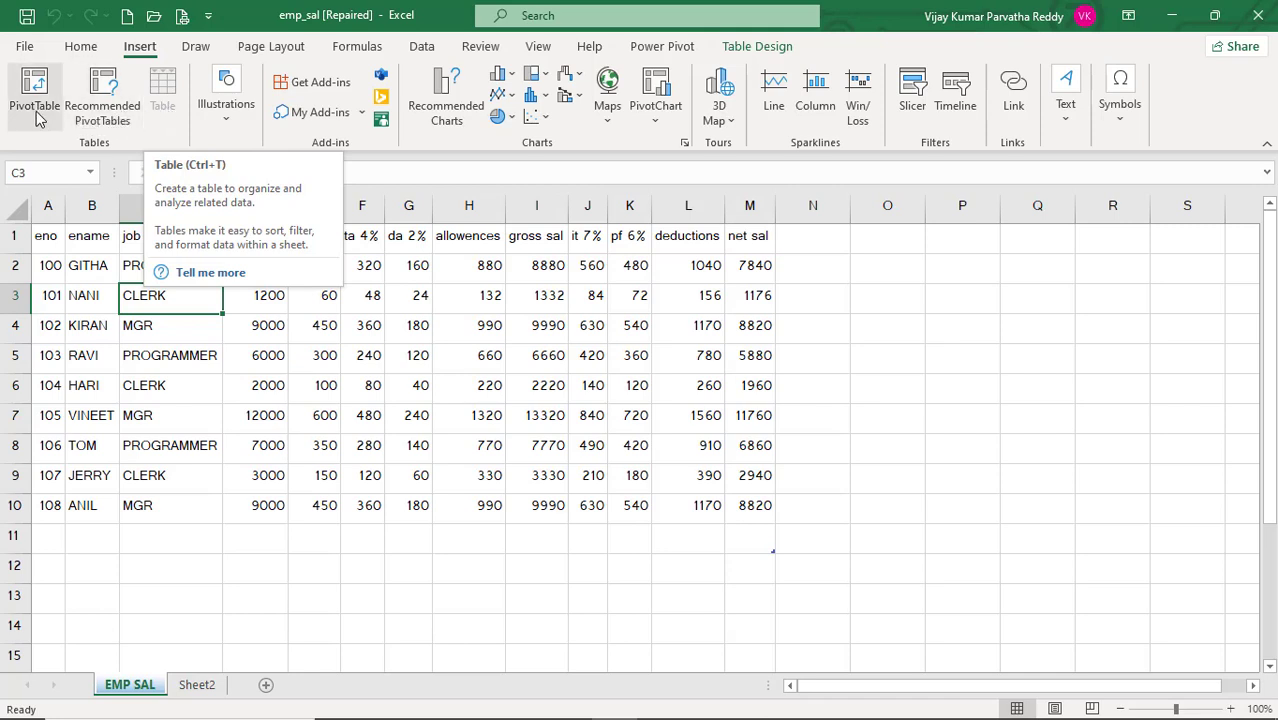
left_click(425, 358)
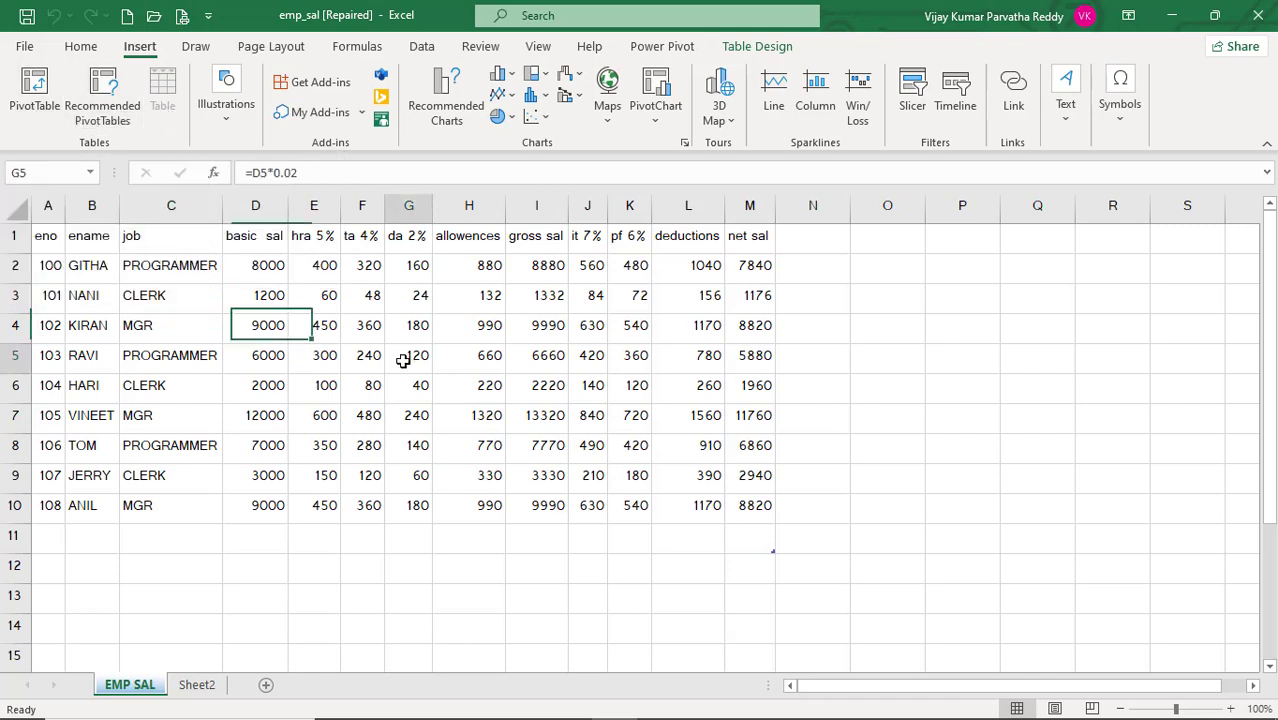
left_click(325, 385)
left_click(308, 456)
left_click(262, 473)
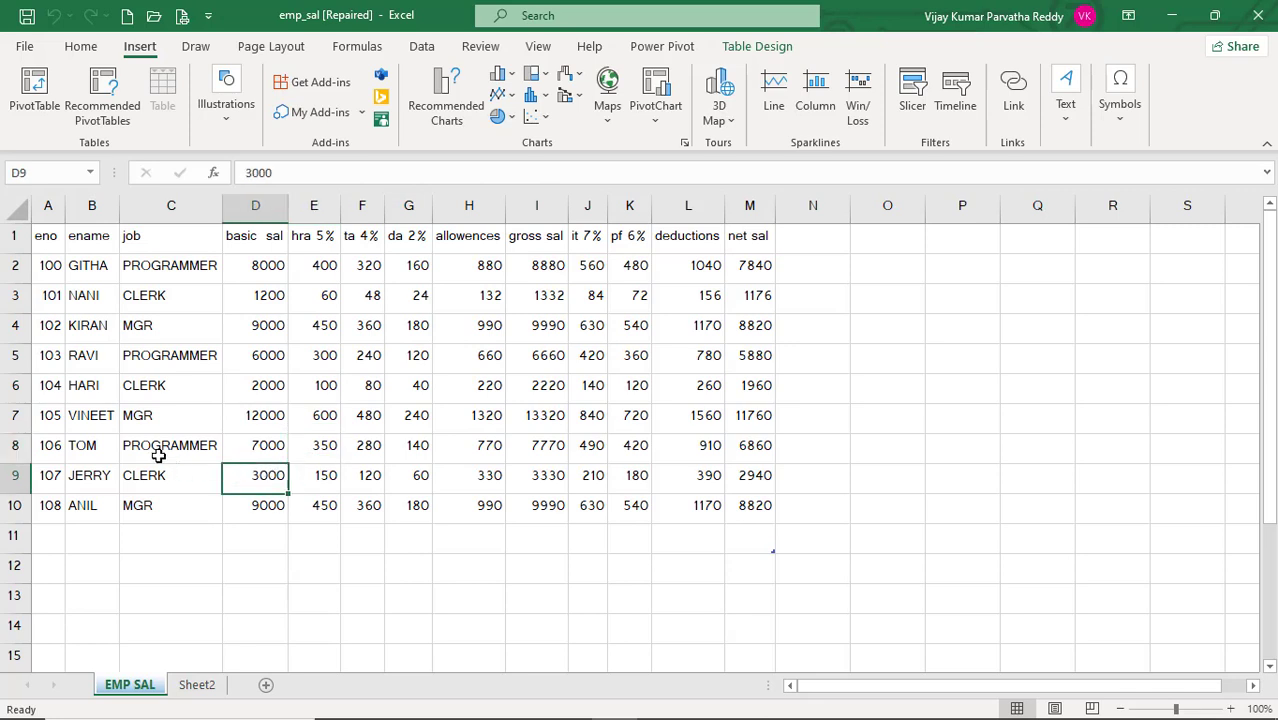
left_click(158, 455)
left_click(100, 335)
left_click(102, 296)
left_click(170, 265)
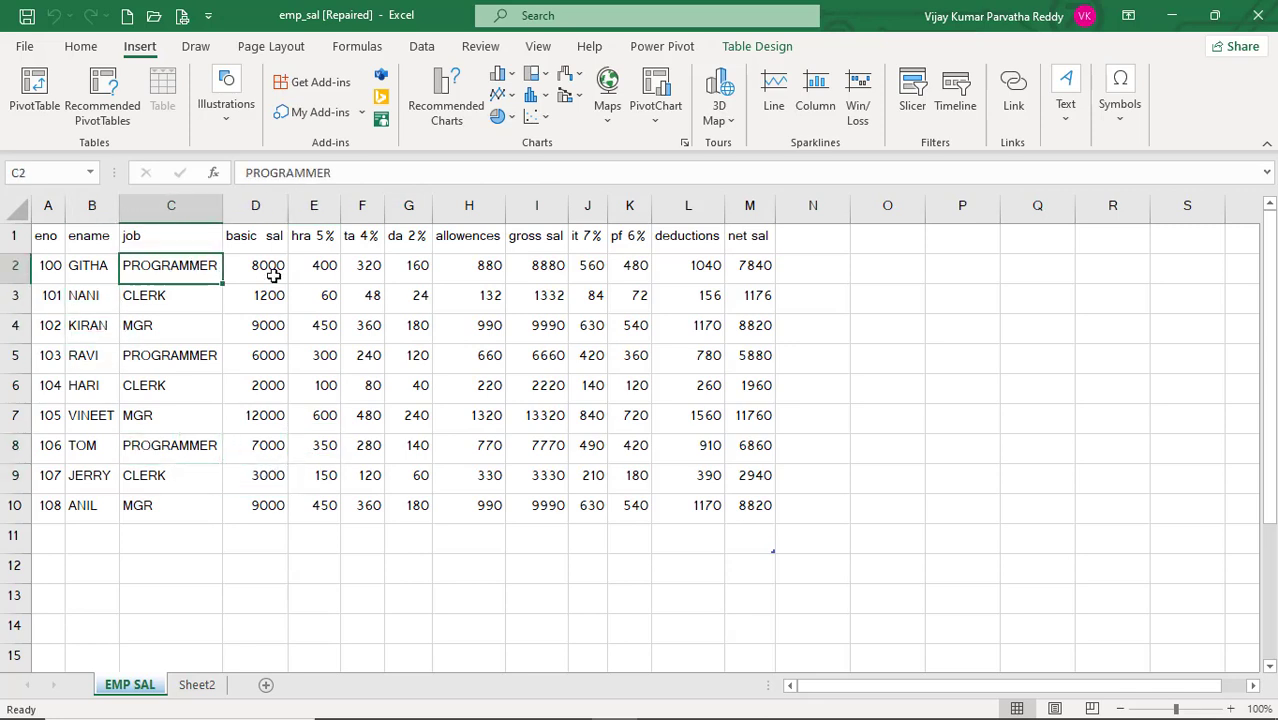
left_click(270, 268)
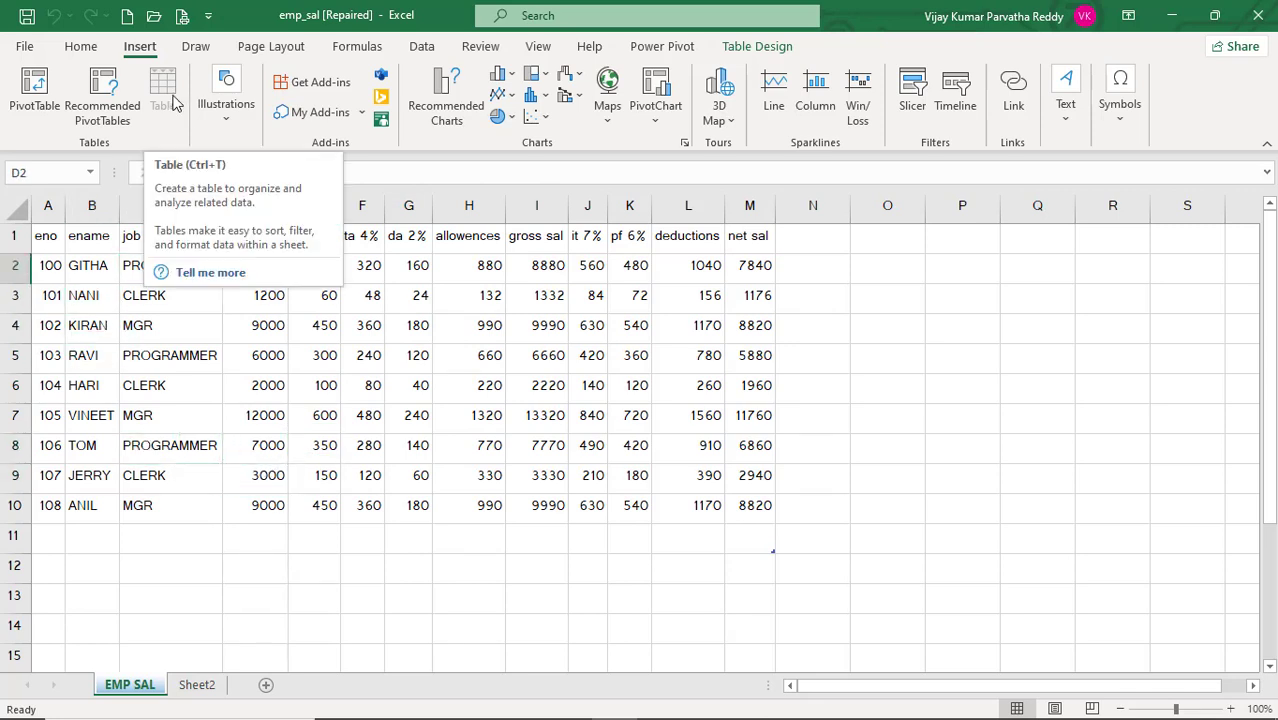
left_click(320, 330)
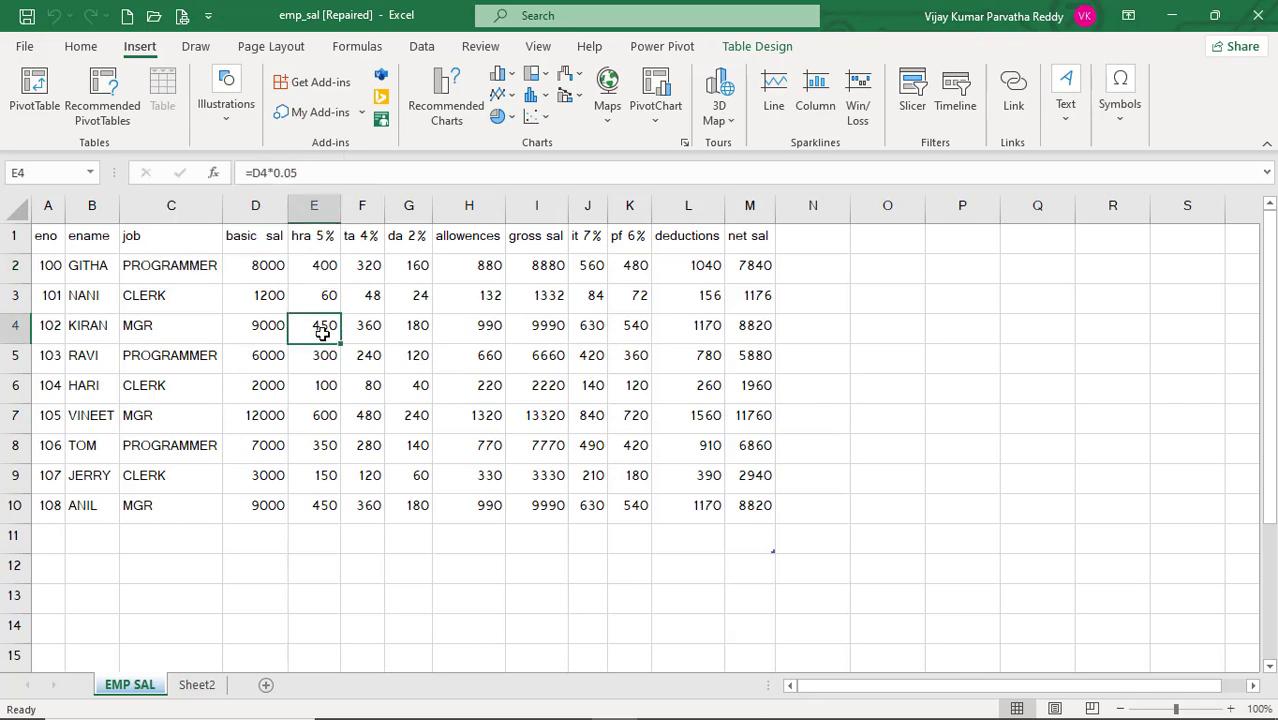
left_click(205, 685)
left_click(130, 685)
left_click(364, 422)
left_click(257, 392)
left_click(114, 368)
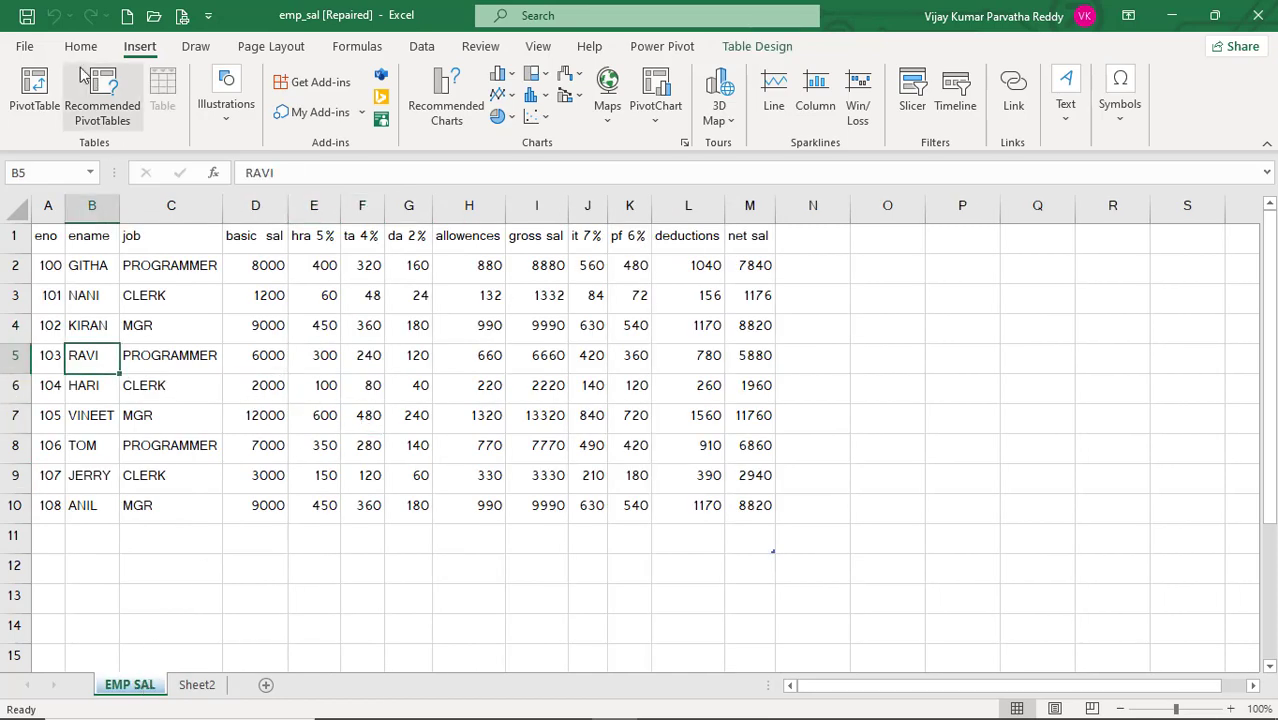
- Open the recent STUDENTS workbook to view its marks report and return to the emp_sal workbook
left_click(32, 46)
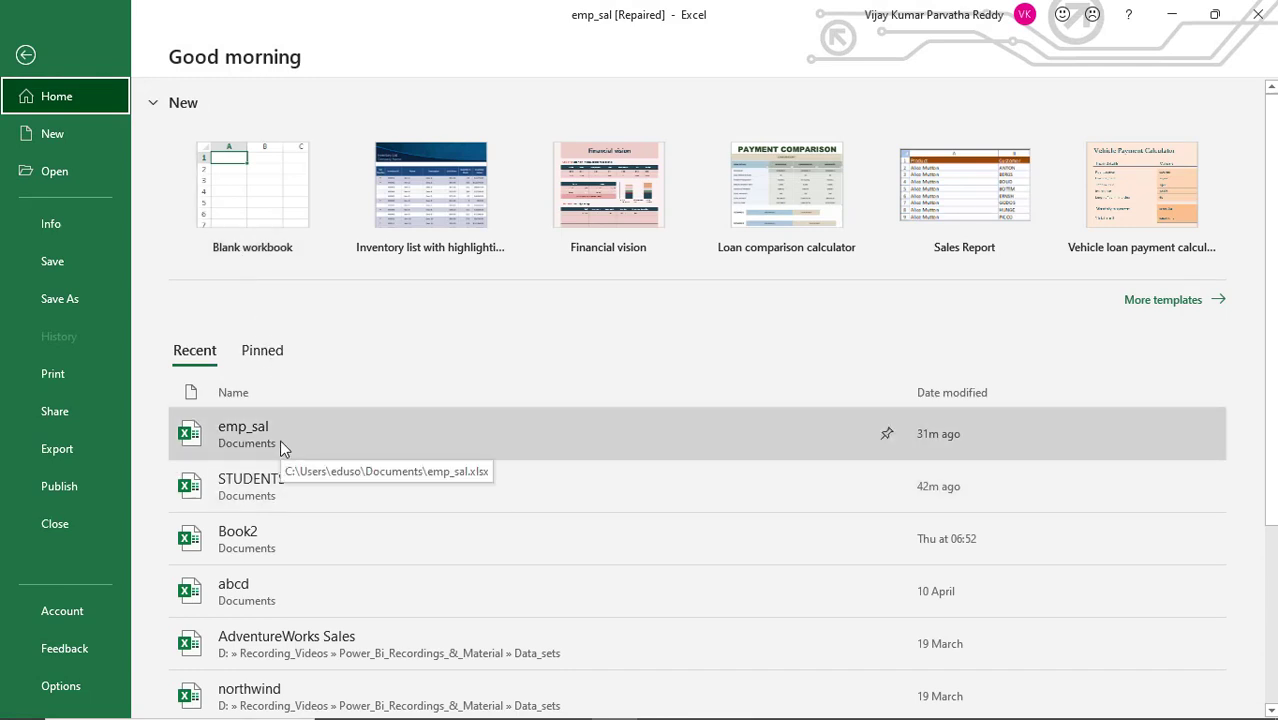
left_click(265, 489)
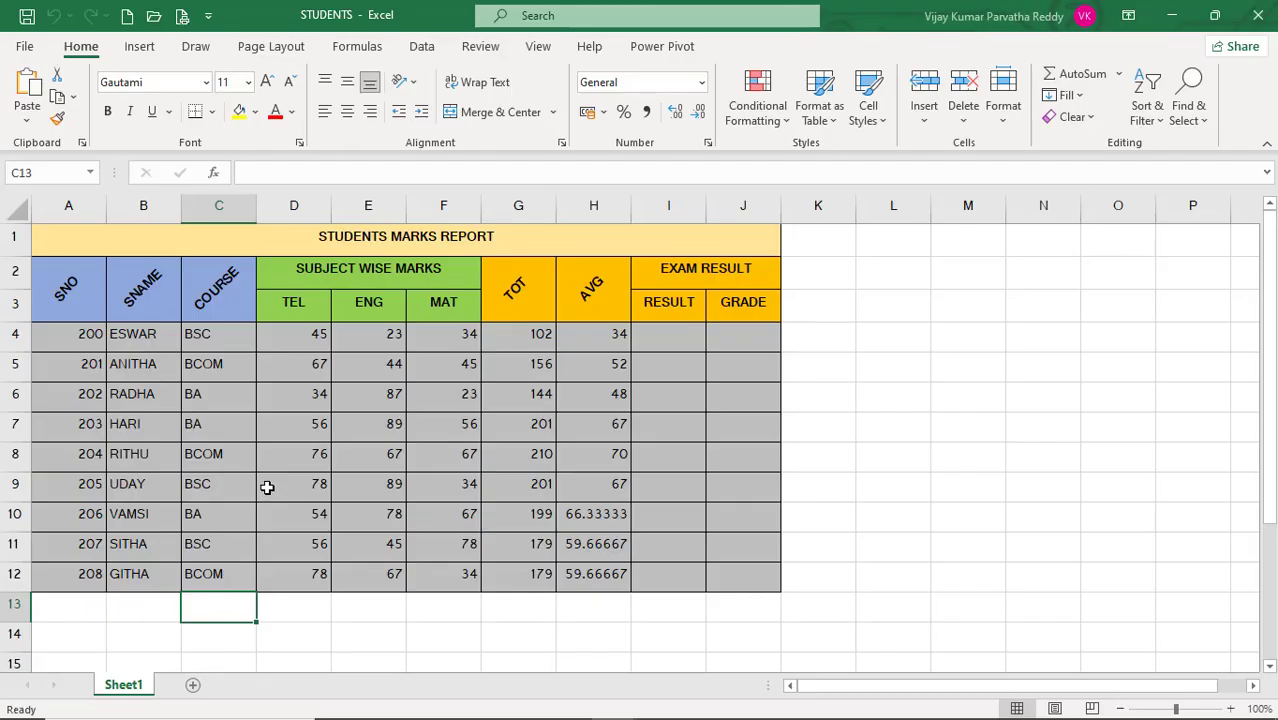
left_click(270, 410)
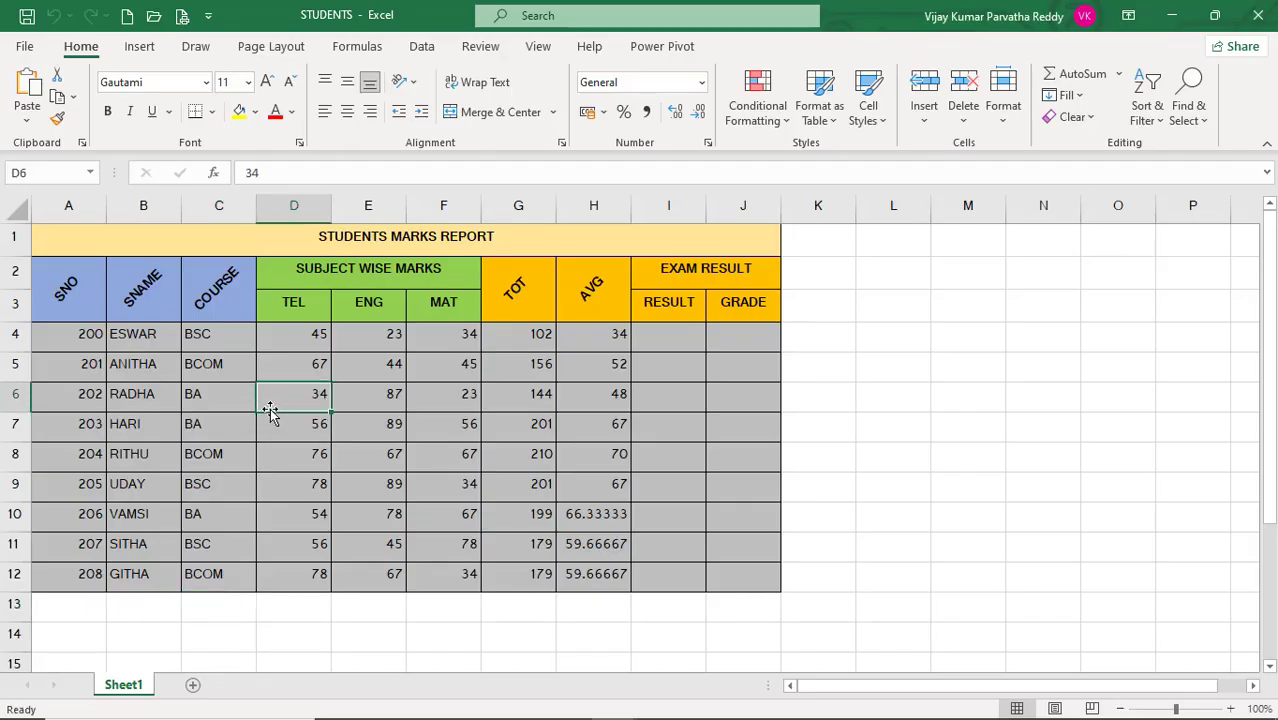
left_click(140, 47)
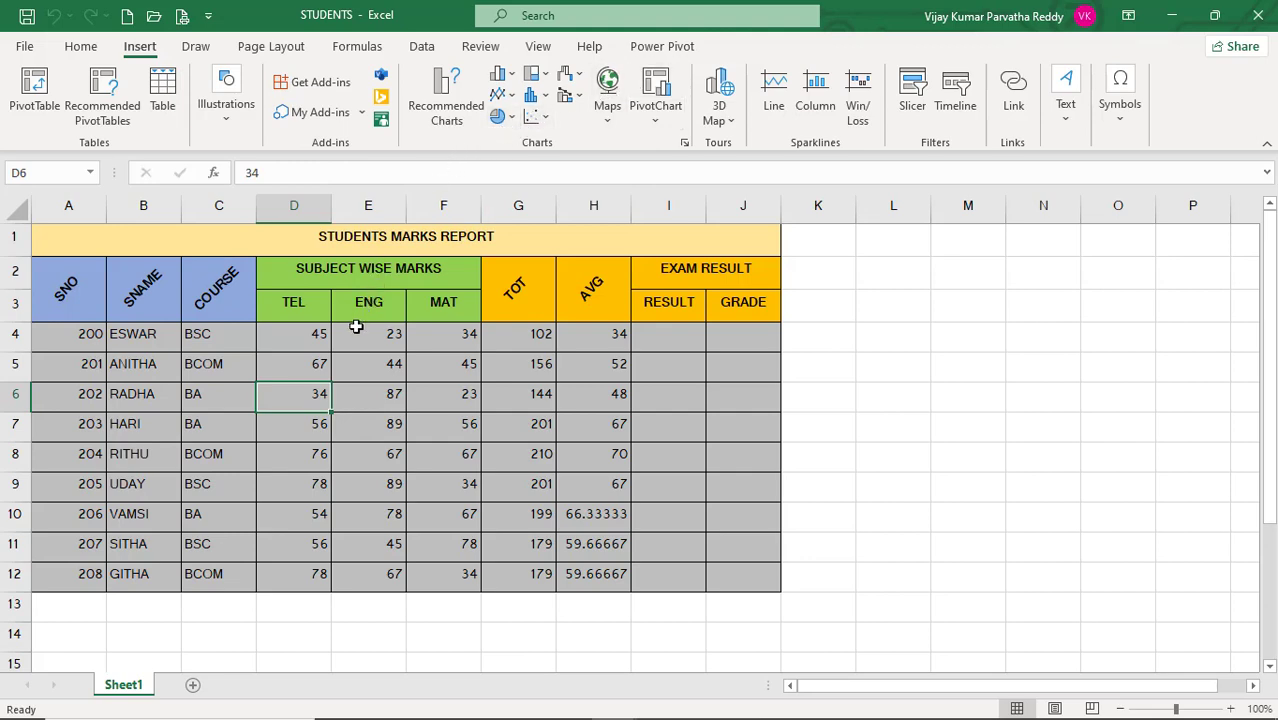
key("alt+Tab")
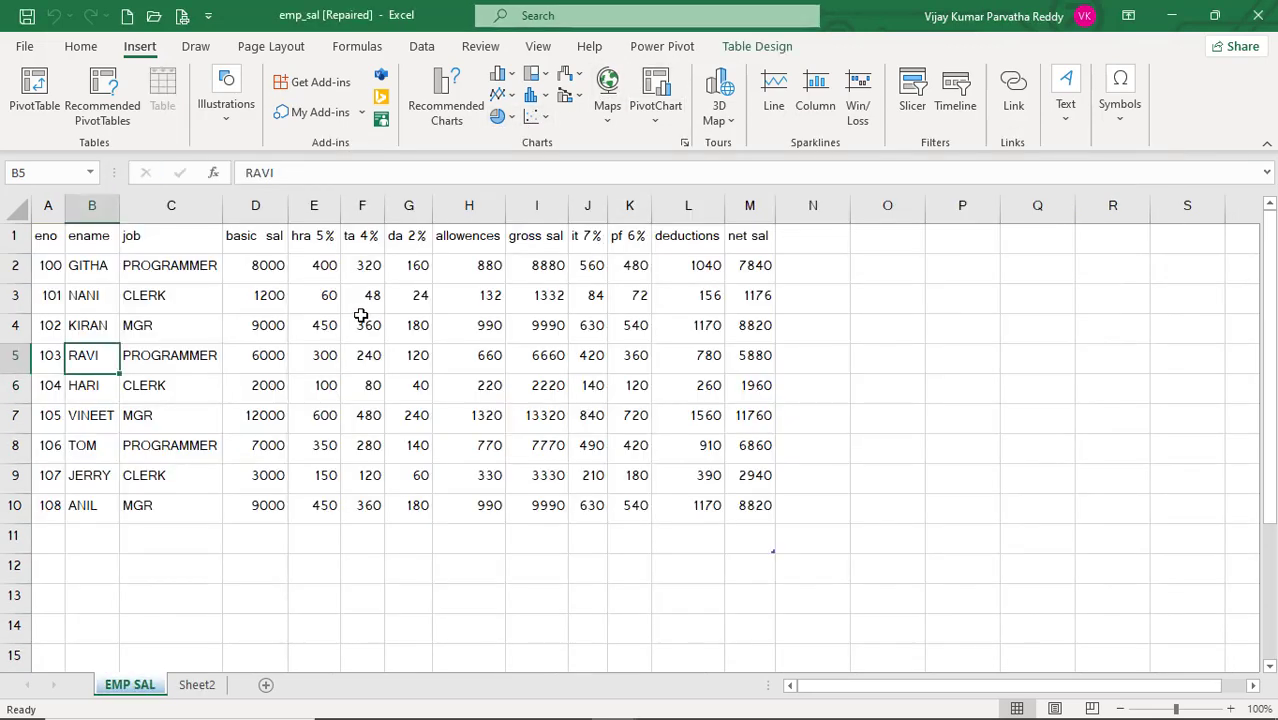
- Copy the eno, ename, job and basic sal columns (A1:D10) from EMP SAL into Sheet2 starting at A1
left_click(283, 303)
left_click(160, 317)
left_click(114, 277)
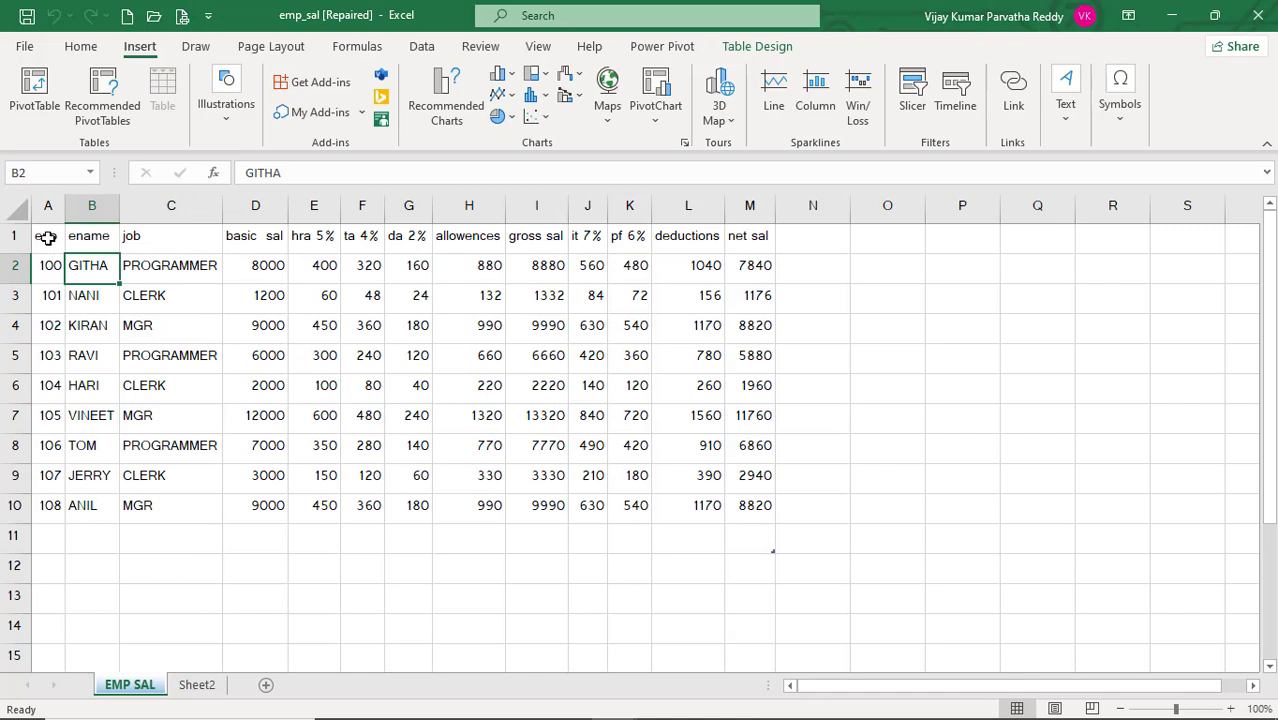
left_click_drag(47, 237, 257, 506)
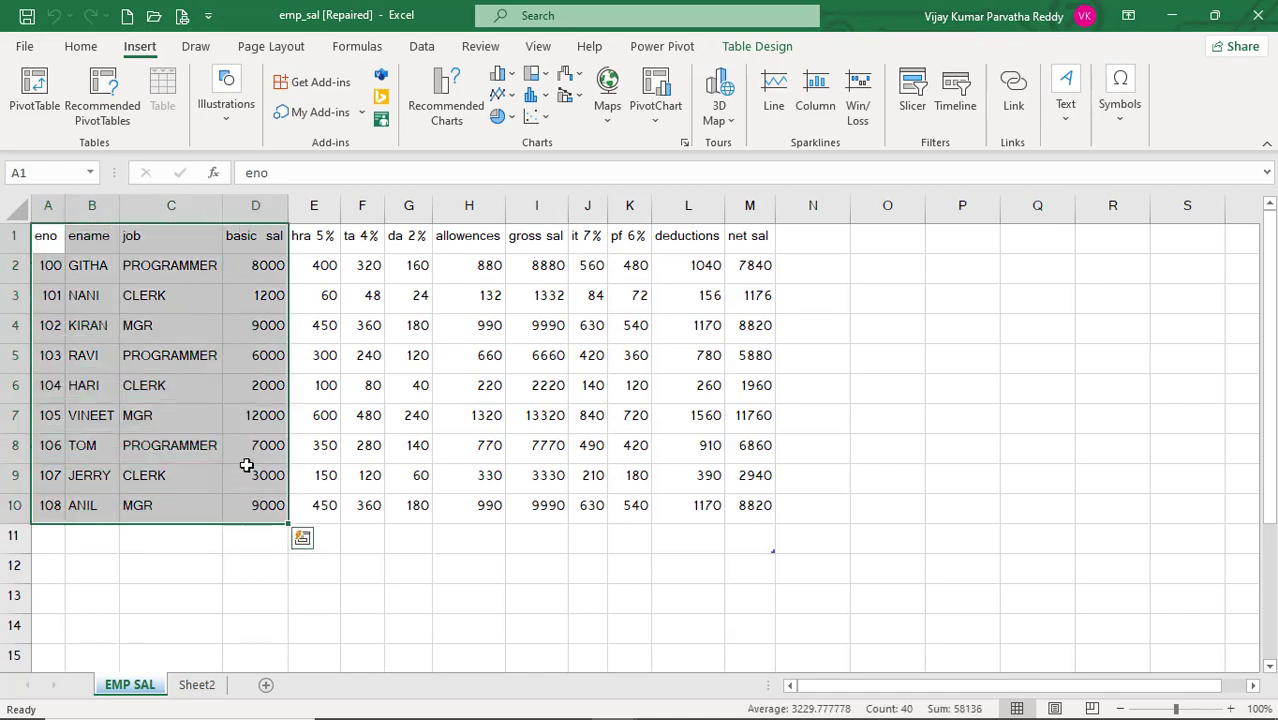
right_click(248, 470)
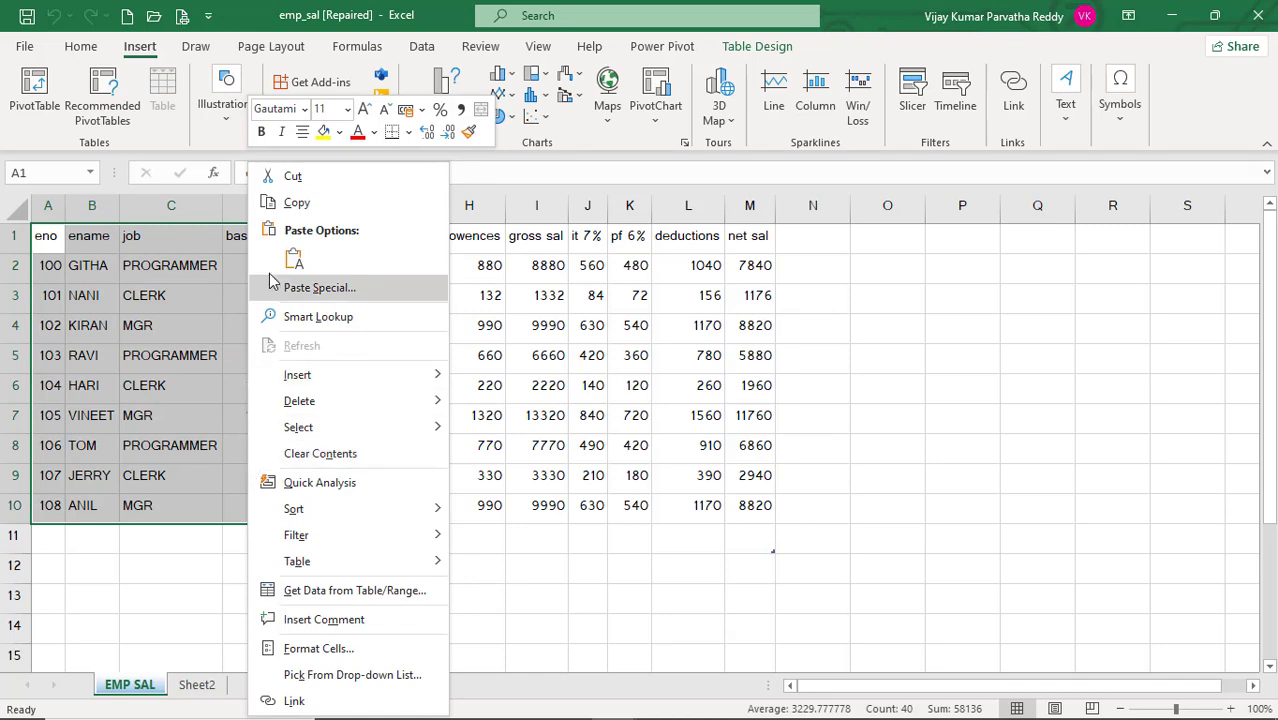
left_click(296, 203)
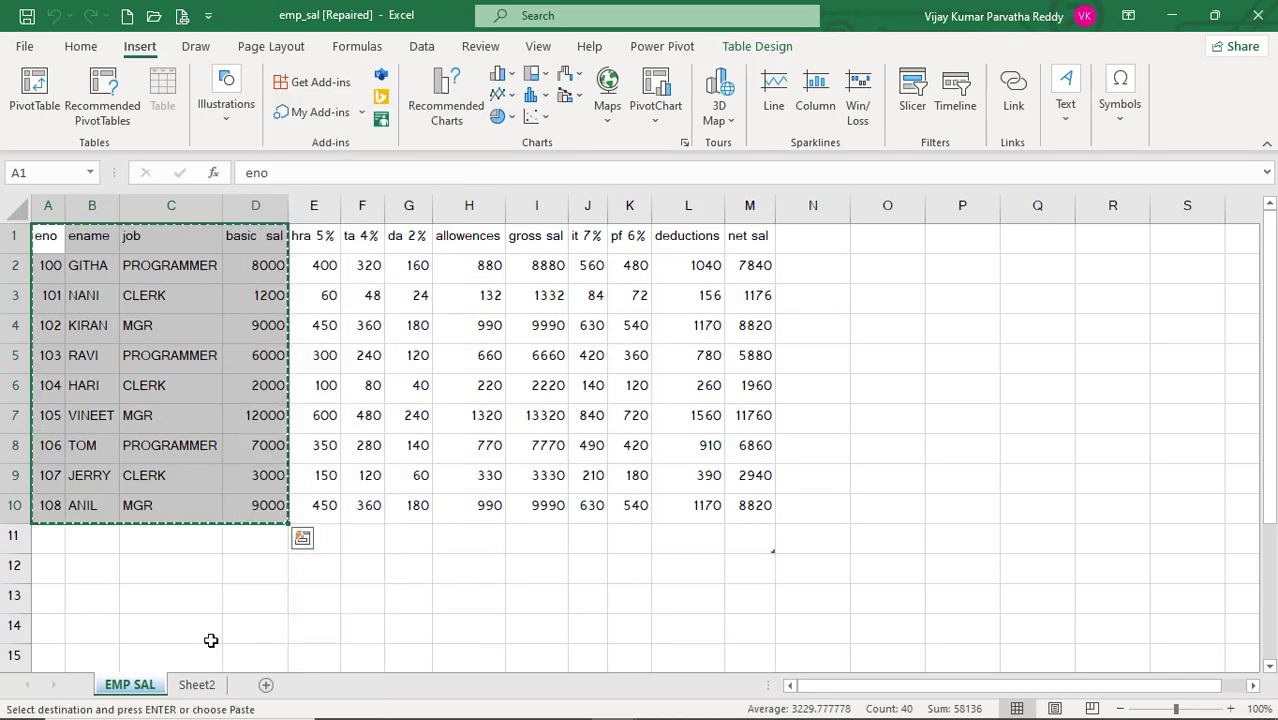
left_click(200, 686)
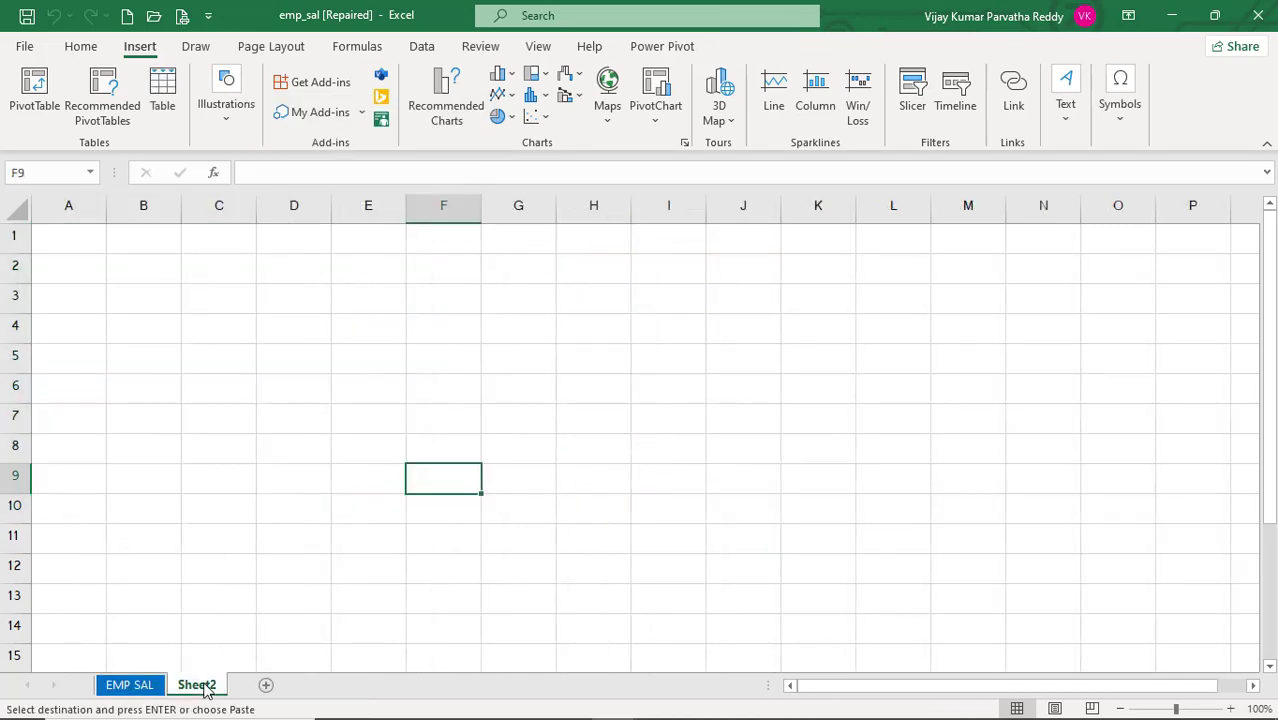
left_click(69, 244)
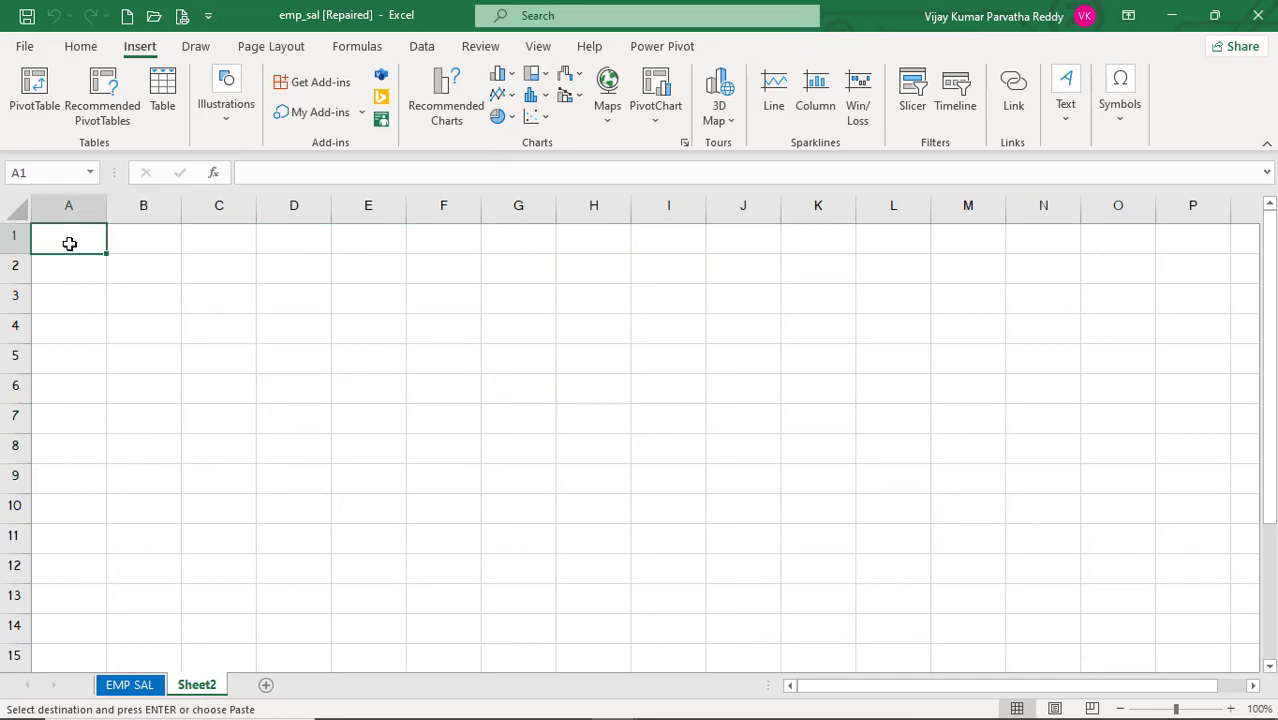
key("ctrl+v")
left_click(368, 322)
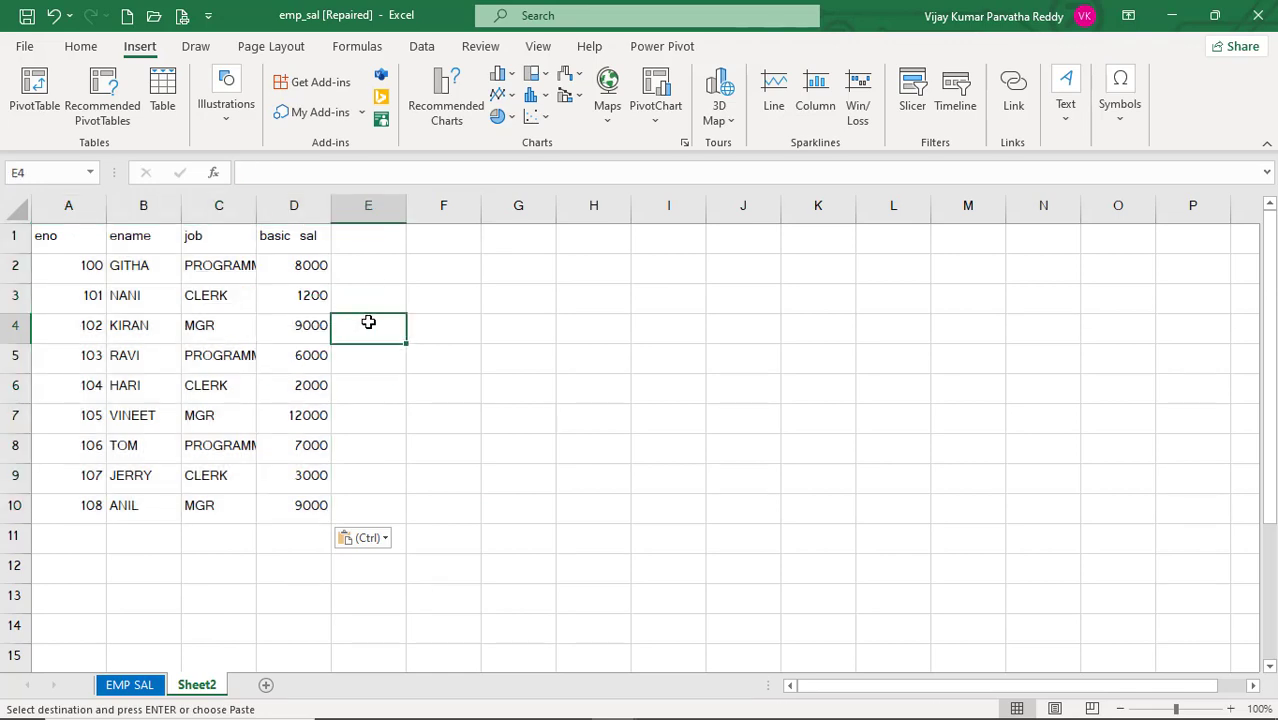
left_click(215, 324)
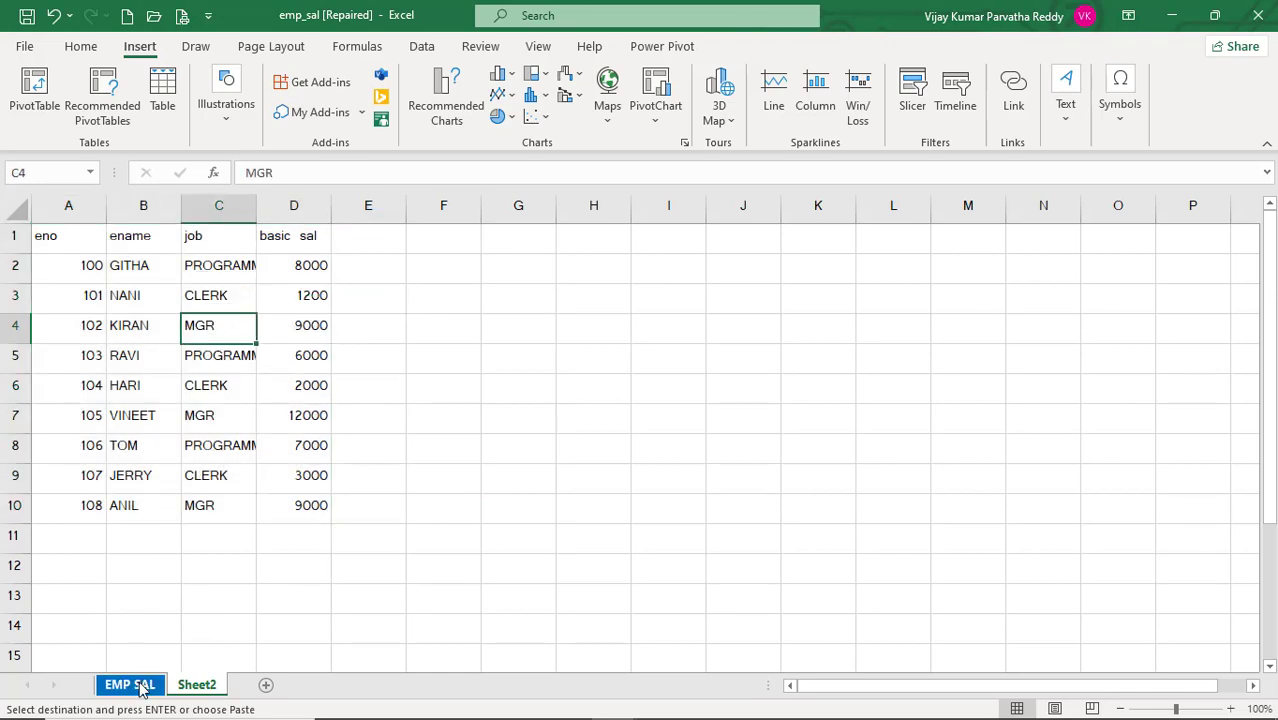
left_click(140, 686)
left_click(475, 358)
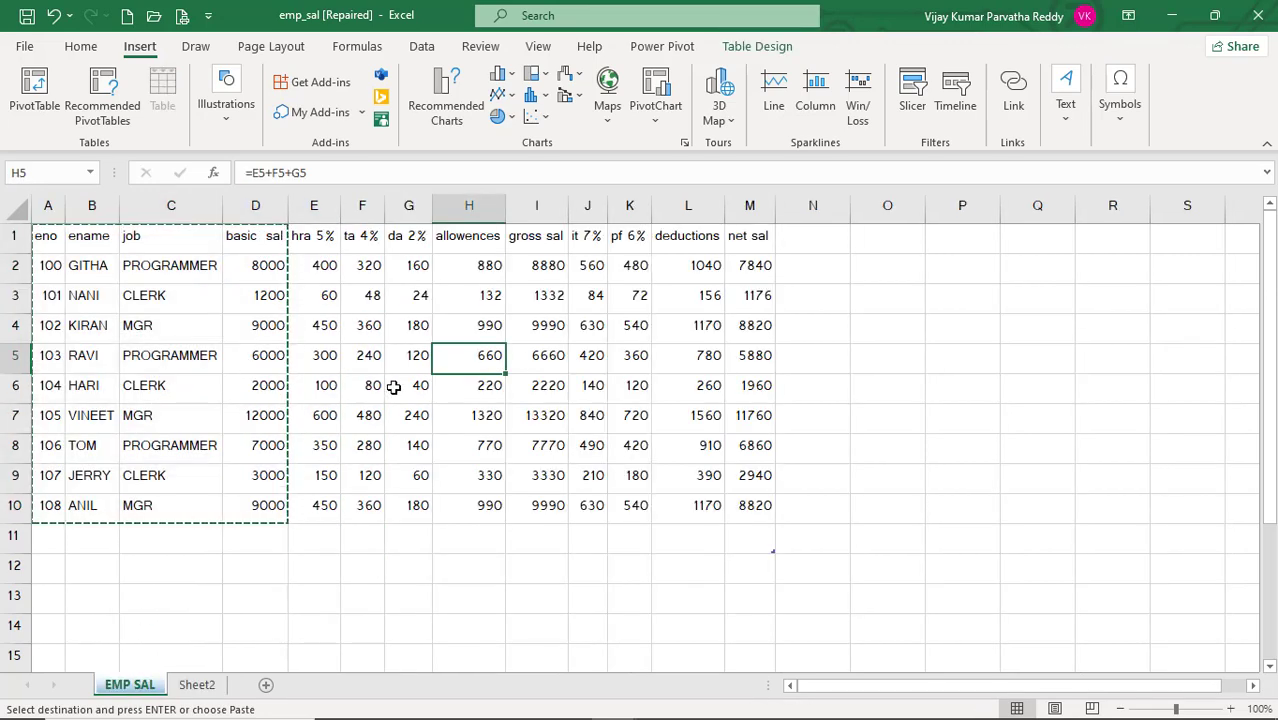
key("Escape")
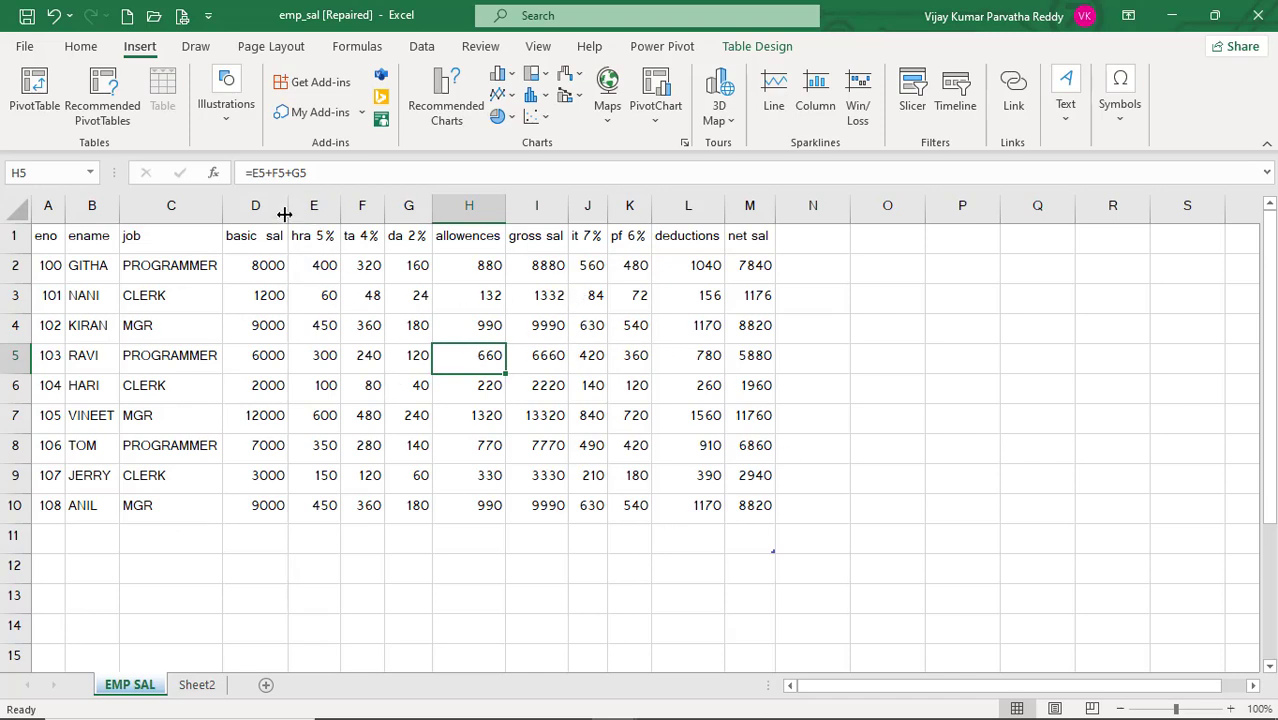
- Add the column header dno in cell E1 of Sheet2, beside basic sal
left_click(205, 687)
left_click(314, 274)
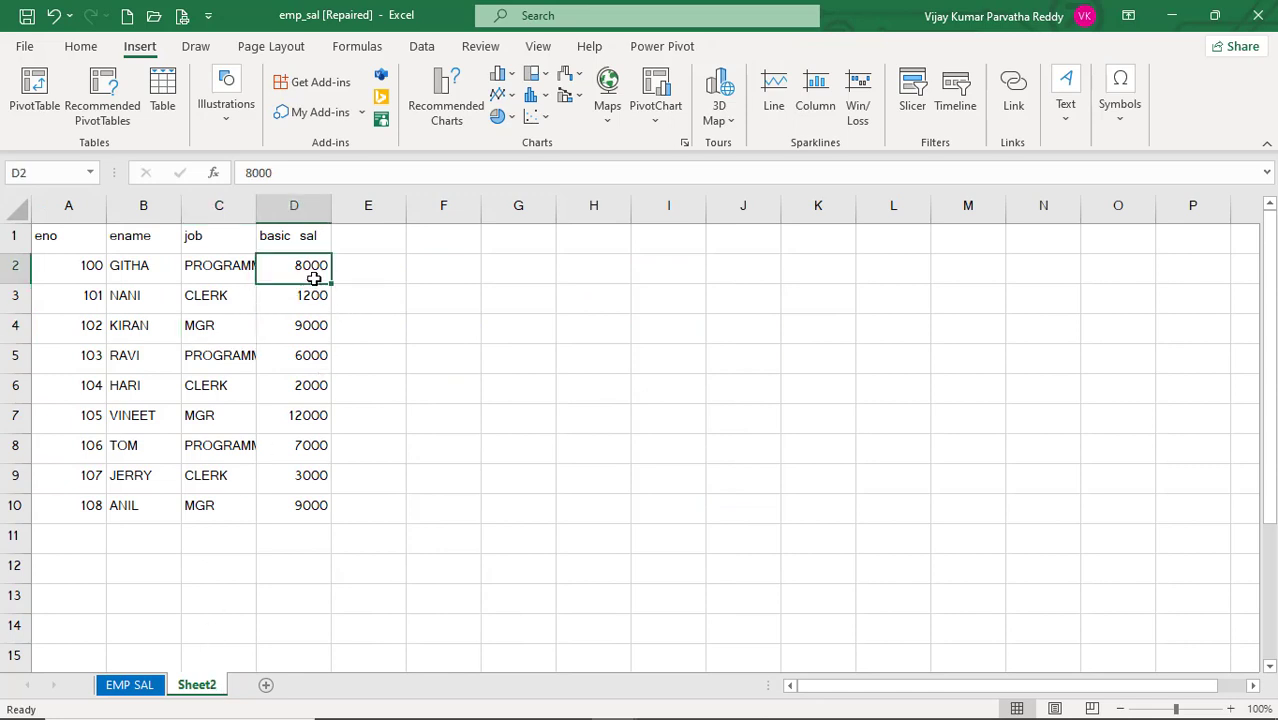
left_click(377, 240)
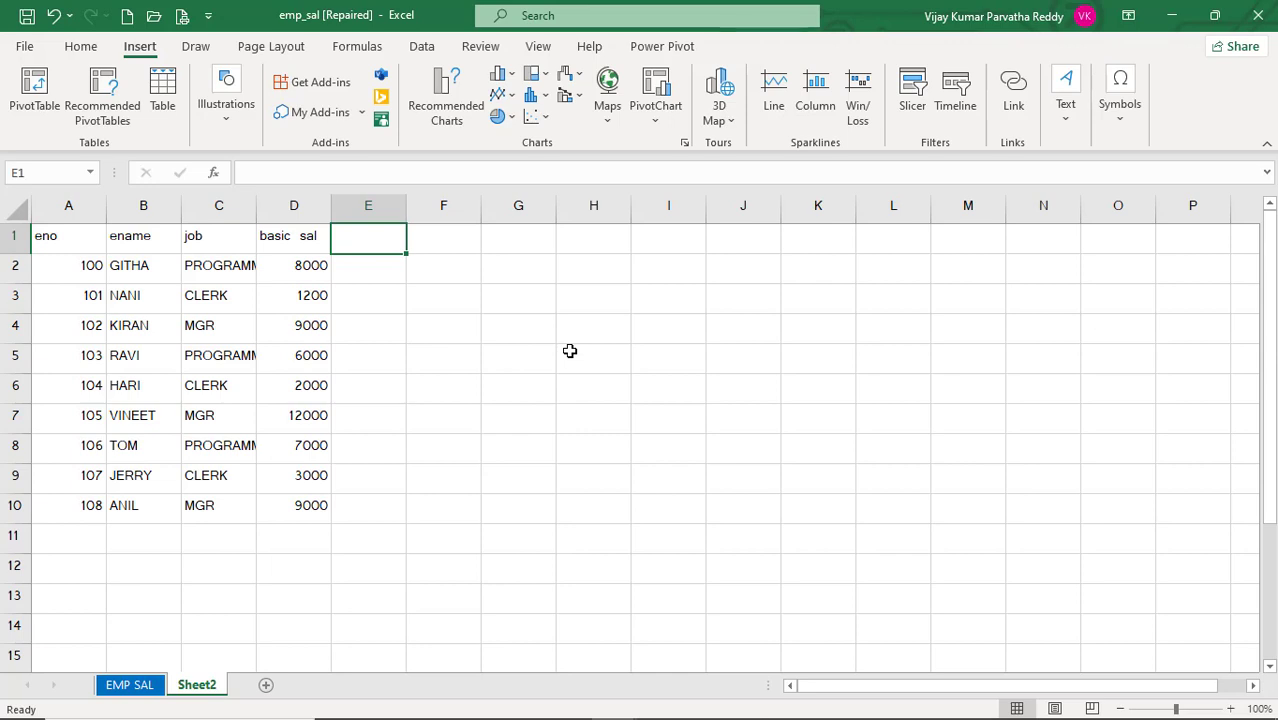
type("dno")
key("Return")
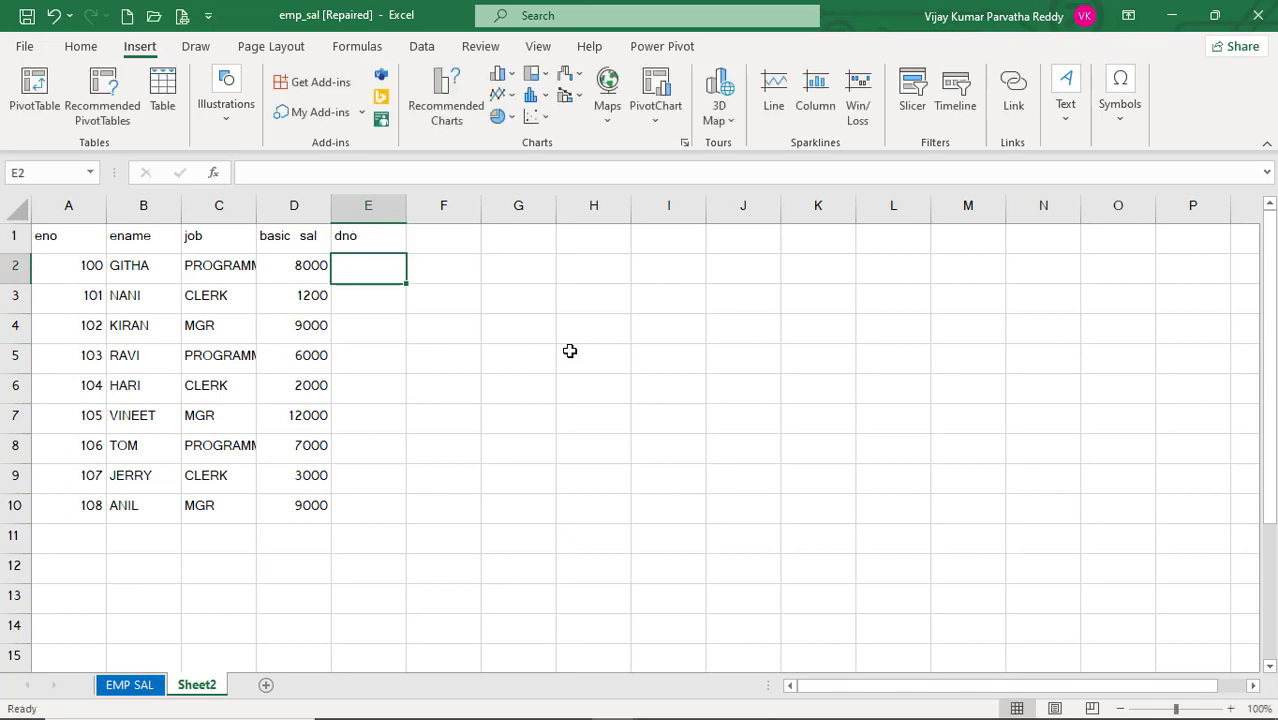
- Fill the dno column from E2 to E10 with 10, 20, 30, 20, 30, 10, 20, 30 and 10
type("10")
key("Return")
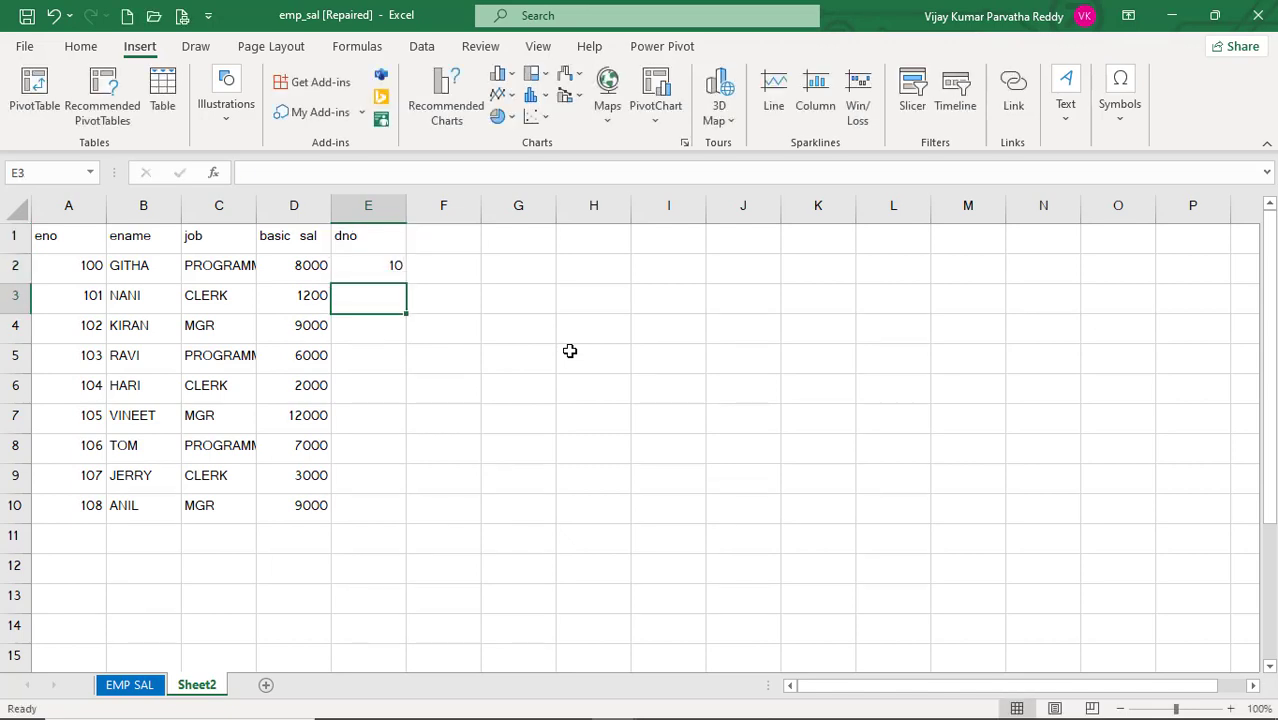
type("20")
key("Return")
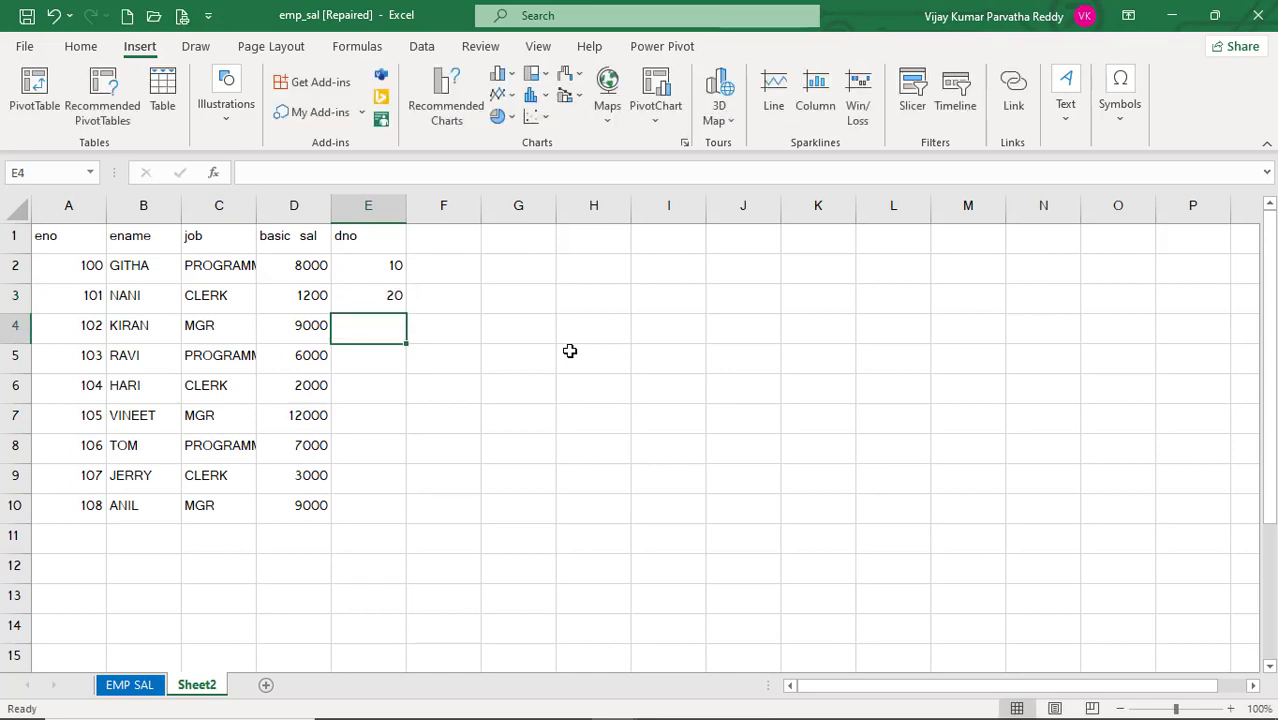
type("30")
key("Return")
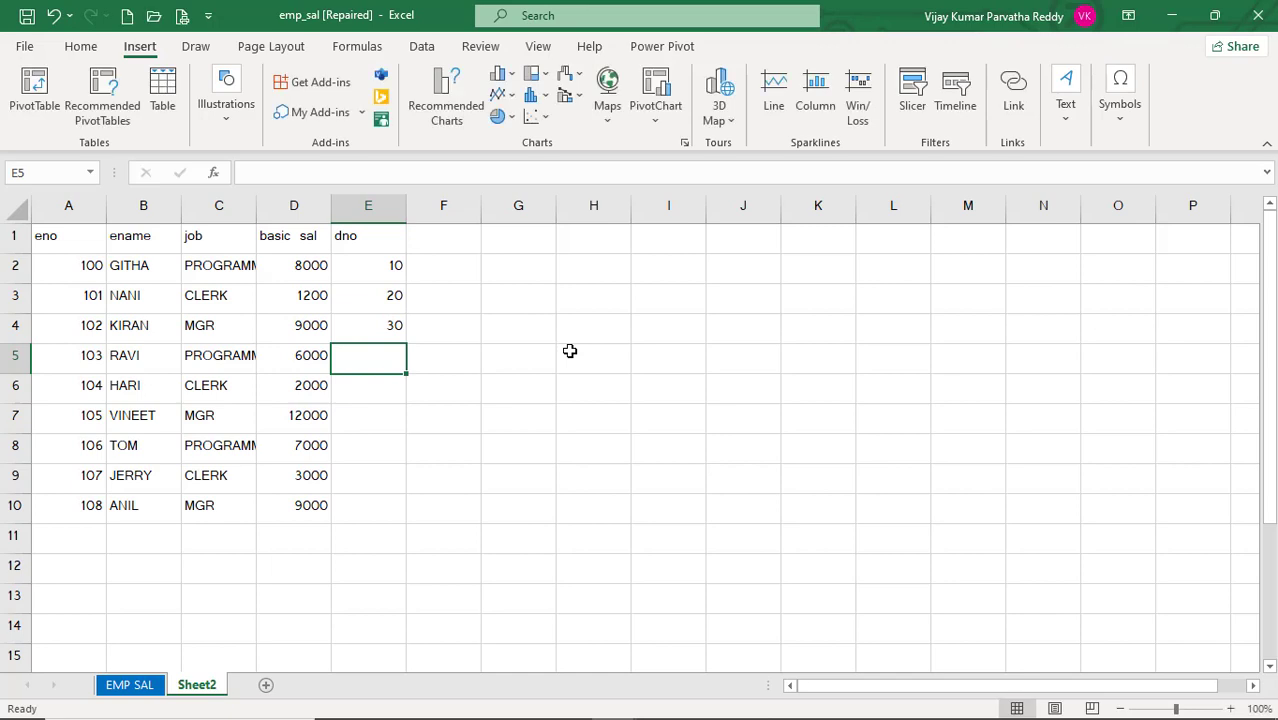
type("20")
key("Return")
type("30")
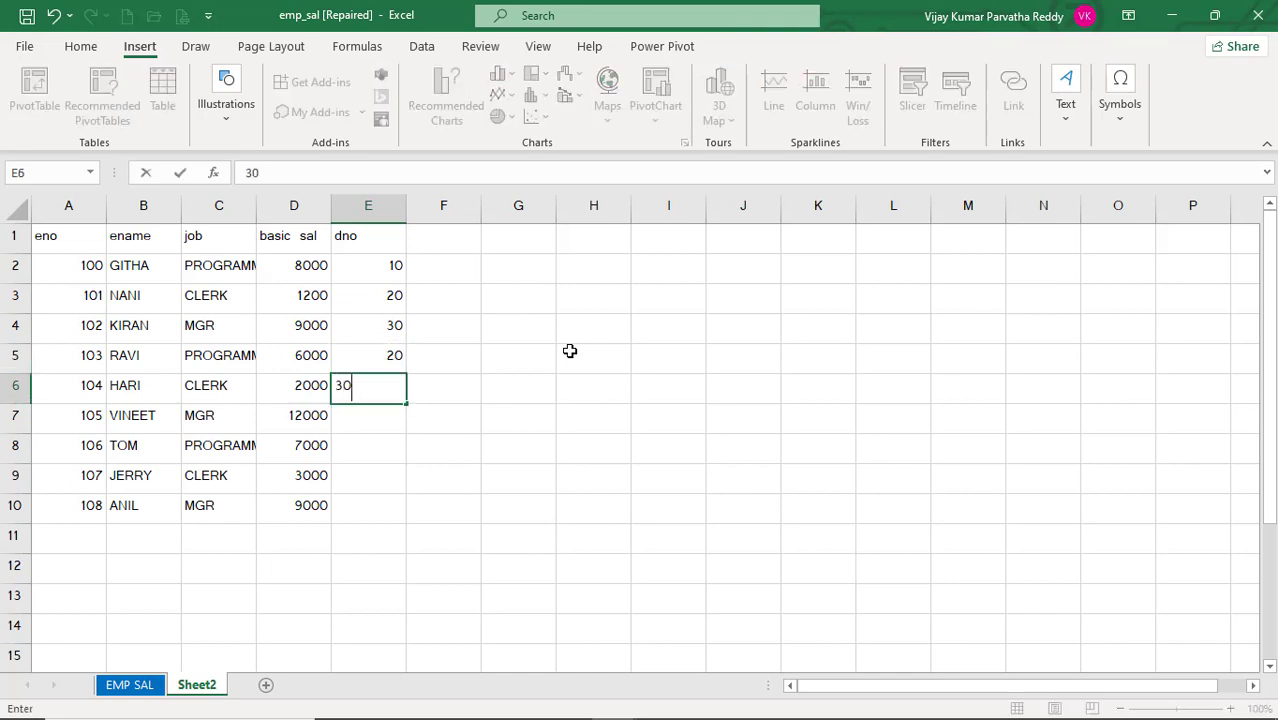
key("Return")
type("10")
key("Return")
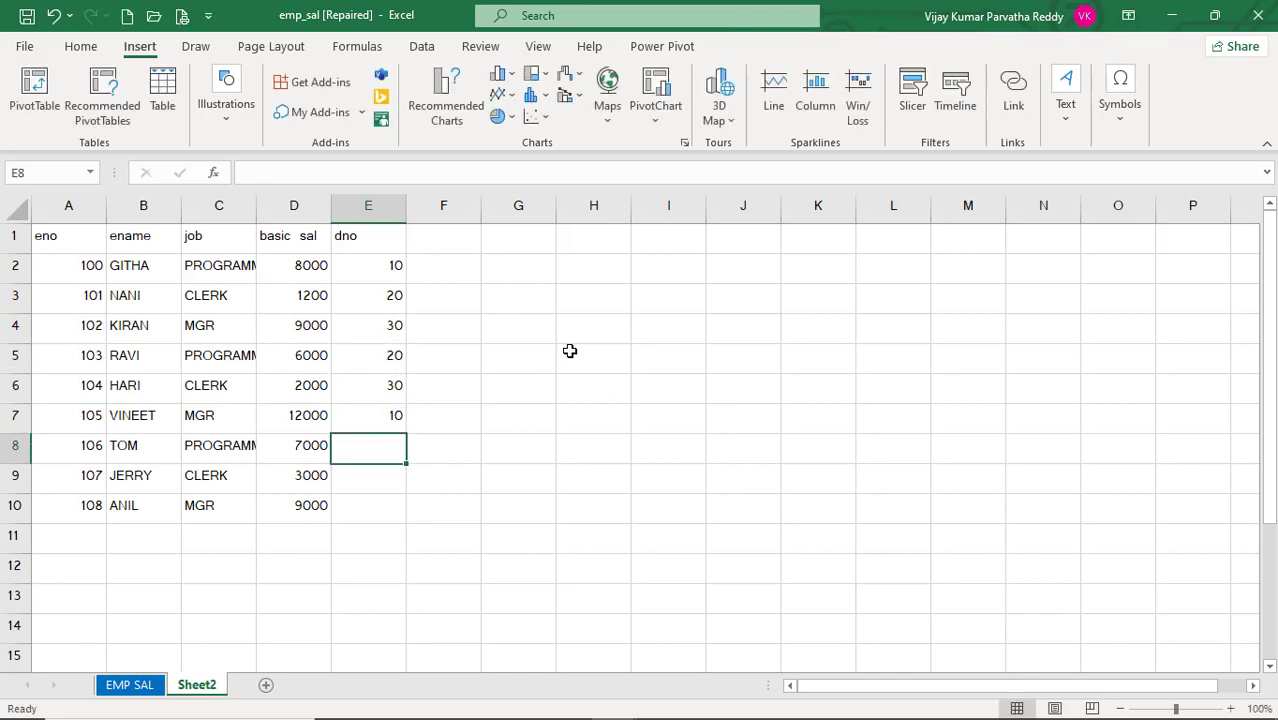
type("20")
key("Return")
type("30")
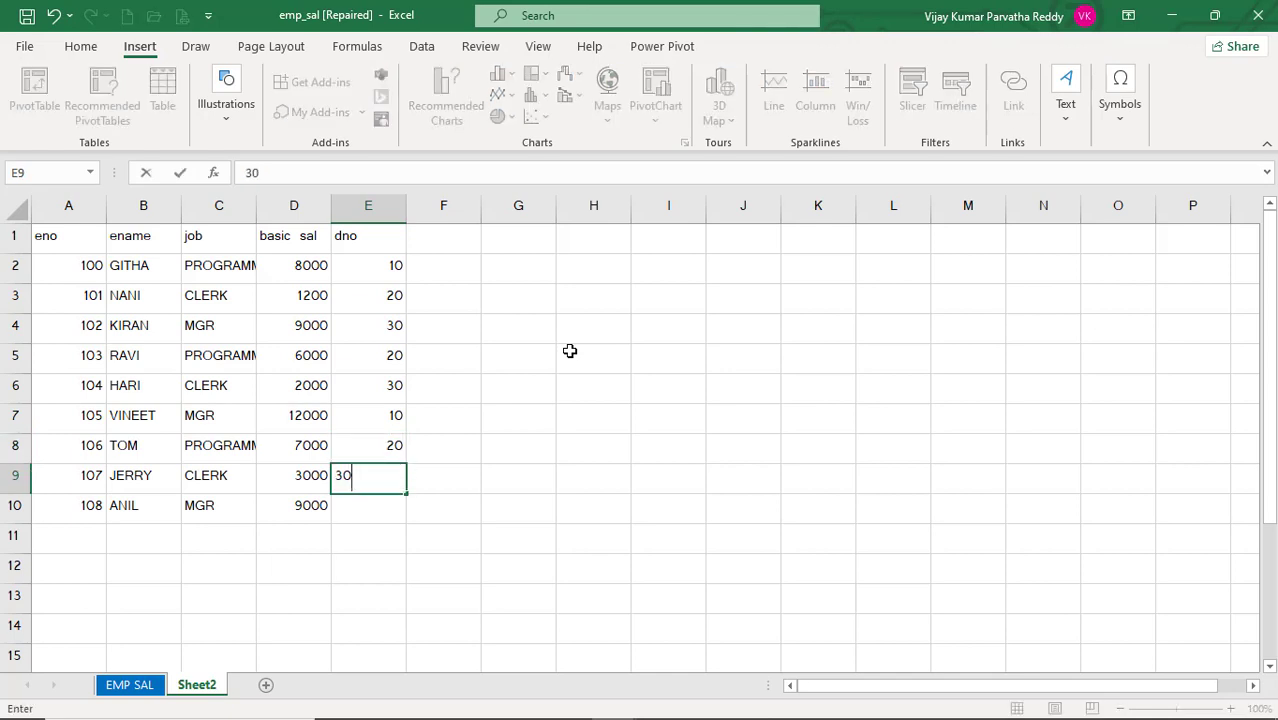
key("Return")
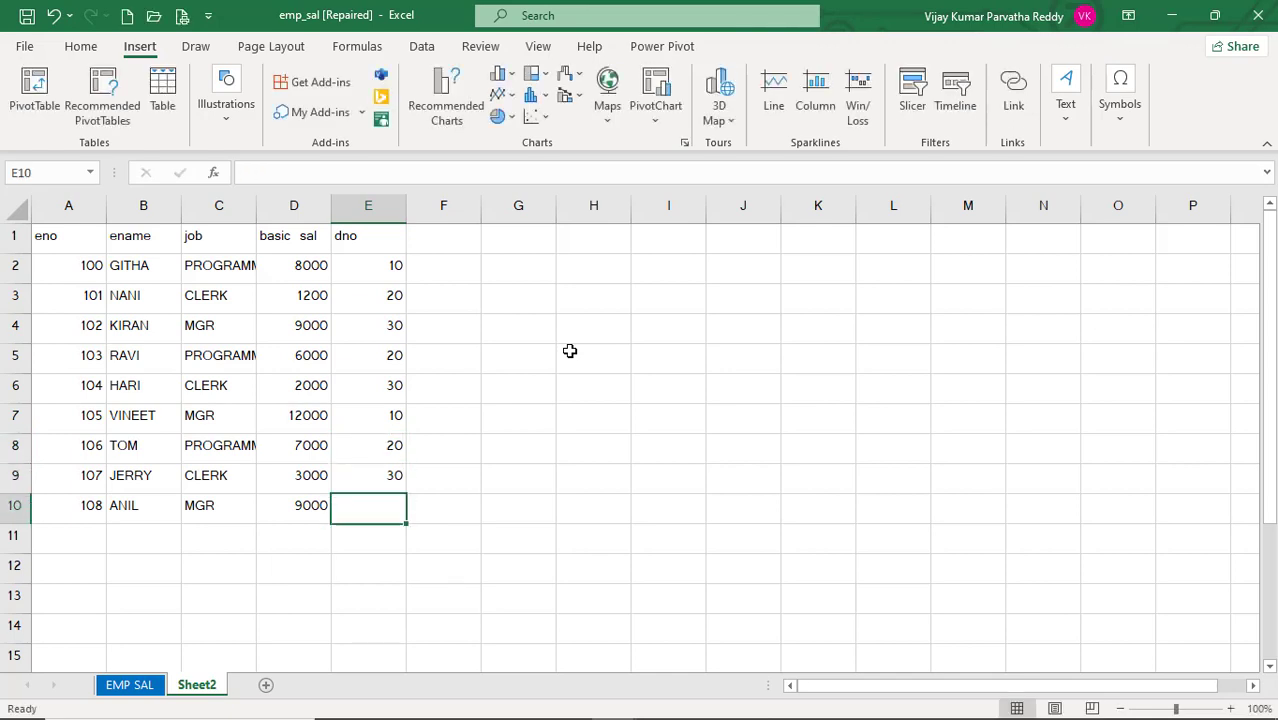
type("10")
key("Return")
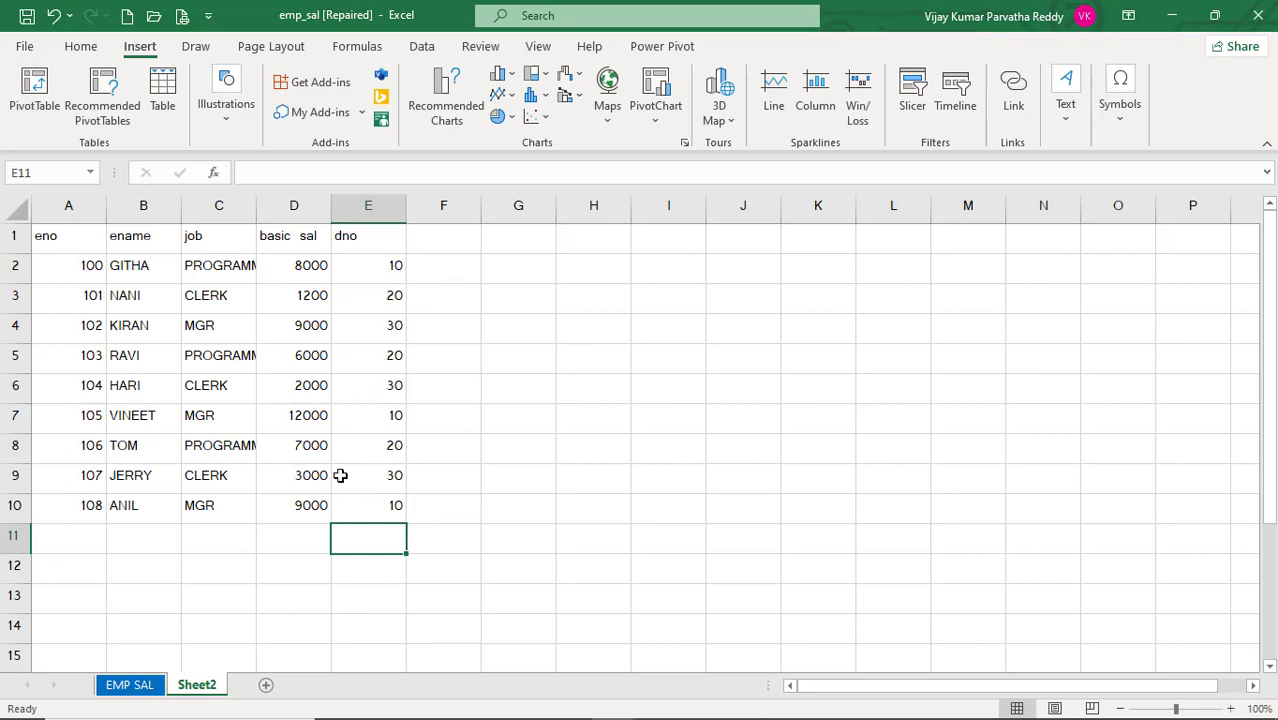
left_click(418, 514)
left_click(374, 515)
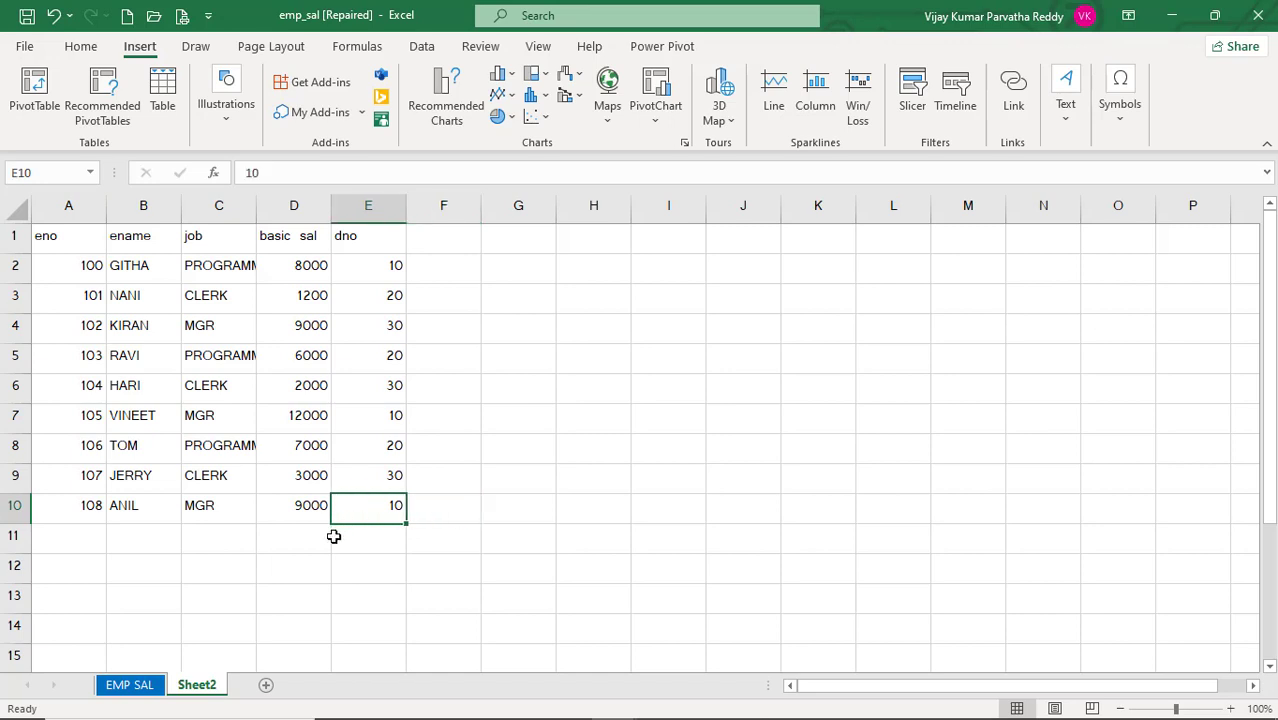
left_click(300, 537)
left_click(232, 541)
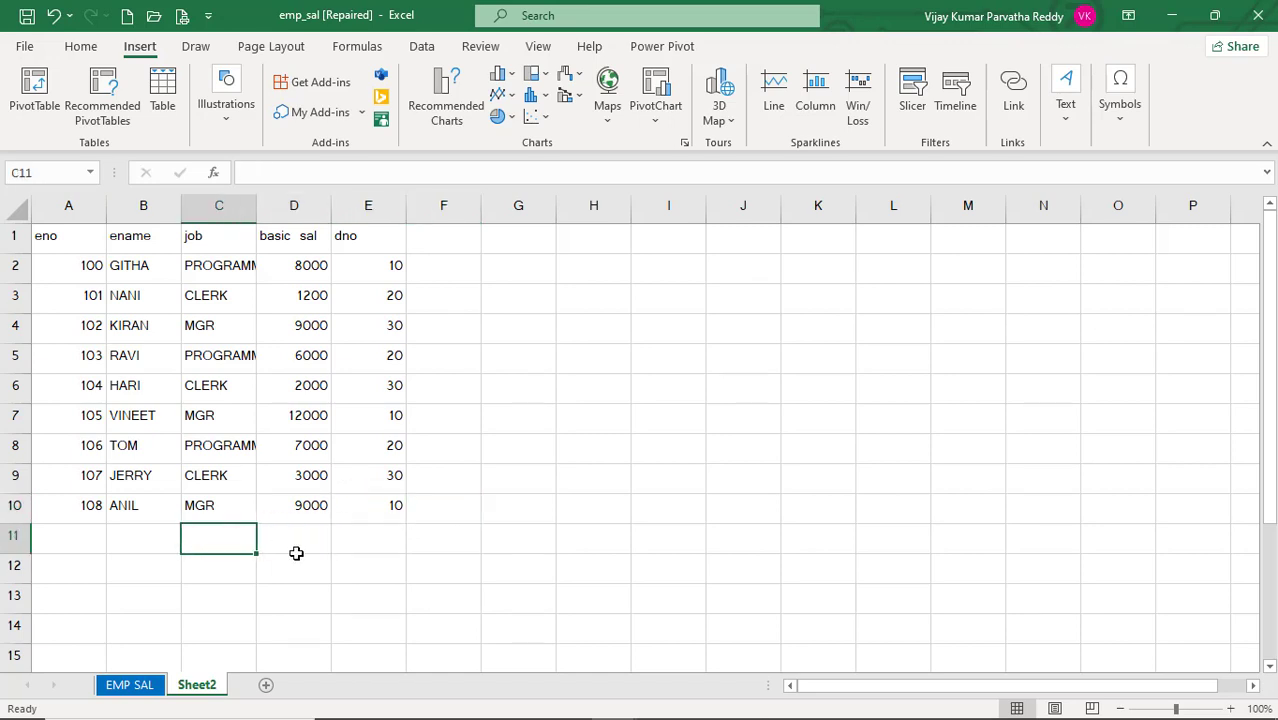
left_click(310, 548)
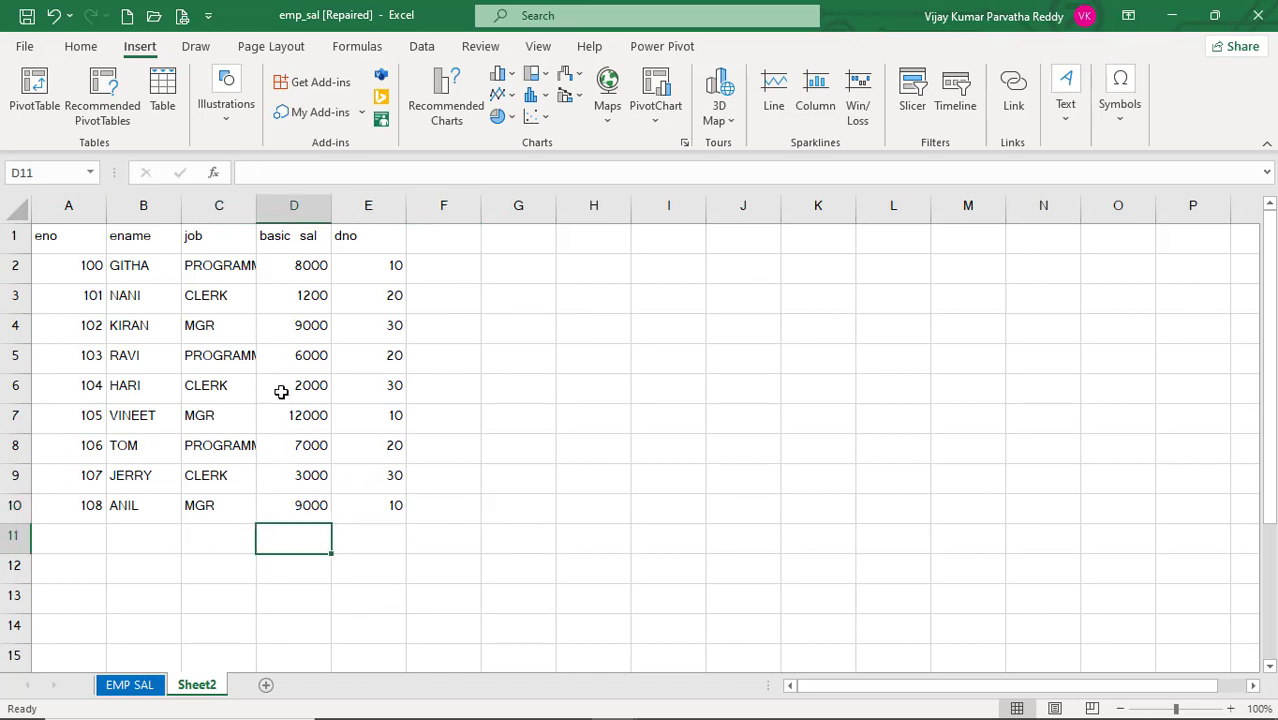
left_click(370, 240)
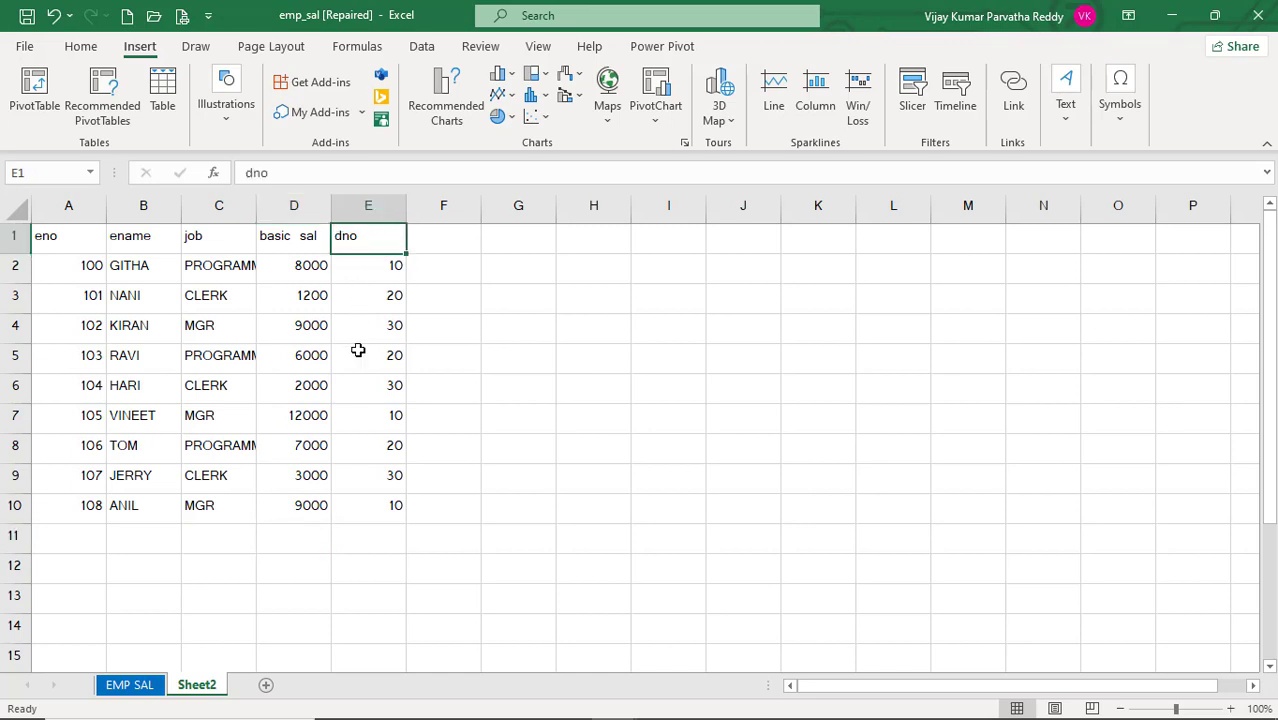
left_click(370, 507)
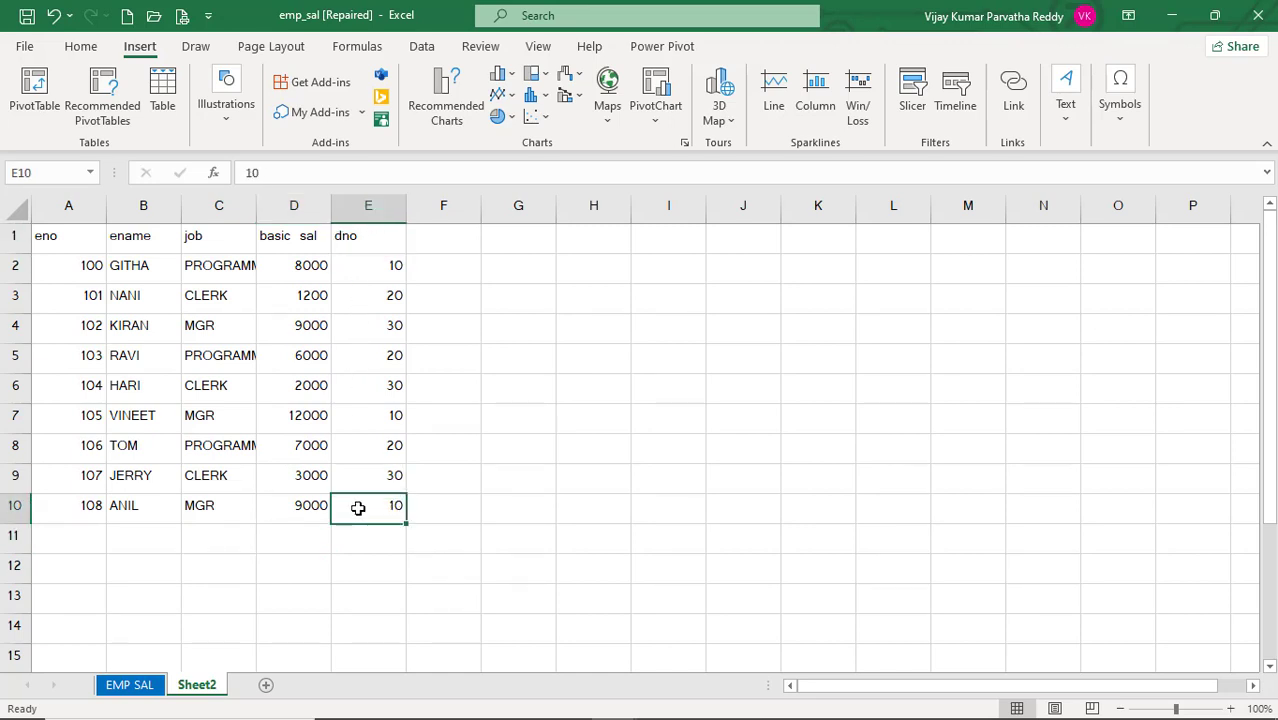
left_click(351, 468)
left_click(354, 396)
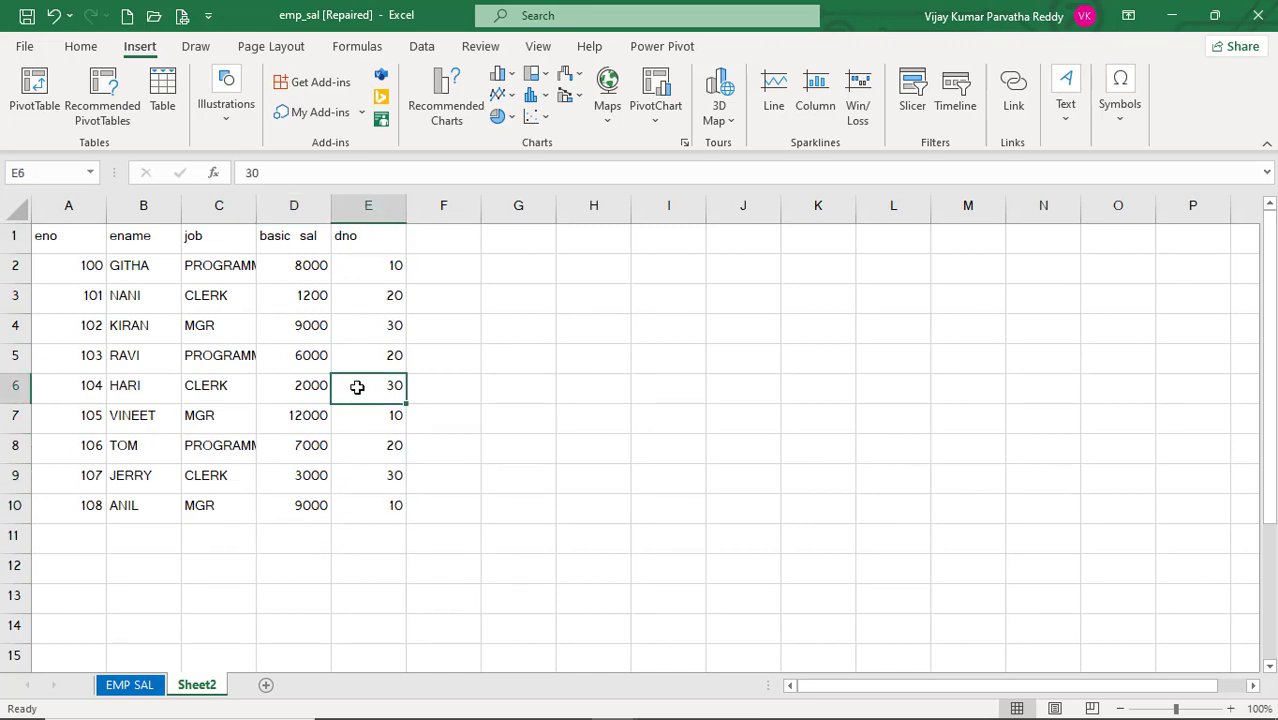
left_click(176, 365)
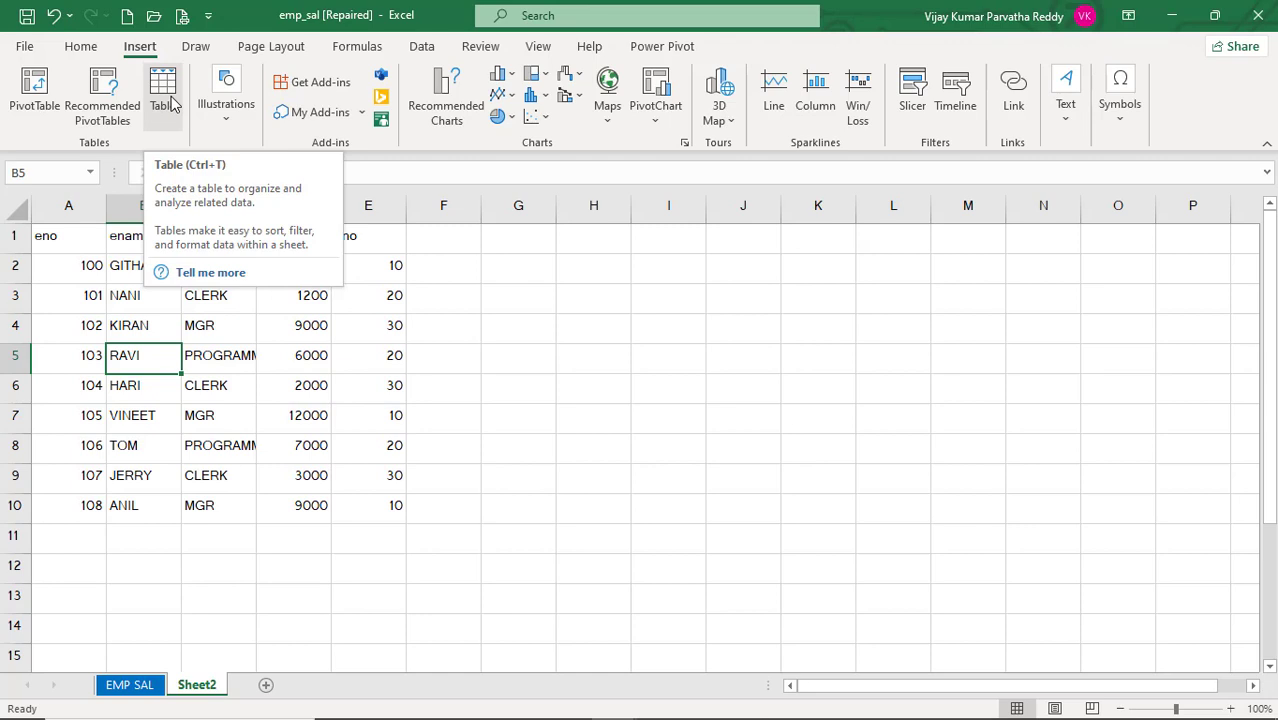
left_click(84, 47)
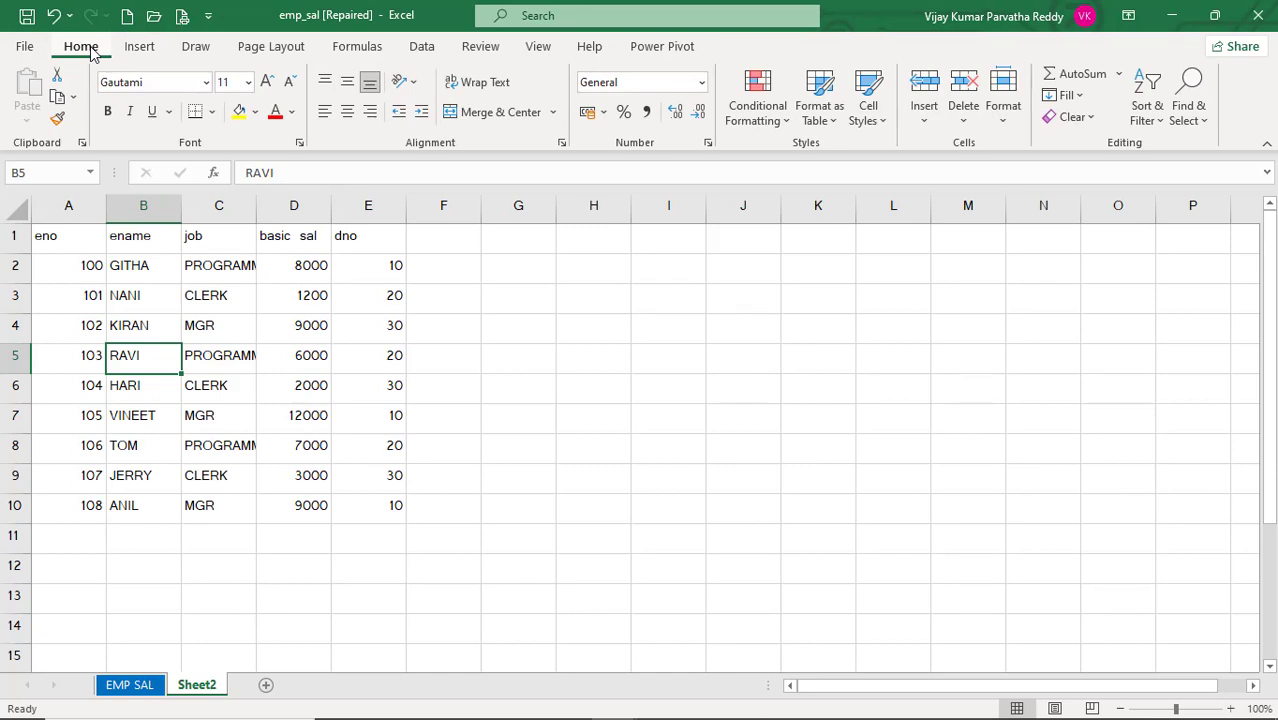
left_click(826, 120)
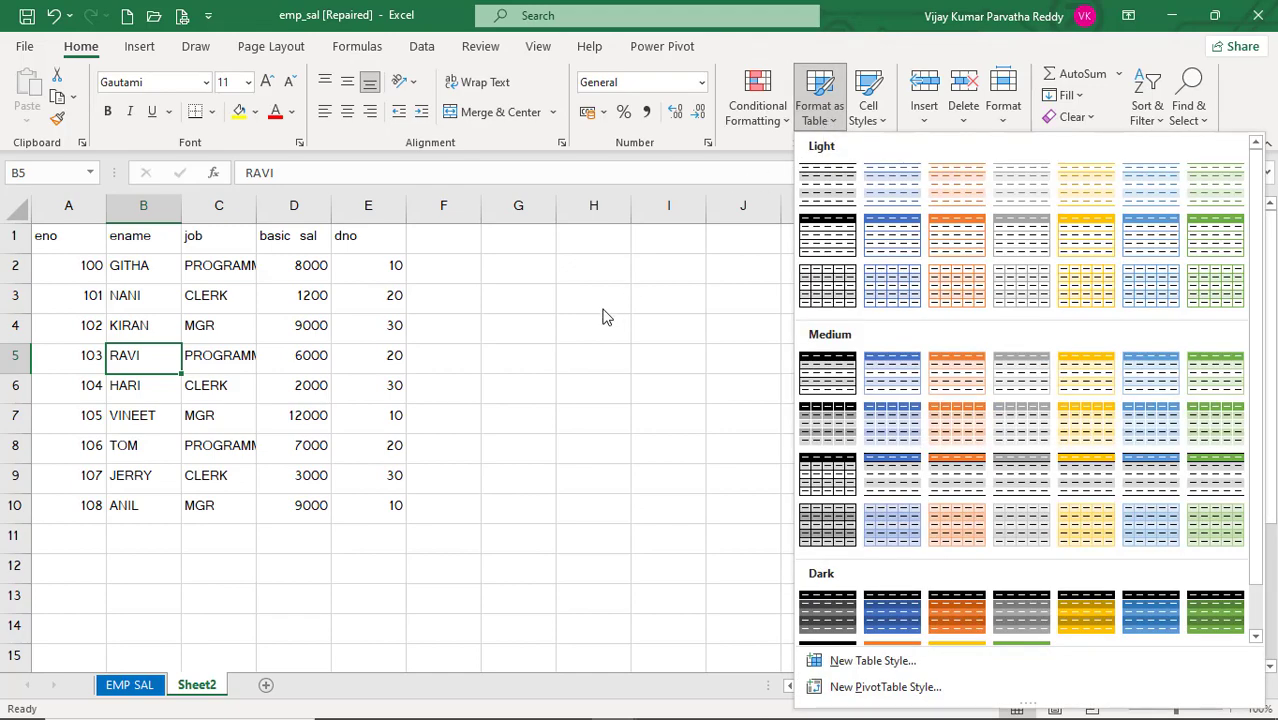
left_click(450, 361)
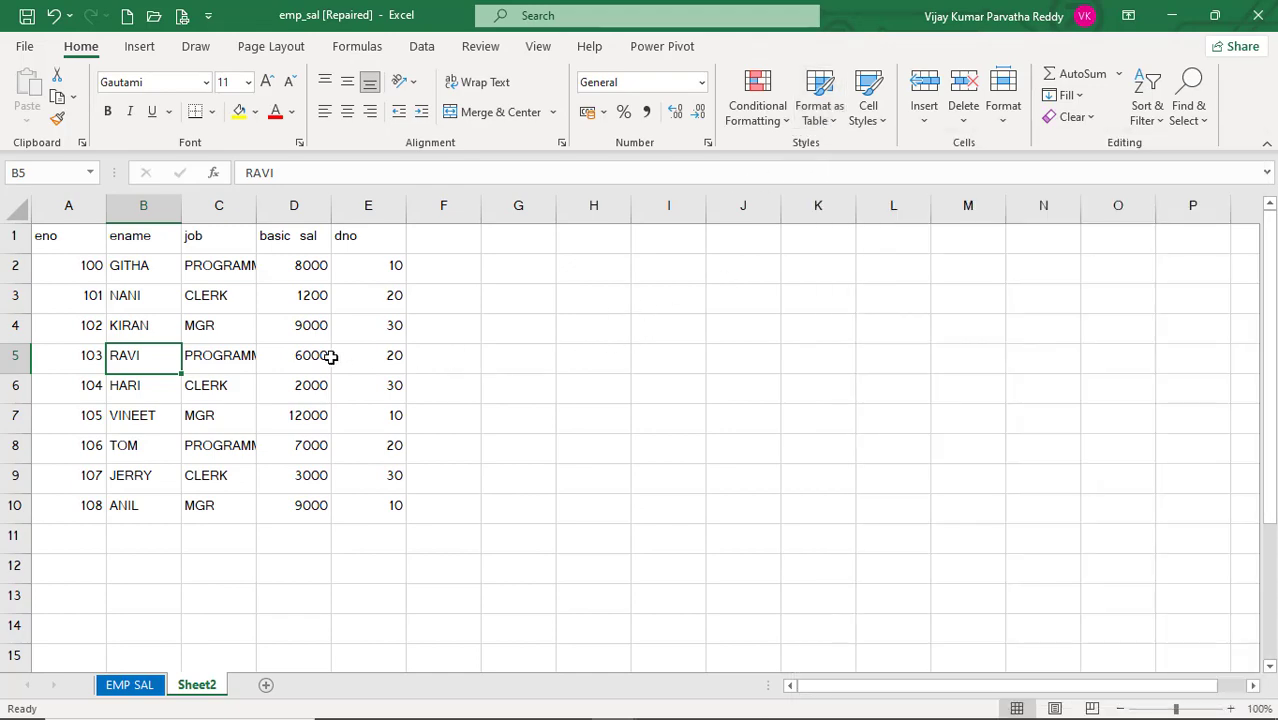
left_click(305, 358)
left_click(195, 362)
- Convert the employee data range A1:E10 on Sheet2 into a table with headers
left_click(158, 333)
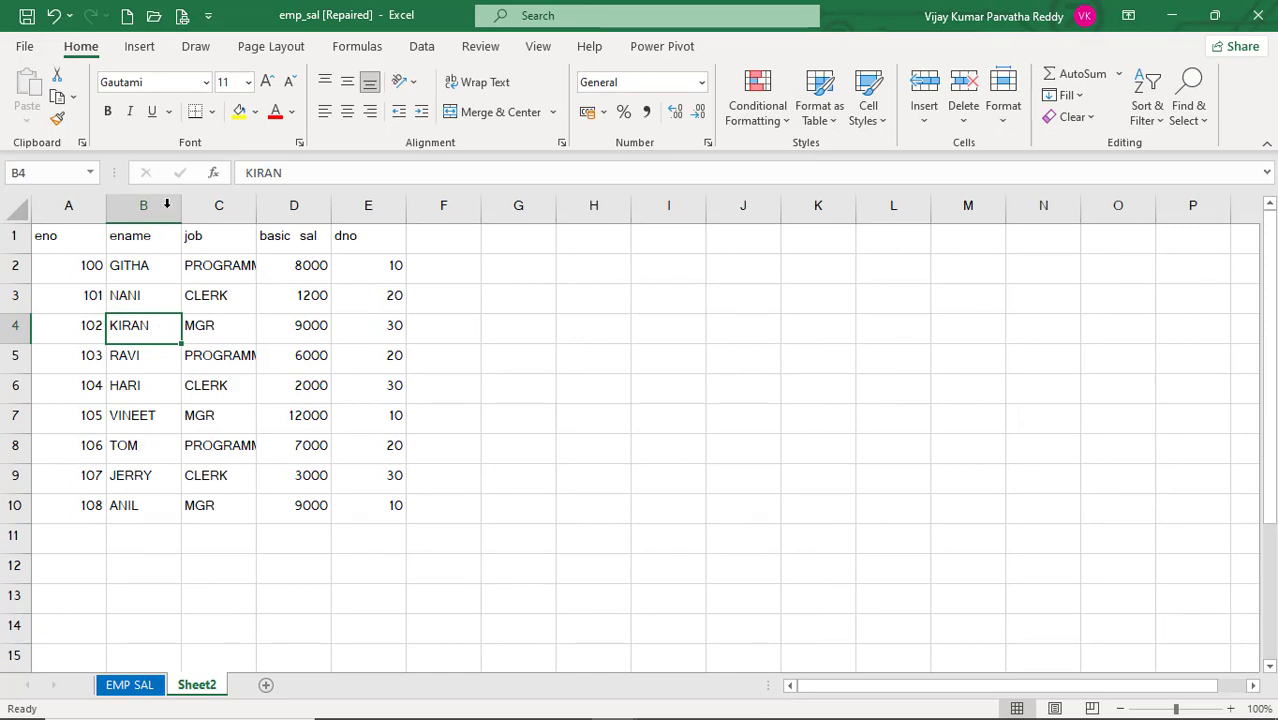
left_click(139, 46)
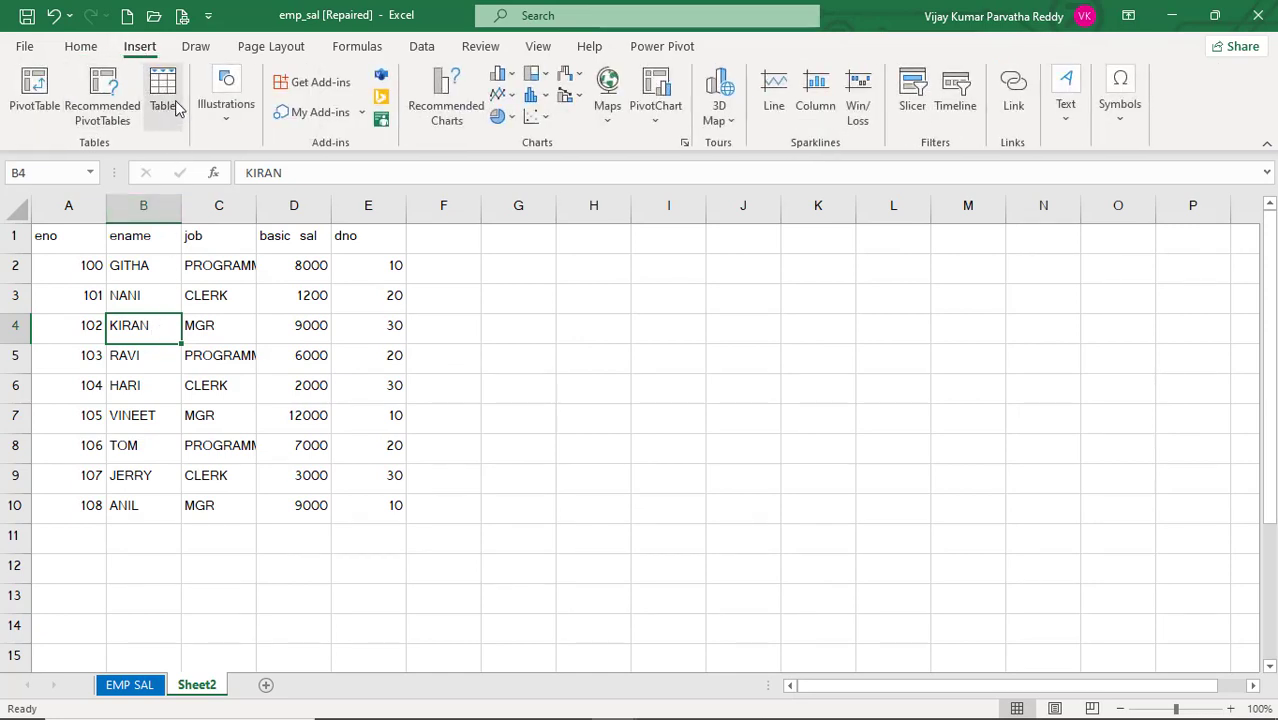
left_click(170, 104)
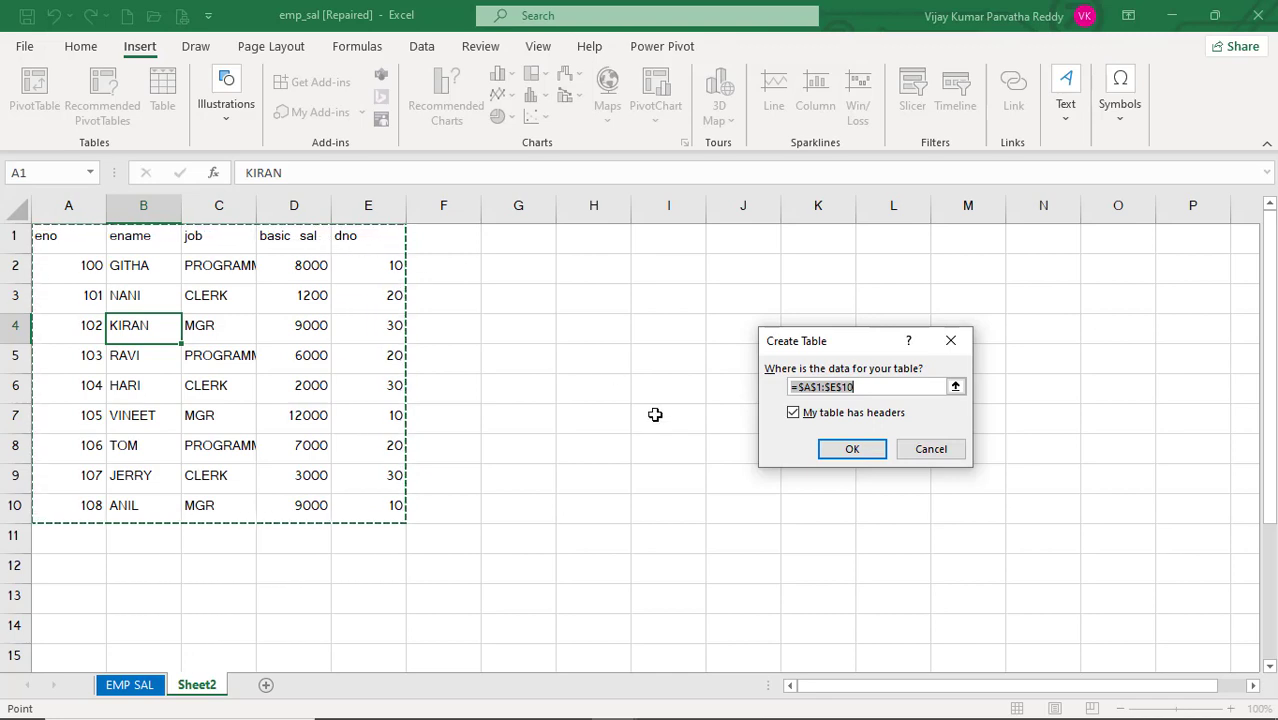
left_click(852, 450)
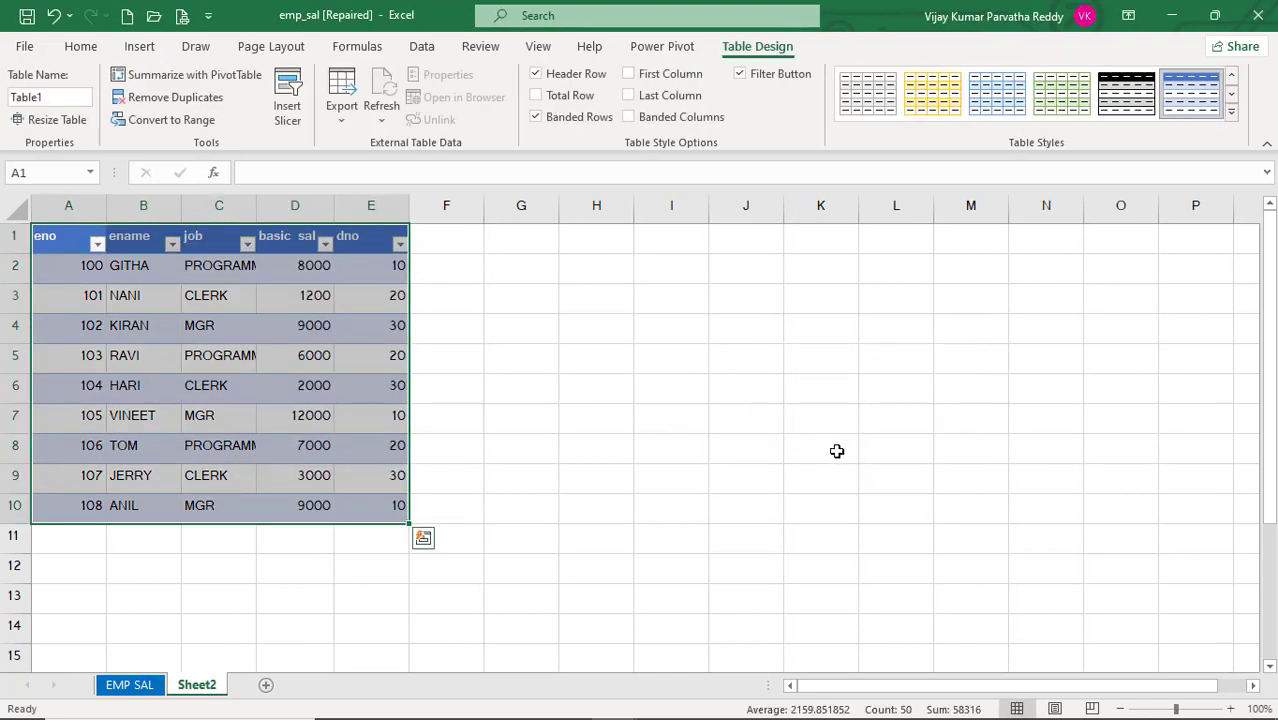
left_click(620, 510)
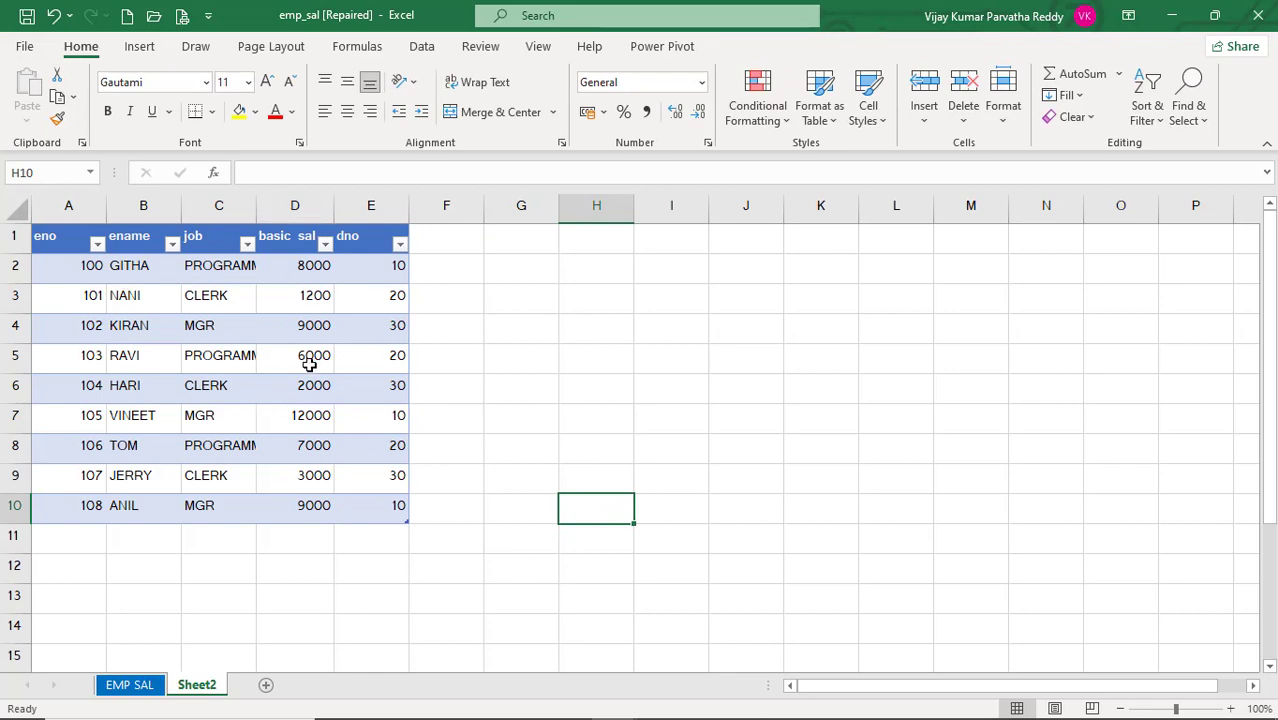
- Filter the eno column to exclude employee numbers 100, 101 and 102
left_click(97, 245)
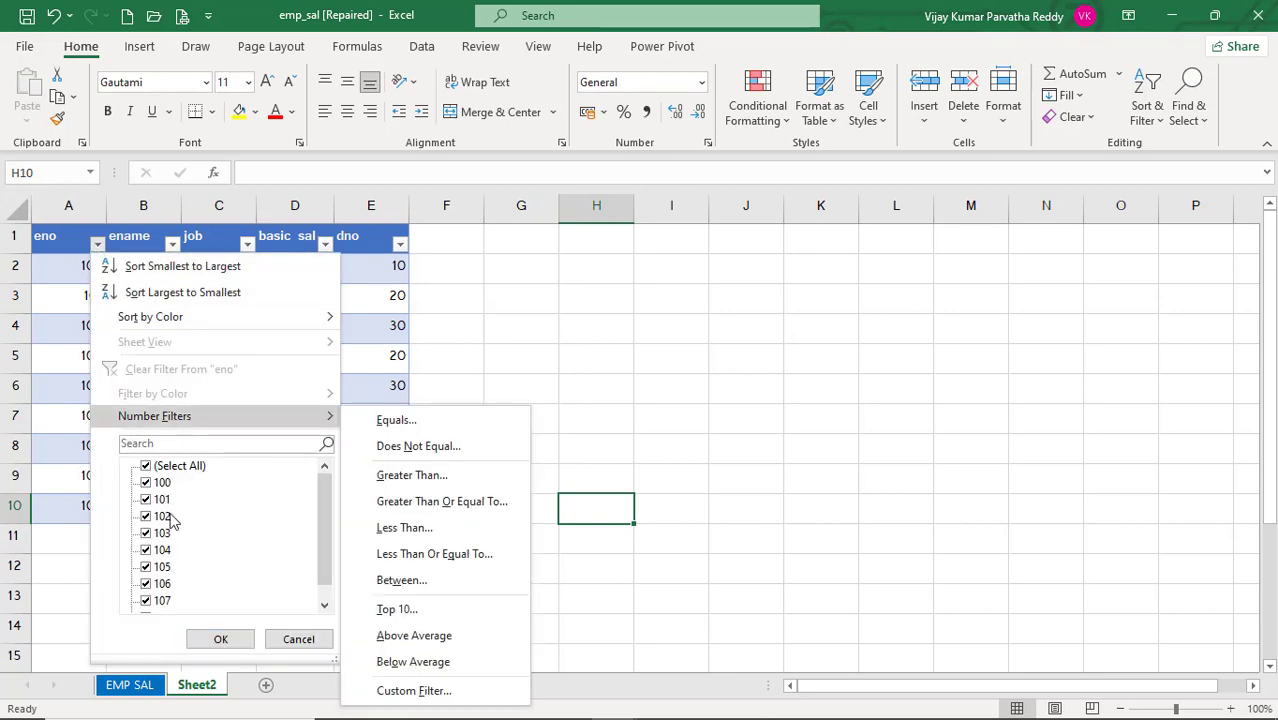
left_click(147, 484)
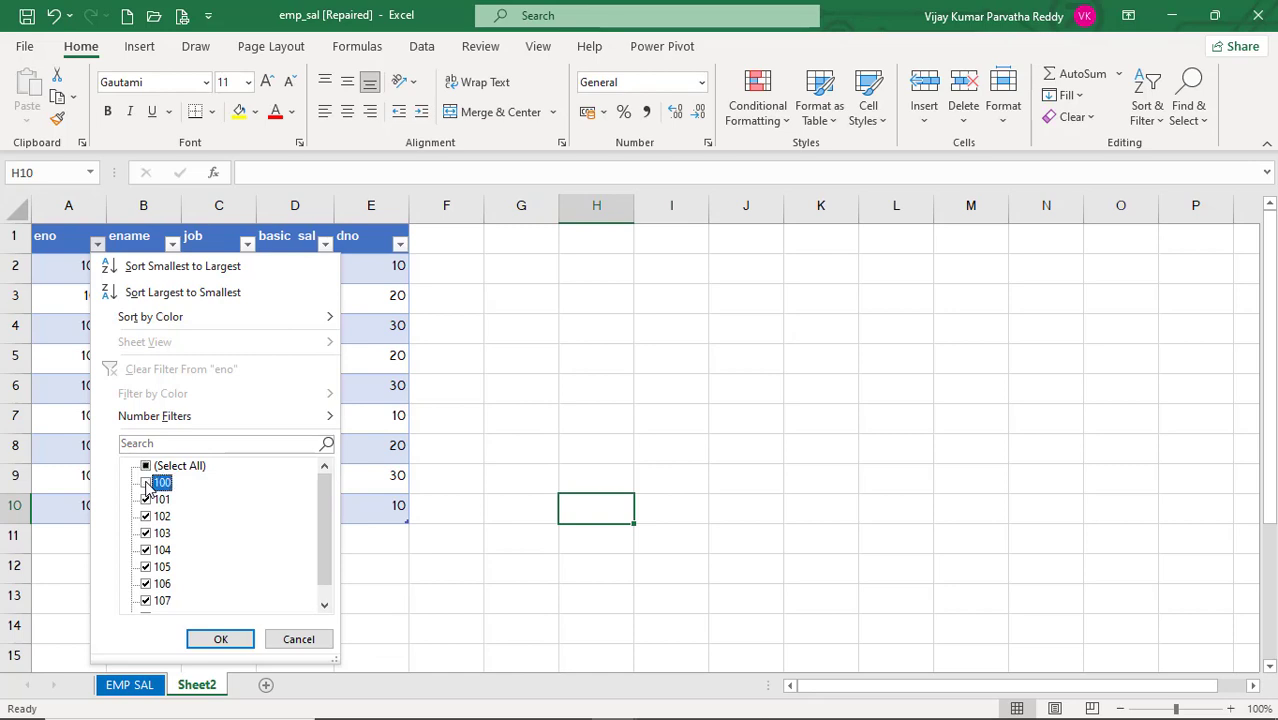
left_click(146, 499)
left_click(146, 516)
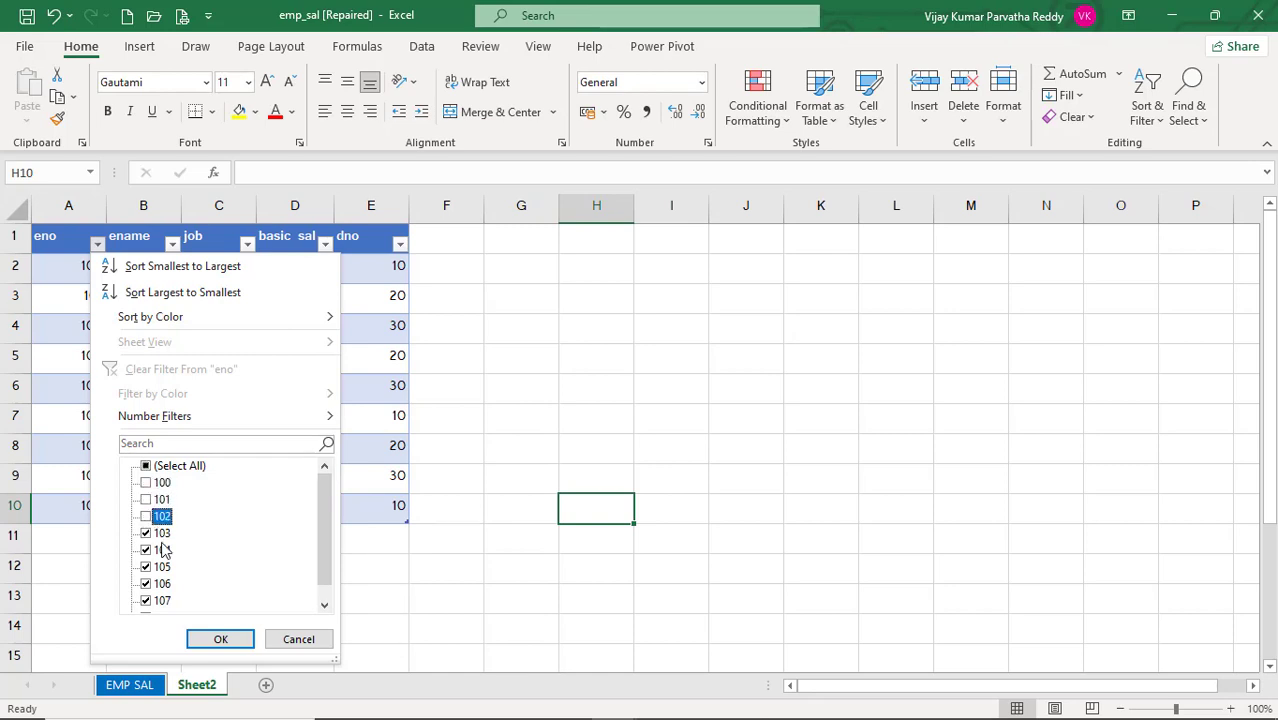
left_click(221, 639)
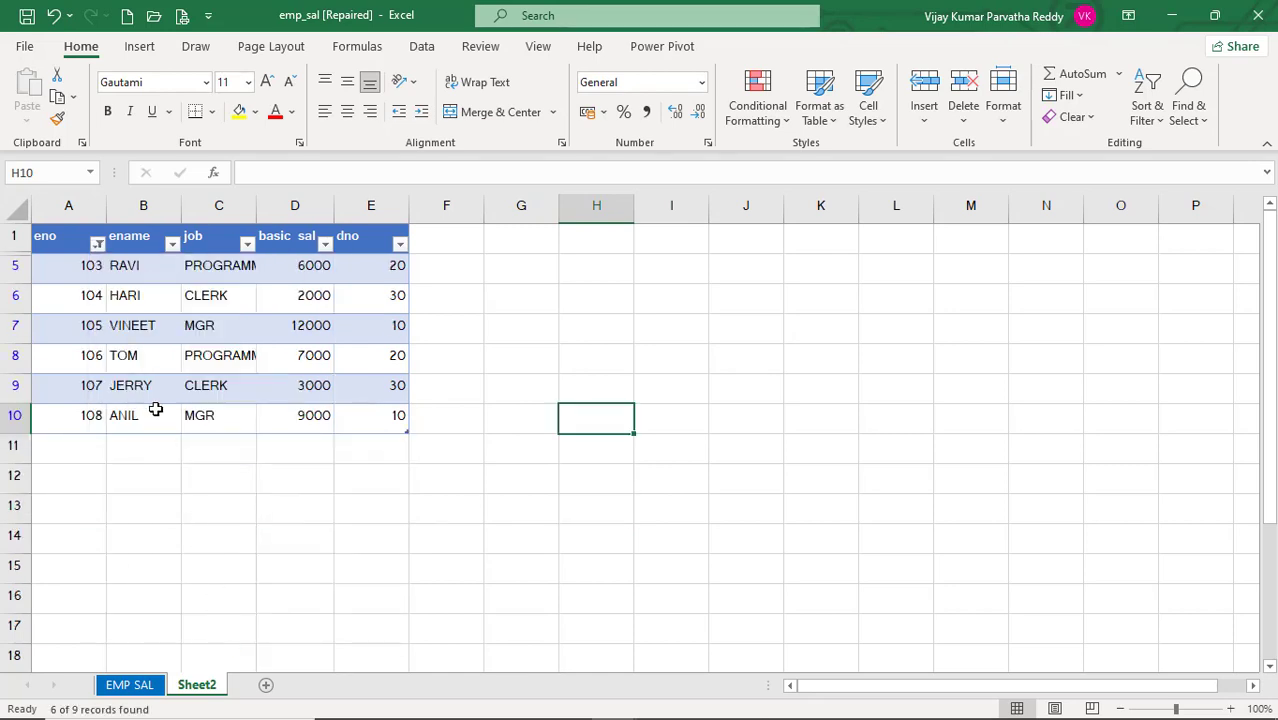
- Clear the filter from the eno column
left_click(98, 245)
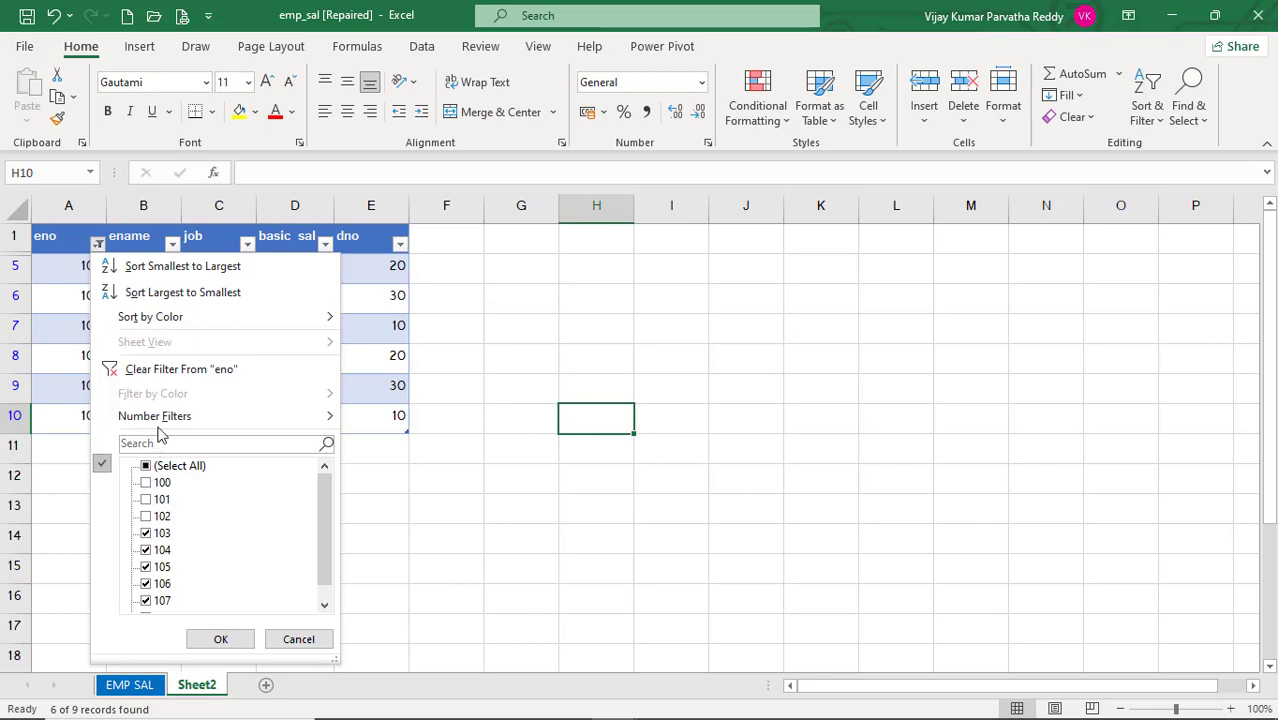
left_click(170, 372)
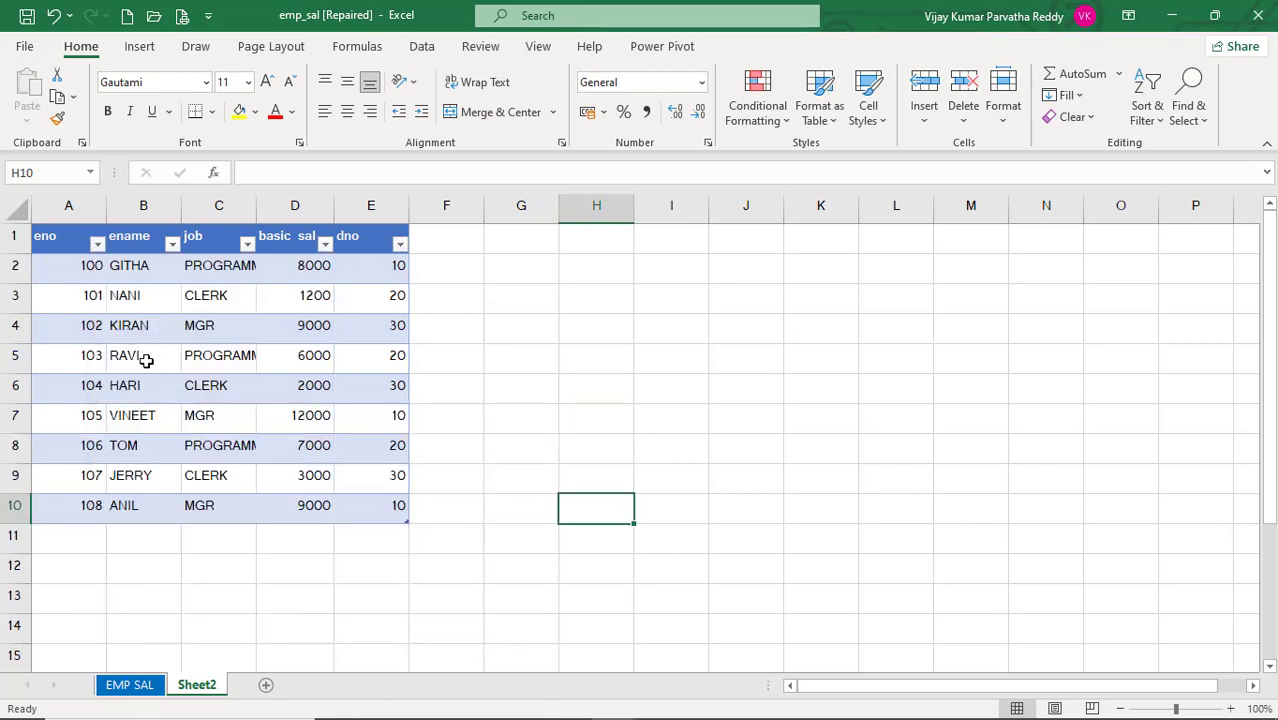
left_click(308, 362)
left_click(322, 478)
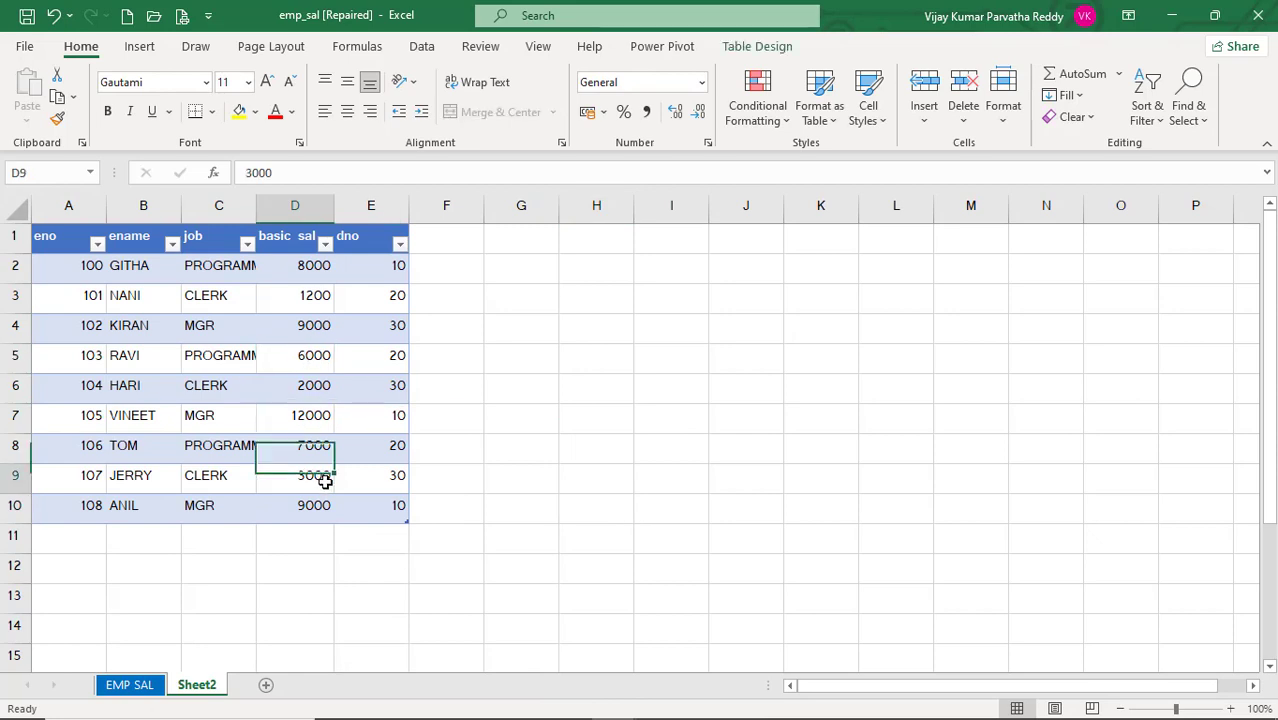
left_click(390, 512)
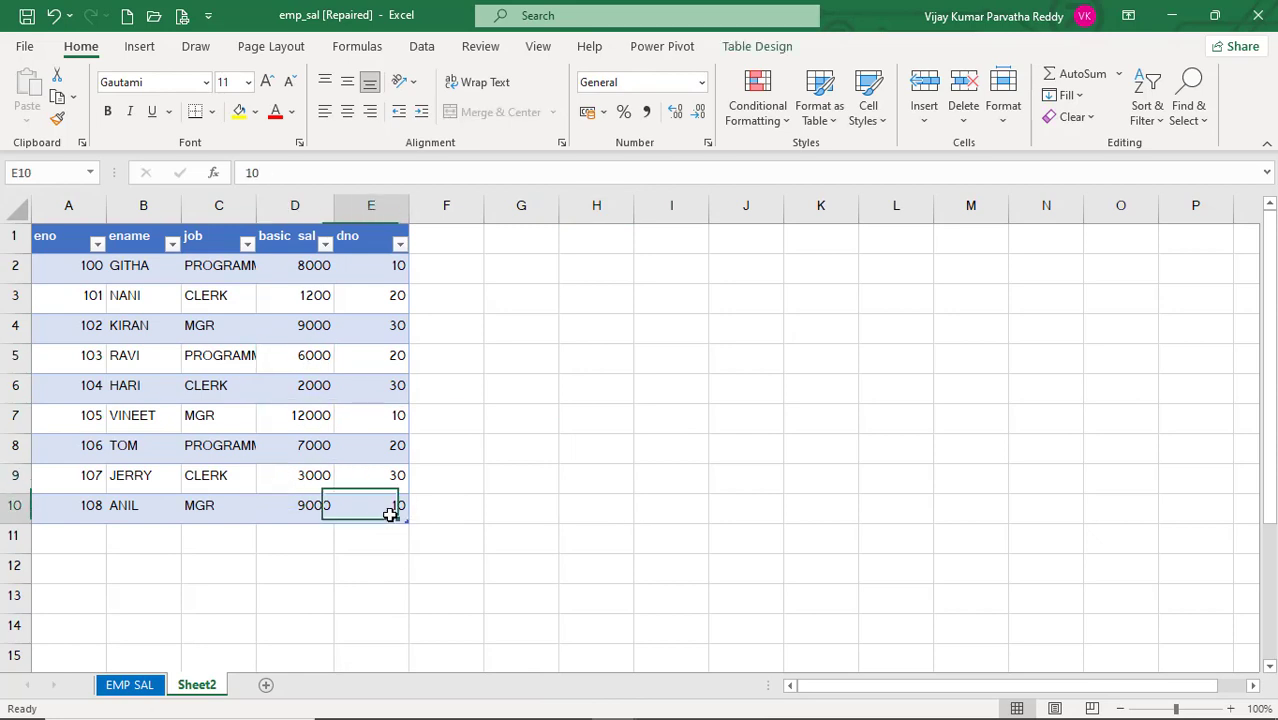
- Switch the employee table's header row and banded rows off and back on
left_click(170, 384)
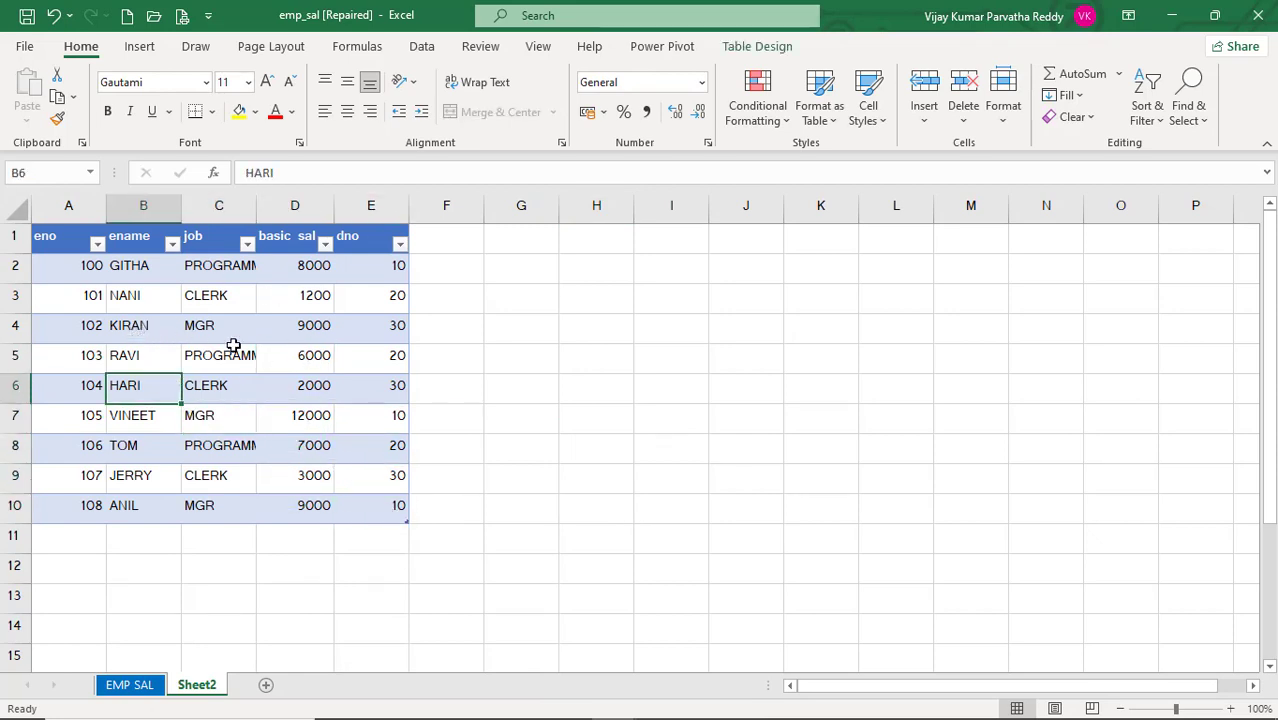
left_click(765, 47)
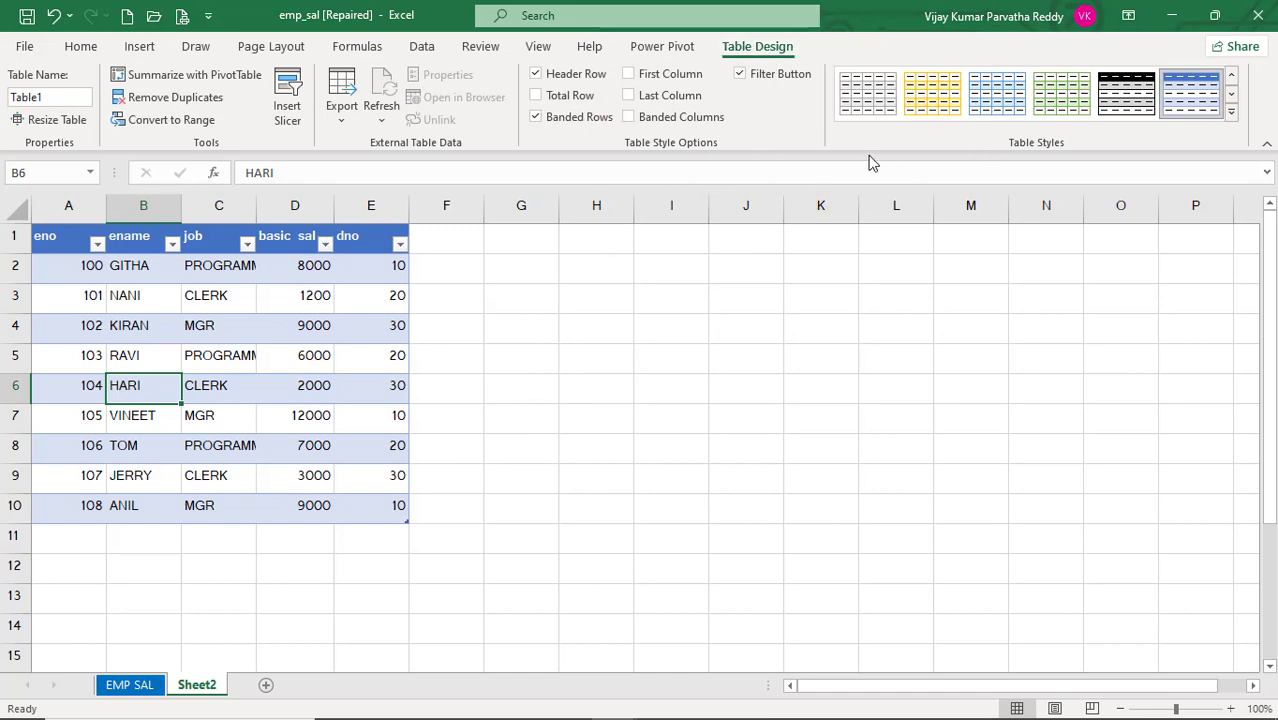
left_click(244, 352)
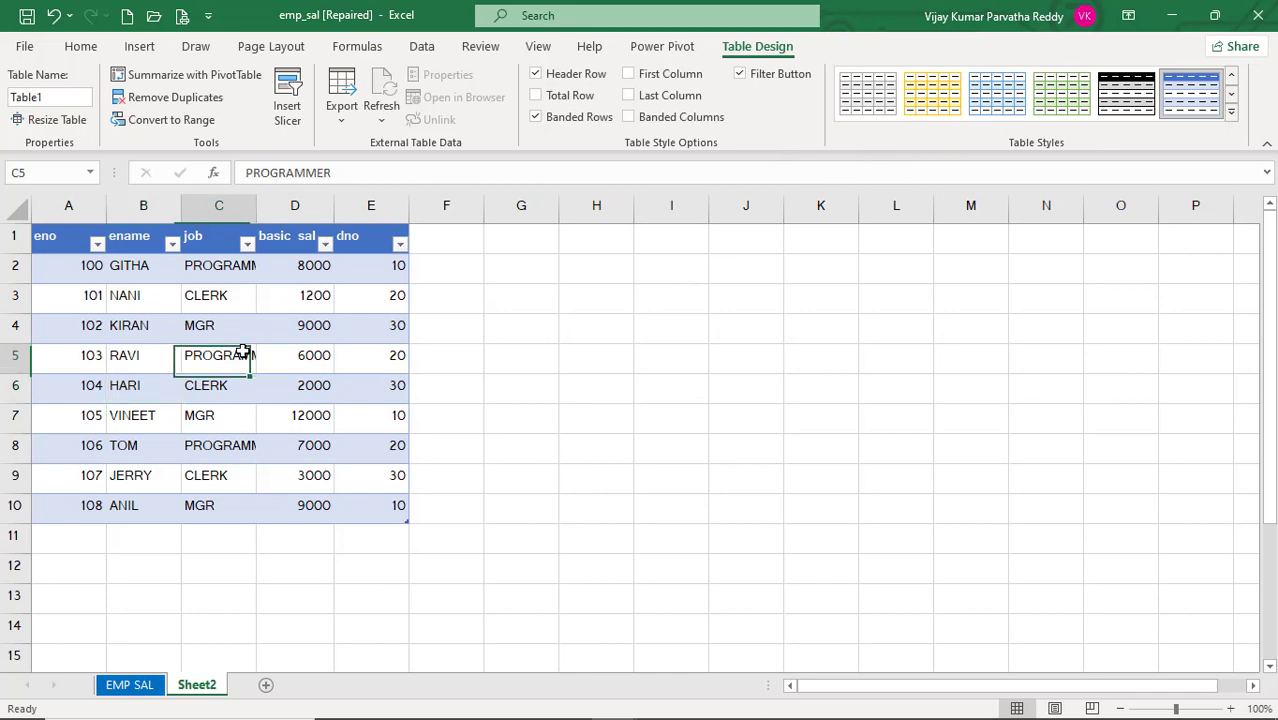
left_click(537, 74)
left_click(537, 75)
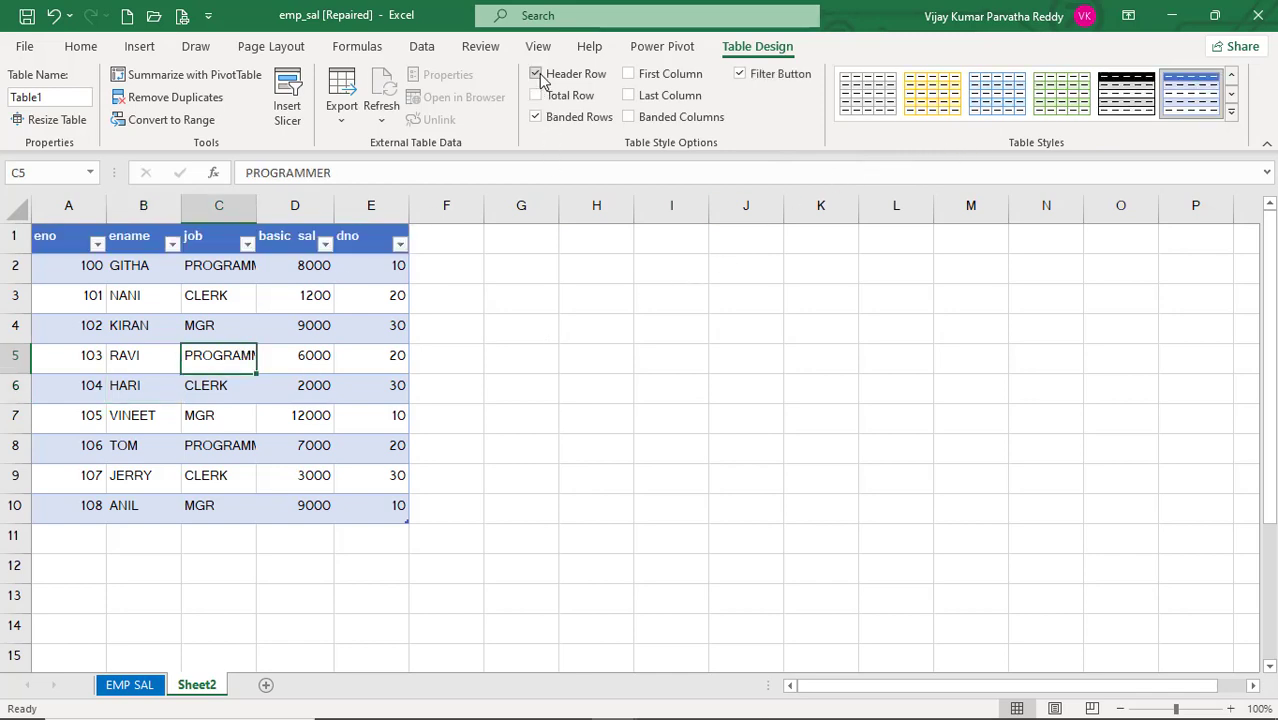
left_click(537, 117)
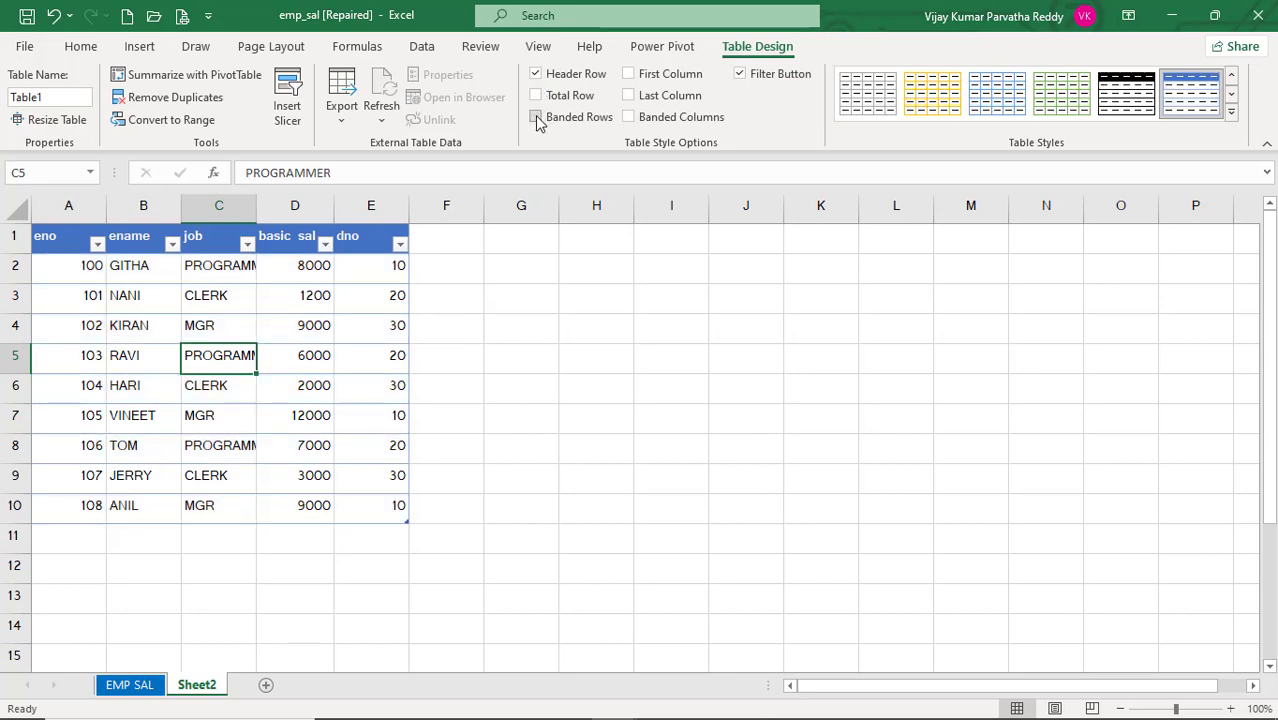
left_click(537, 118)
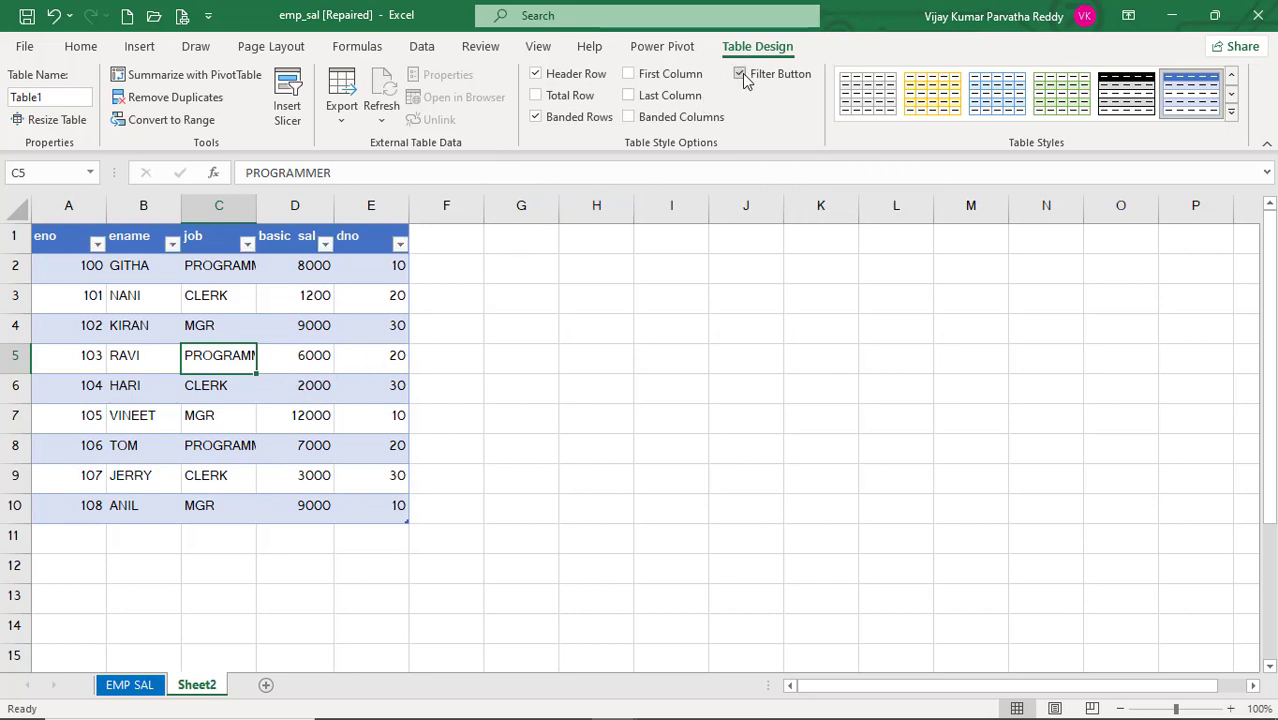
- Turn on the First Column style option to emphasise the eno column of the table
left_click(631, 77)
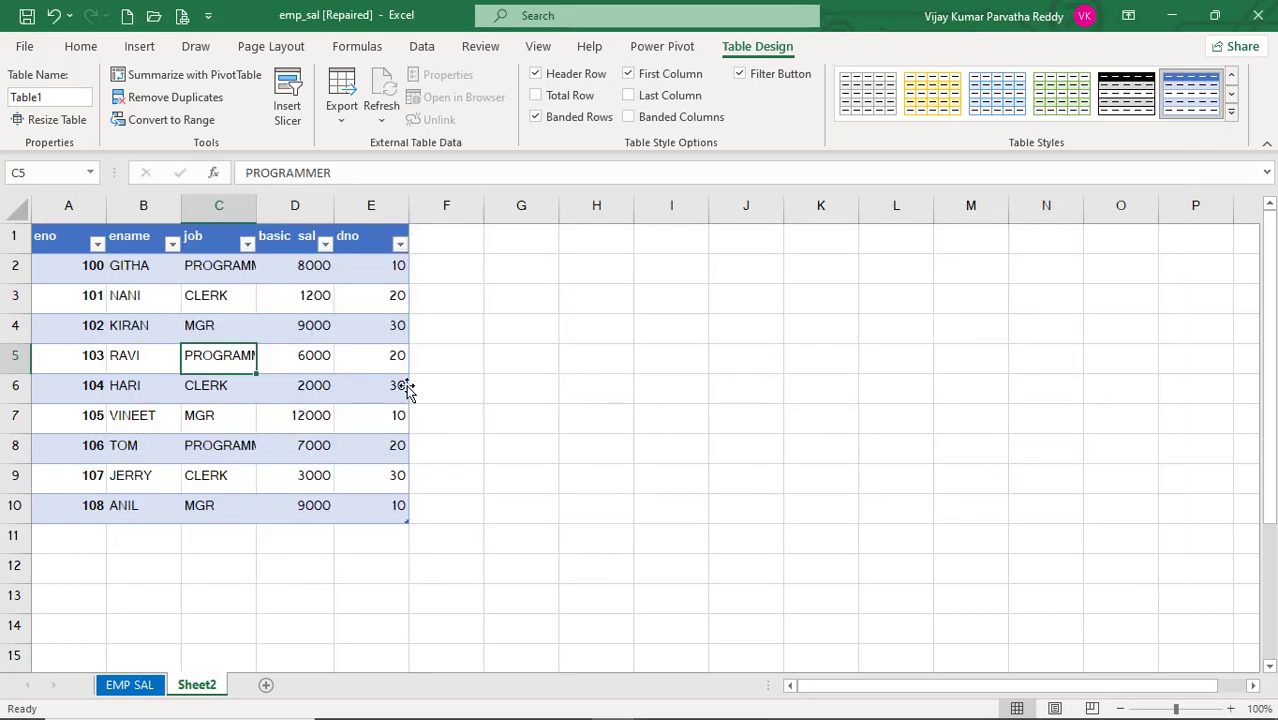
left_click(367, 368)
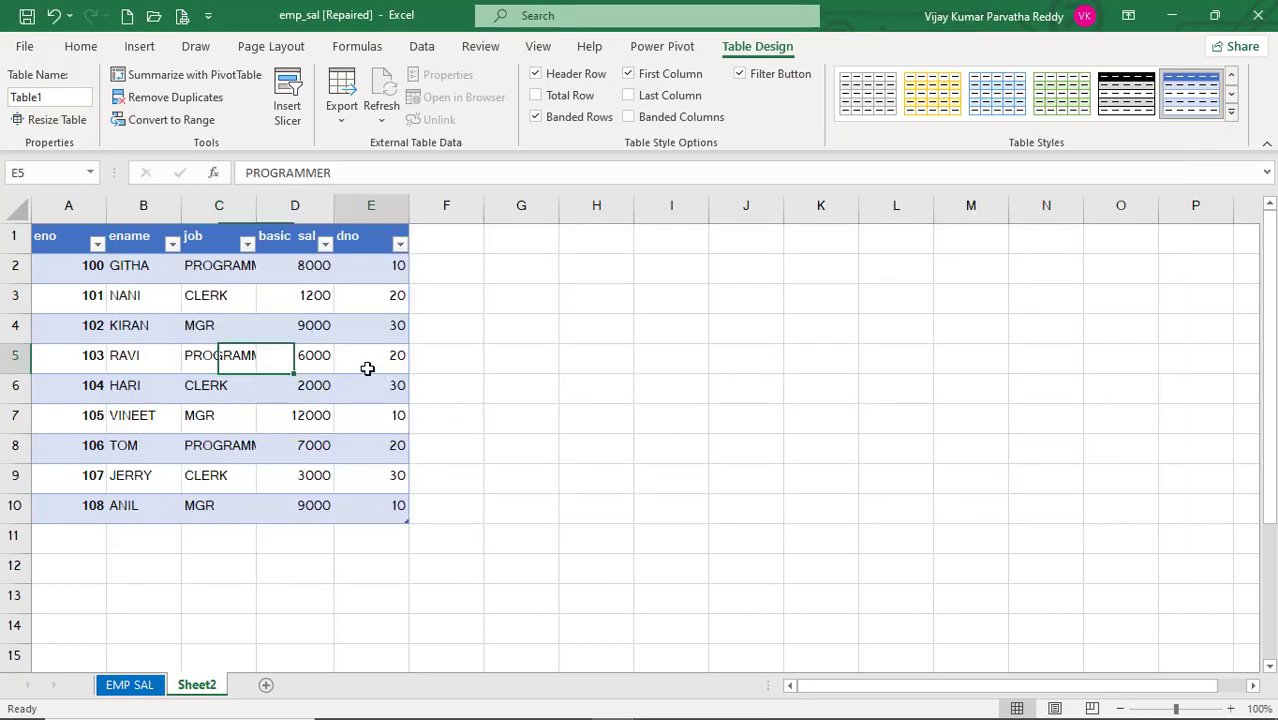
left_click(314, 335)
left_click(237, 414)
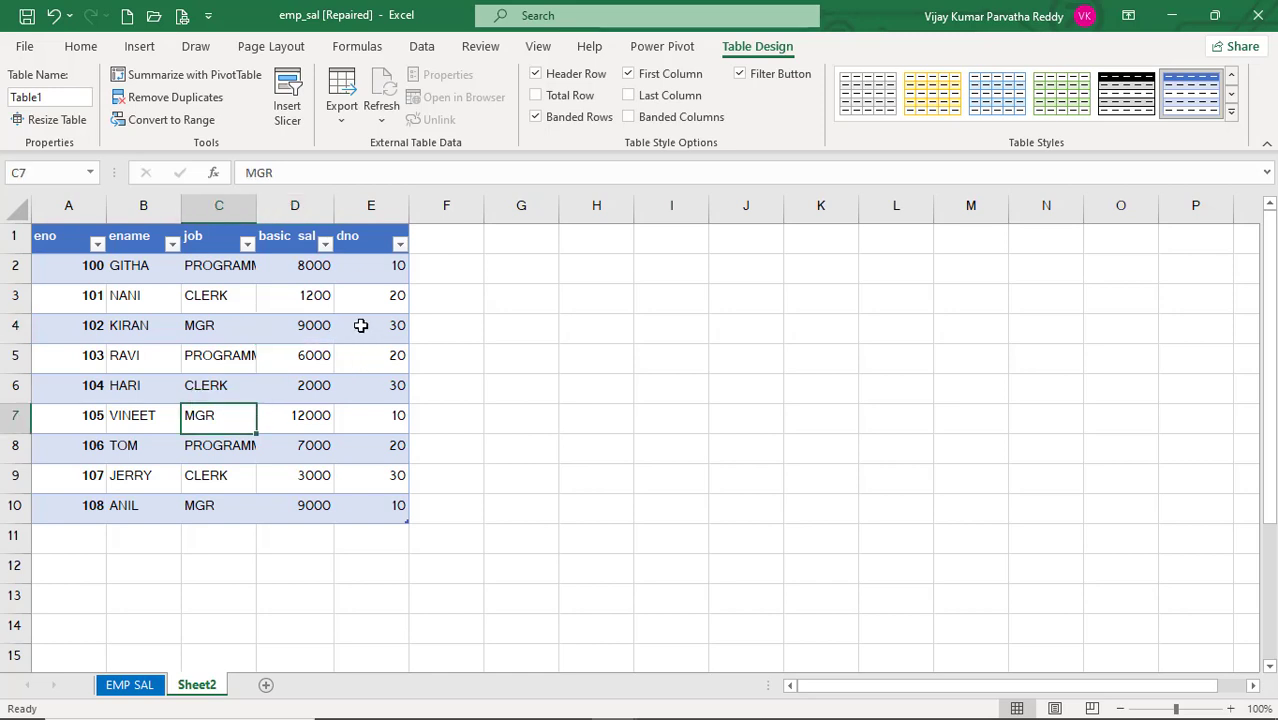
left_click(295, 332)
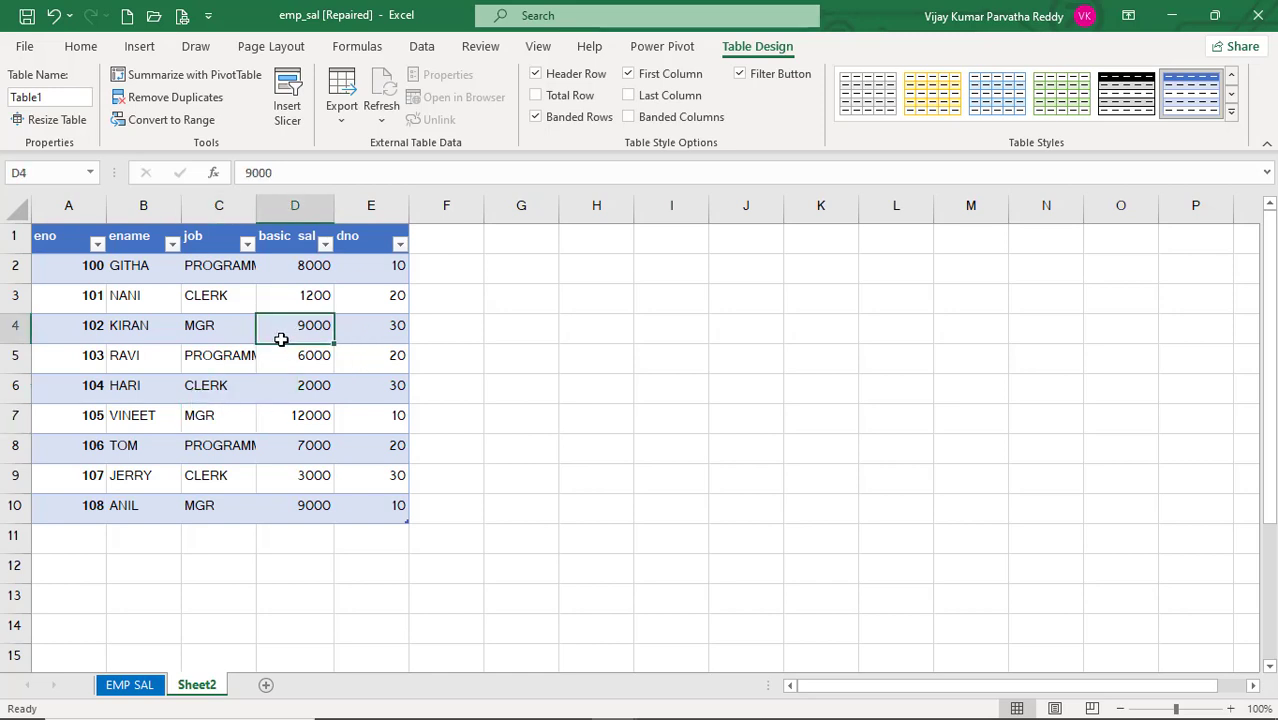
left_click(274, 395)
left_click(222, 376)
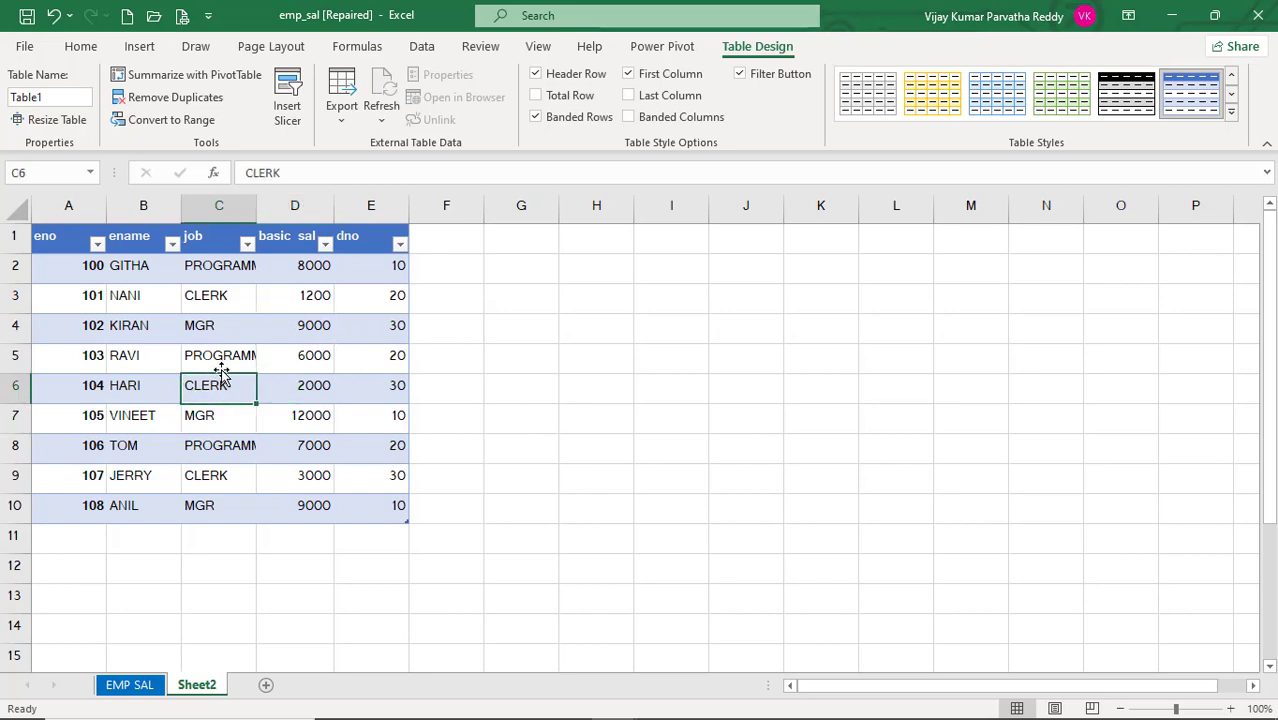
- Insert a slicer for the job field of the employee table
left_click(359, 355)
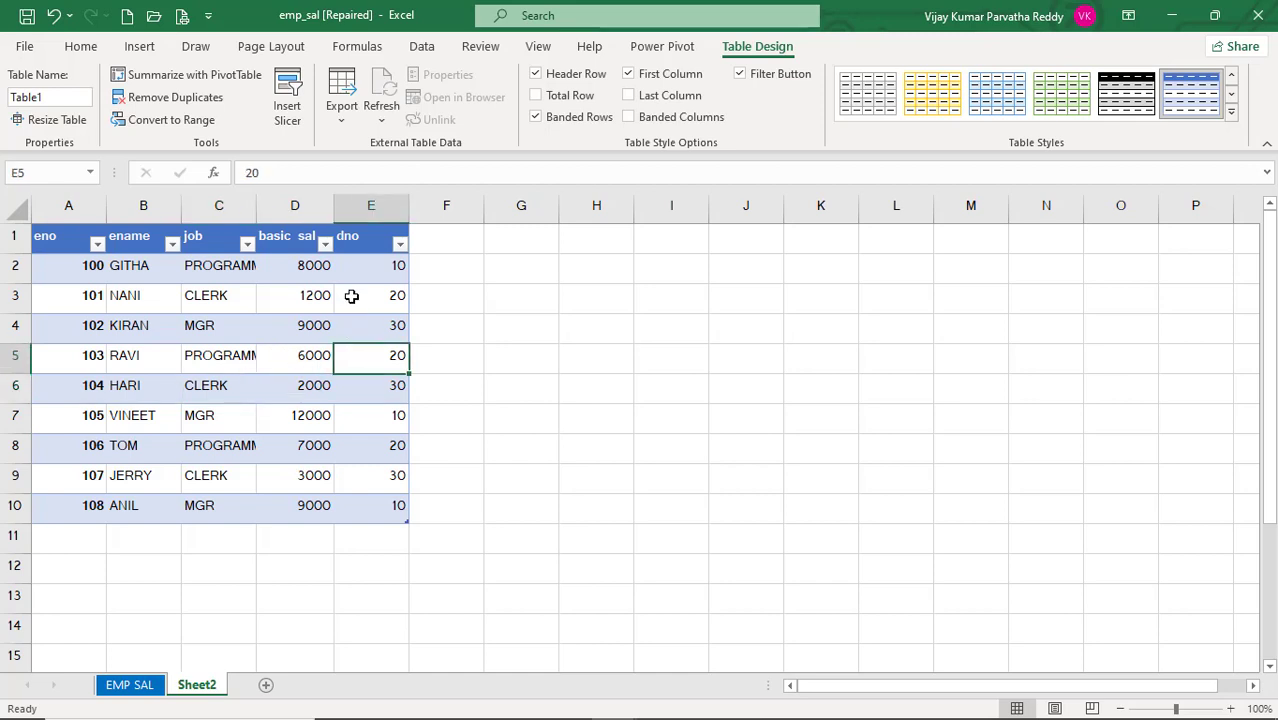
left_click(288, 110)
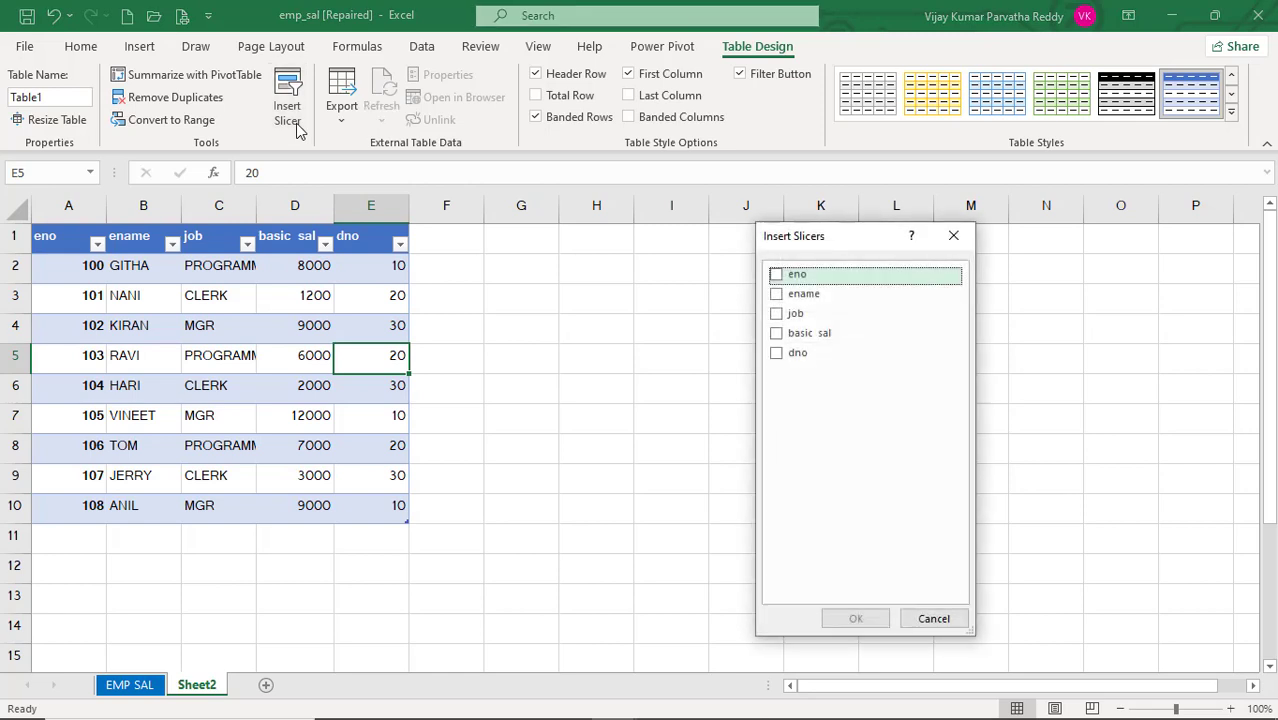
left_click(777, 314)
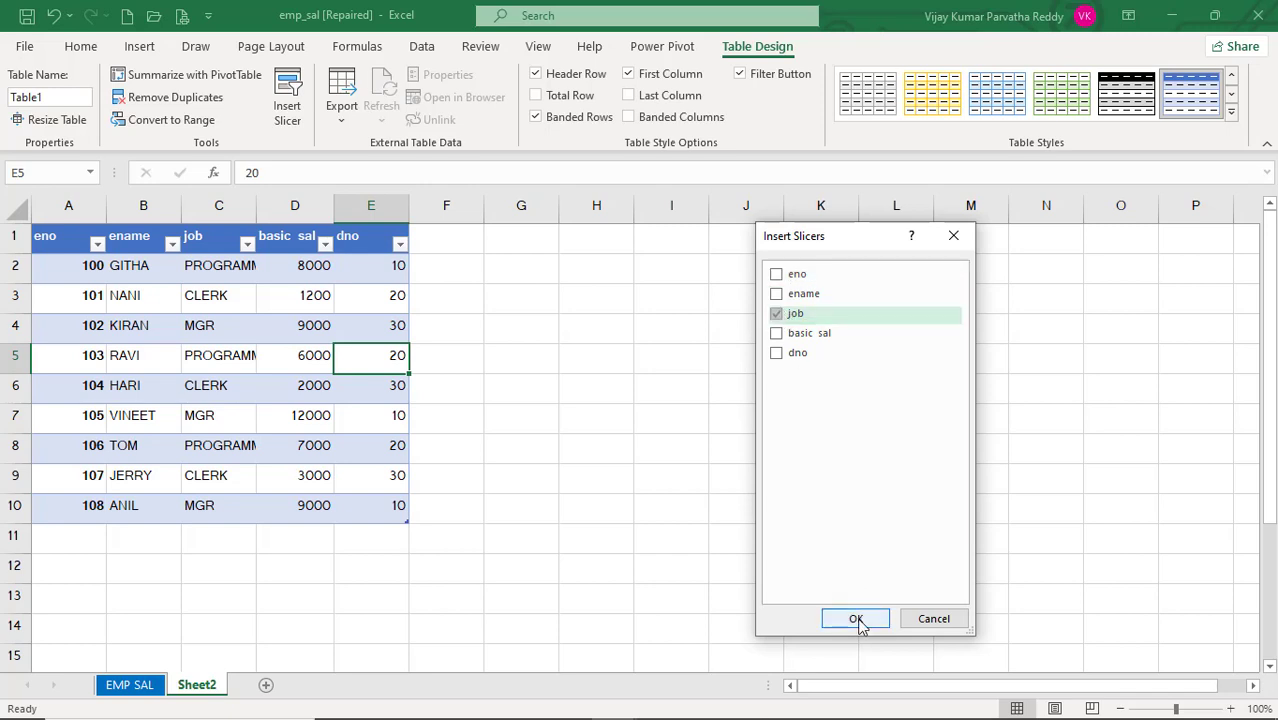
left_click(856, 619)
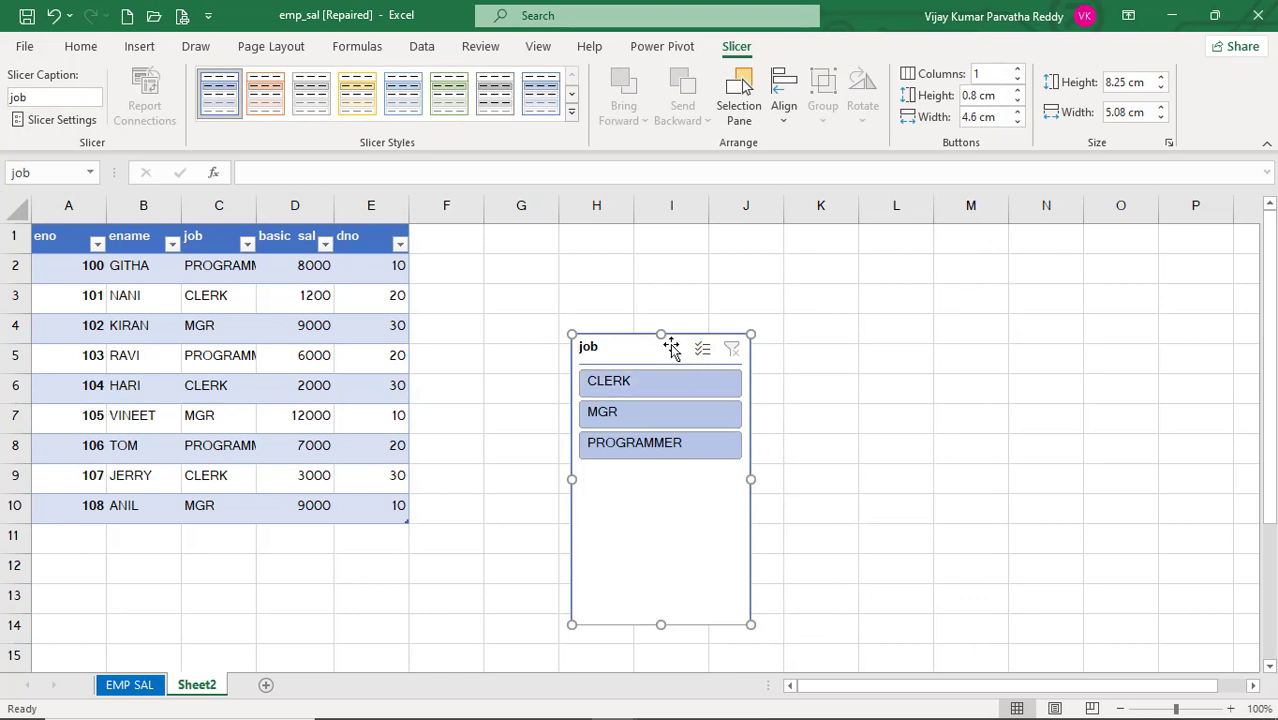
- Move the job slicer higher, away from the employee table, and filter the table by CLERK and then by MGR
left_click_drag(670, 346, 724, 265)
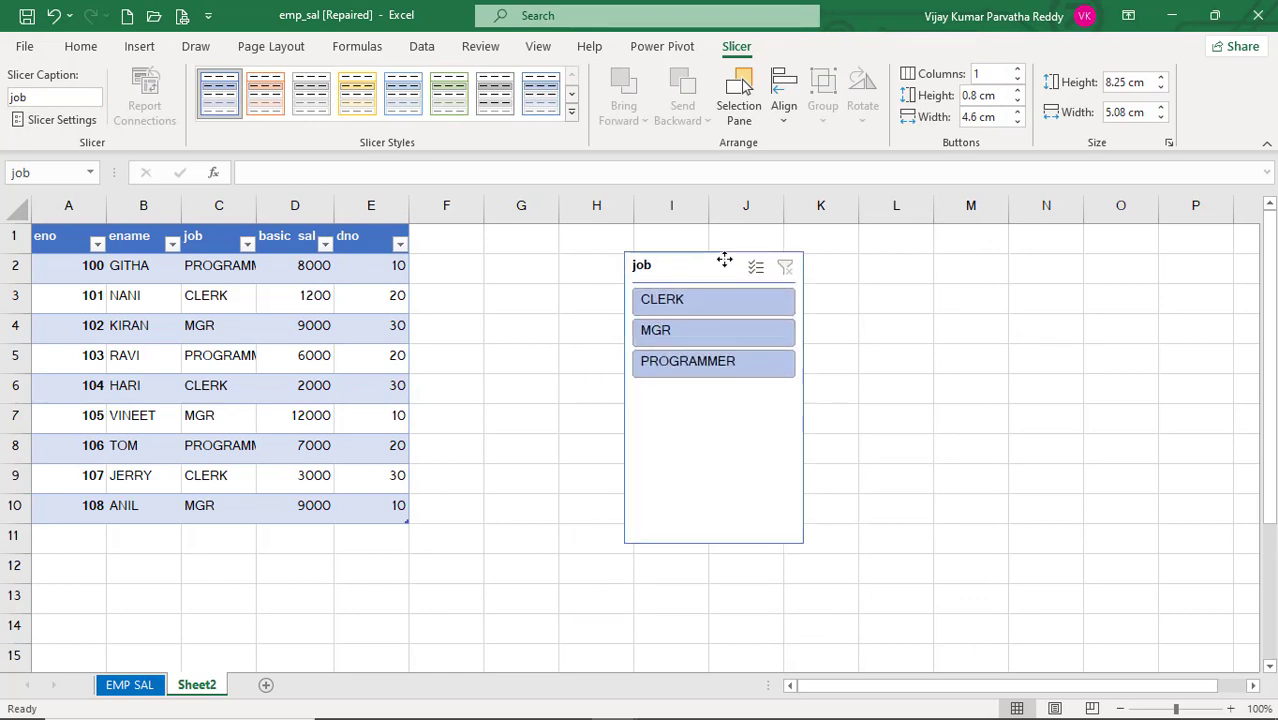
left_click(724, 312)
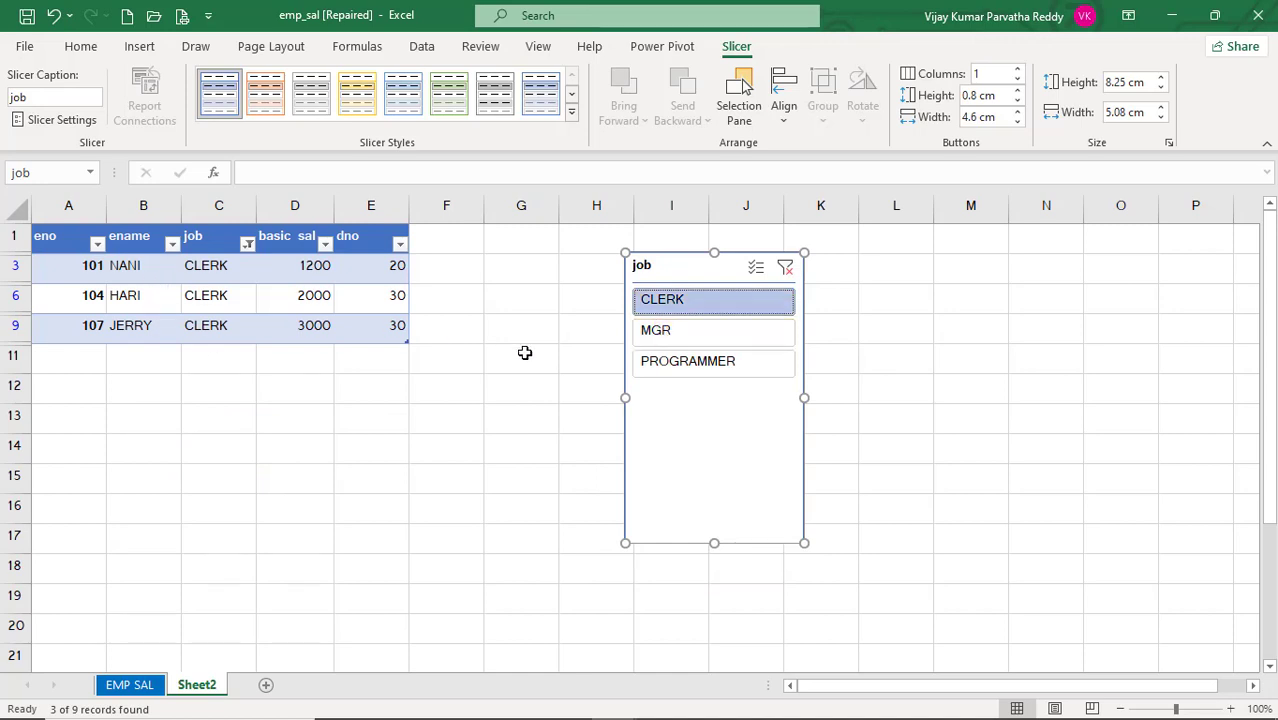
left_click(666, 343)
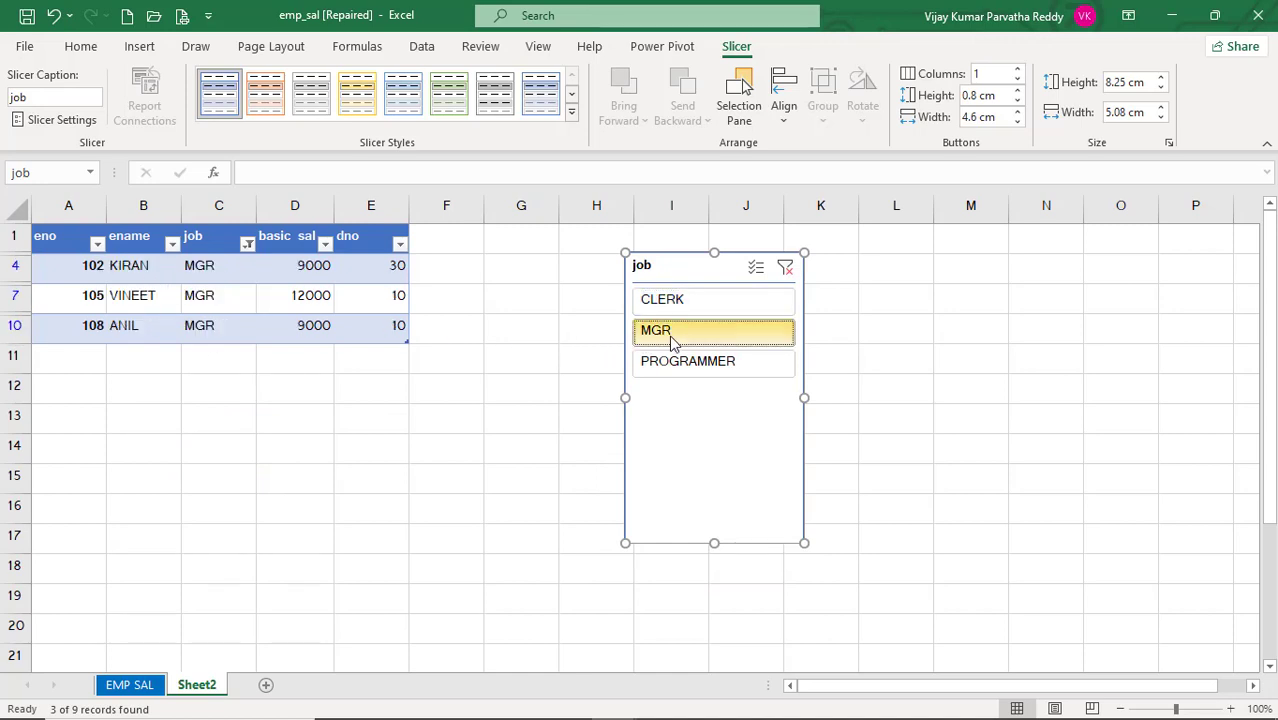
- Switch to the Google Meet call, admit the waiting participant and return to the Excel workbook
key("alt+Tab")
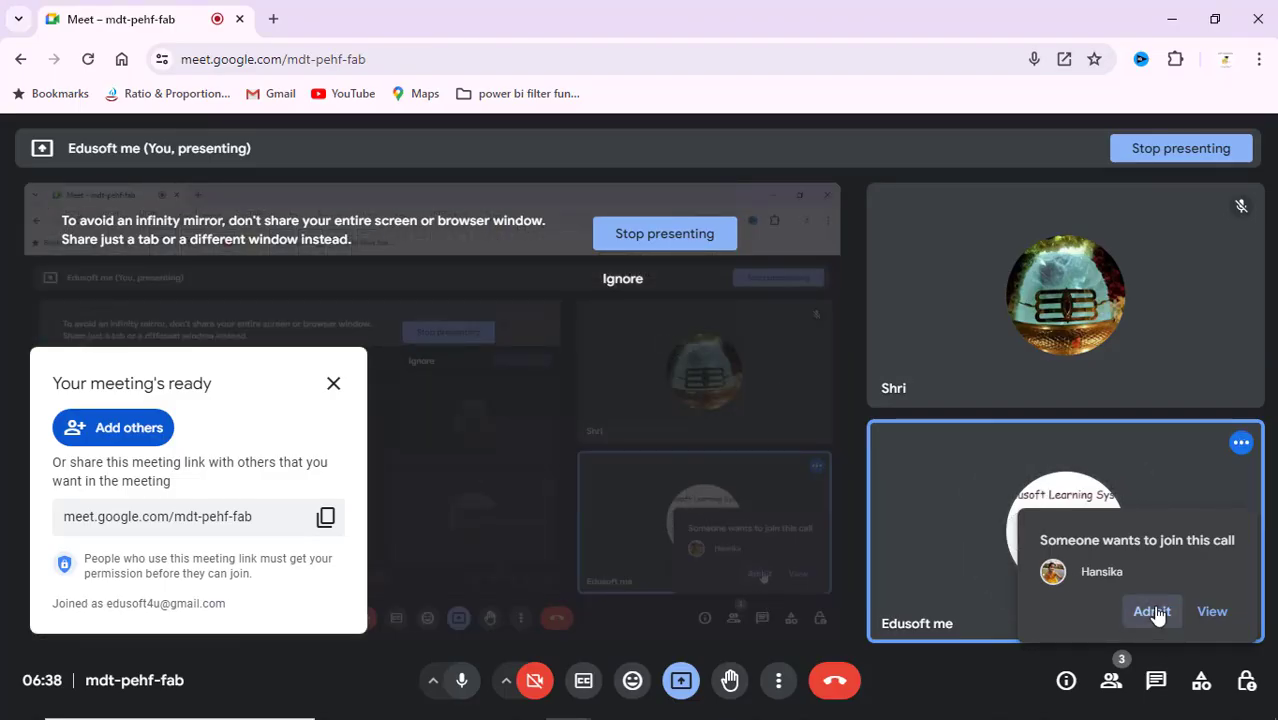
left_click(1152, 612)
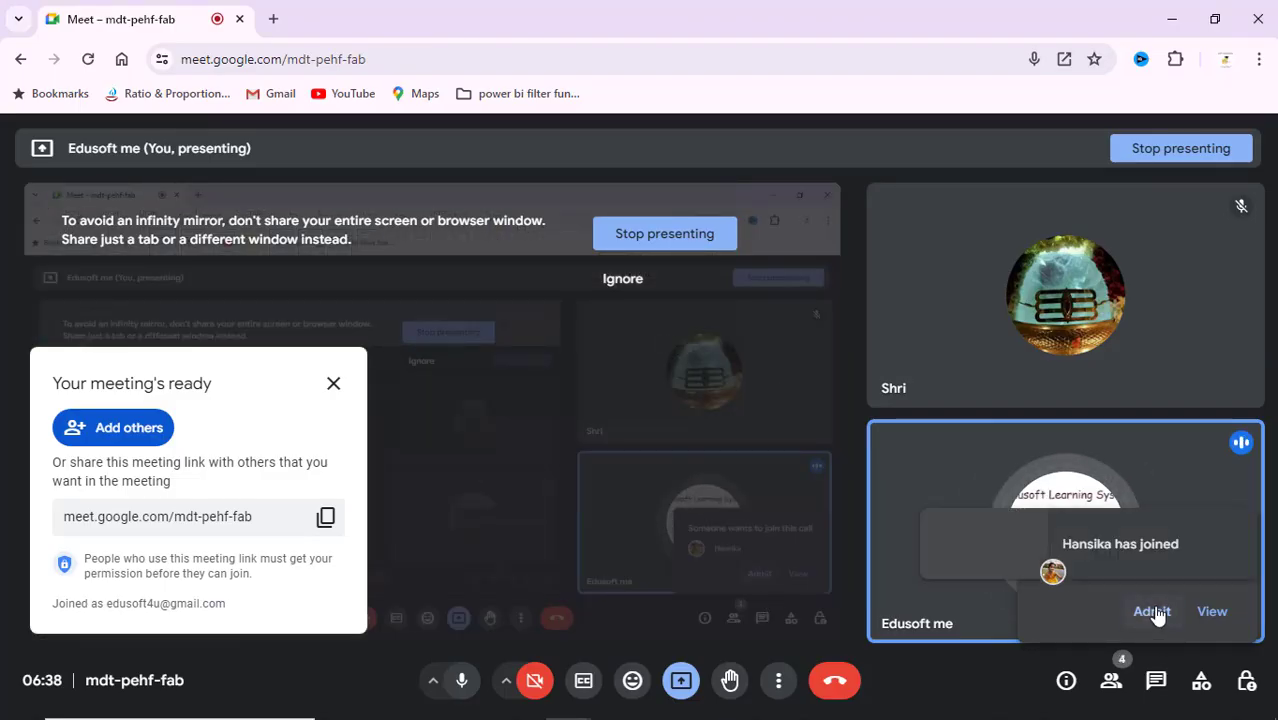
key("alt+Tab")
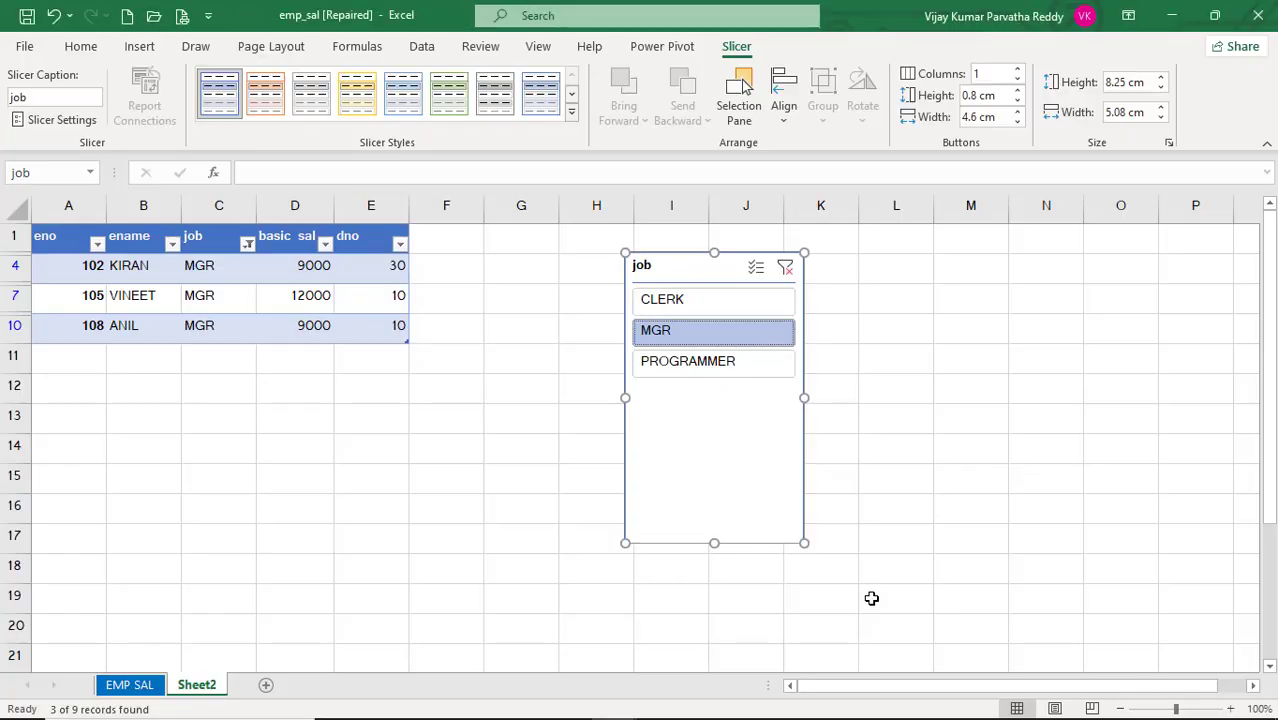
- Filter the employee table with the job slicer by single jobs in turn, ending on PROGRAMMER
left_click(685, 366)
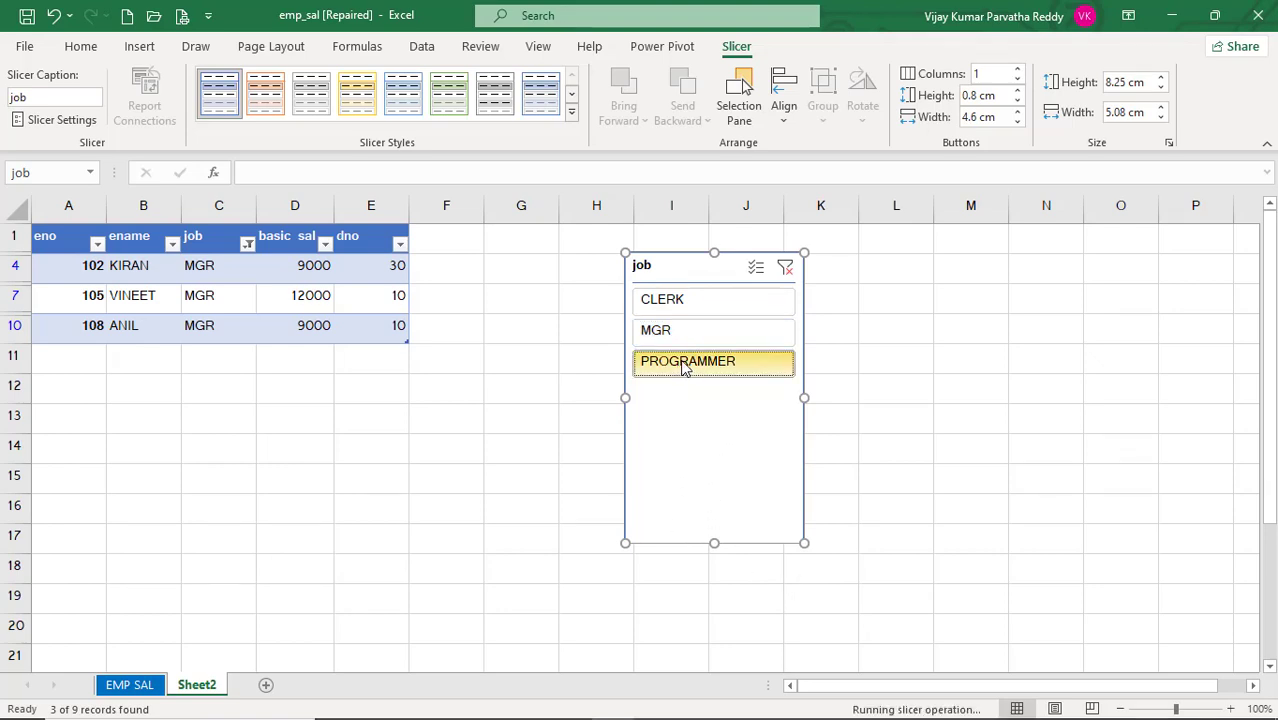
left_click(686, 339)
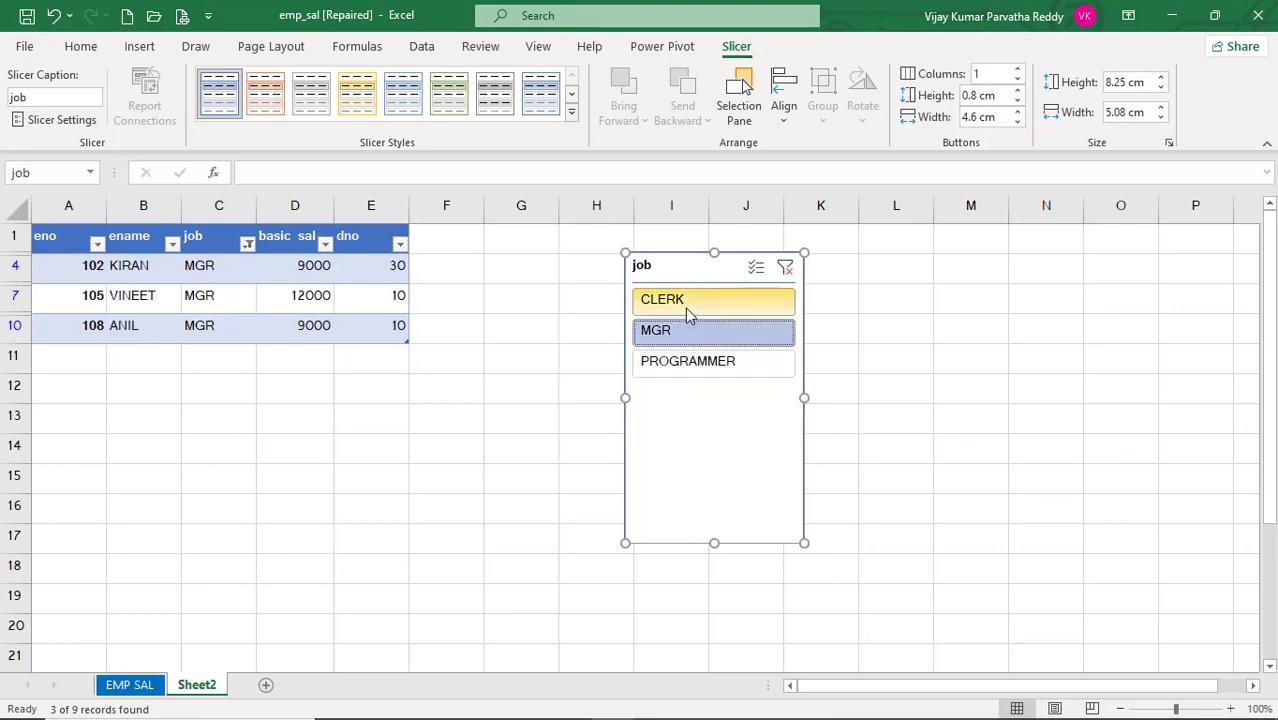
left_click(688, 314)
left_click(688, 336)
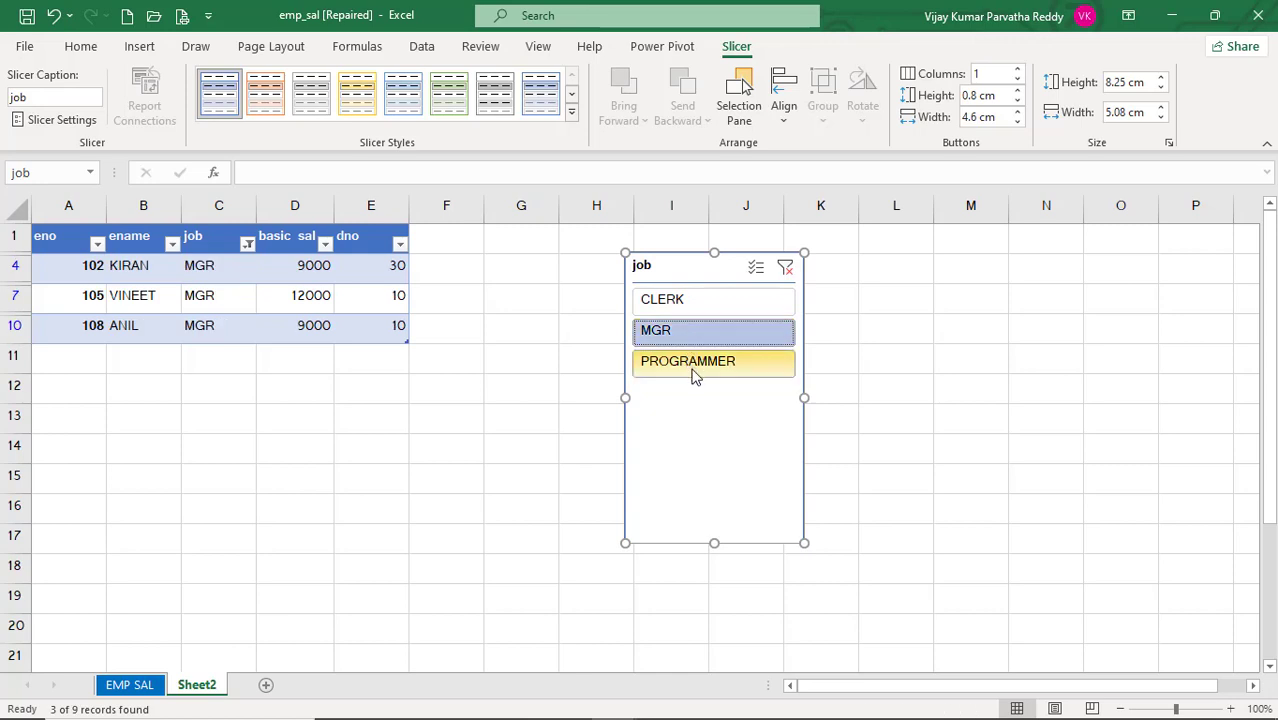
left_click(696, 368)
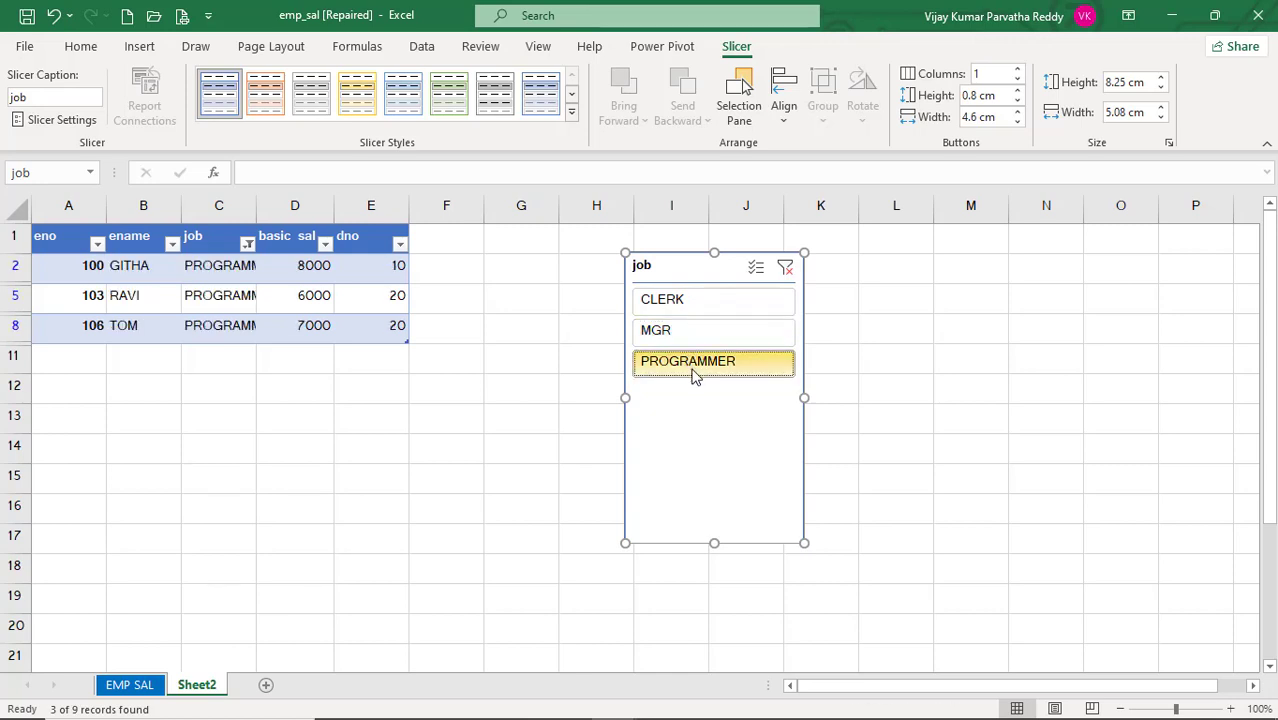
- Clear the job slicer's filter and delete the slicer from the sheet
left_click(785, 268)
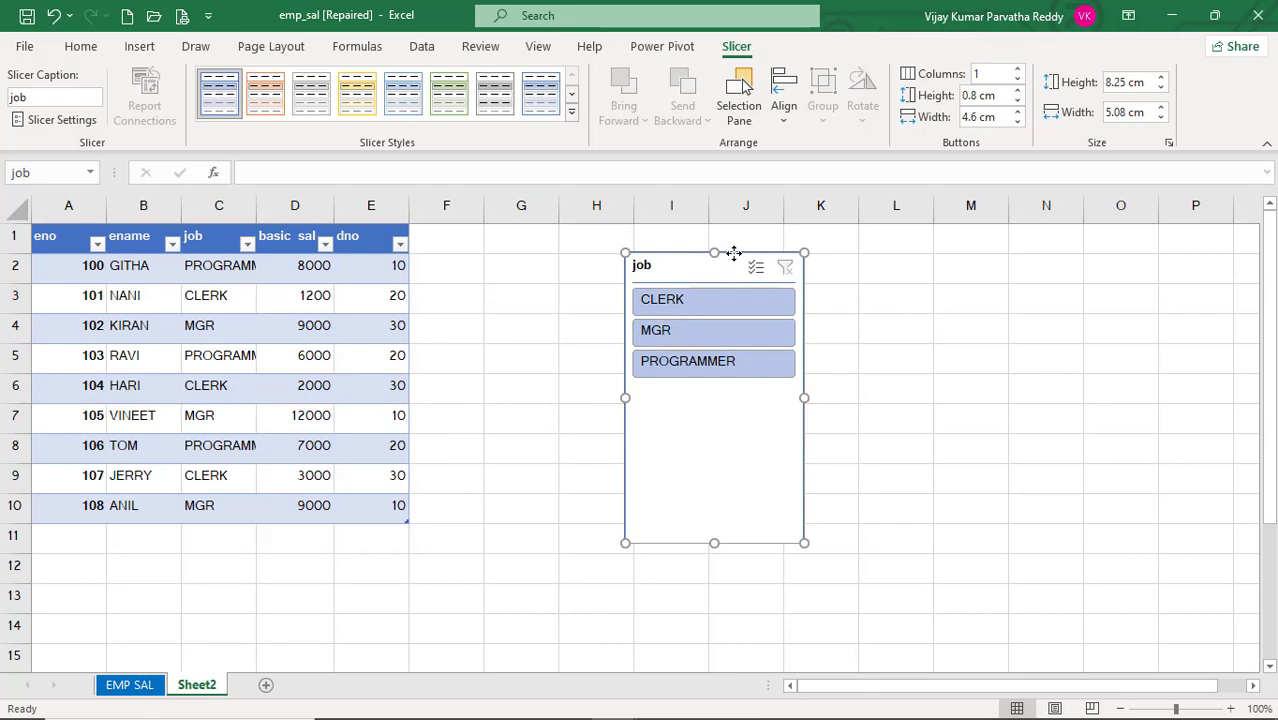
key("Delete")
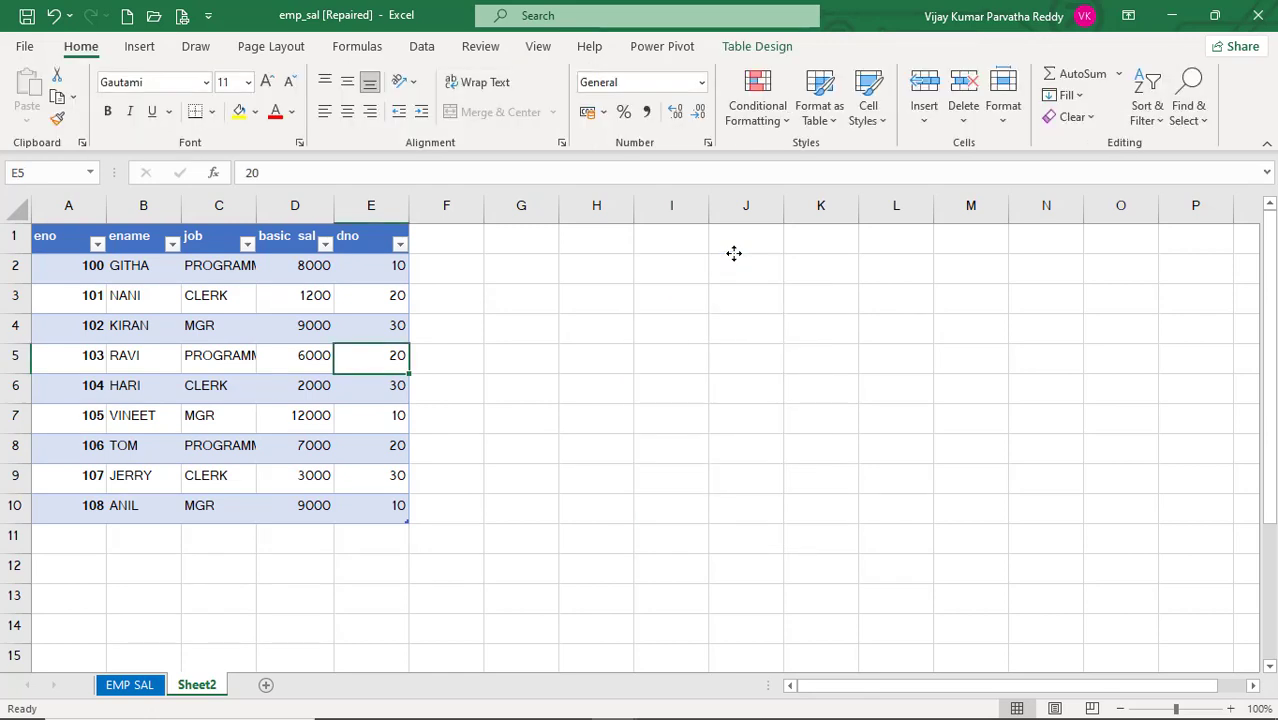
left_click(246, 363)
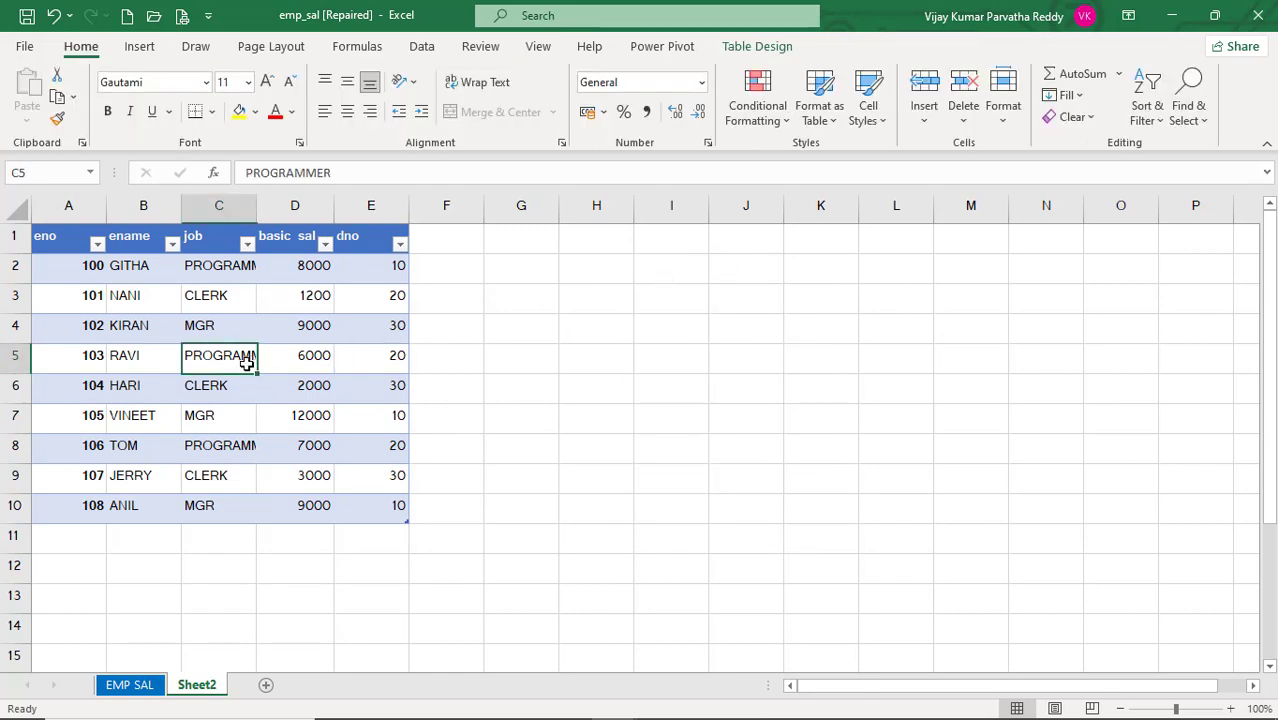
left_click(166, 366)
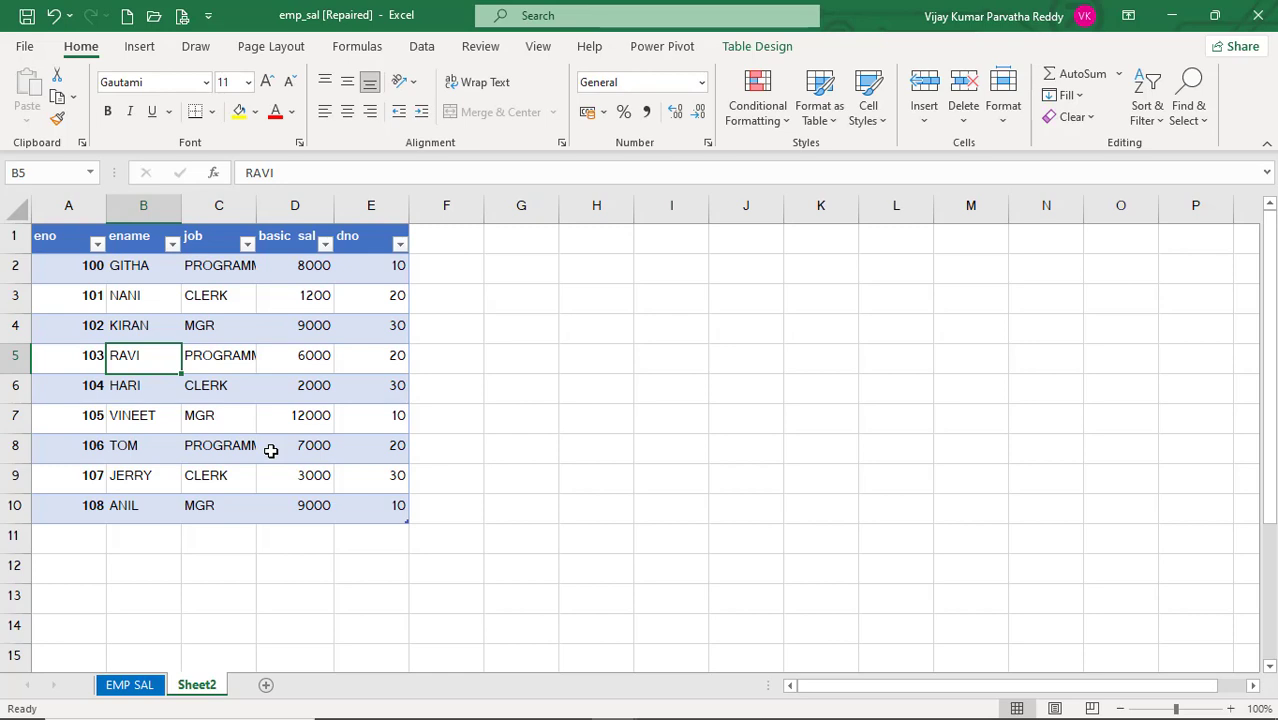
left_click(262, 348)
left_click(193, 337)
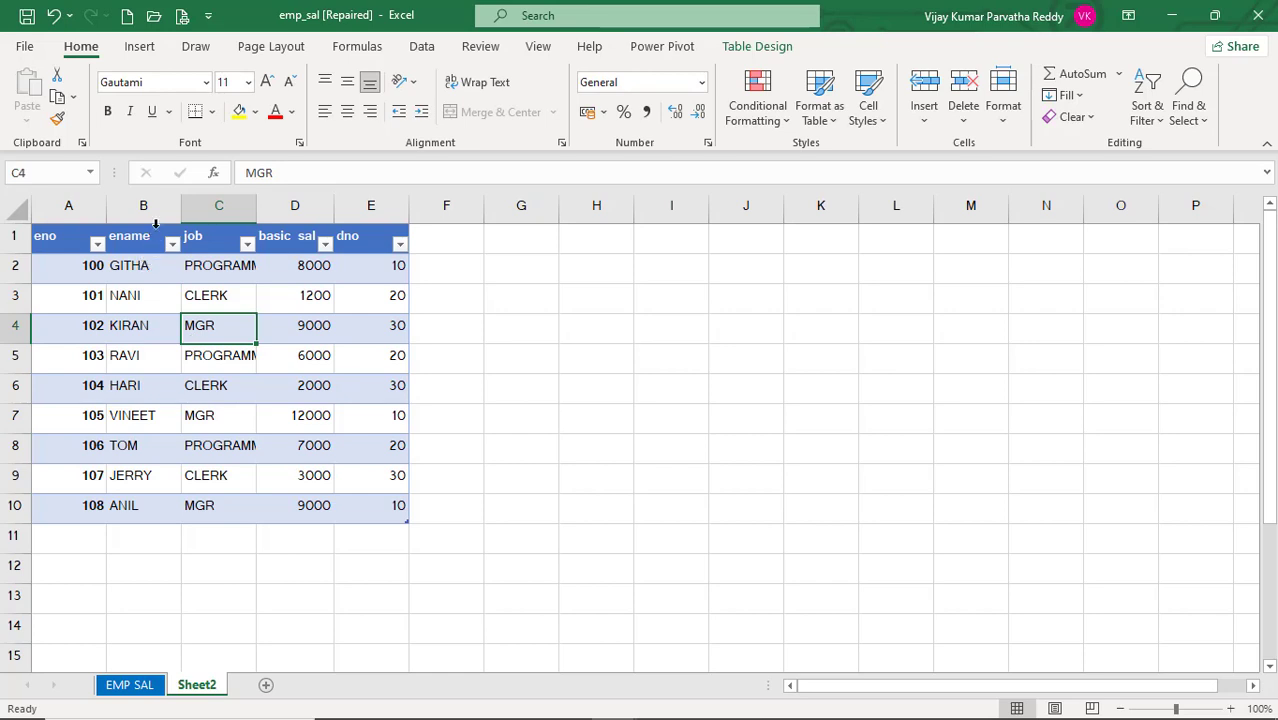
left_click(140, 47)
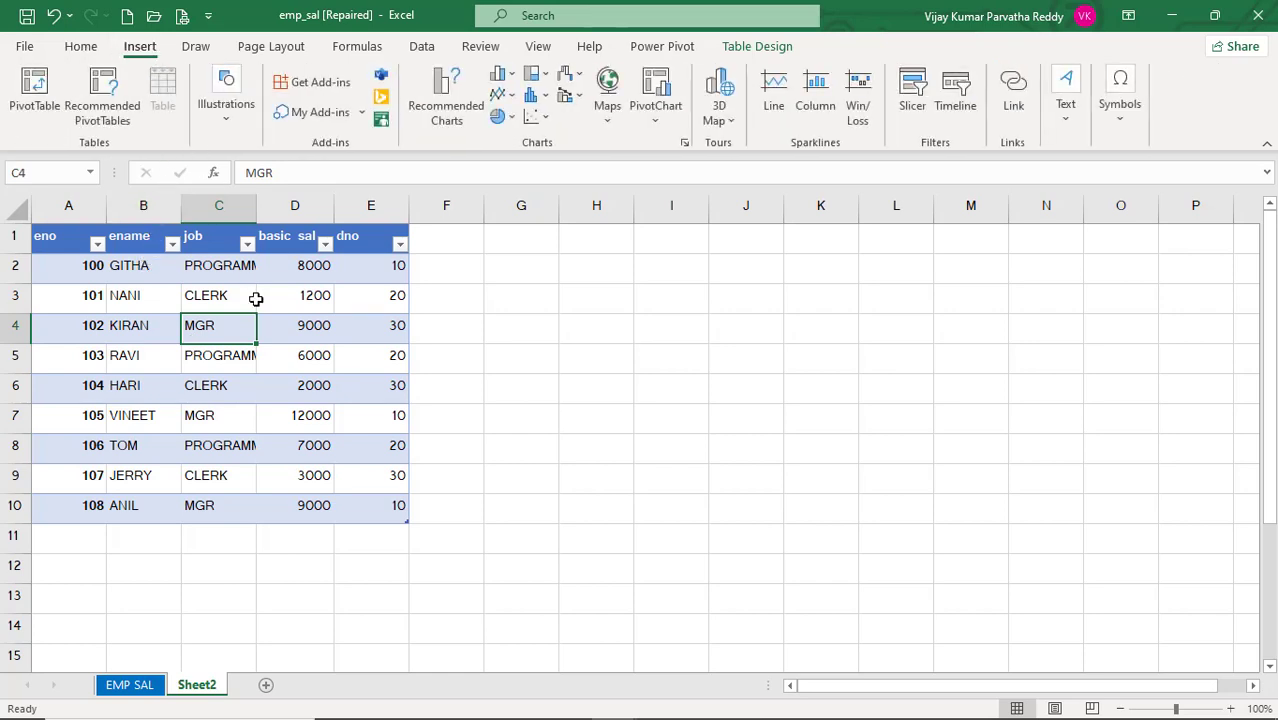
left_click(262, 392)
left_click(203, 385)
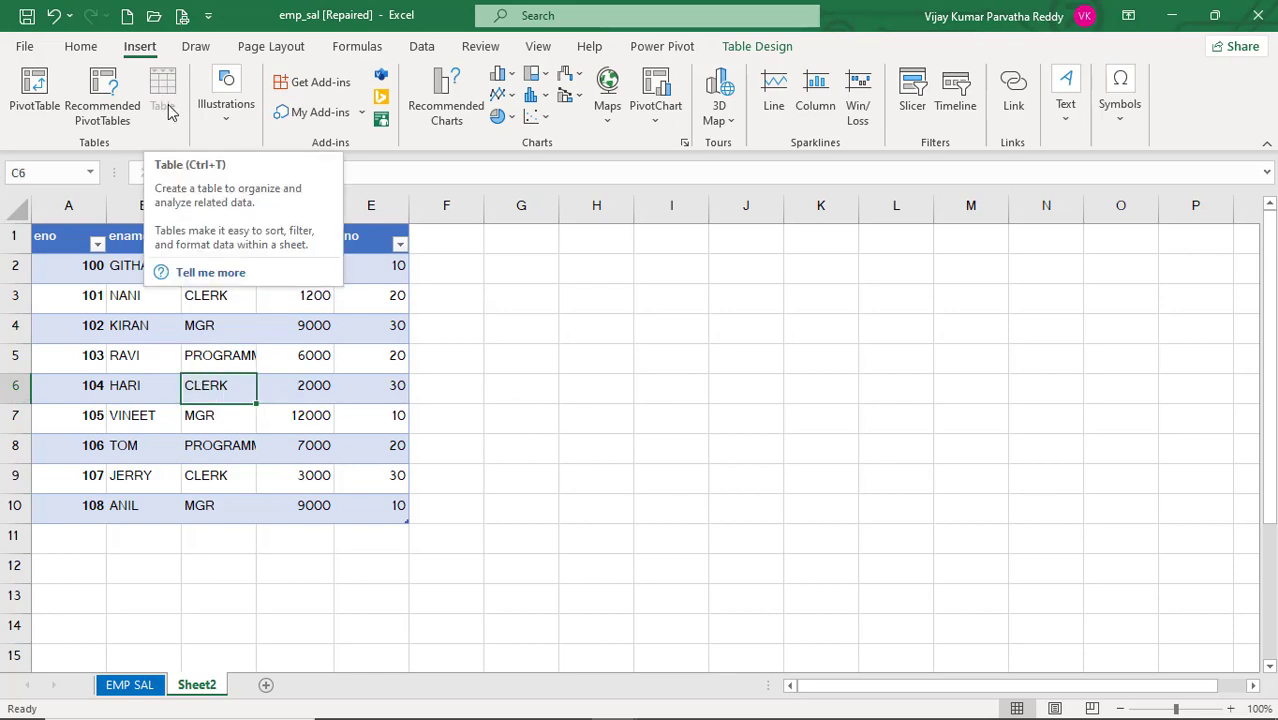
left_click(280, 345)
left_click(234, 351)
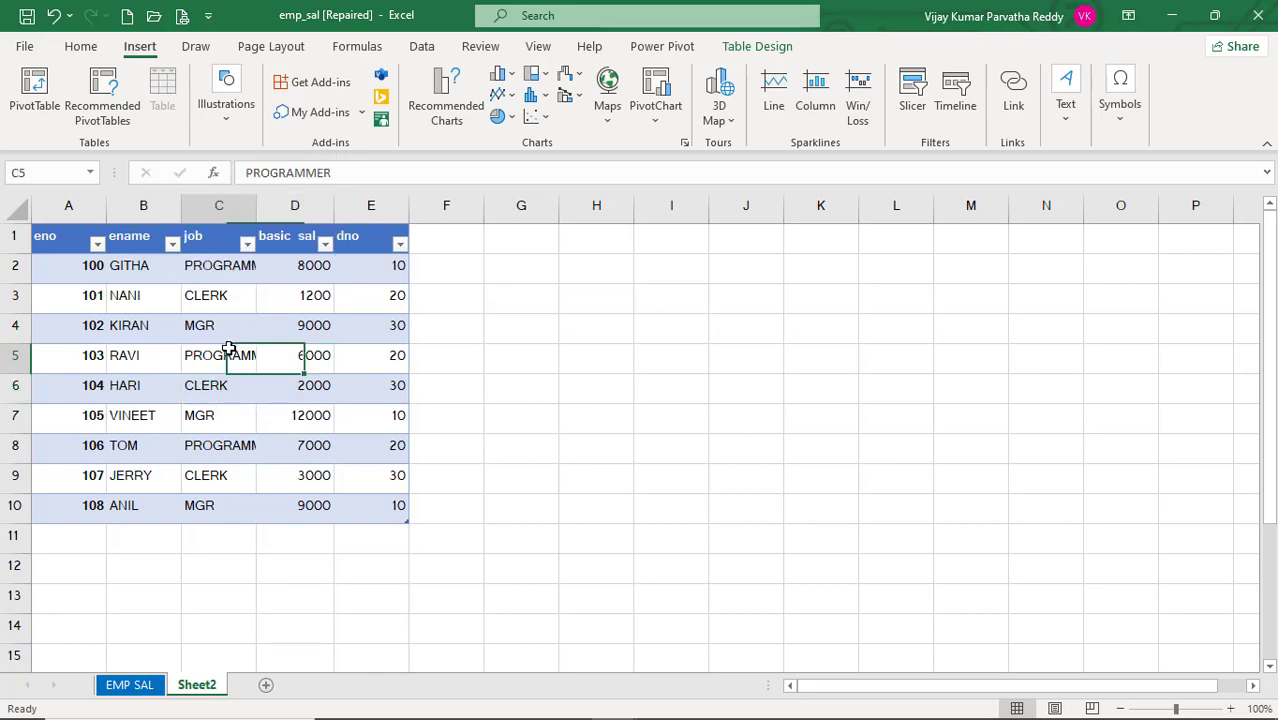
left_click(240, 388)
left_click(300, 378)
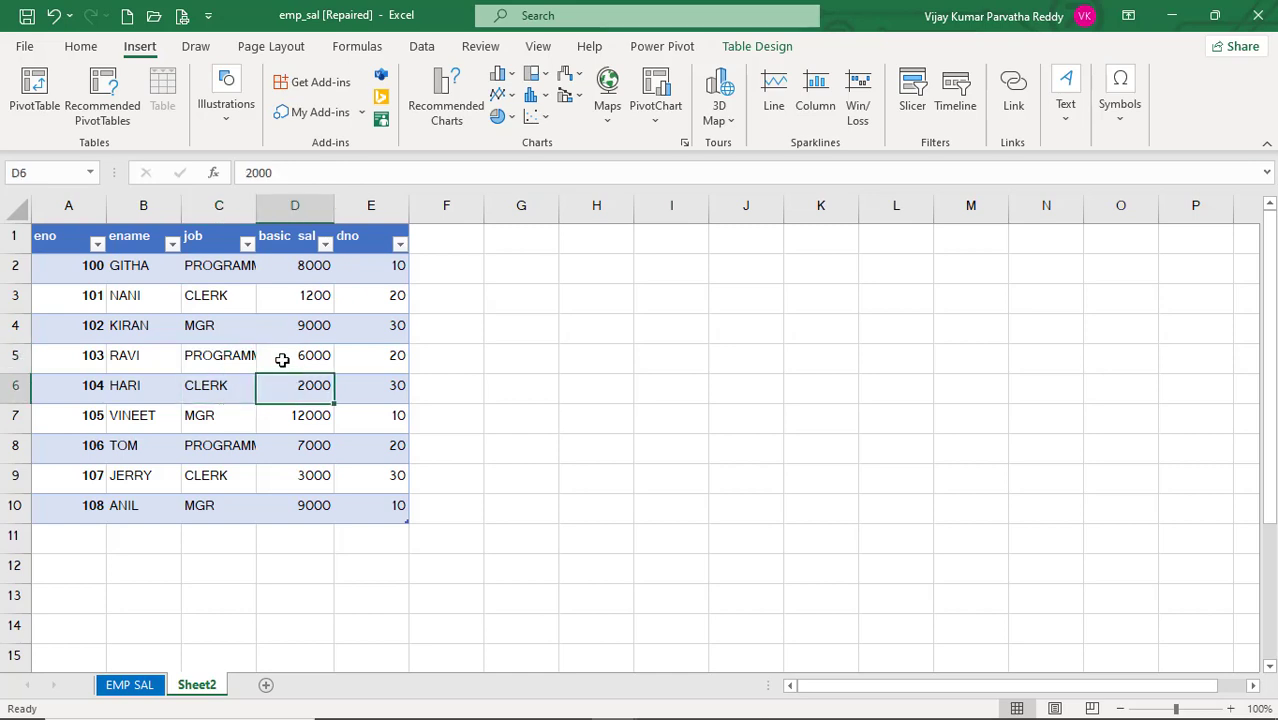
left_click(282, 360)
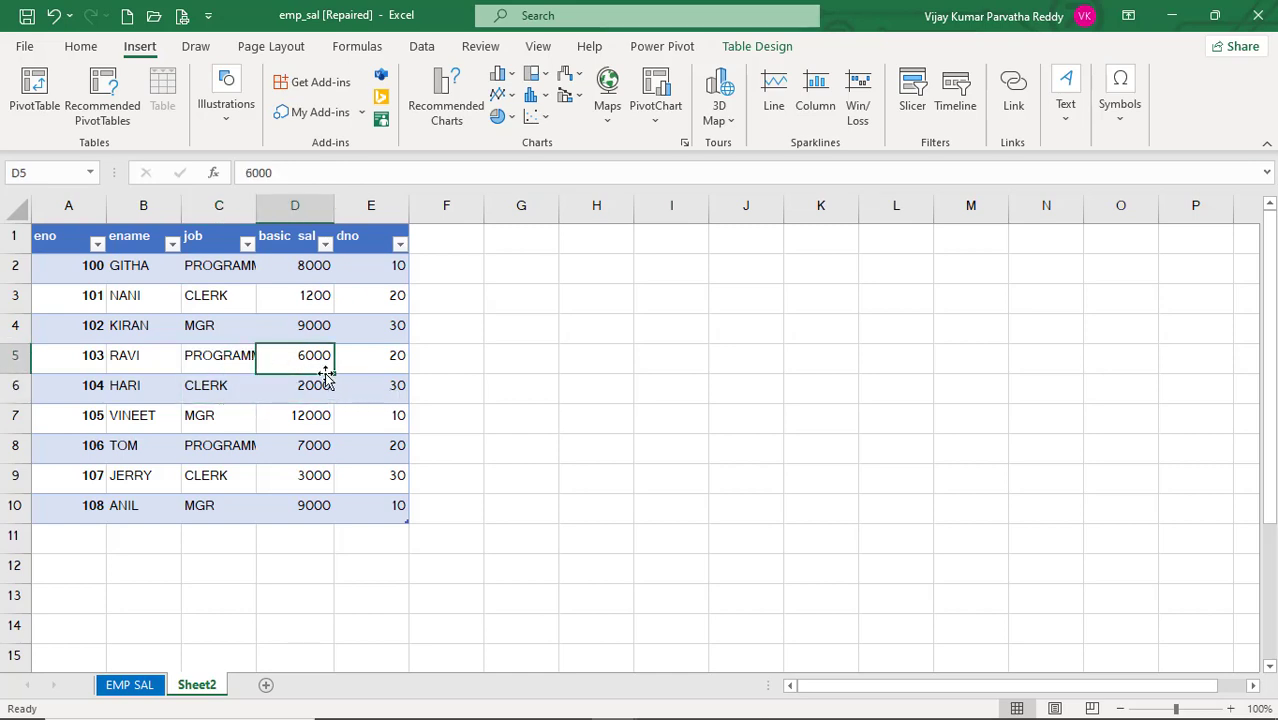
left_click(539, 517)
left_click(541, 542)
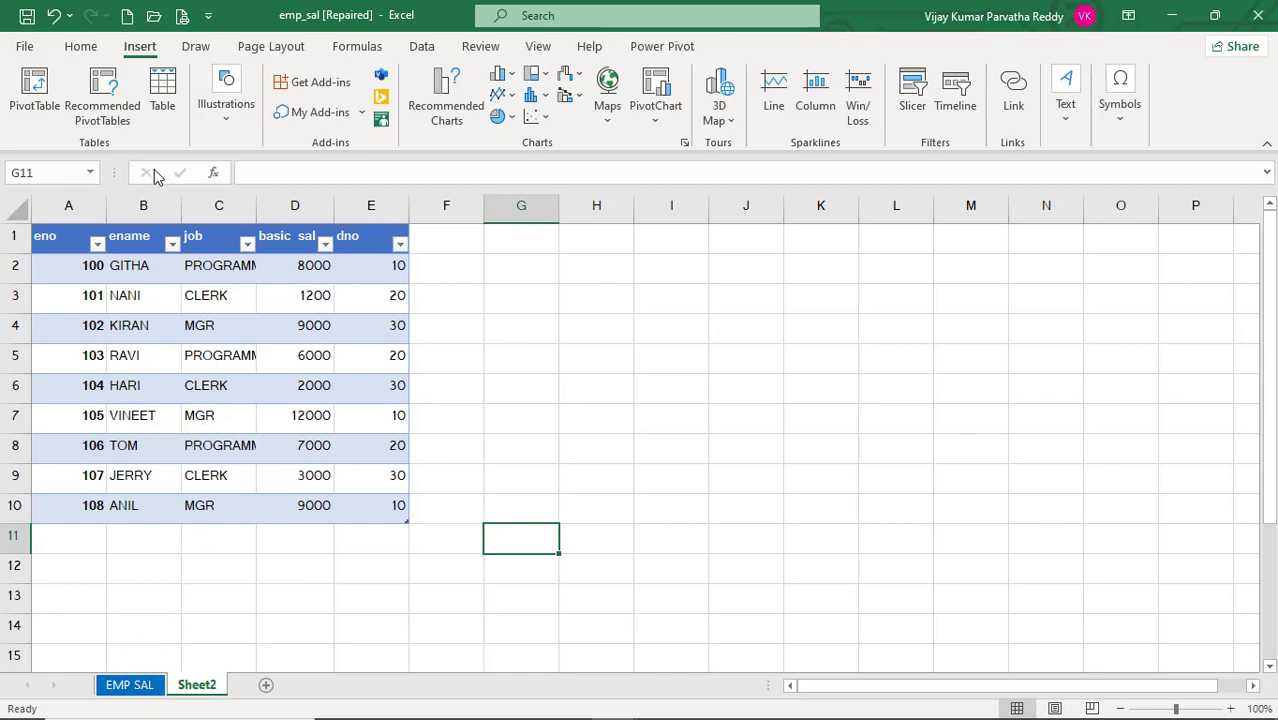
- Open the recent STUDENTS workbook and look over the two-row column headings of the marks report
left_click(26, 48)
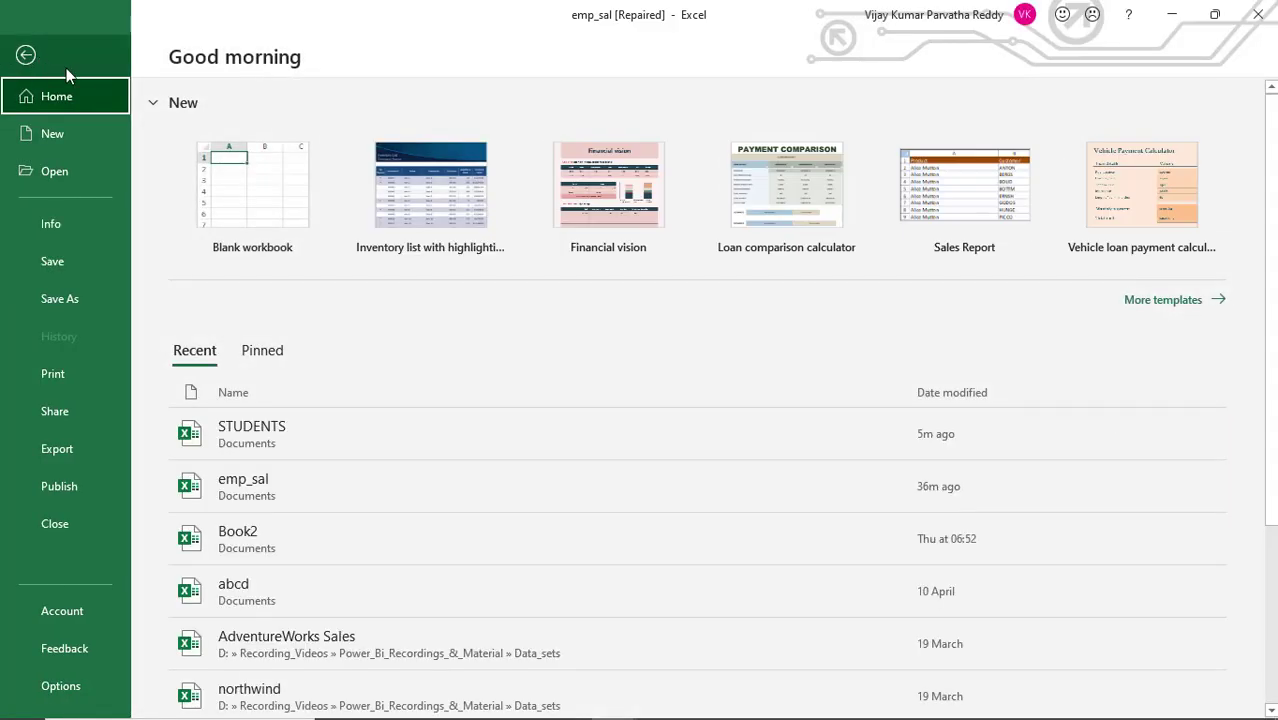
left_click(257, 439)
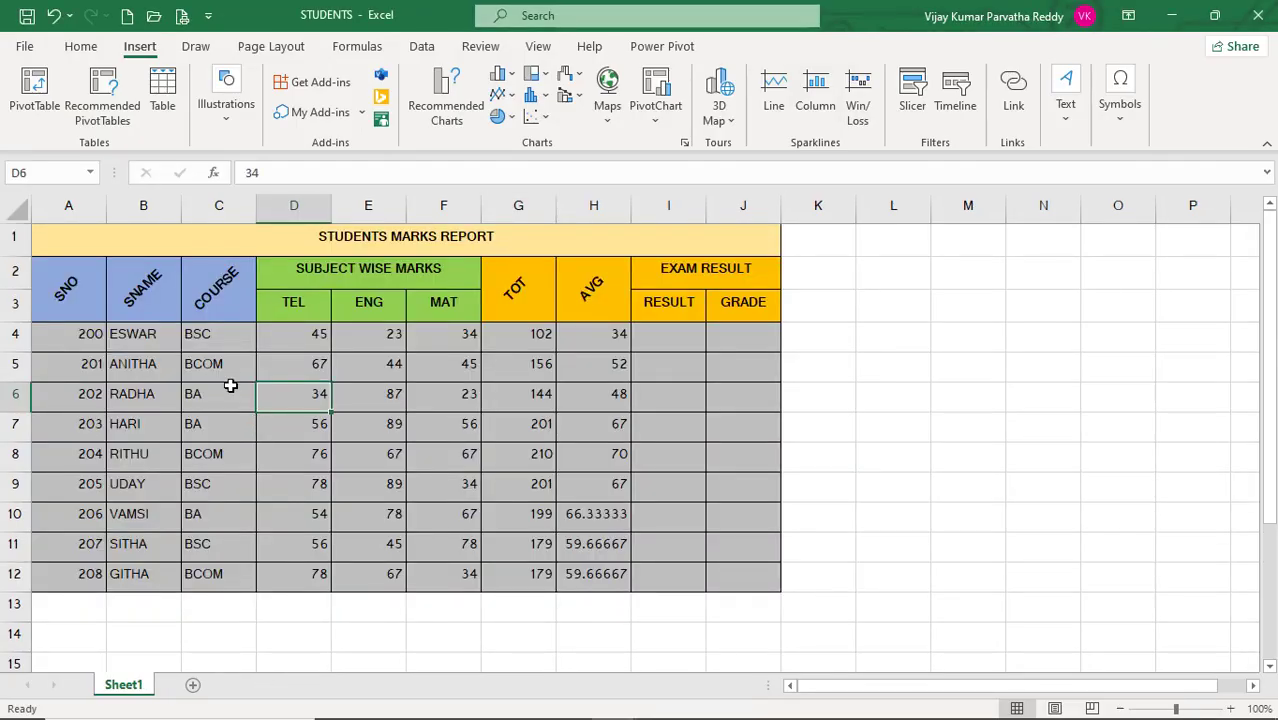
left_click(101, 289)
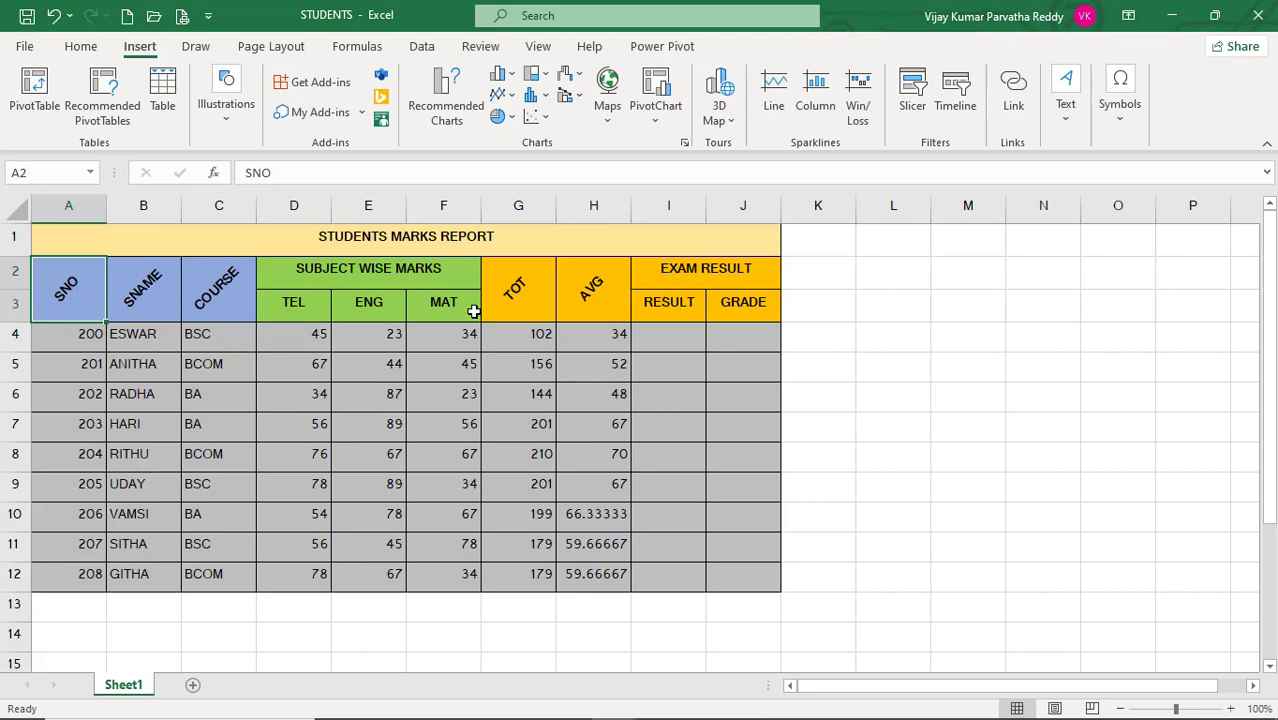
left_click(366, 278)
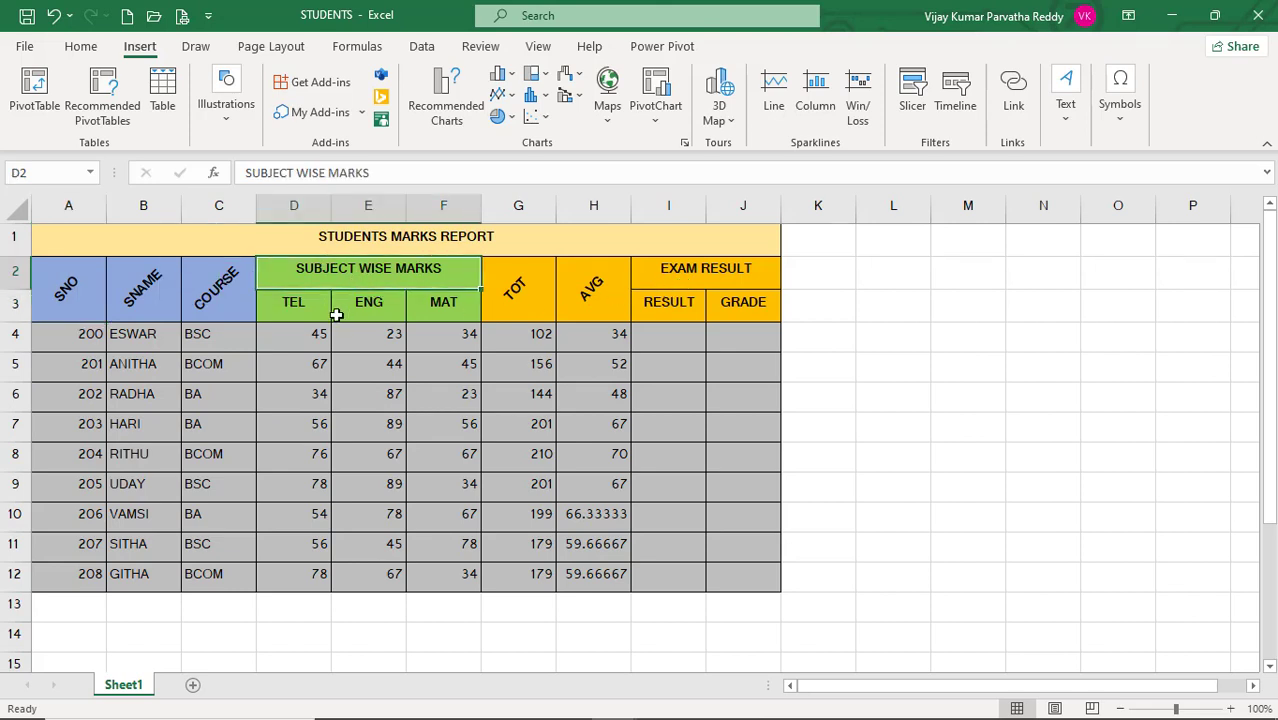
left_click(337, 314)
left_click(280, 310)
left_click(205, 300)
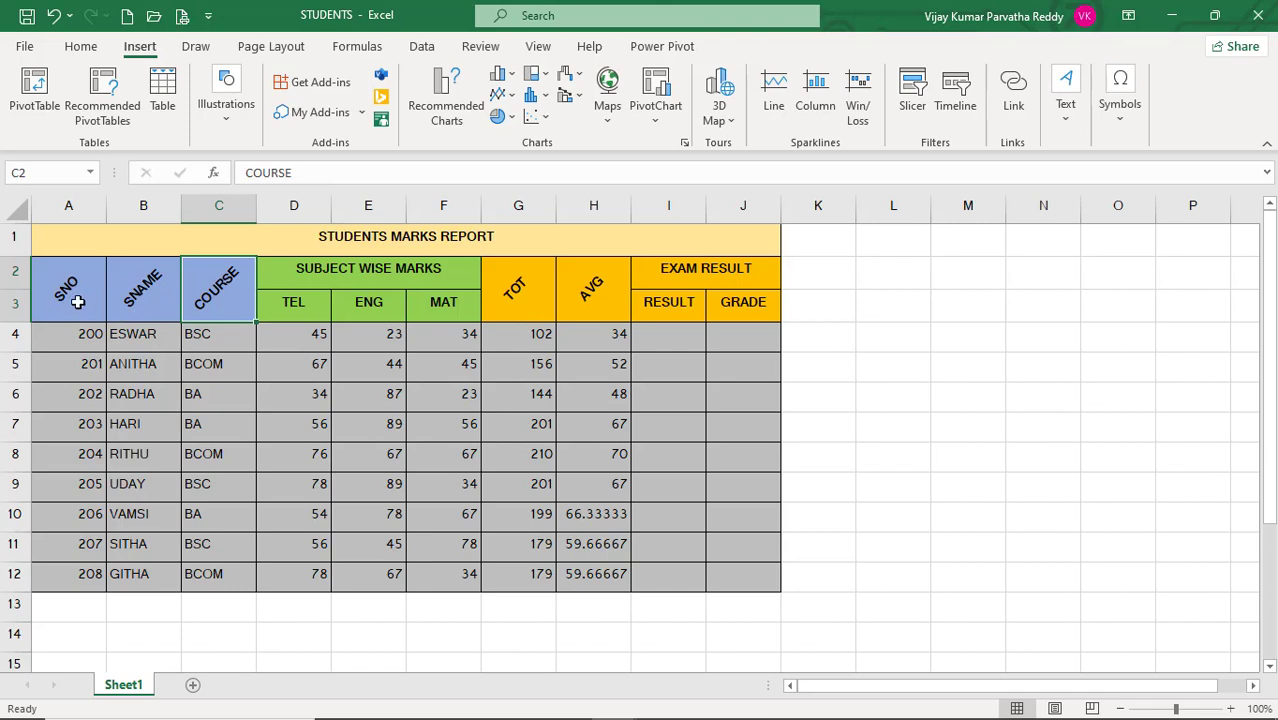
- Convert the marks report range A2:J12 into a table with the headers option turned on
left_click_drag(66, 288, 700, 585)
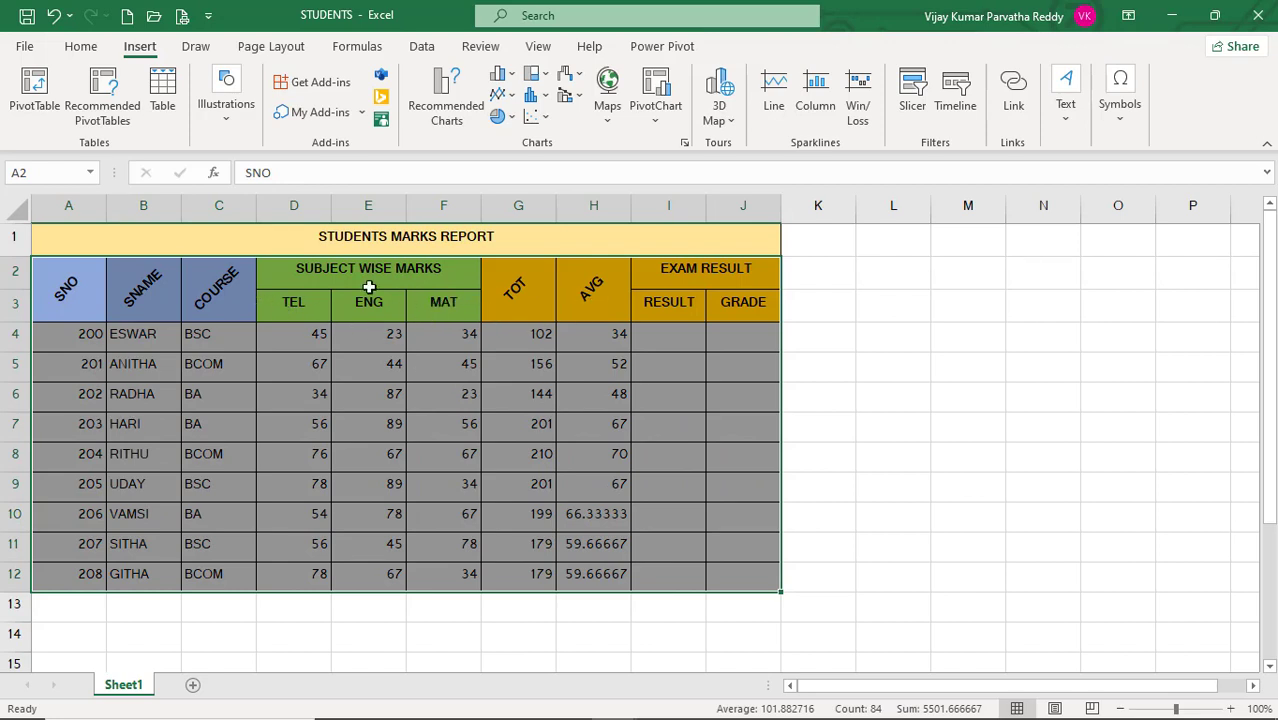
left_click(160, 100)
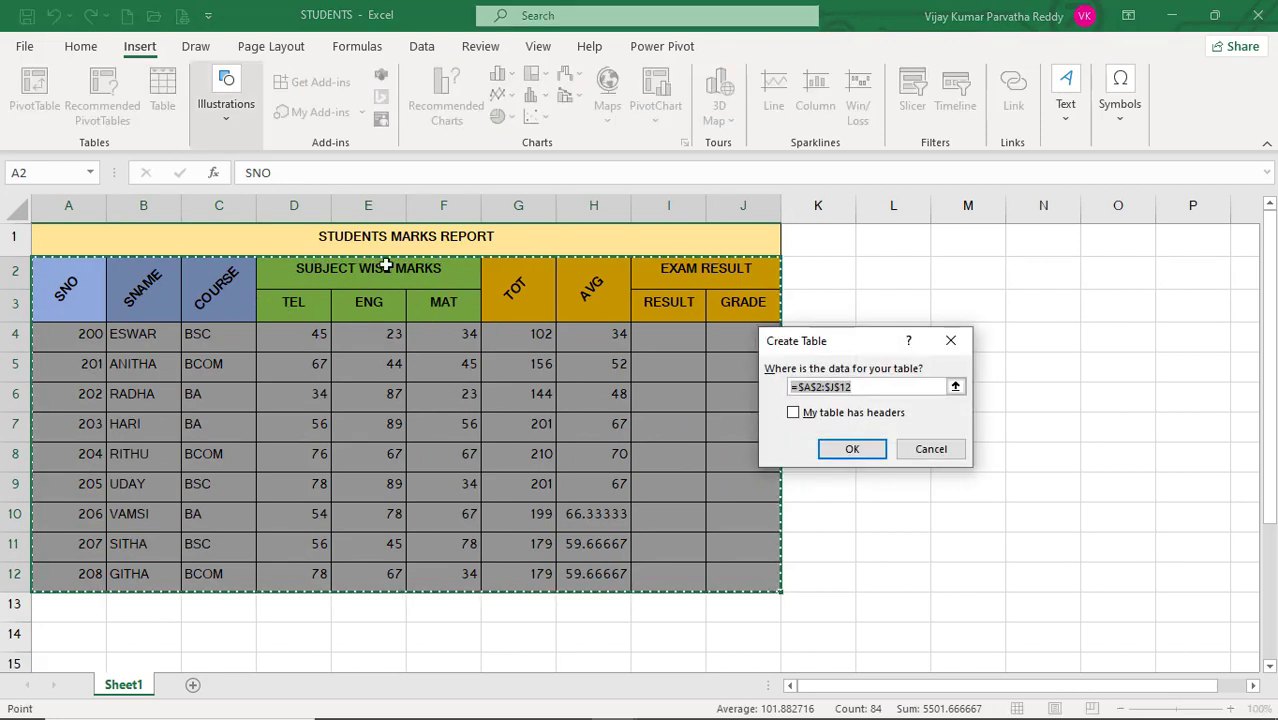
left_click(794, 414)
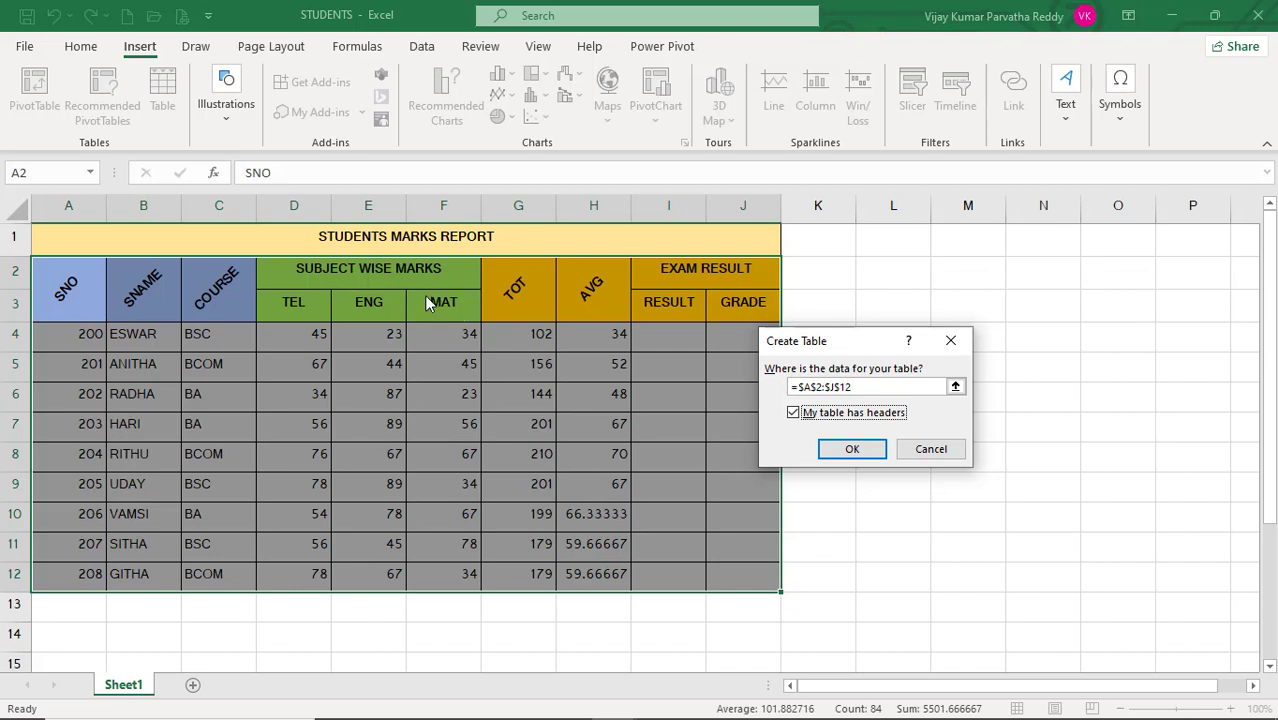
left_click(853, 450)
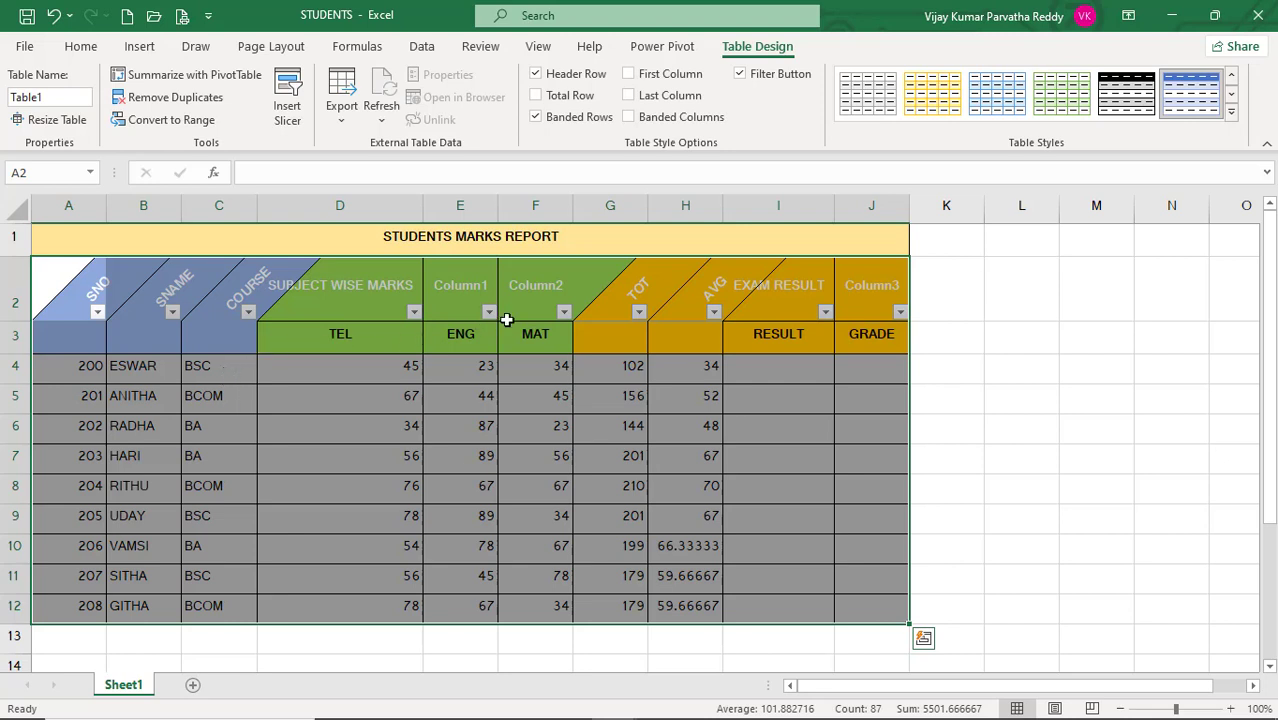
- Examine the filter list of the SUBJECT WISE MARKS column and the subject heading cells in rows 2 and 3 of the table
left_click(414, 313)
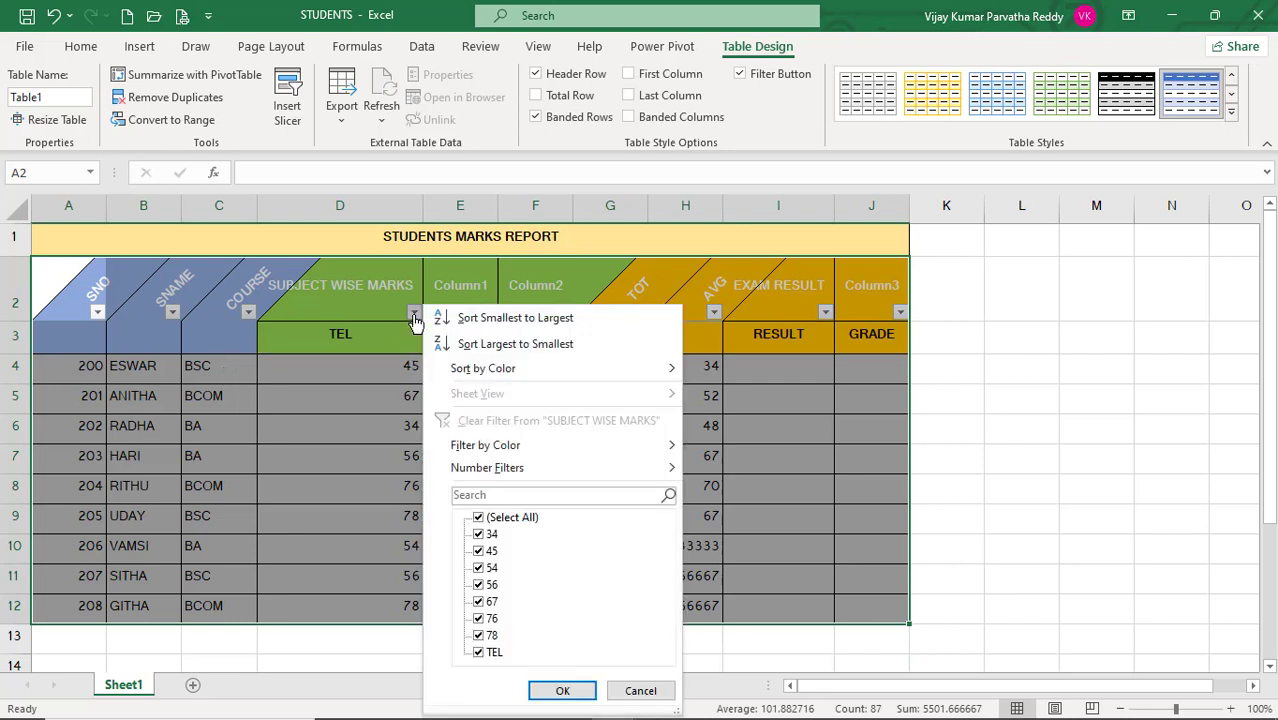
left_click(415, 315)
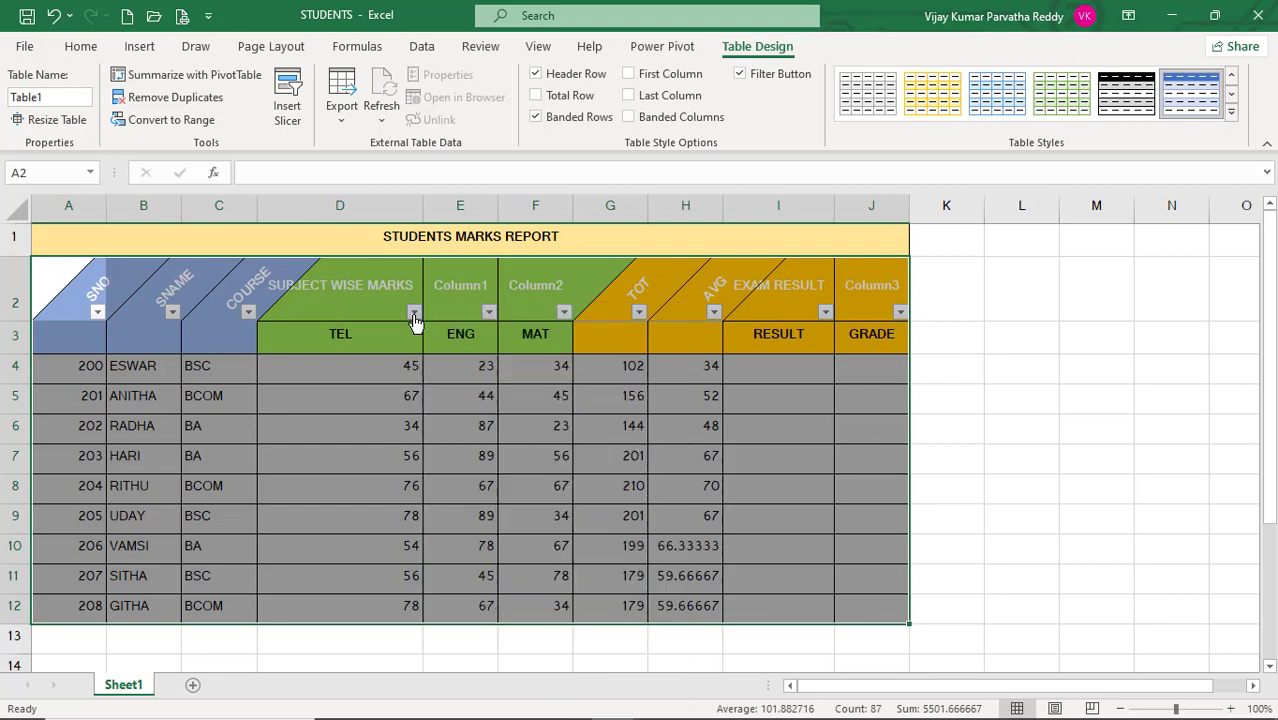
left_click(472, 291)
left_click(535, 291)
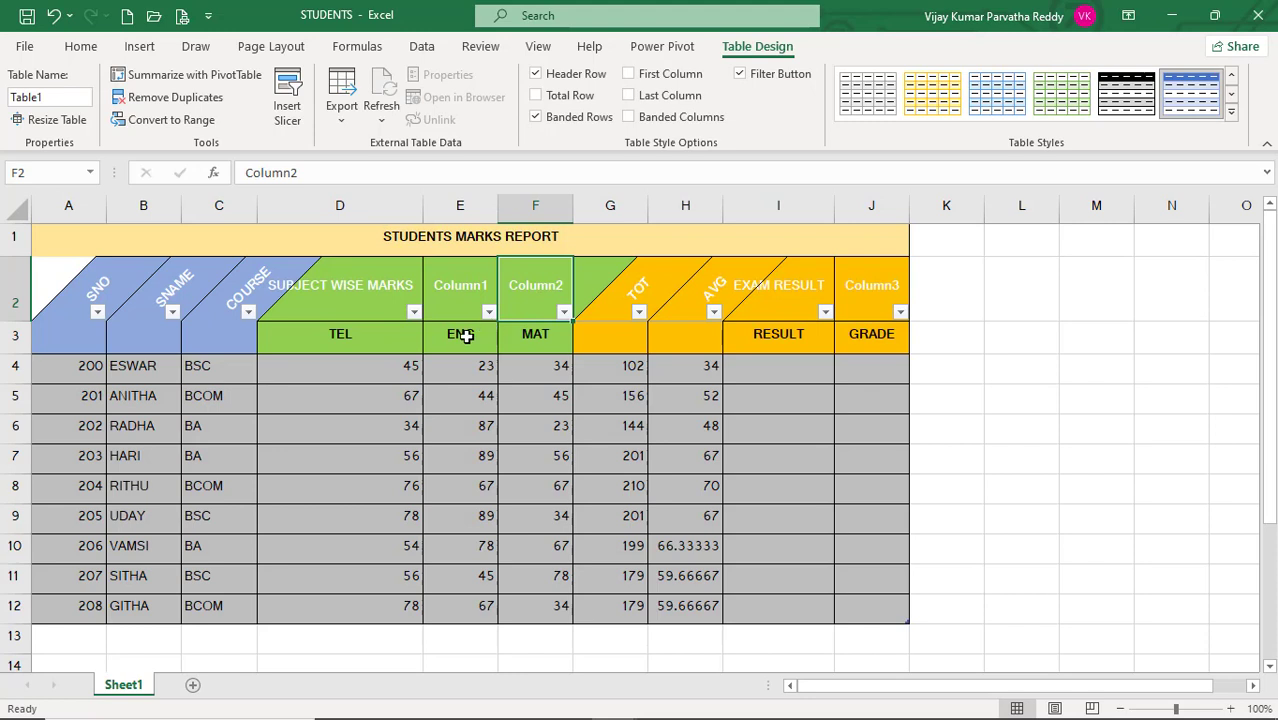
left_click(366, 337)
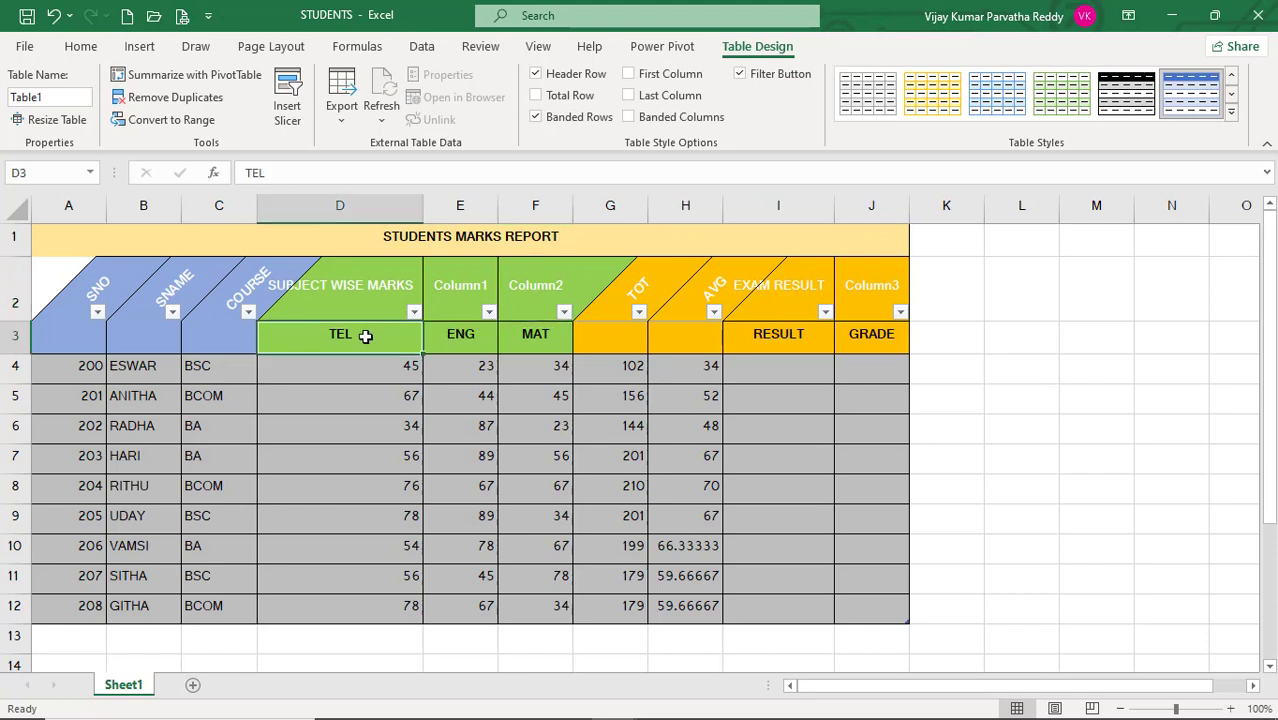
left_click(458, 335)
left_click(560, 340)
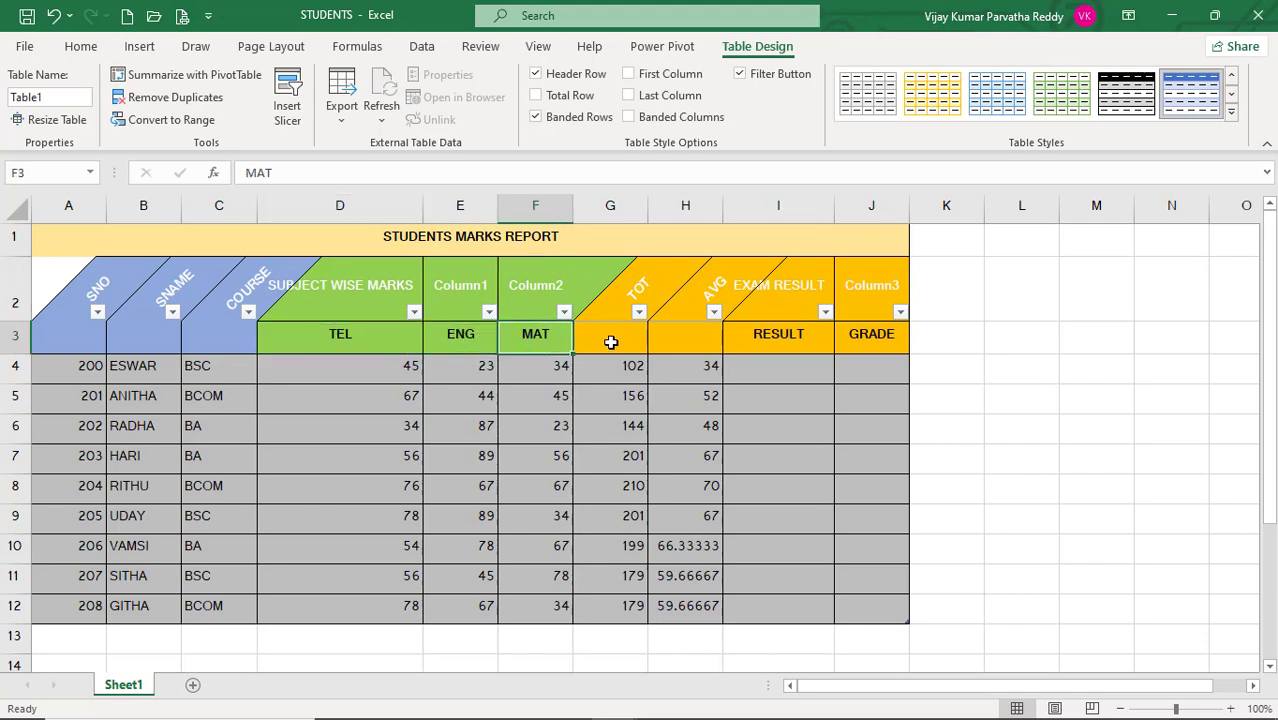
- Check the blank cells under the TOT and AVG headings and undo the conversion of the marks report into a table
left_click(612, 340)
left_click(670, 344)
left_click(612, 345)
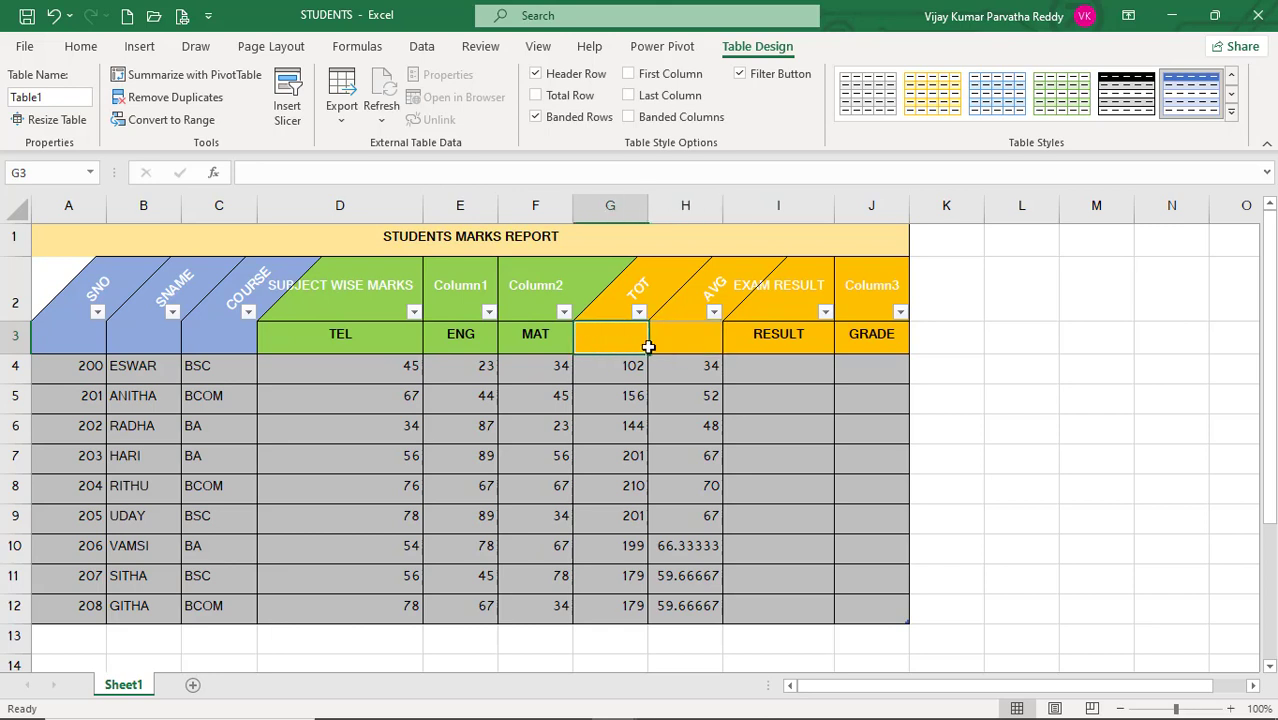
left_click(710, 345)
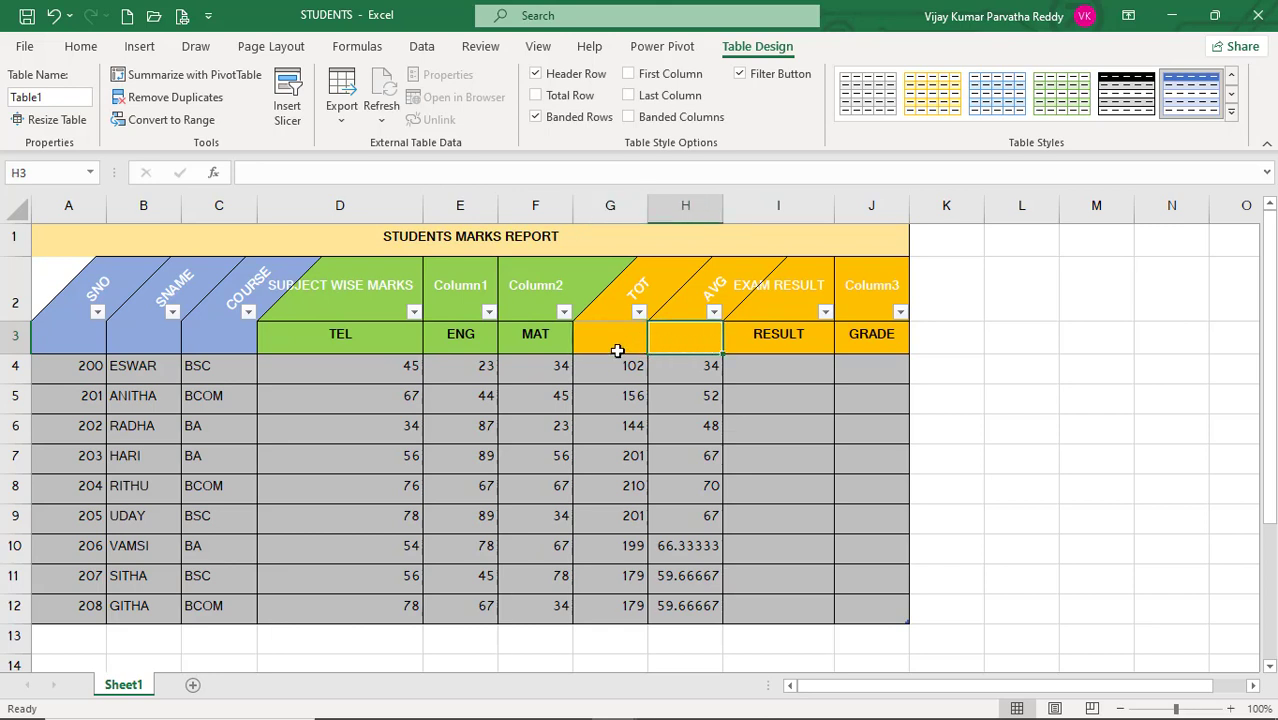
key("ctrl+z")
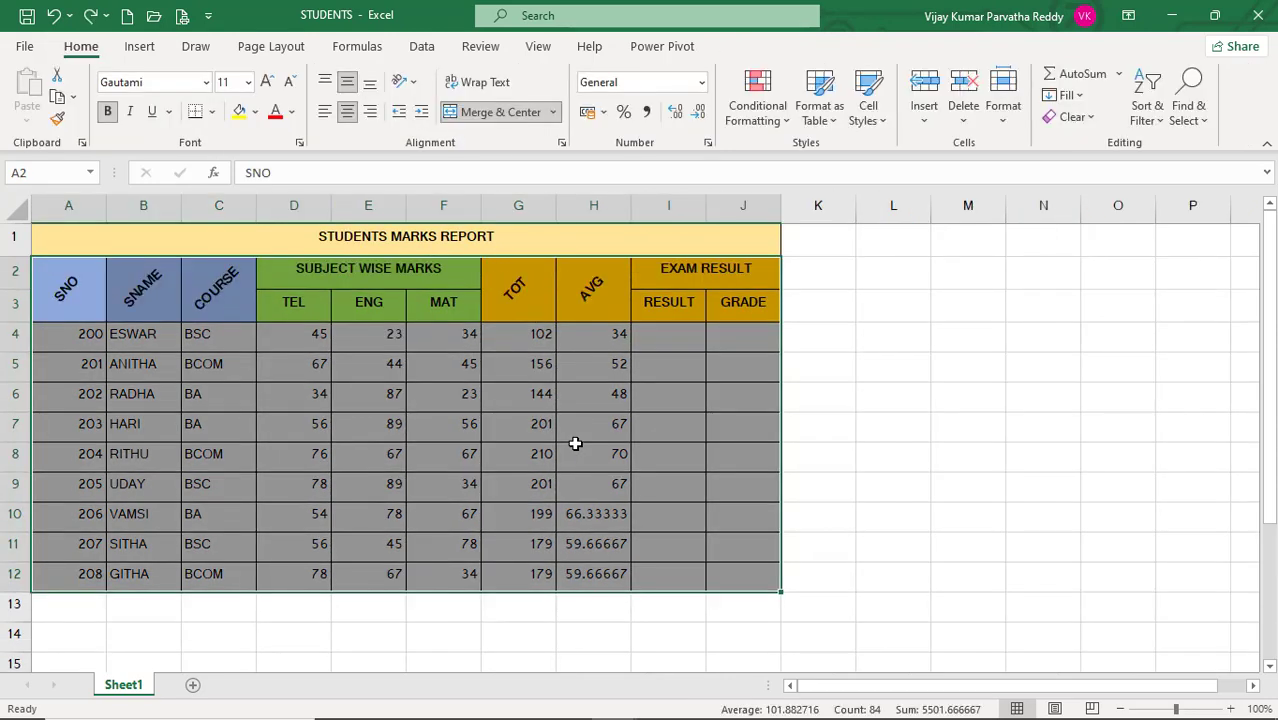
- Copy the marks report range A2:J12 without its title row and paste it at A1 of a new sheet
left_click(465, 368)
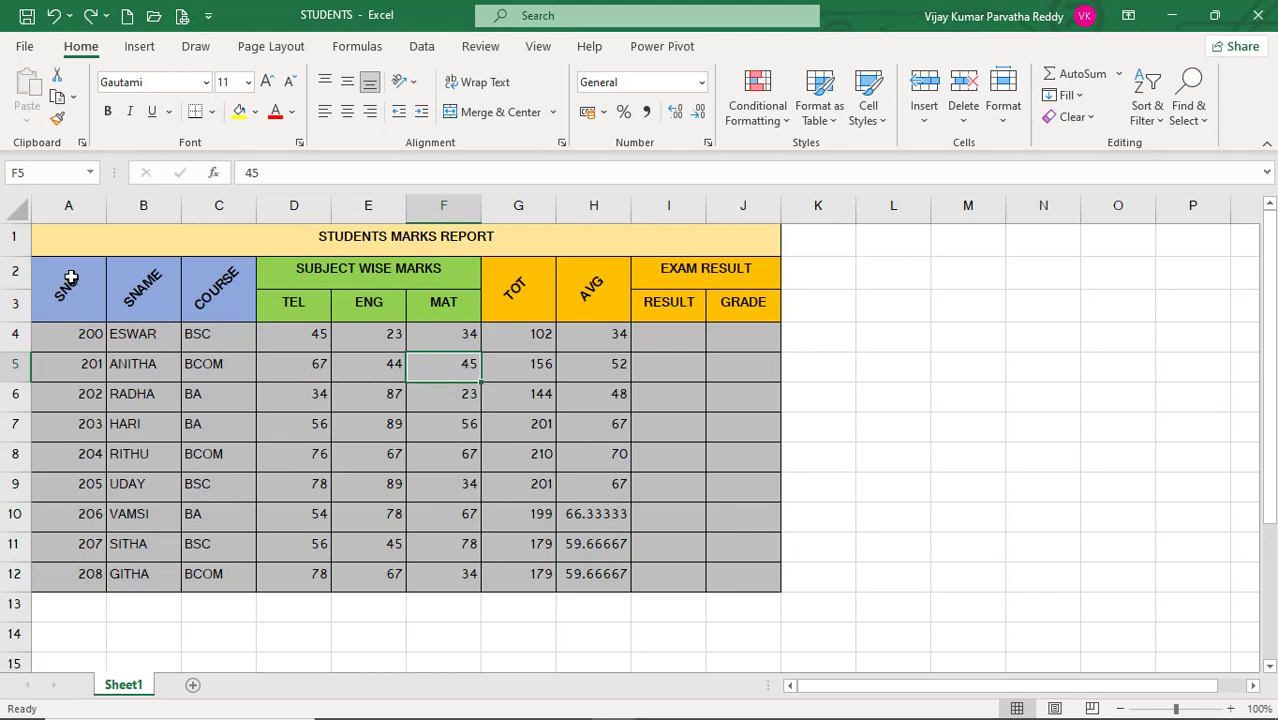
left_click_drag(71, 279, 704, 580)
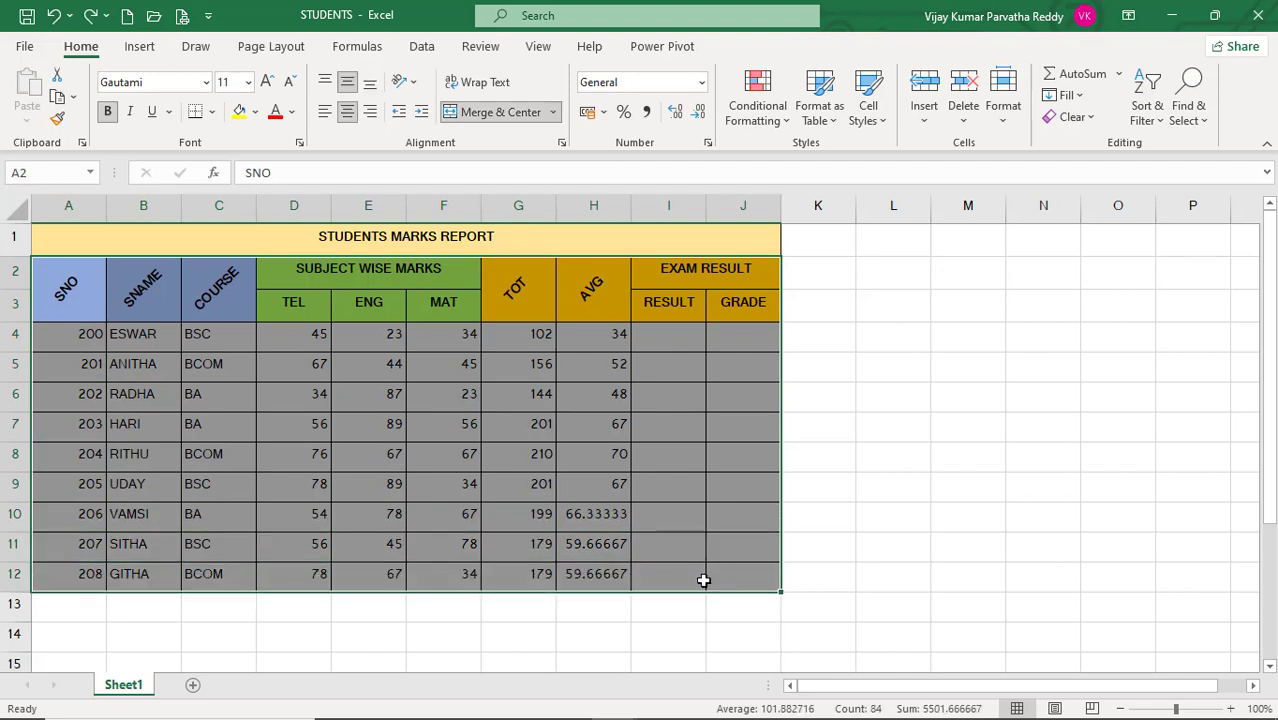
key("ctrl+c")
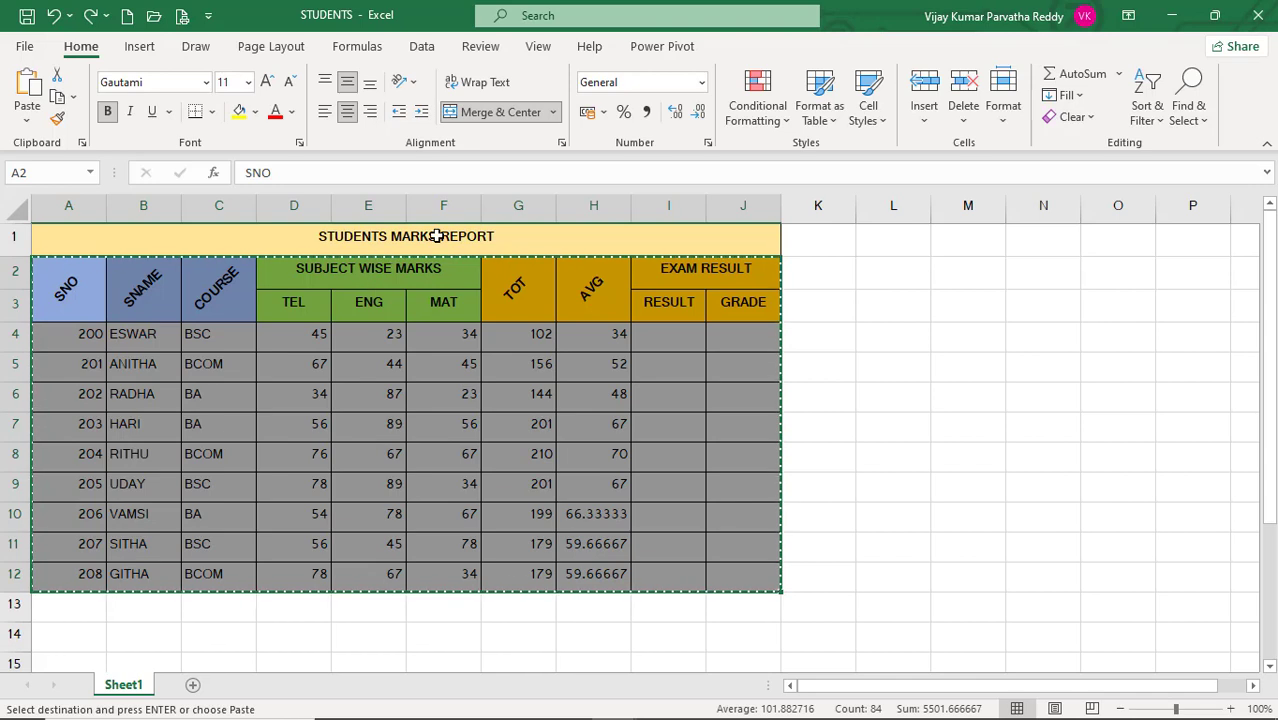
left_click(193, 685)
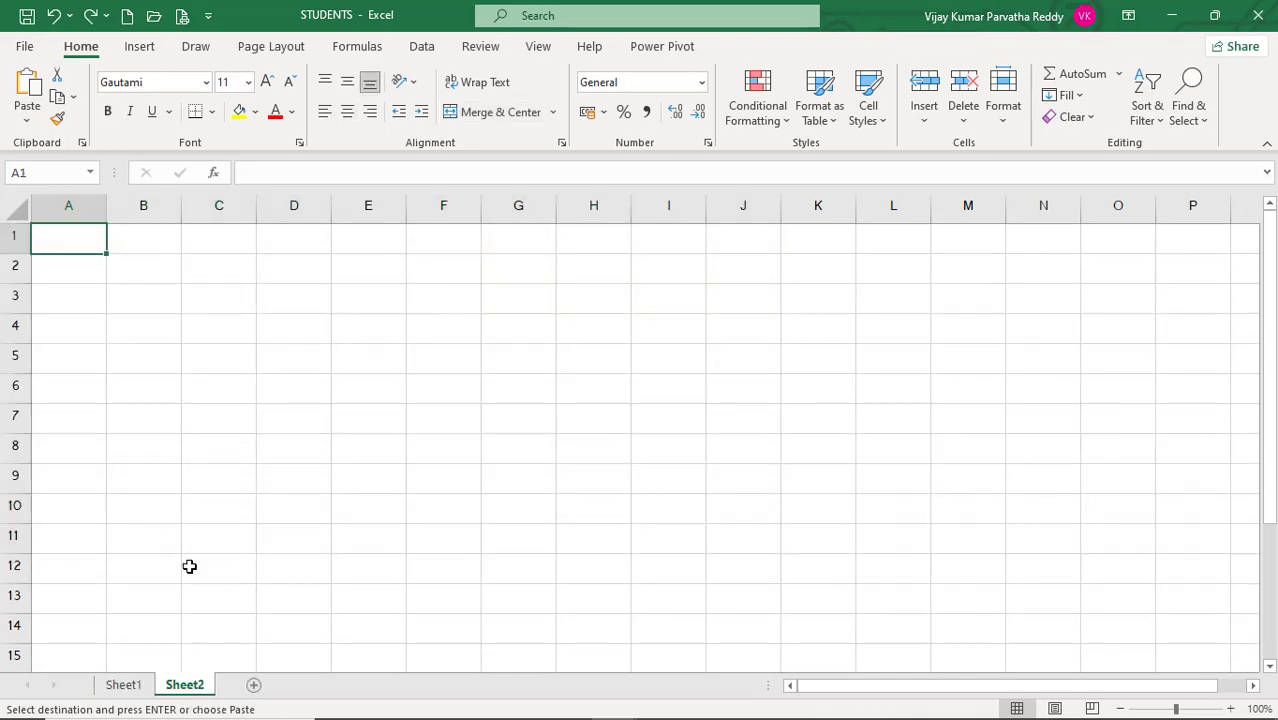
key("ctrl+v")
left_click(186, 361)
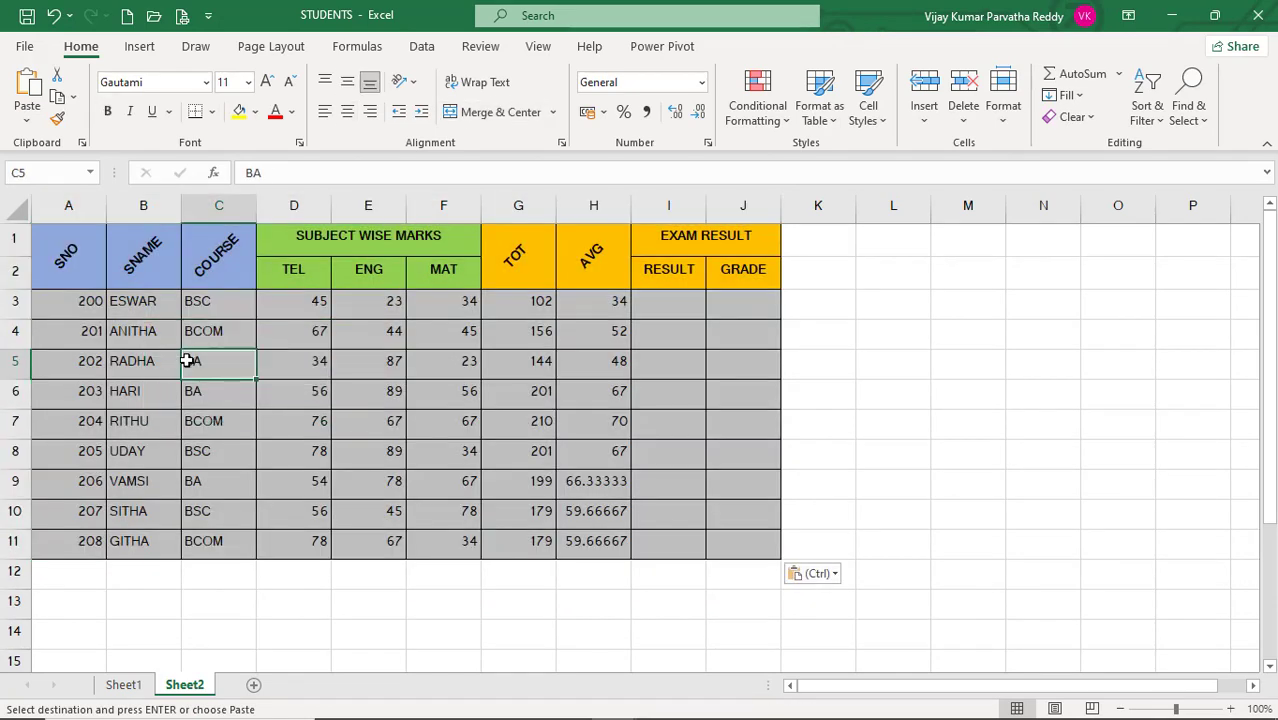
- Delete the merged SUBJECT WISE MARKS heading cell on Sheet2, shifting the cells below it up
left_click(356, 240)
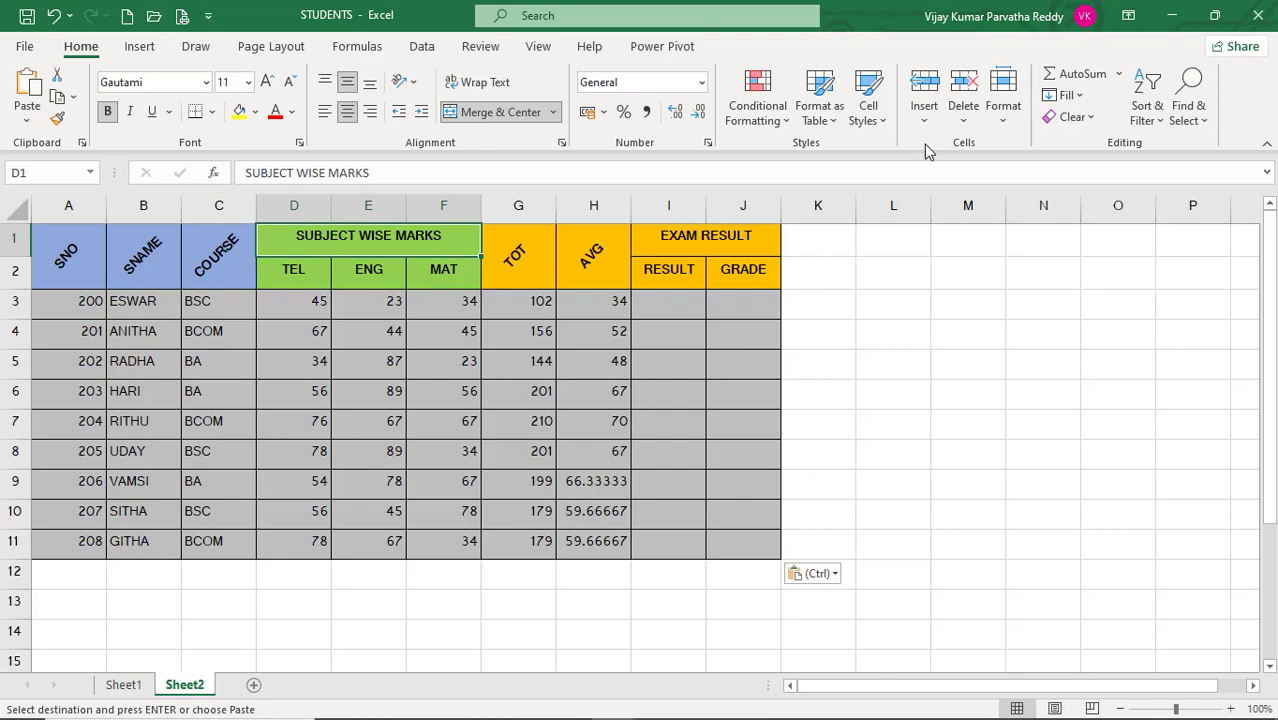
left_click(964, 121)
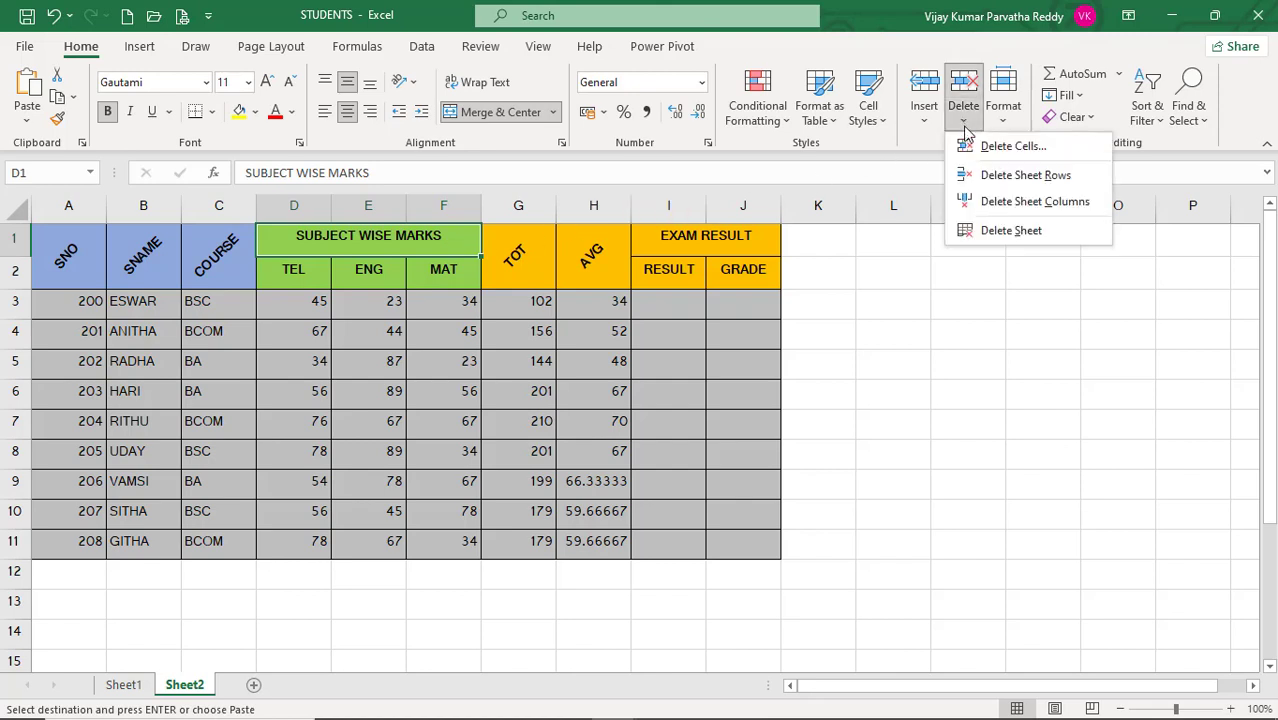
left_click(990, 146)
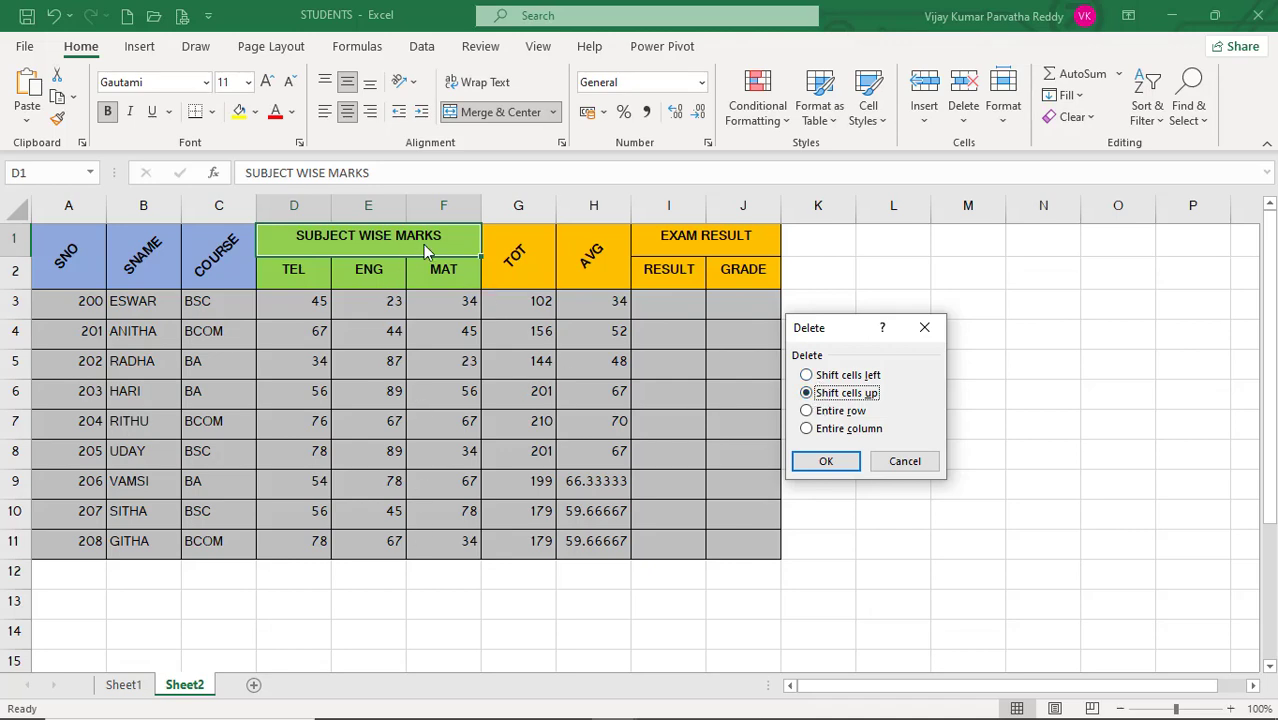
left_click(823, 461)
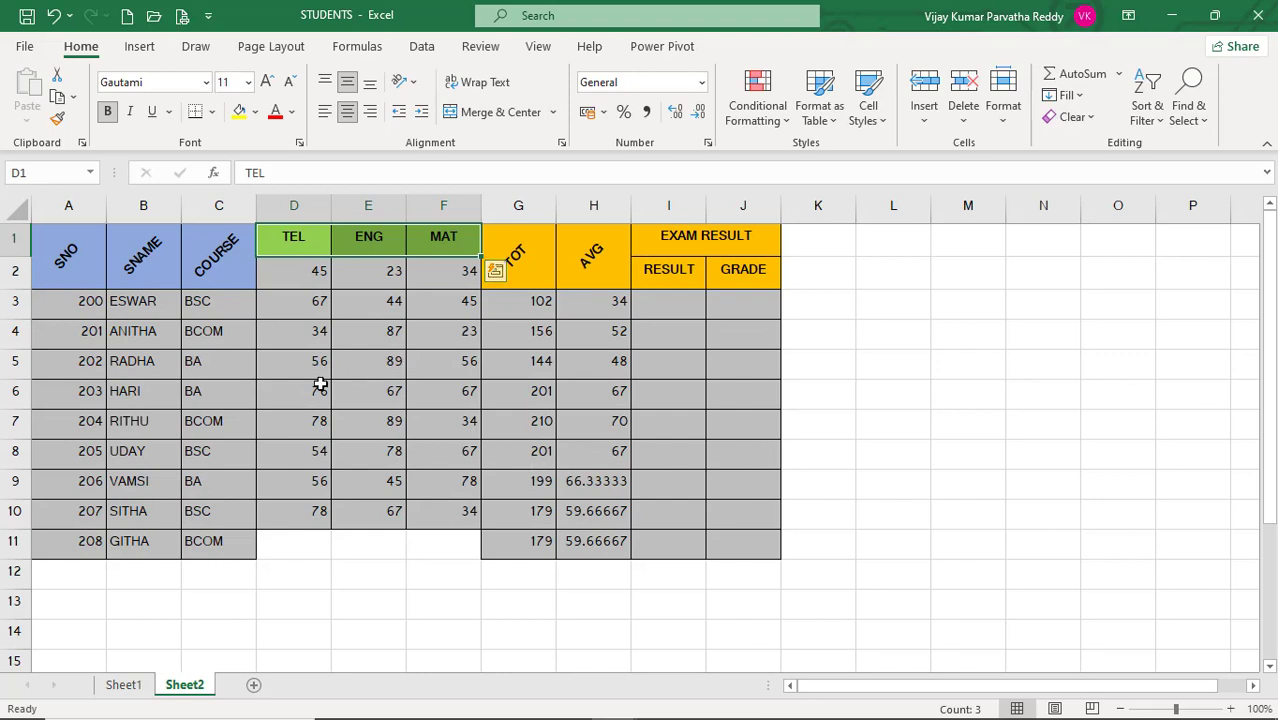
- Unmerge the two-row SNO, SNAME and COURSE heading cells
left_click(215, 276)
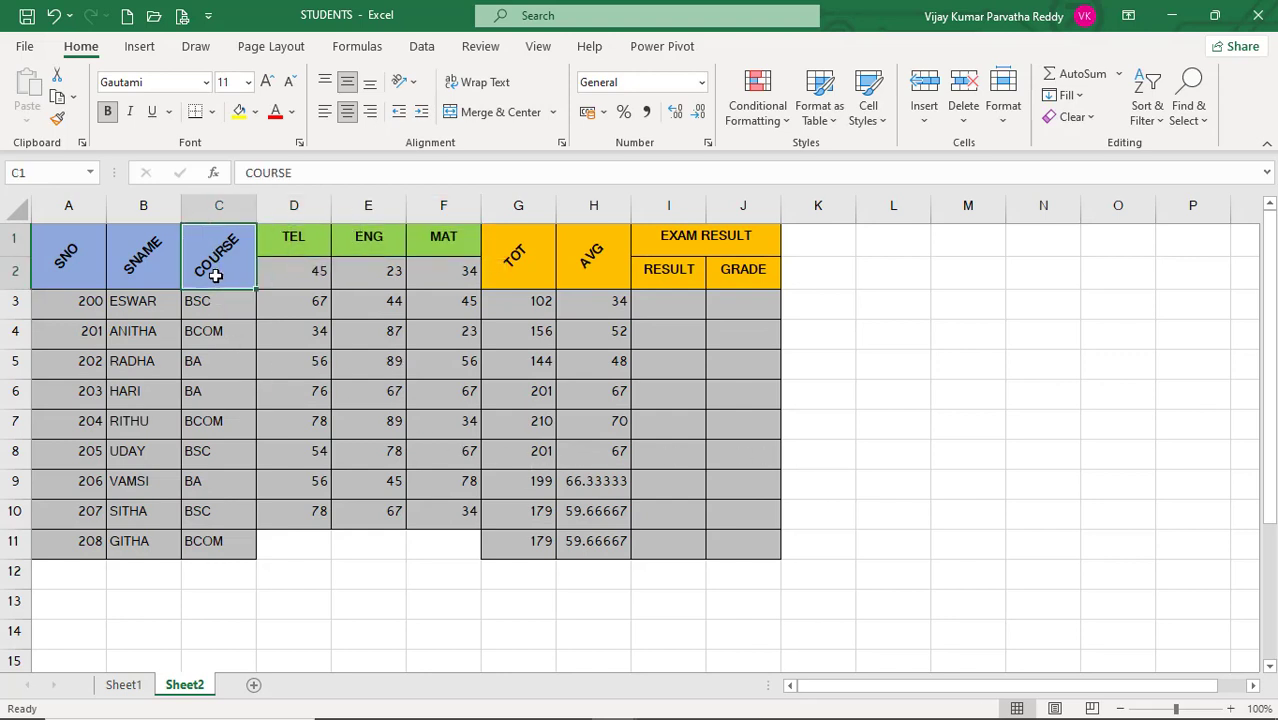
left_click(157, 264)
left_click(82, 266)
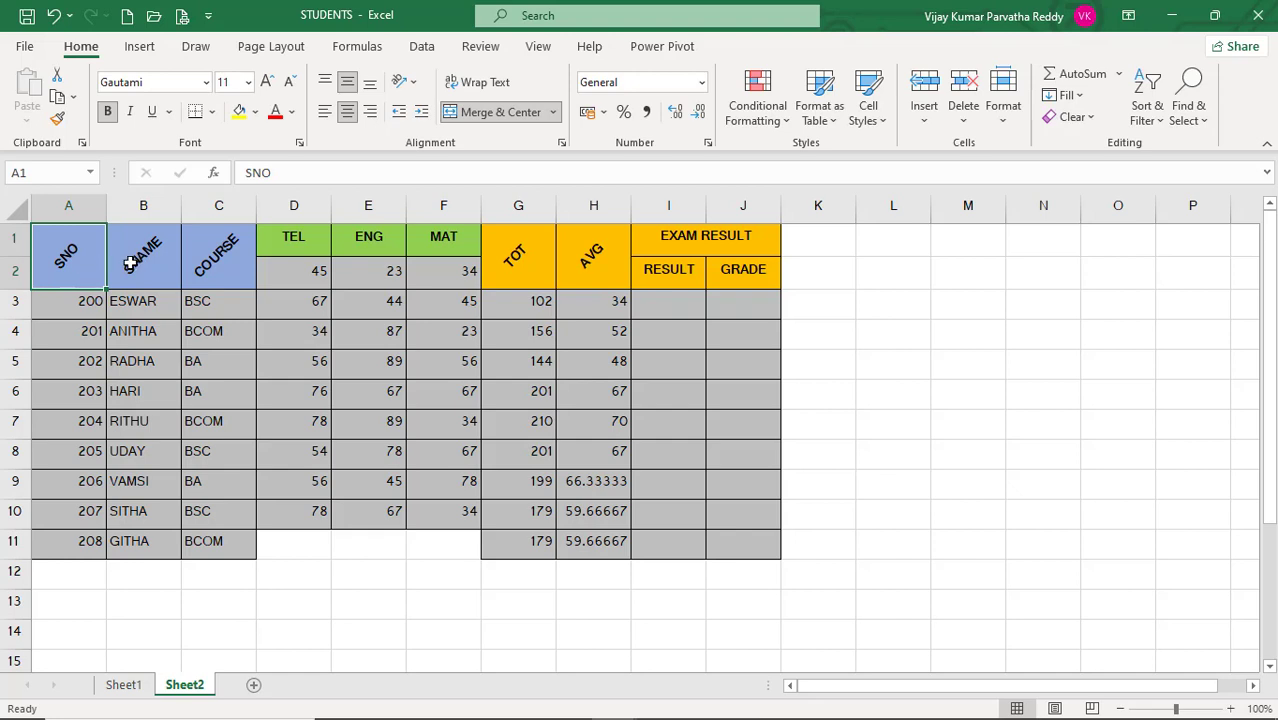
left_click(557, 117)
left_click(540, 222)
left_click(143, 262)
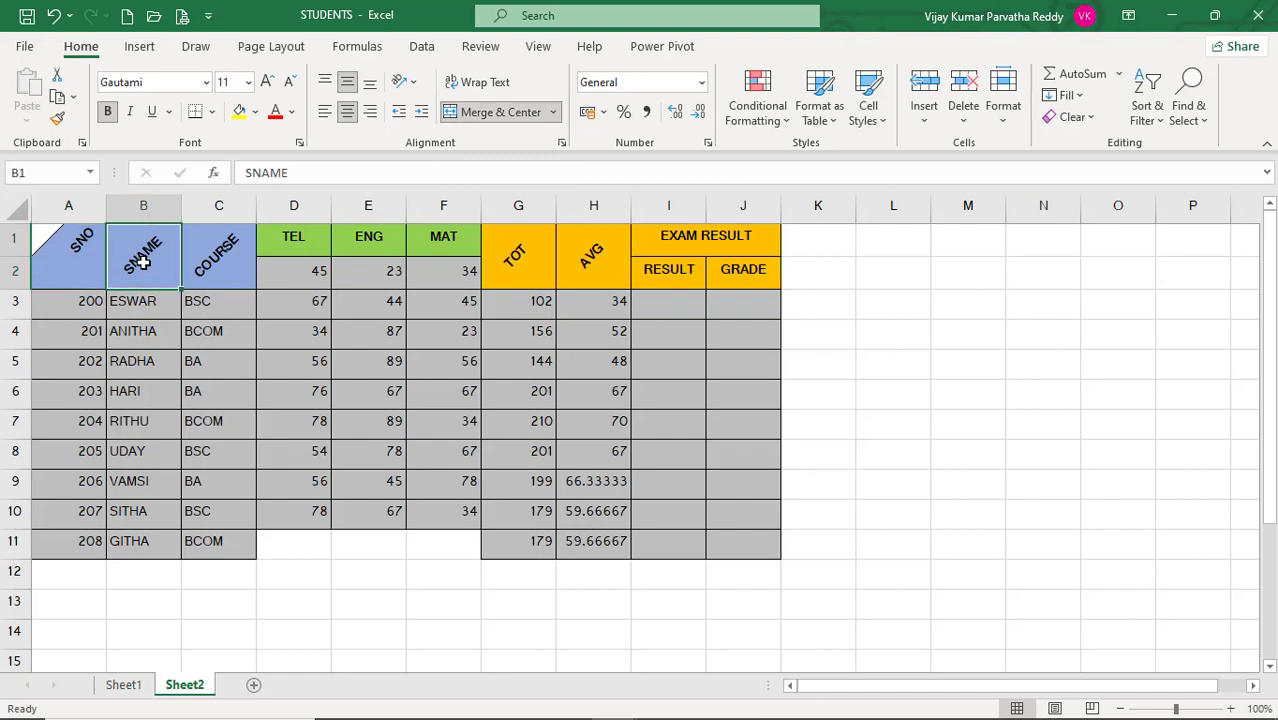
key("F4")
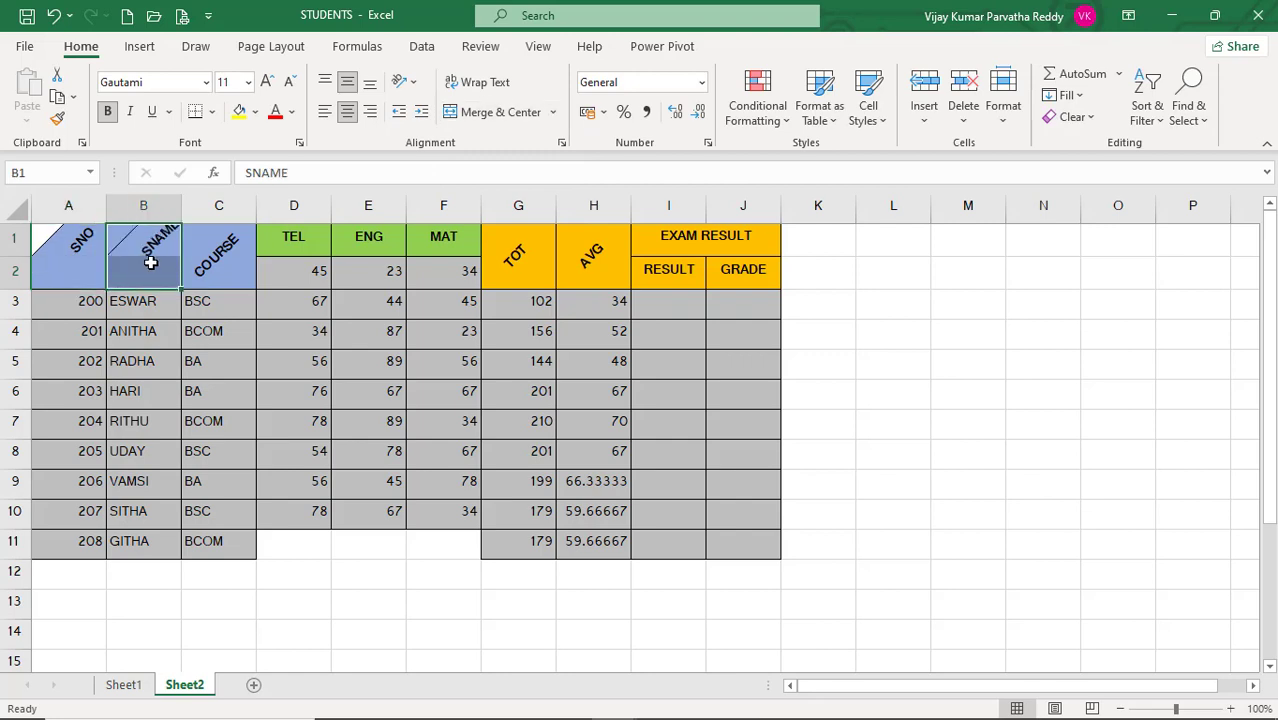
left_click(219, 254)
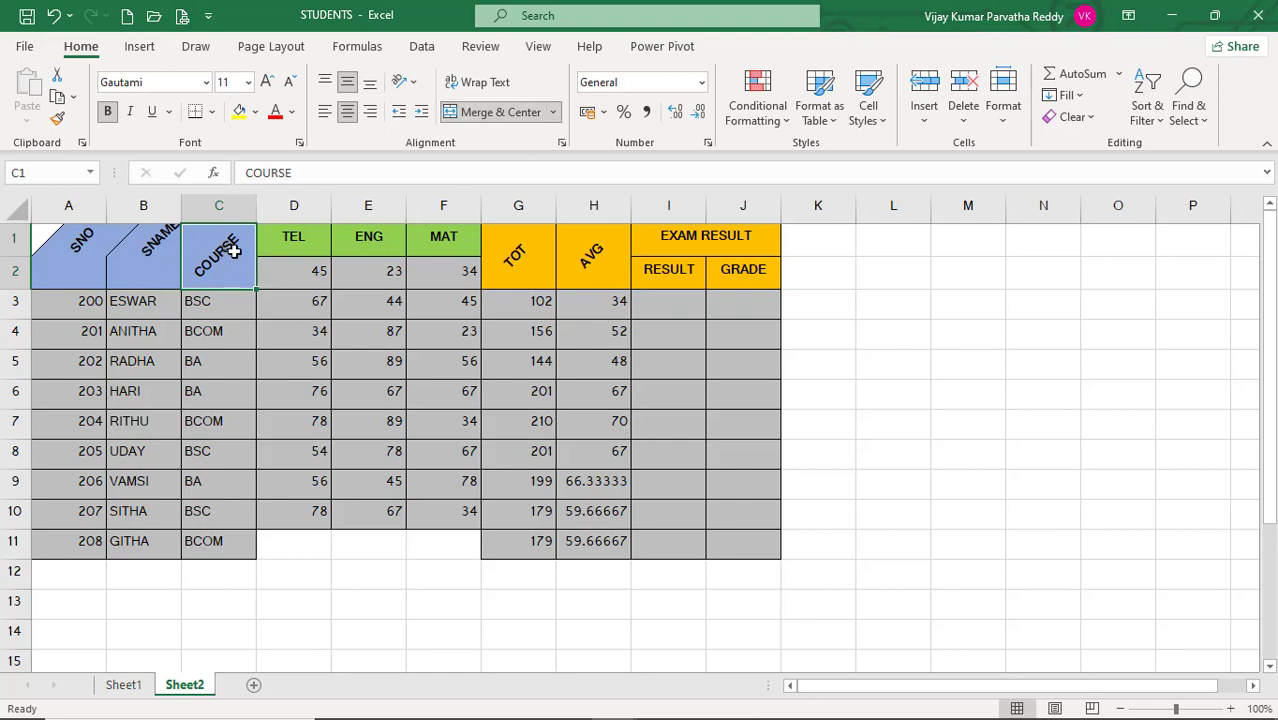
key("F4")
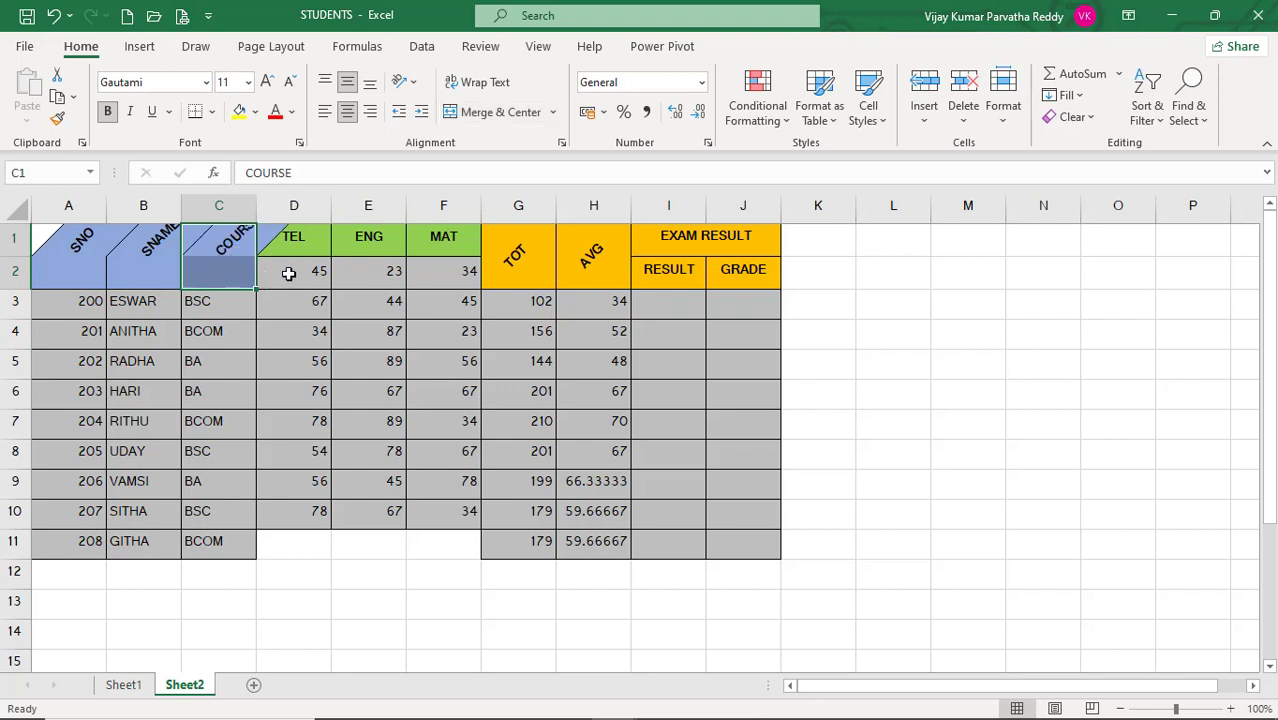
- Unmerge the two-row TOT and AVG heading cells
left_click(508, 273)
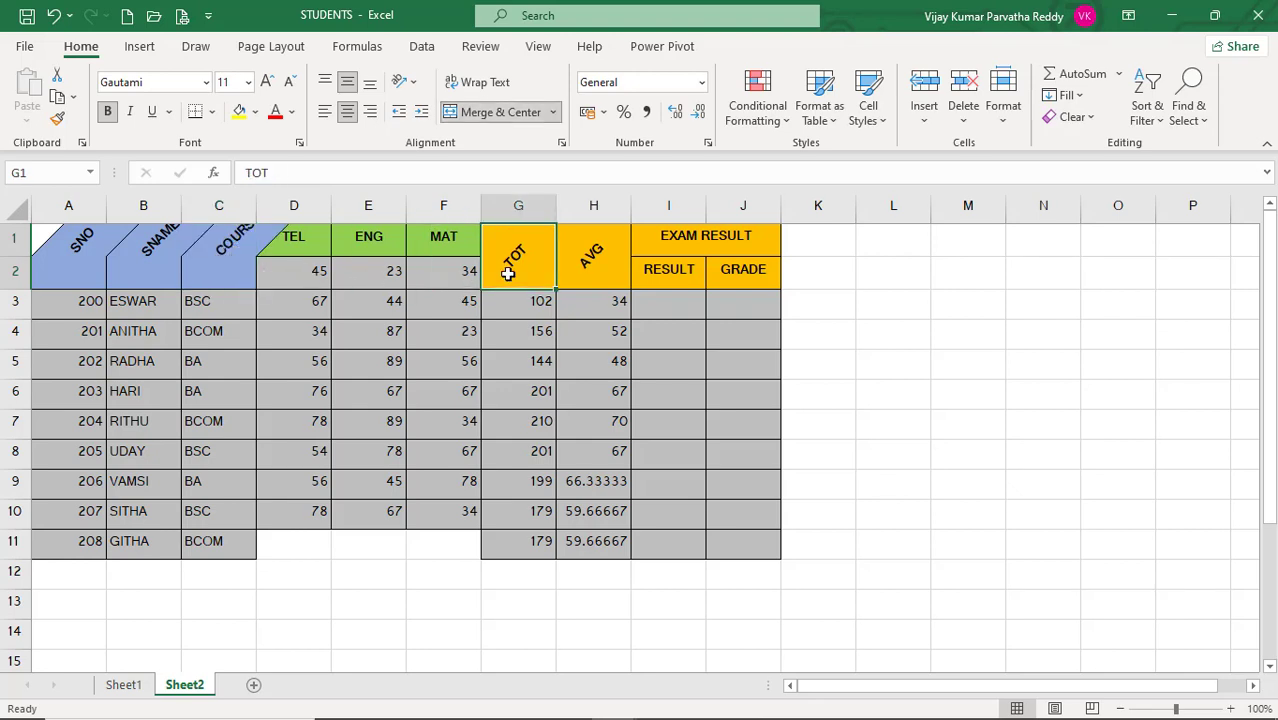
key("F4")
left_click(593, 268)
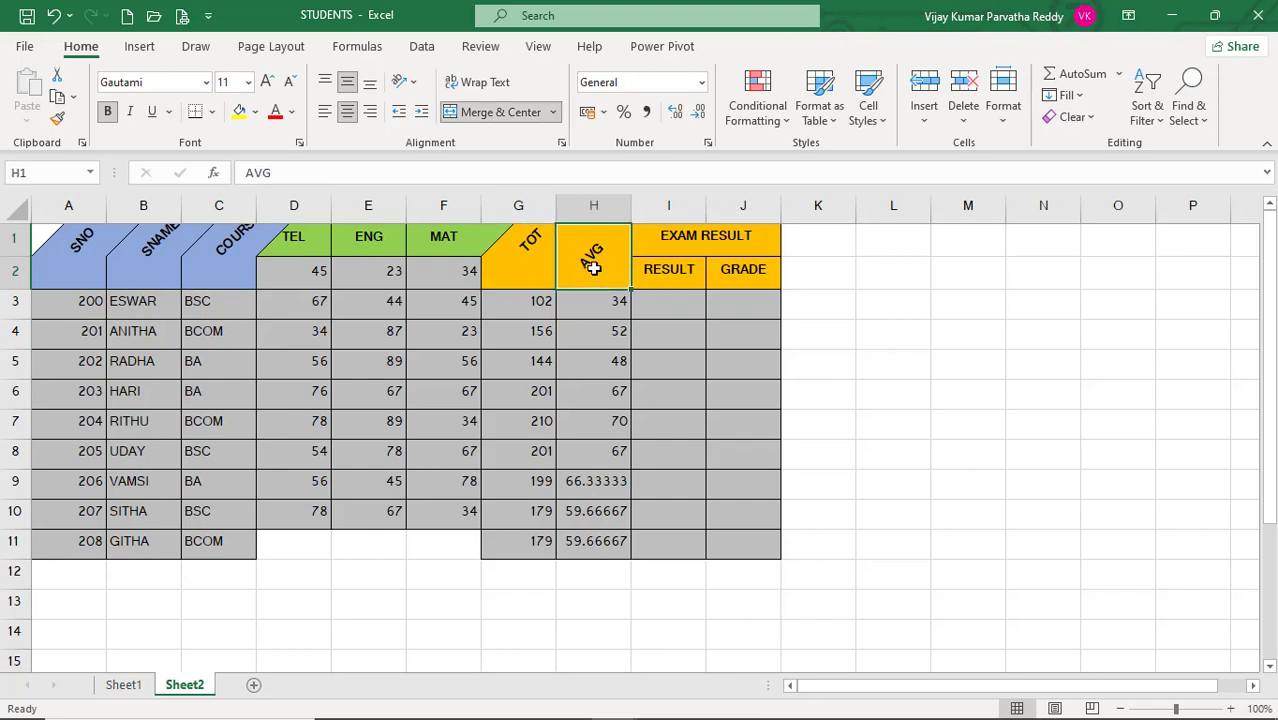
key("F4")
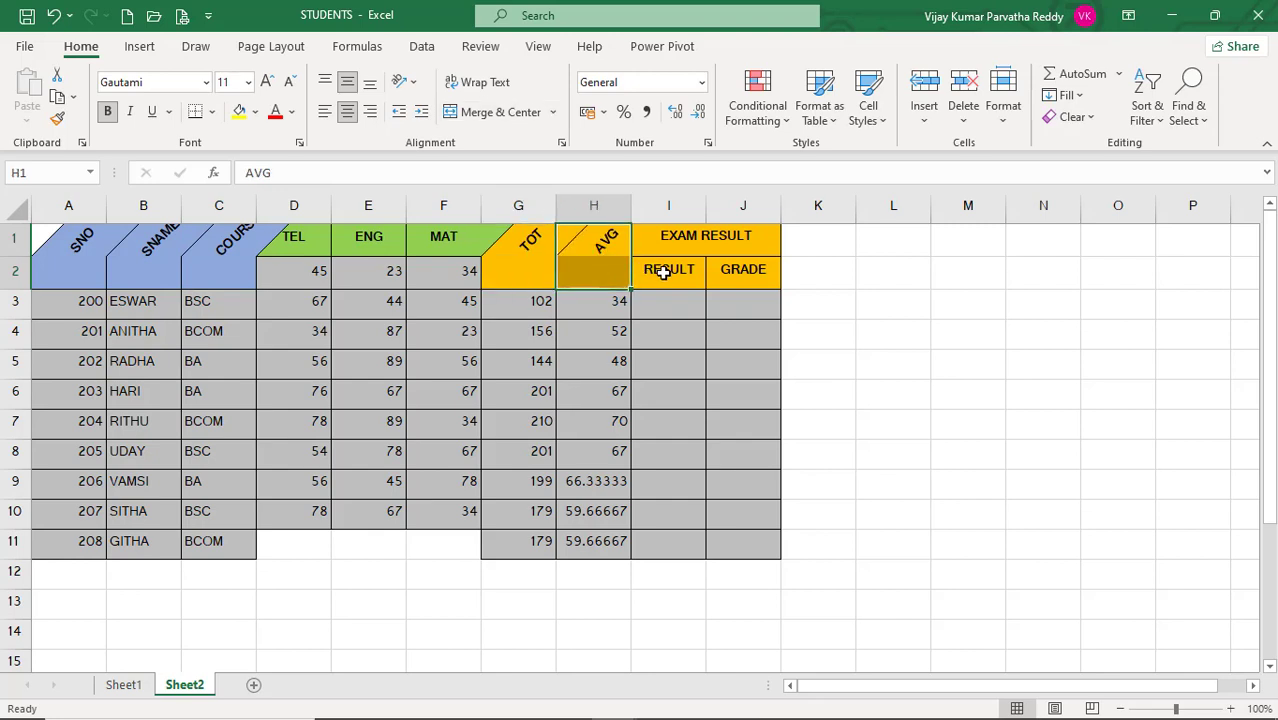
- Delete the merged EXAM RESULT heading cell above RESULT and GRADE, shifting the cells below it up
left_click(690, 250)
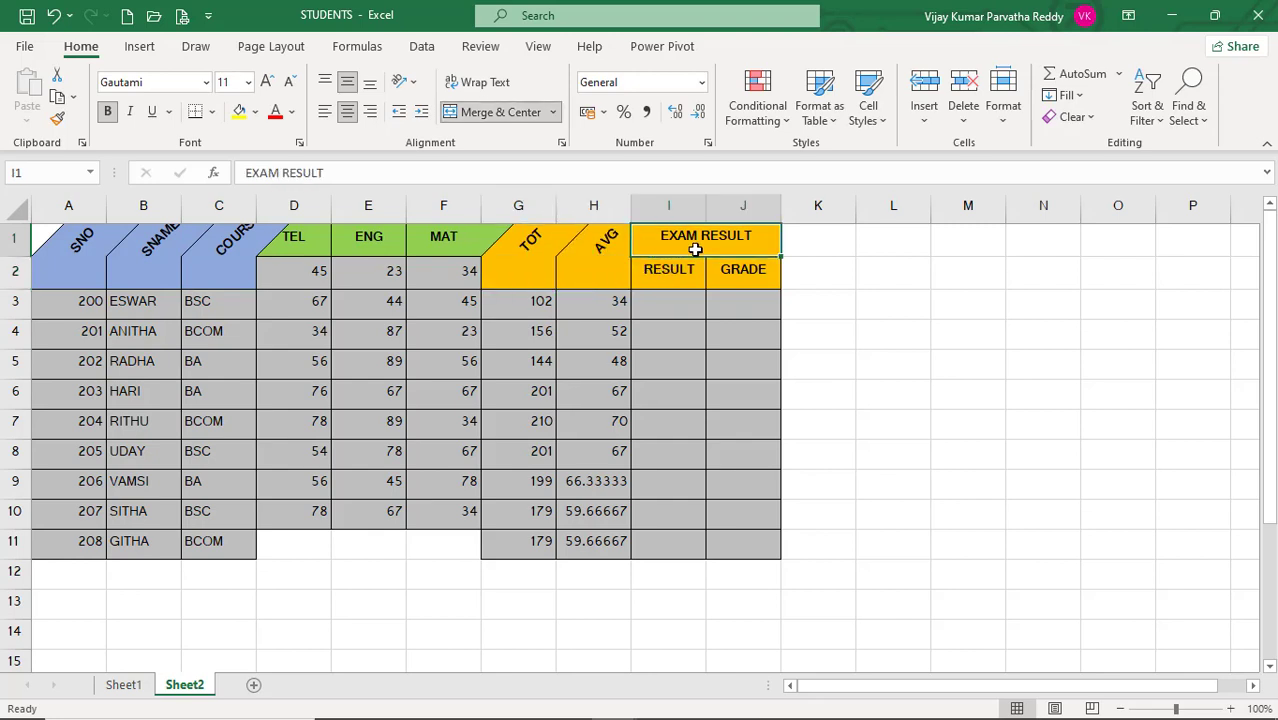
left_click(964, 118)
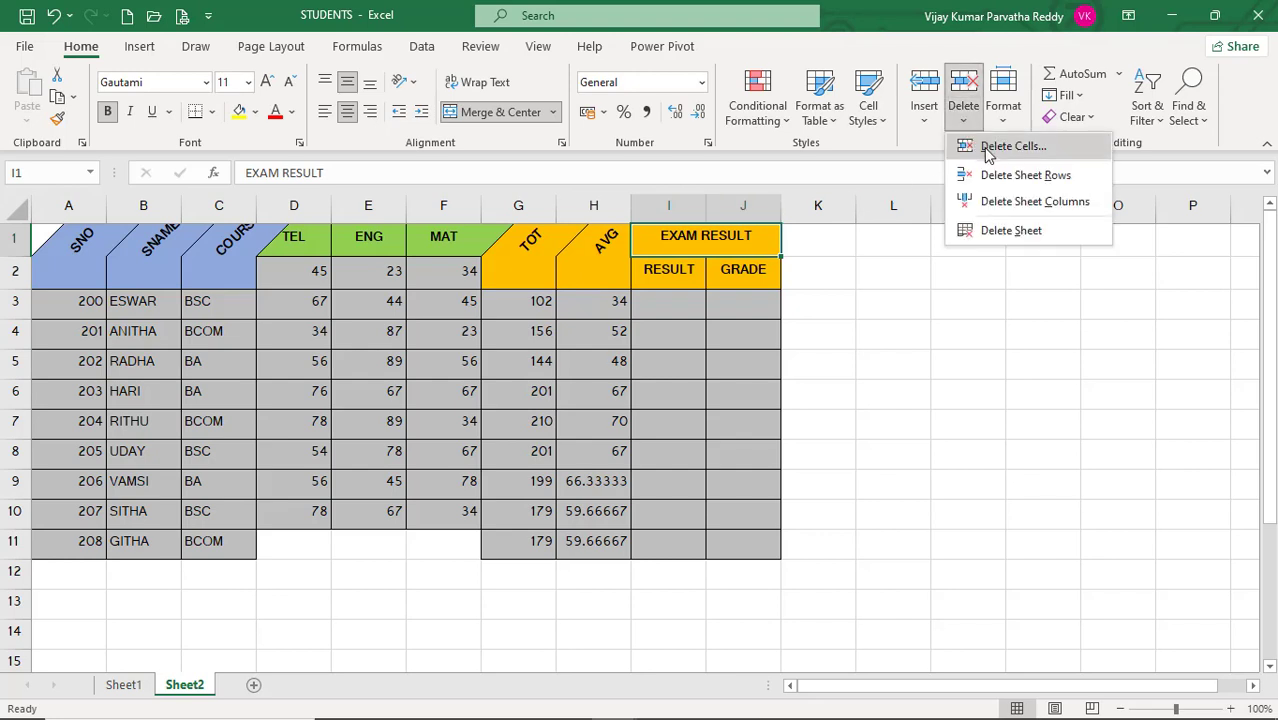
left_click(990, 148)
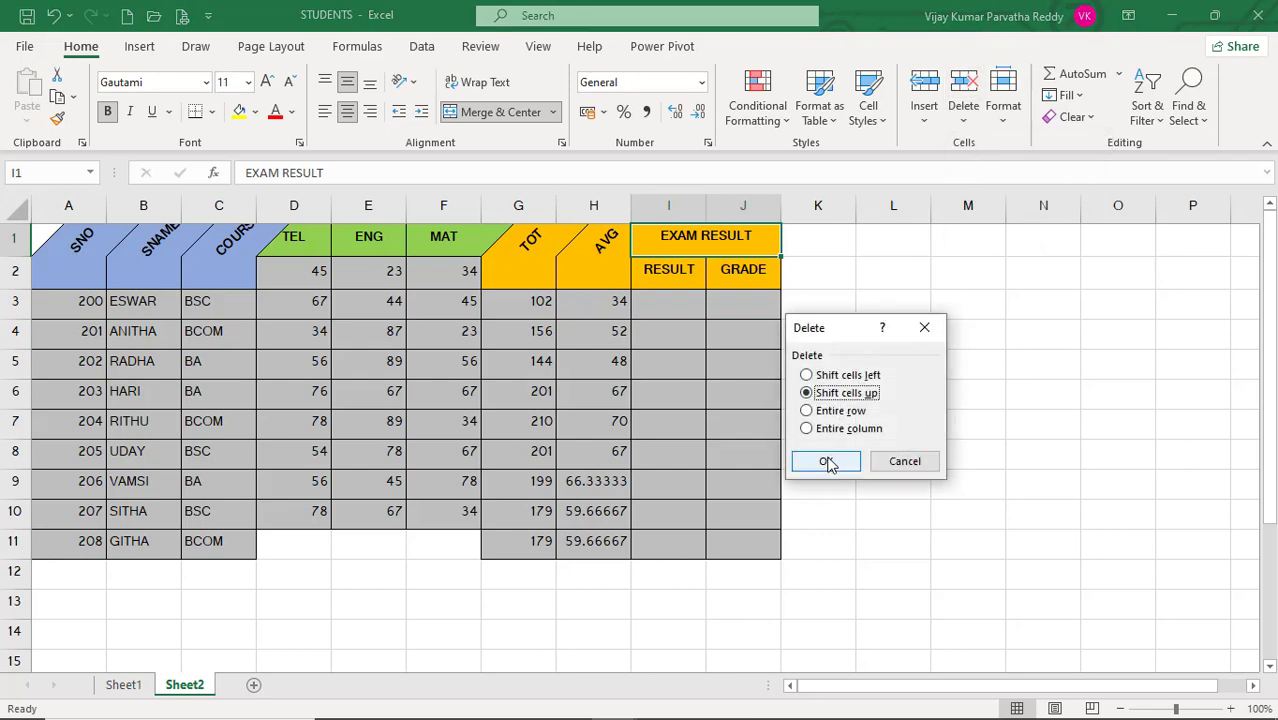
left_click(826, 461)
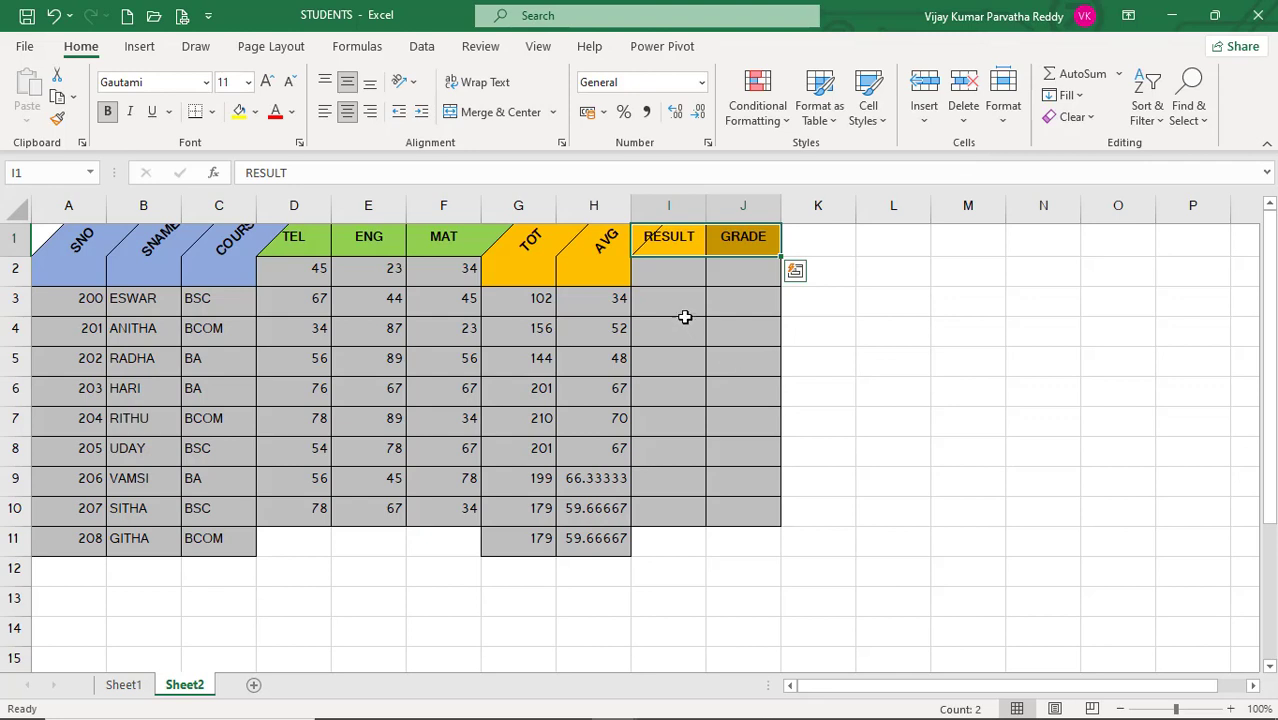
left_click(610, 281)
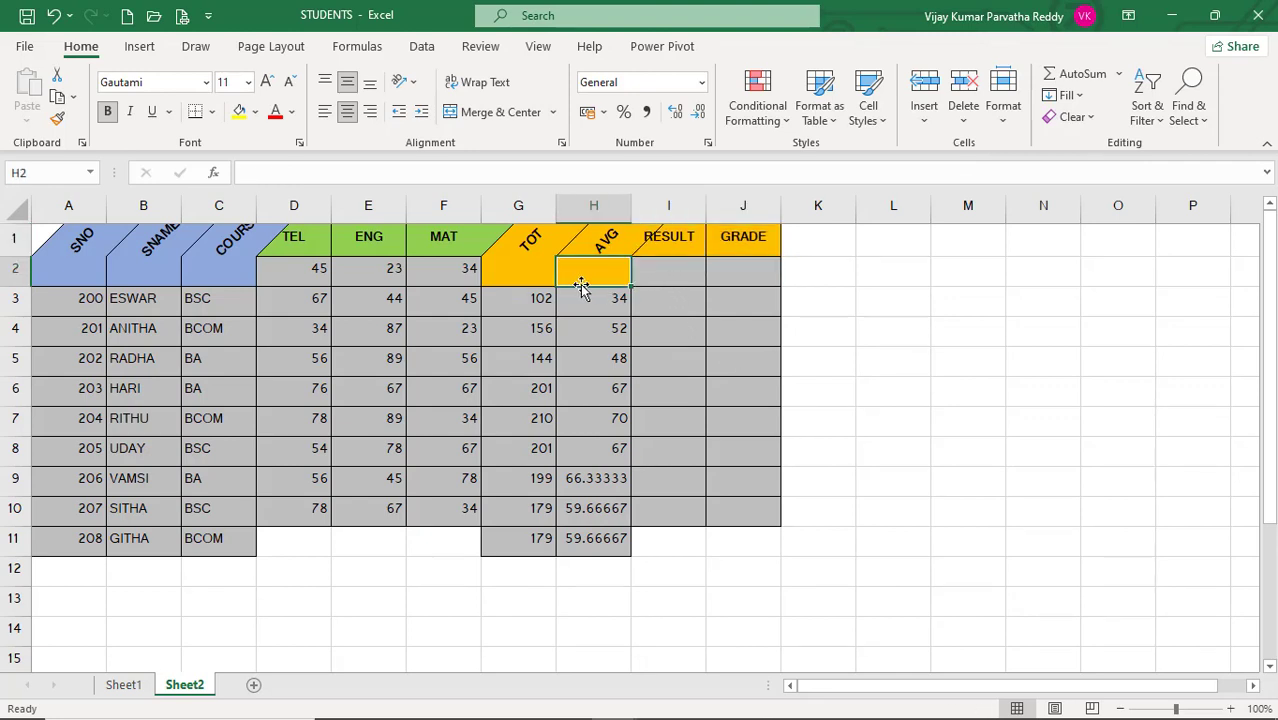
left_click(537, 278)
left_click(587, 275)
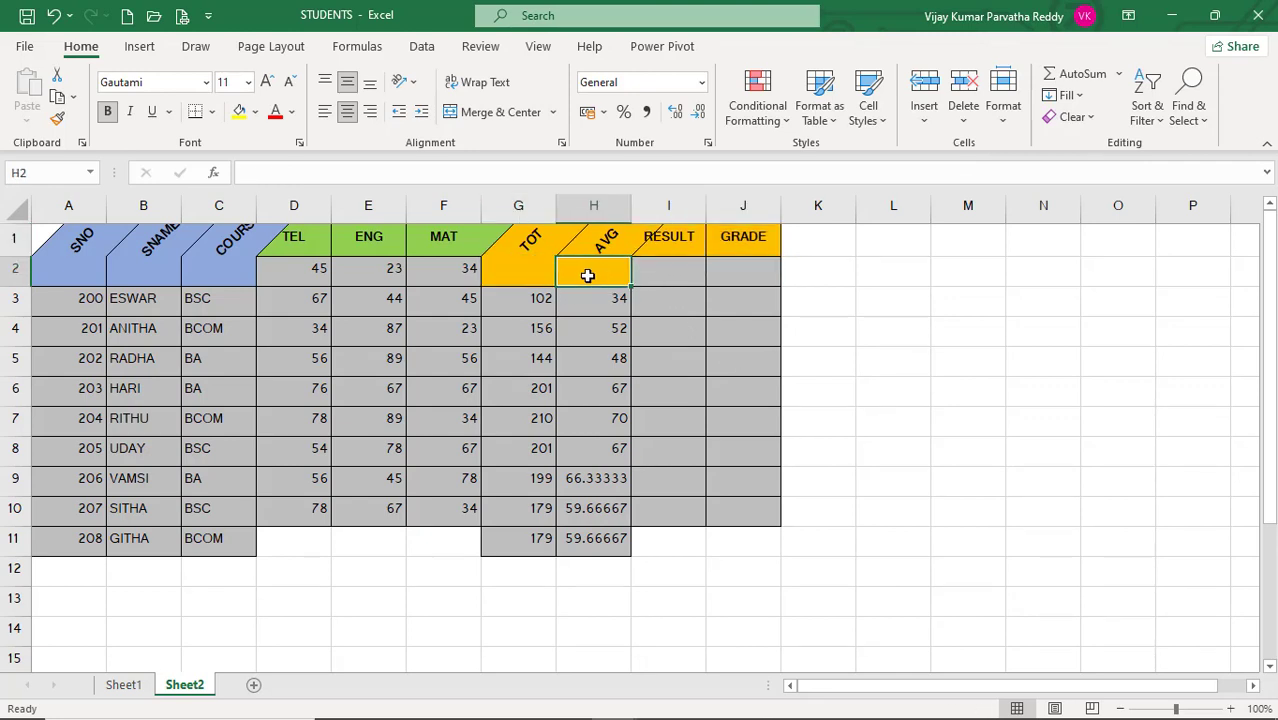
left_click(529, 279, "shift")
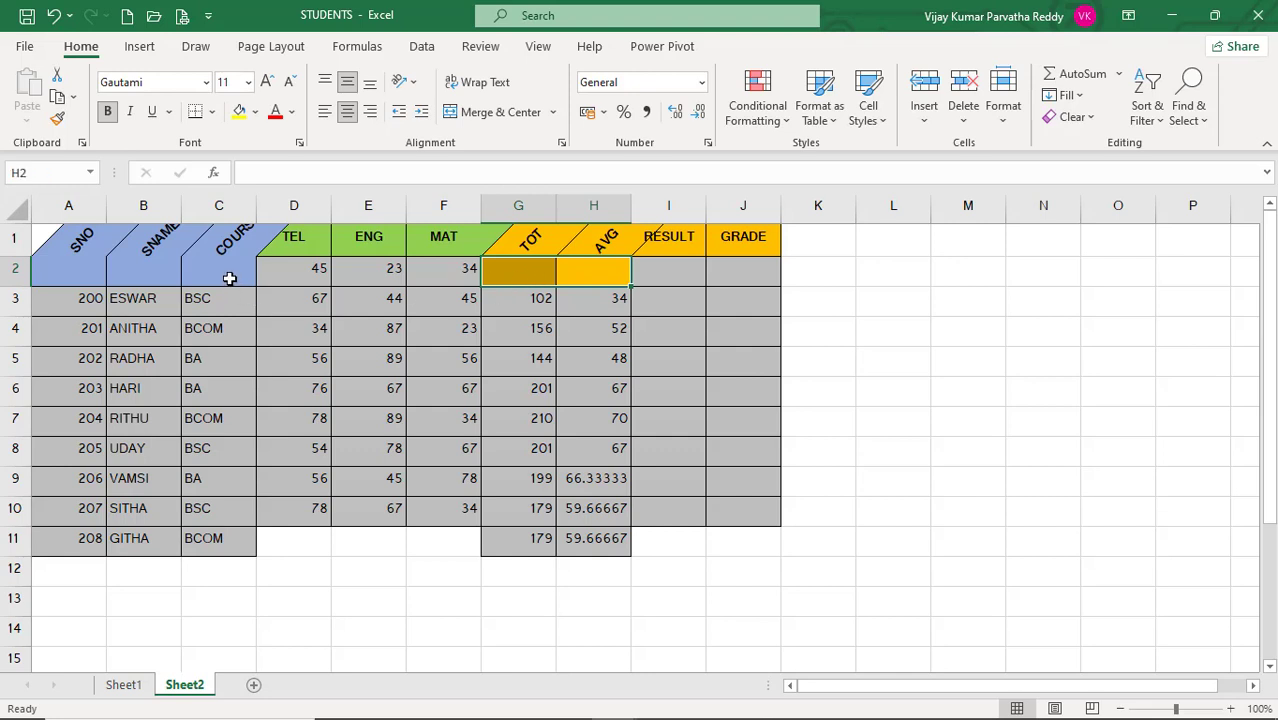
left_click(229, 278, "ctrl")
left_click(150, 278, "ctrl")
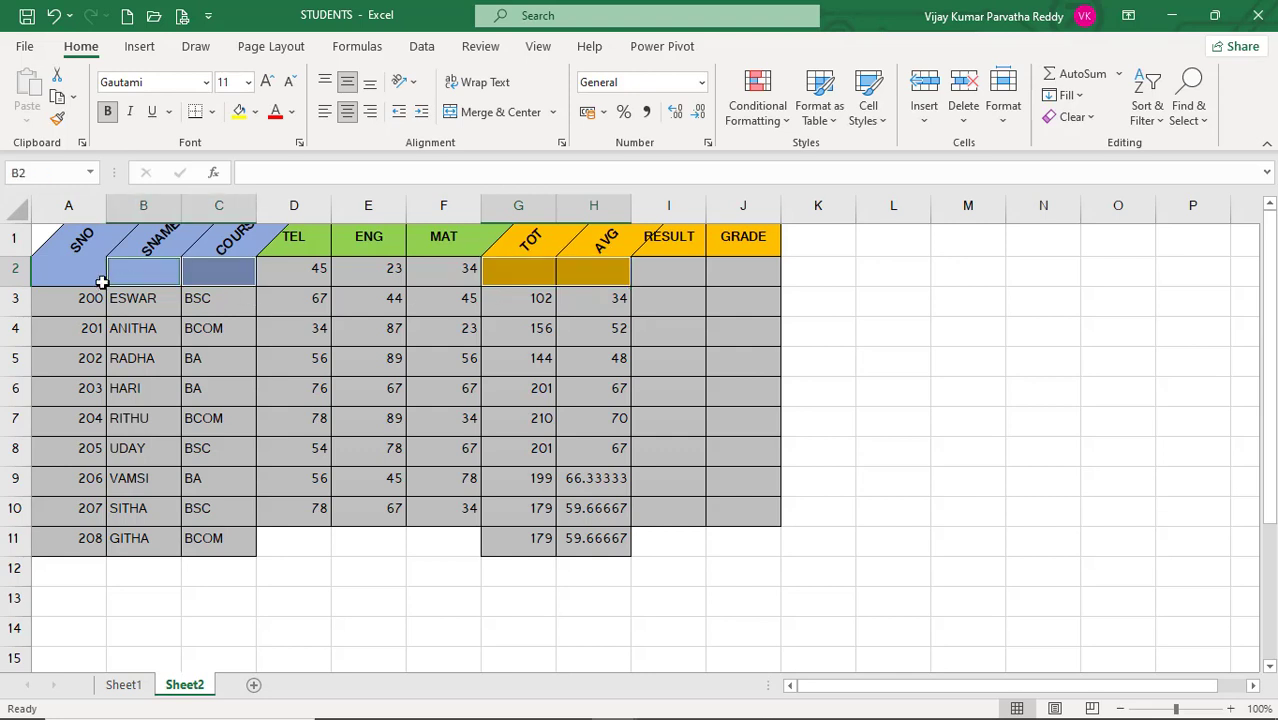
left_click(83, 278, "ctrl")
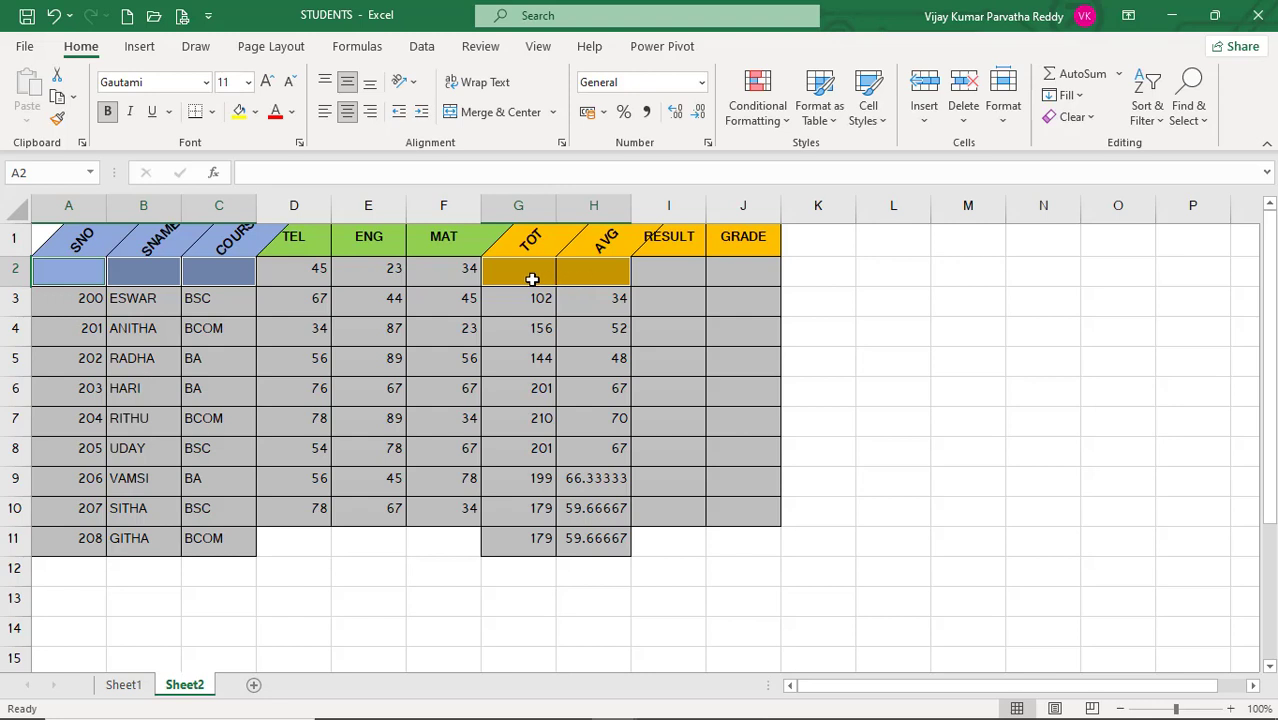
- Delete the blank heading cells A2:C2 and G2:H2, shifting the cells below them up
left_click(578, 278)
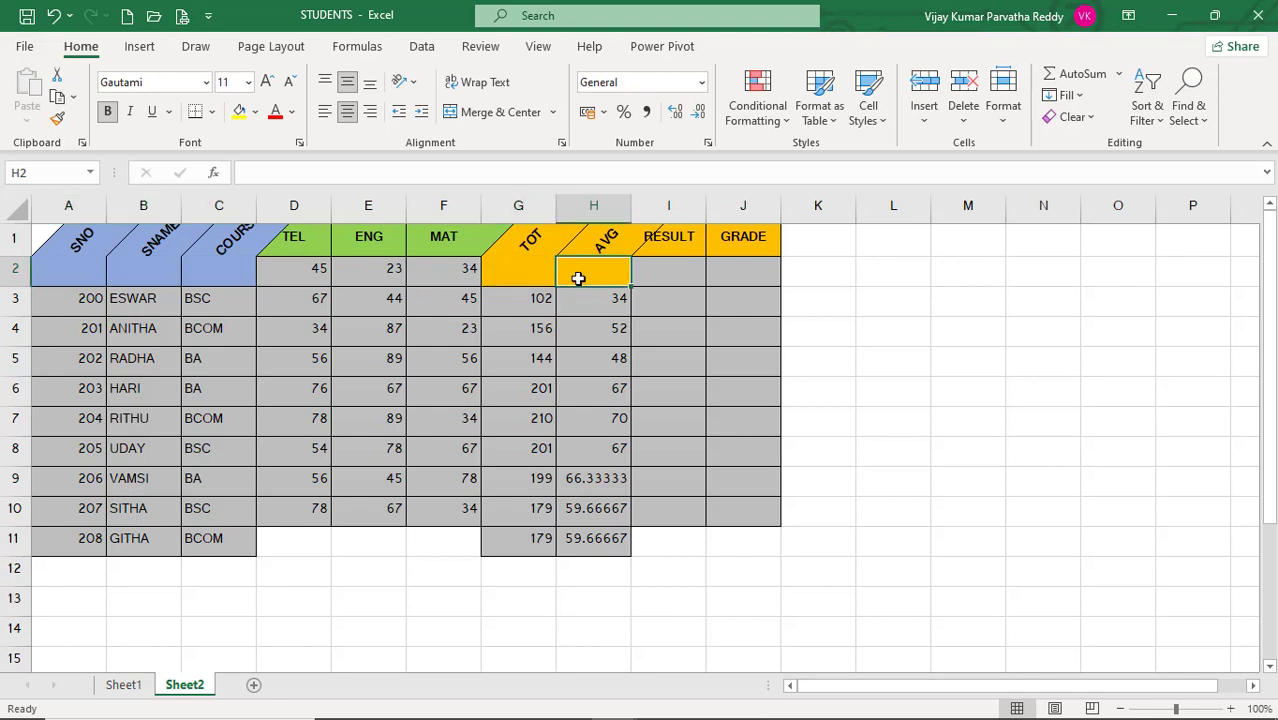
left_click(527, 277, "ctrl")
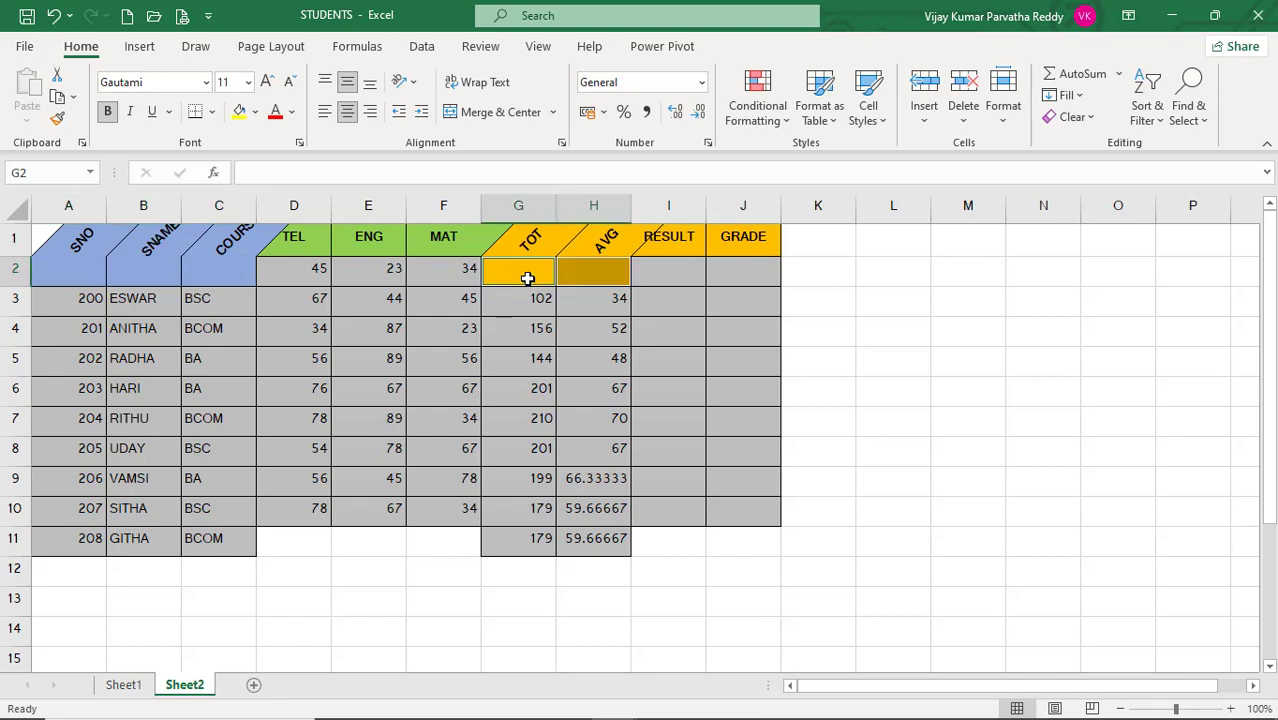
left_click(218, 278, "ctrl")
left_click(146, 278, "ctrl")
left_click(83, 277, "ctrl")
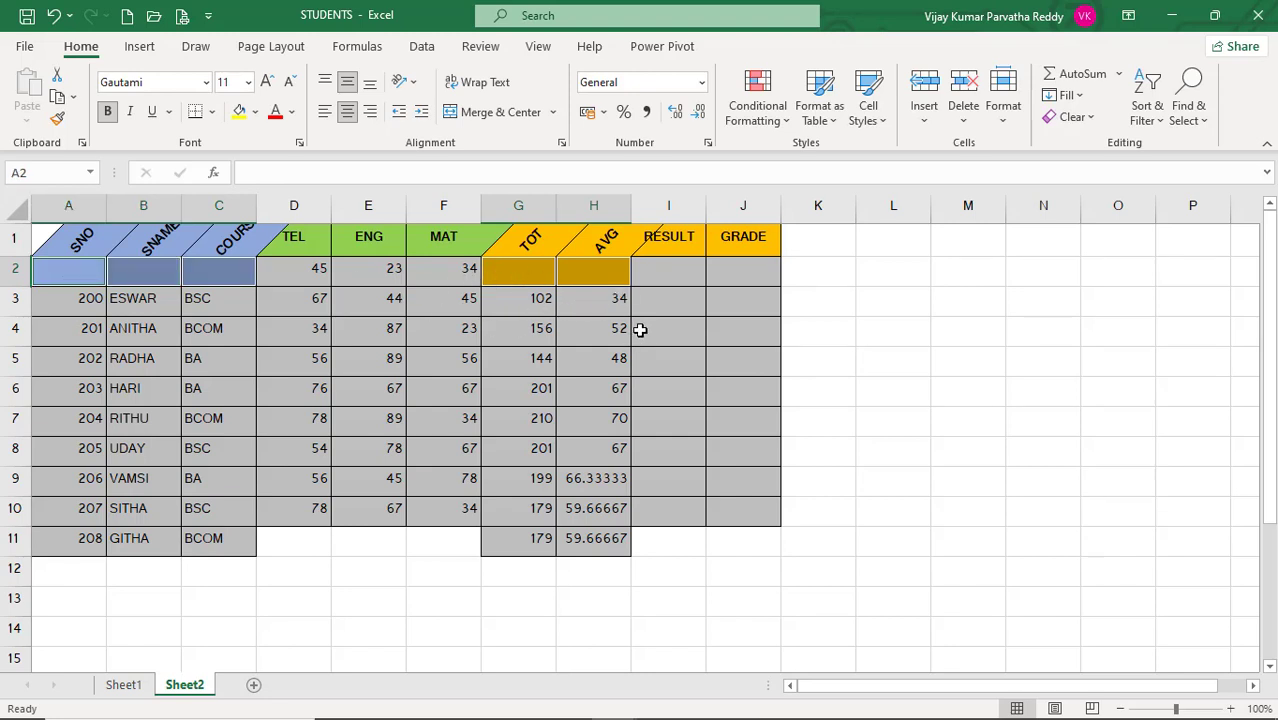
left_click(962, 122)
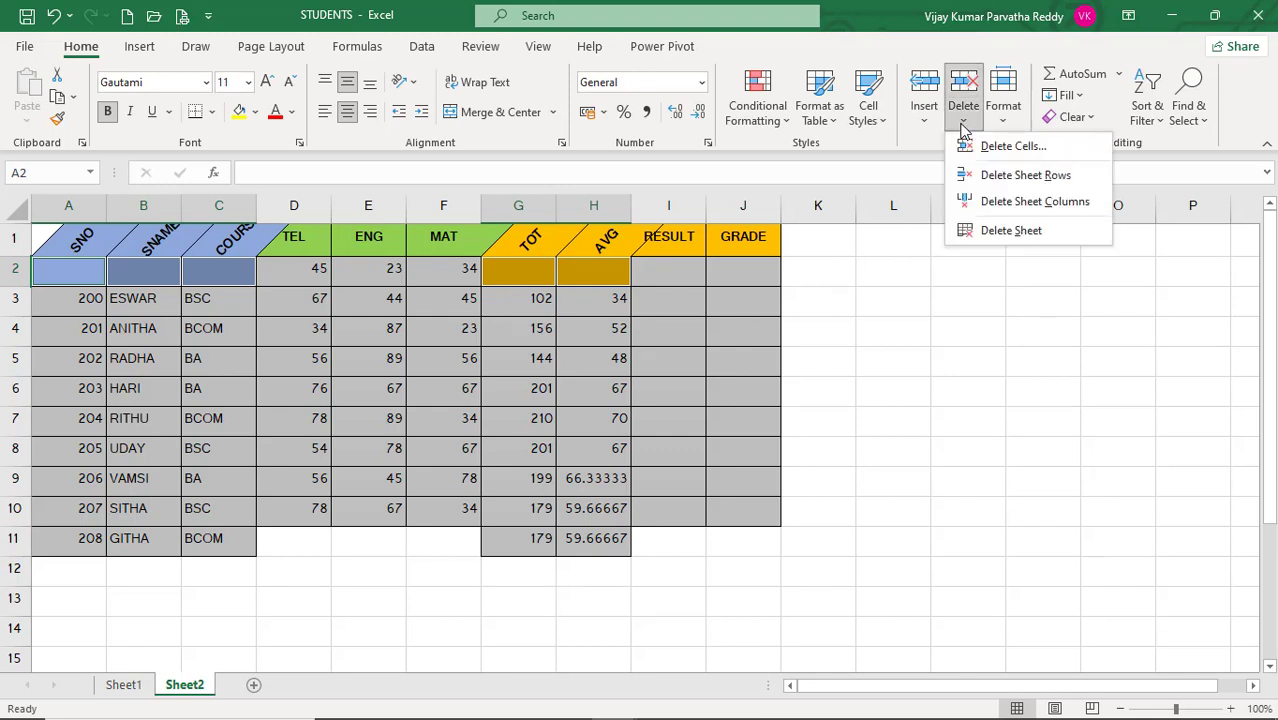
left_click(990, 146)
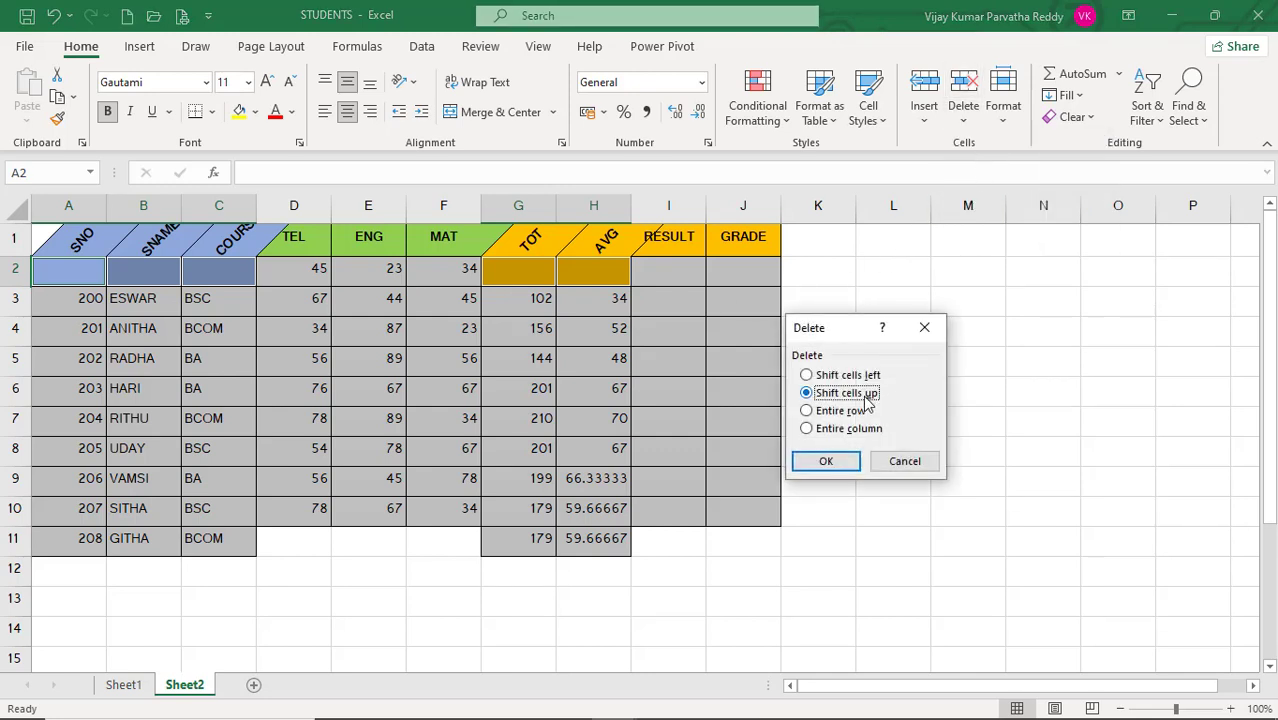
left_click(826, 461)
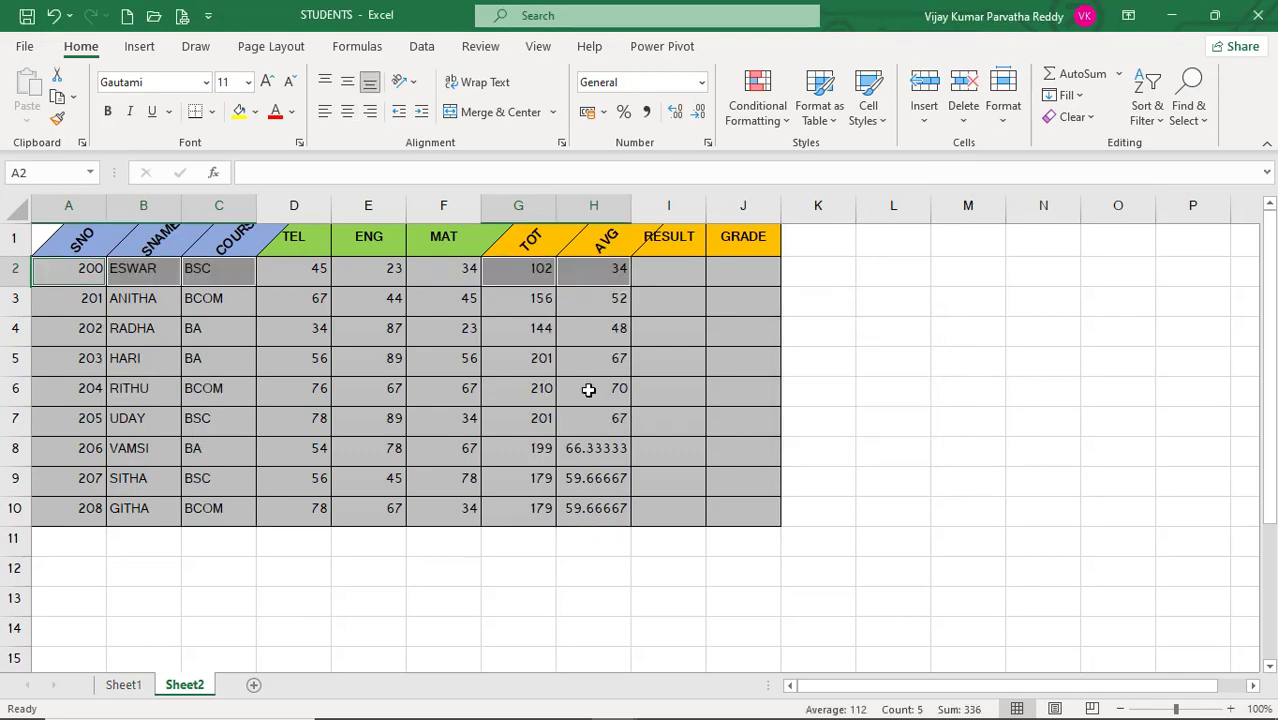
left_click(584, 370)
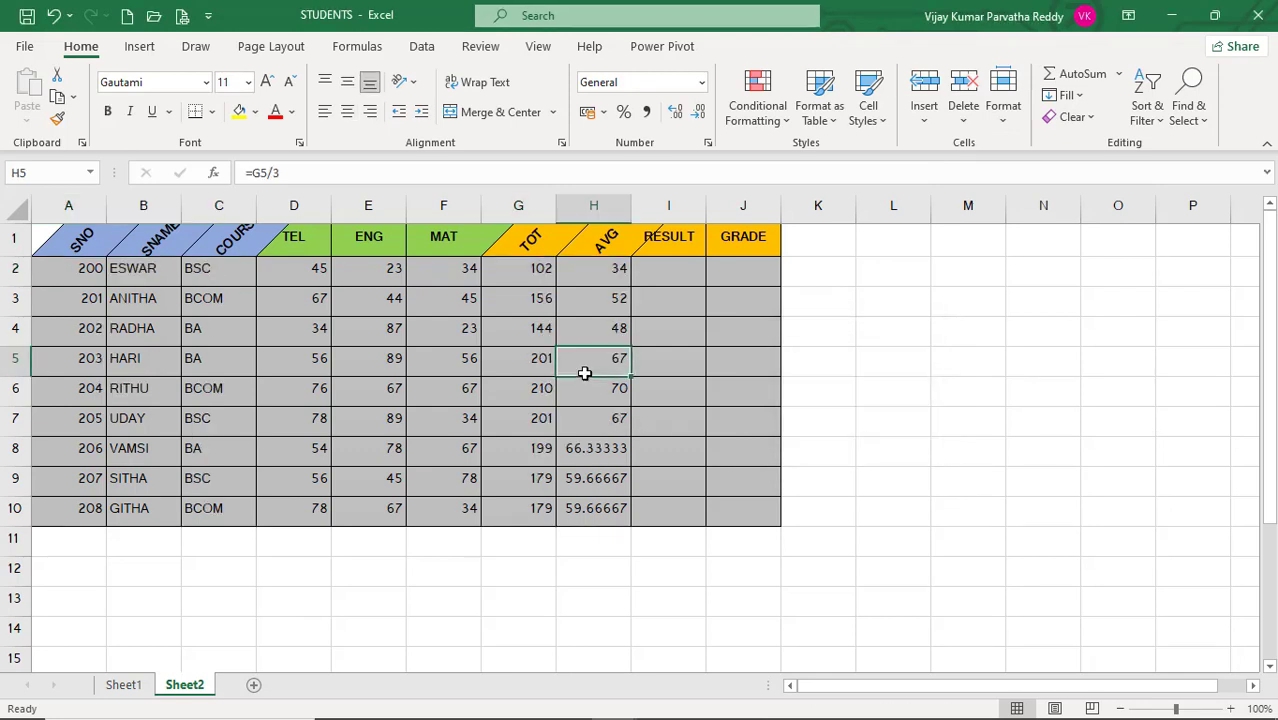
- Turn off the counterclockwise text angle across the header row A1:J1 to make all headings horizontal
left_click_drag(63, 240, 745, 240)
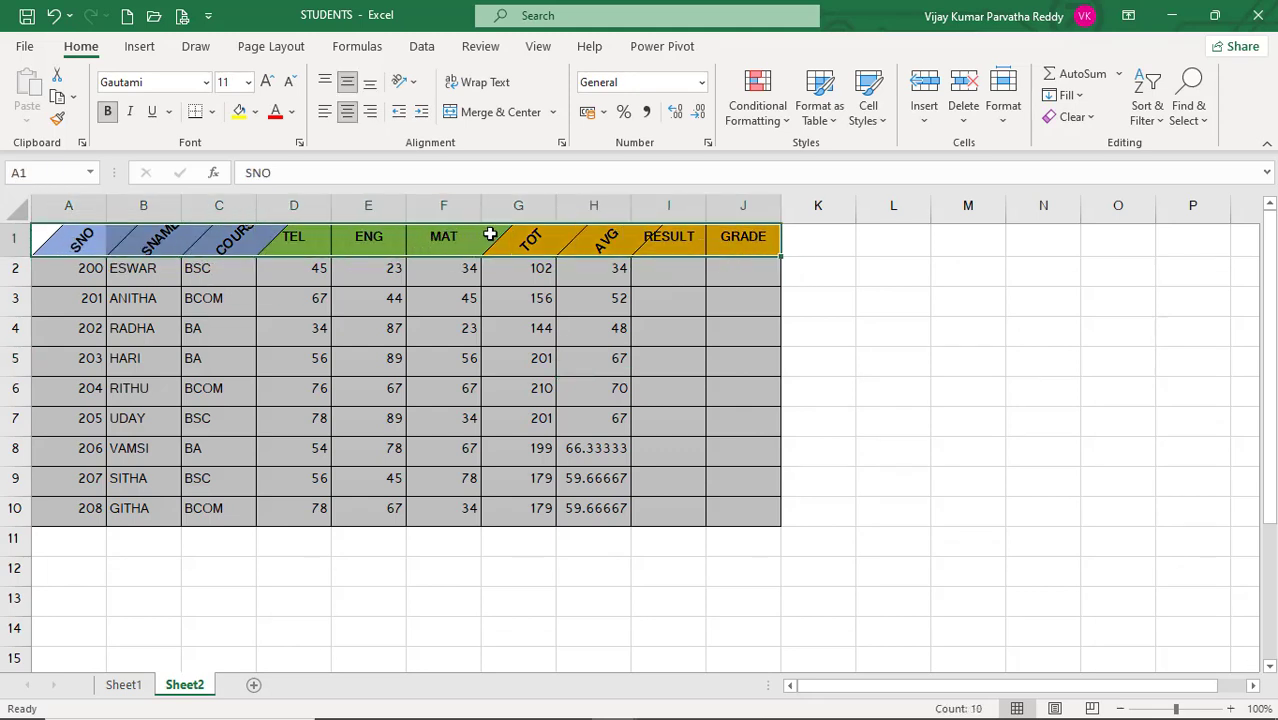
left_click(412, 84)
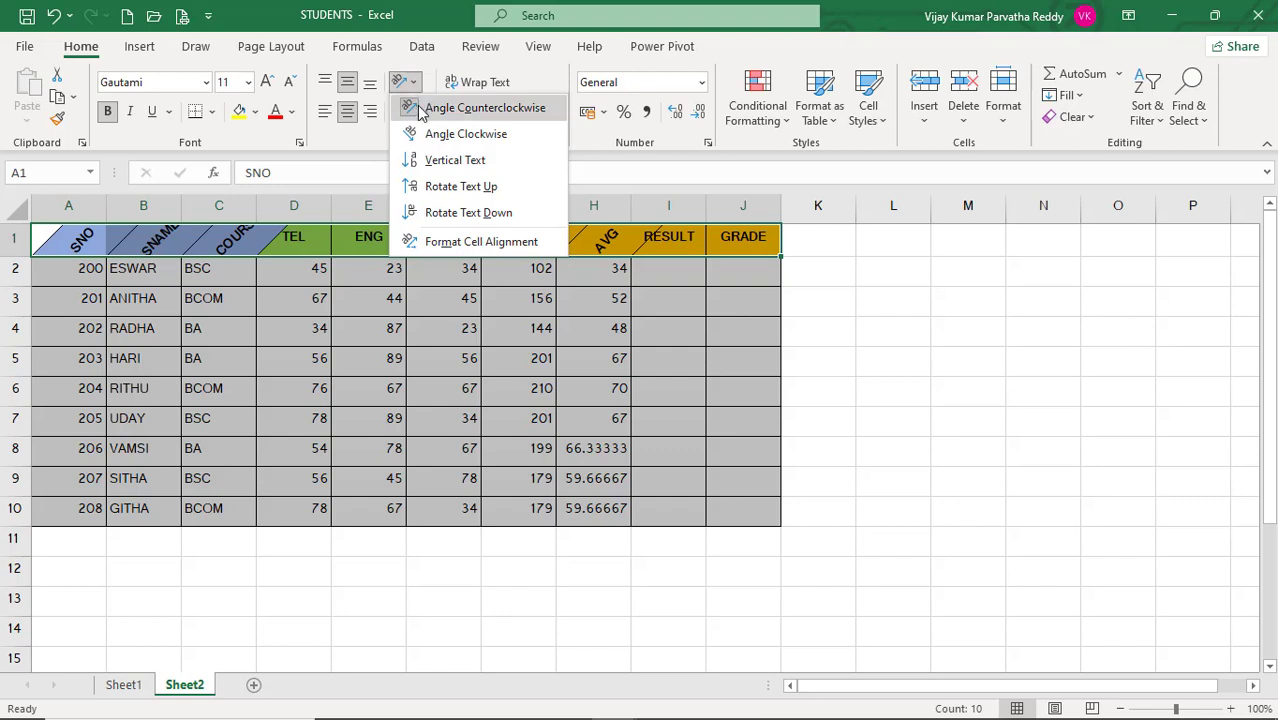
left_click(420, 107)
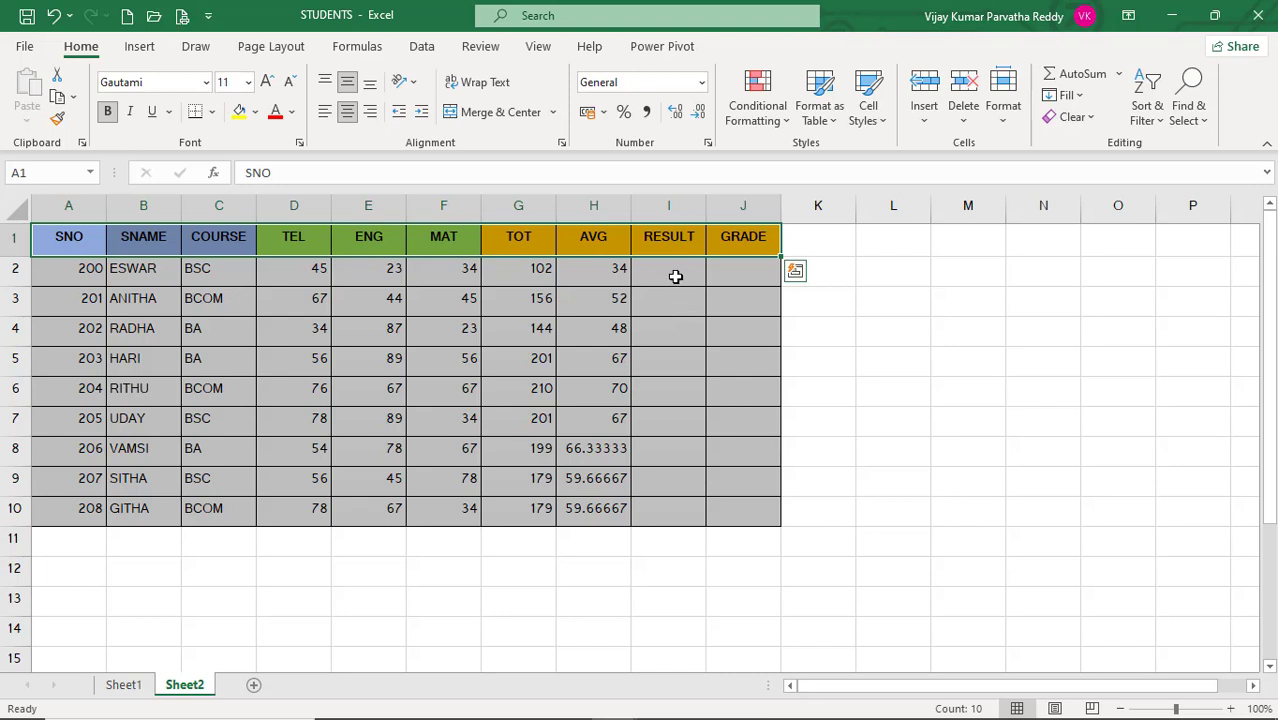
left_click(676, 276)
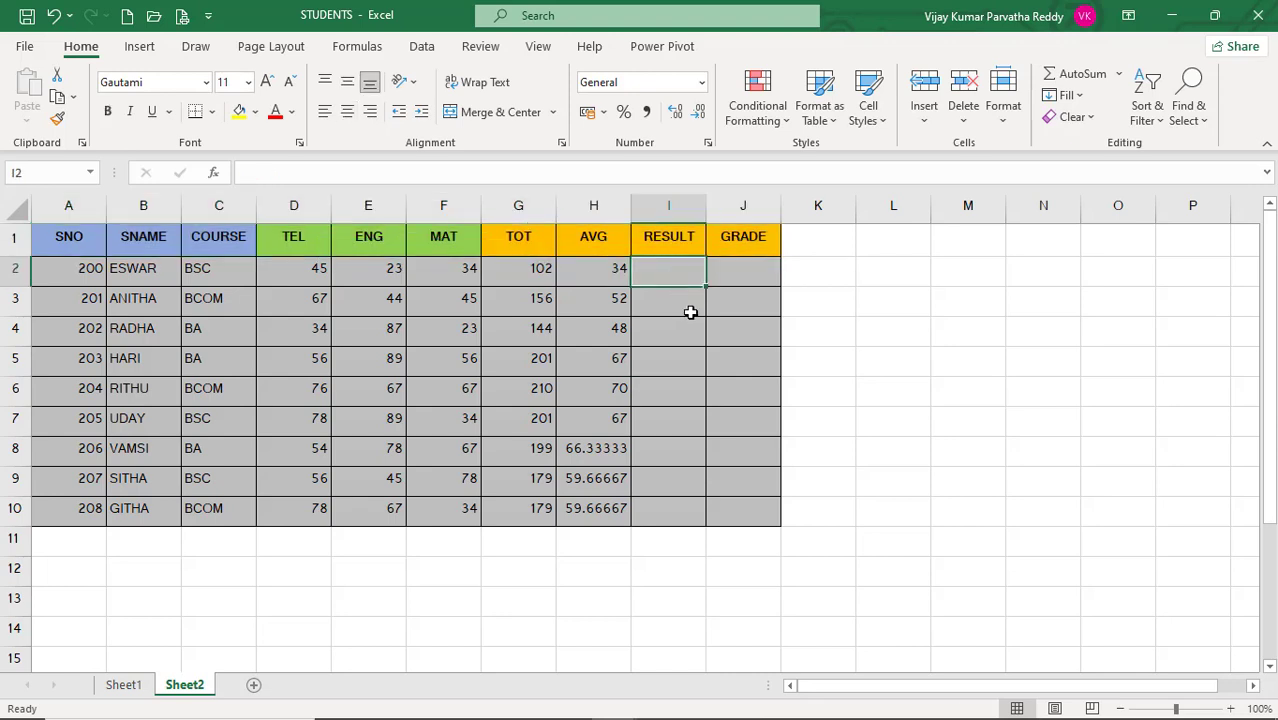
left_click(689, 316)
left_click(679, 350)
left_click(677, 397)
left_click(674, 445)
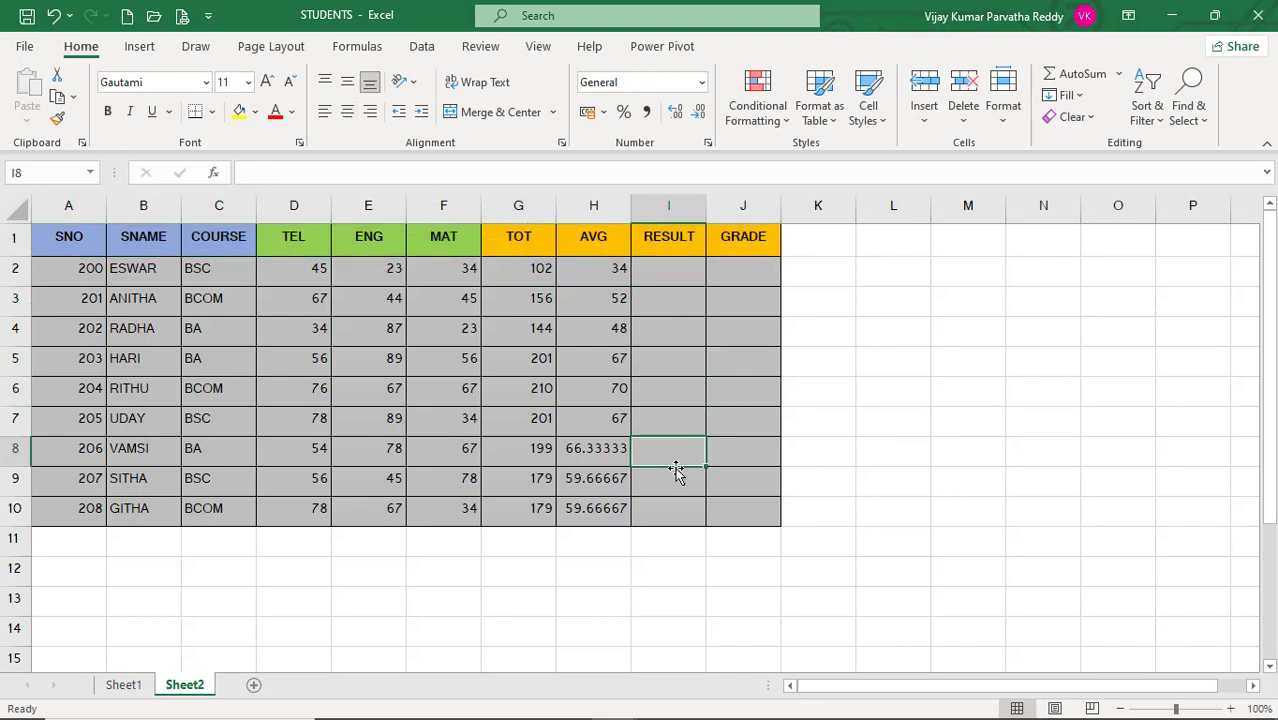
left_click(670, 507)
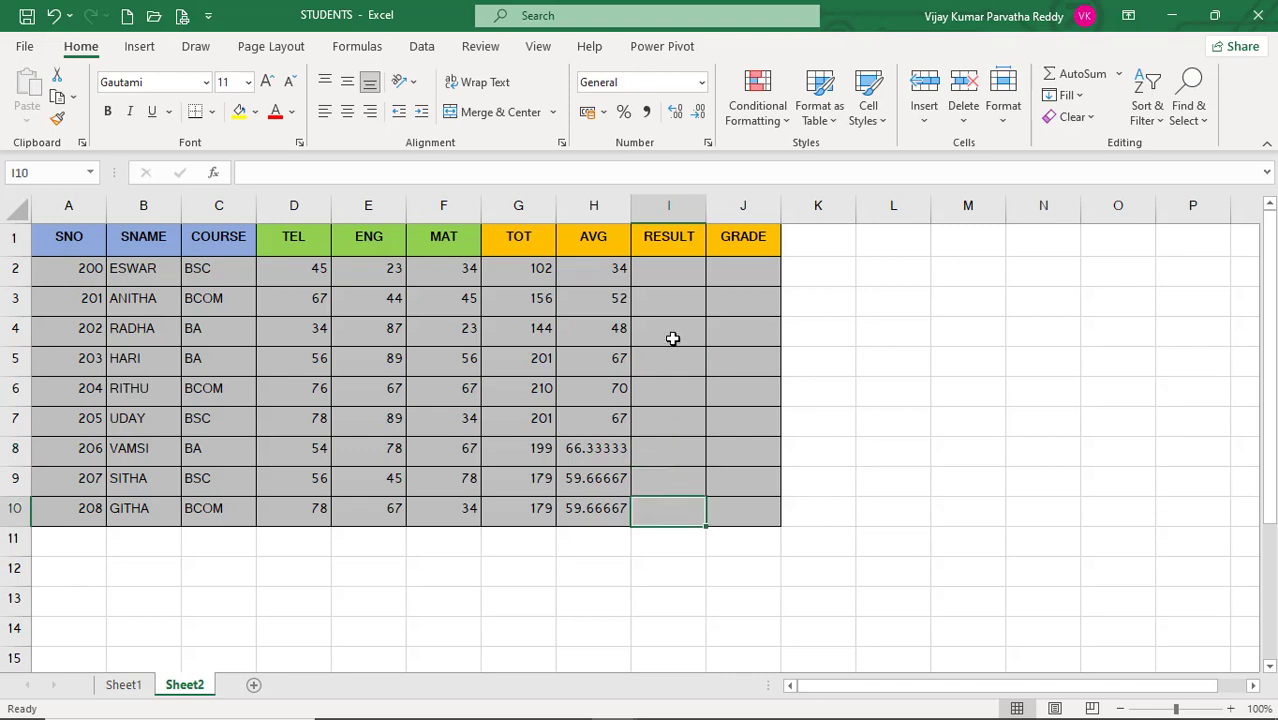
left_click(679, 272)
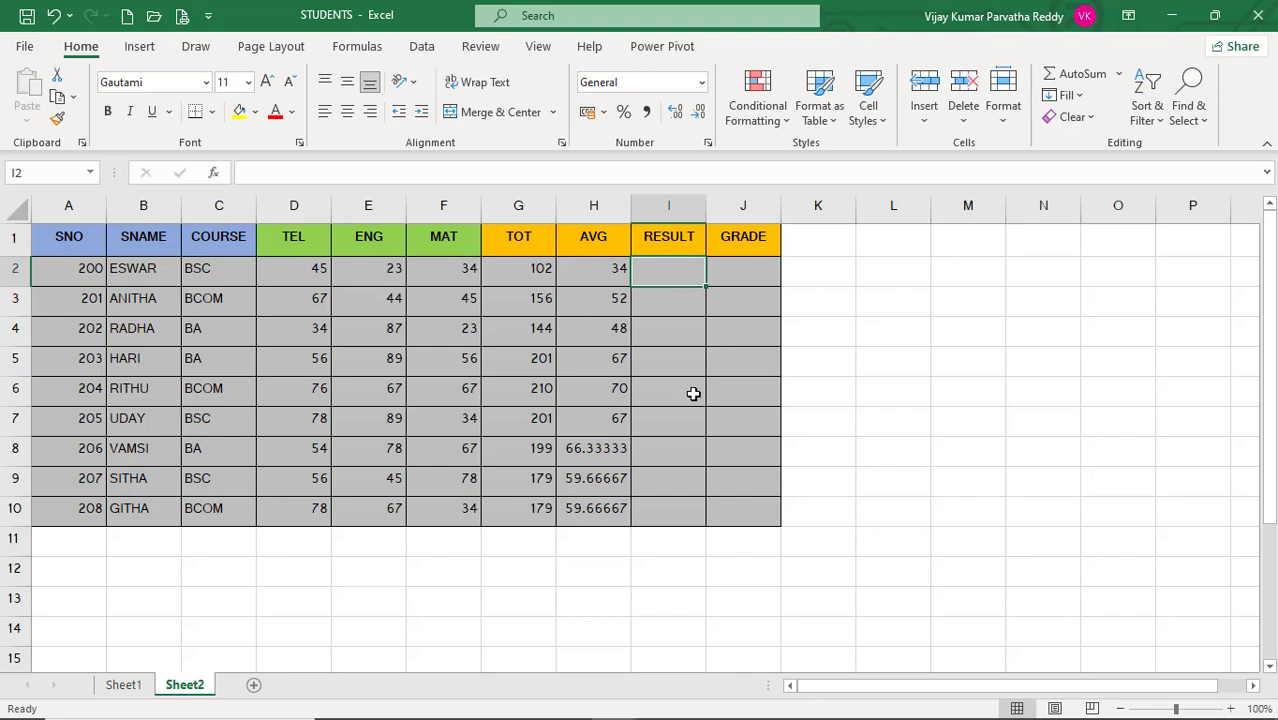
type("pass")
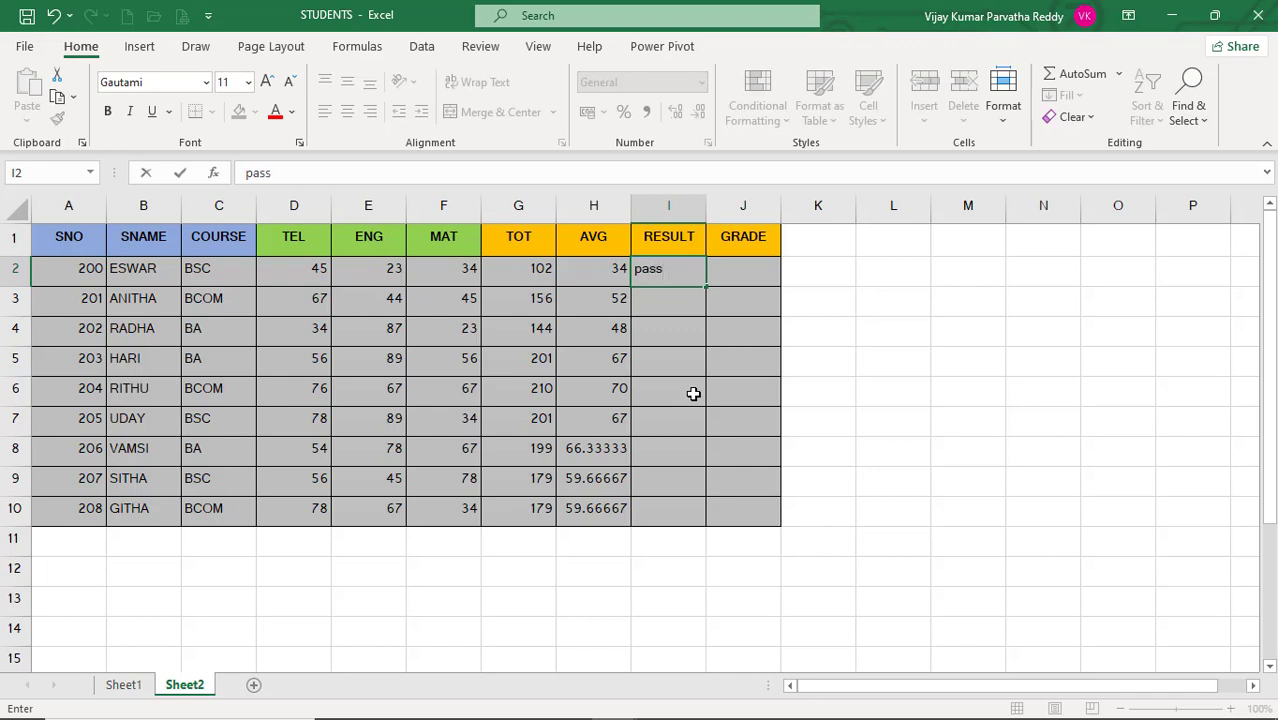
key("Return")
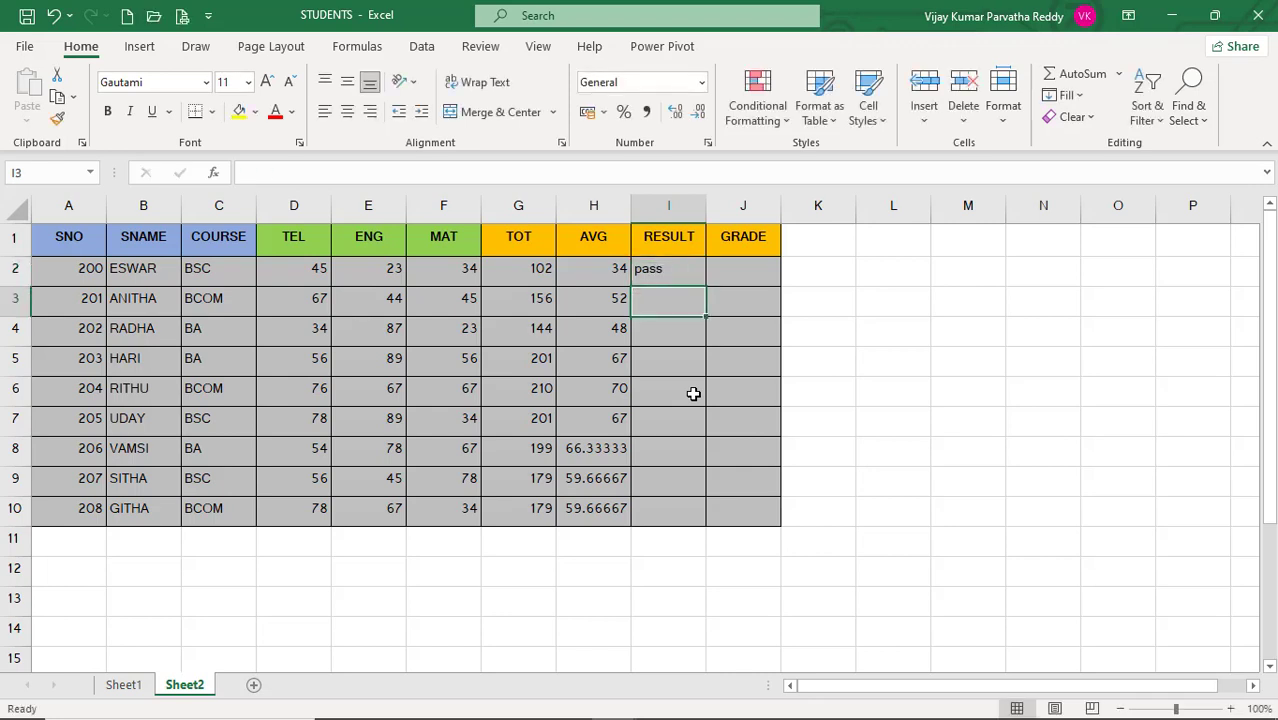
- Fill RESULT cells I2 to I5 with fail, pass, fail and pass
key("Up")
type("fai")
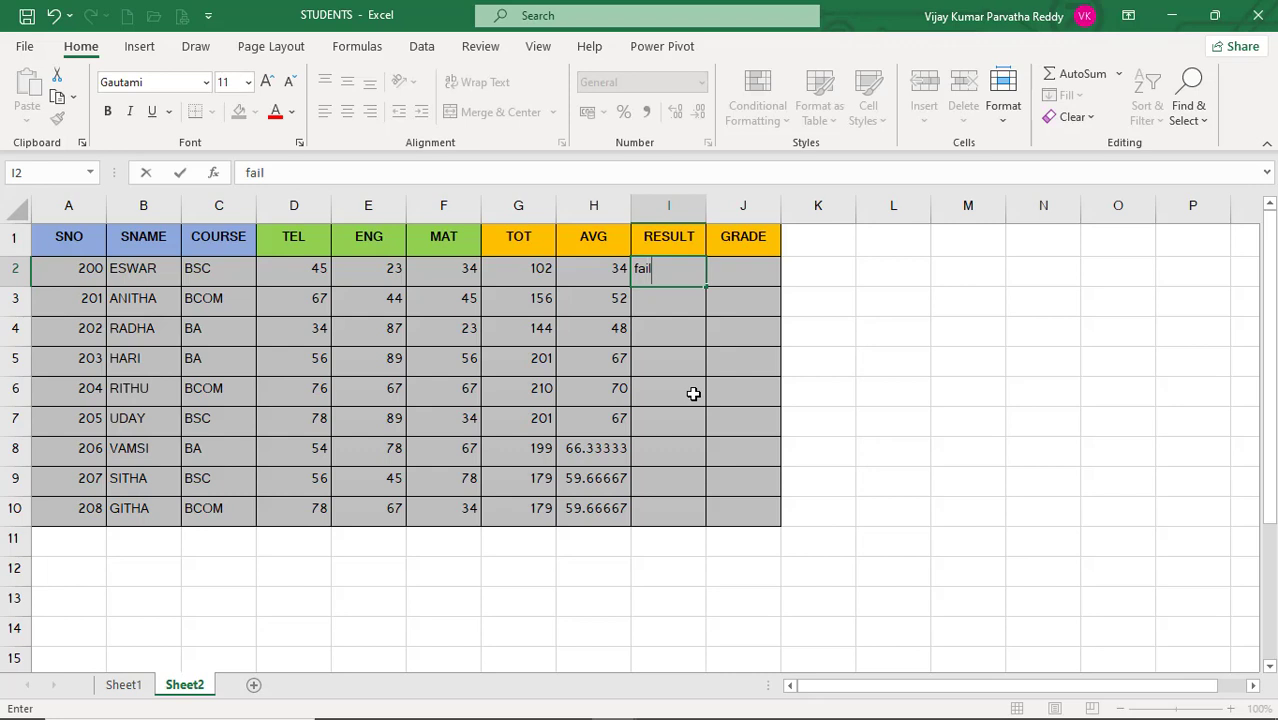
key("Return")
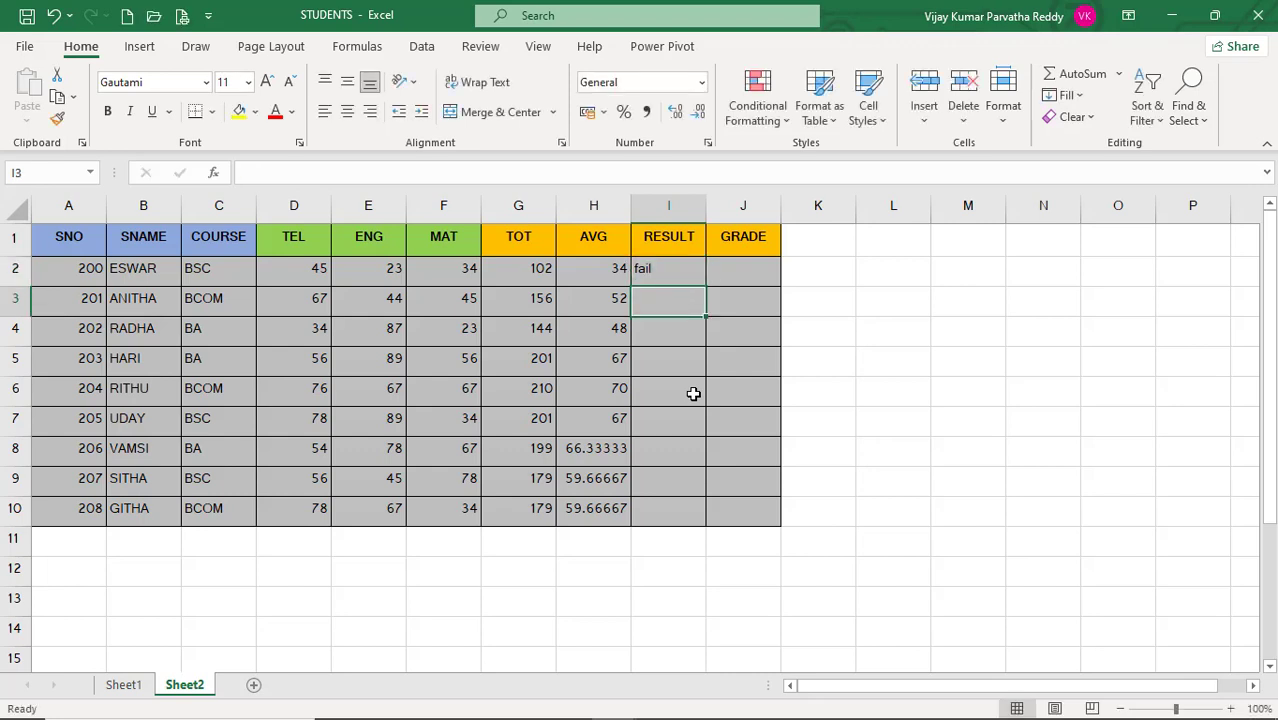
type("pass")
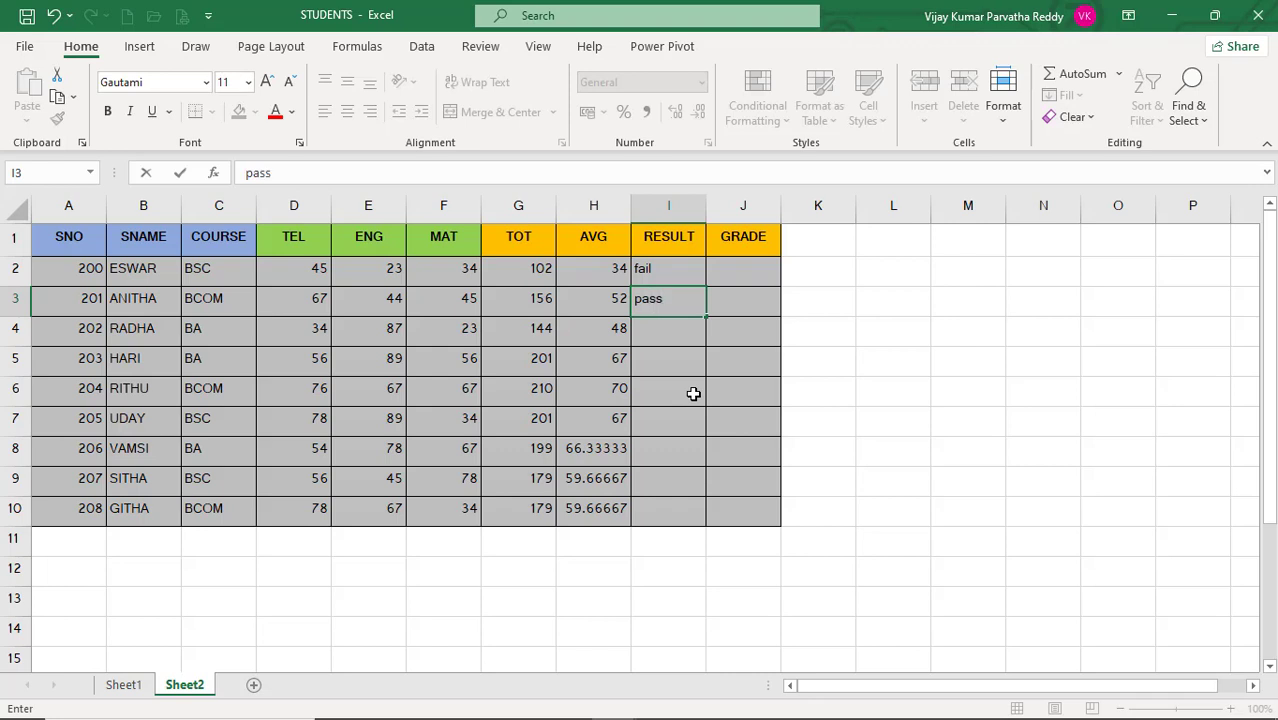
key("Return")
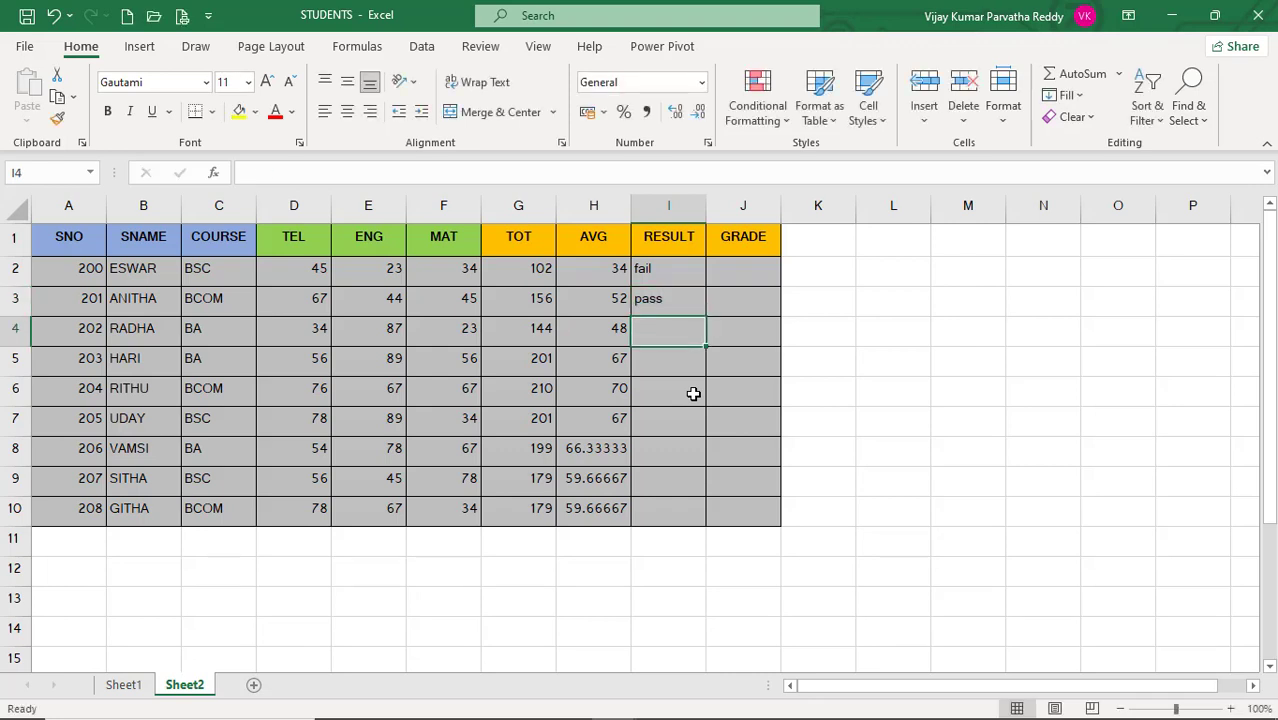
type("fail")
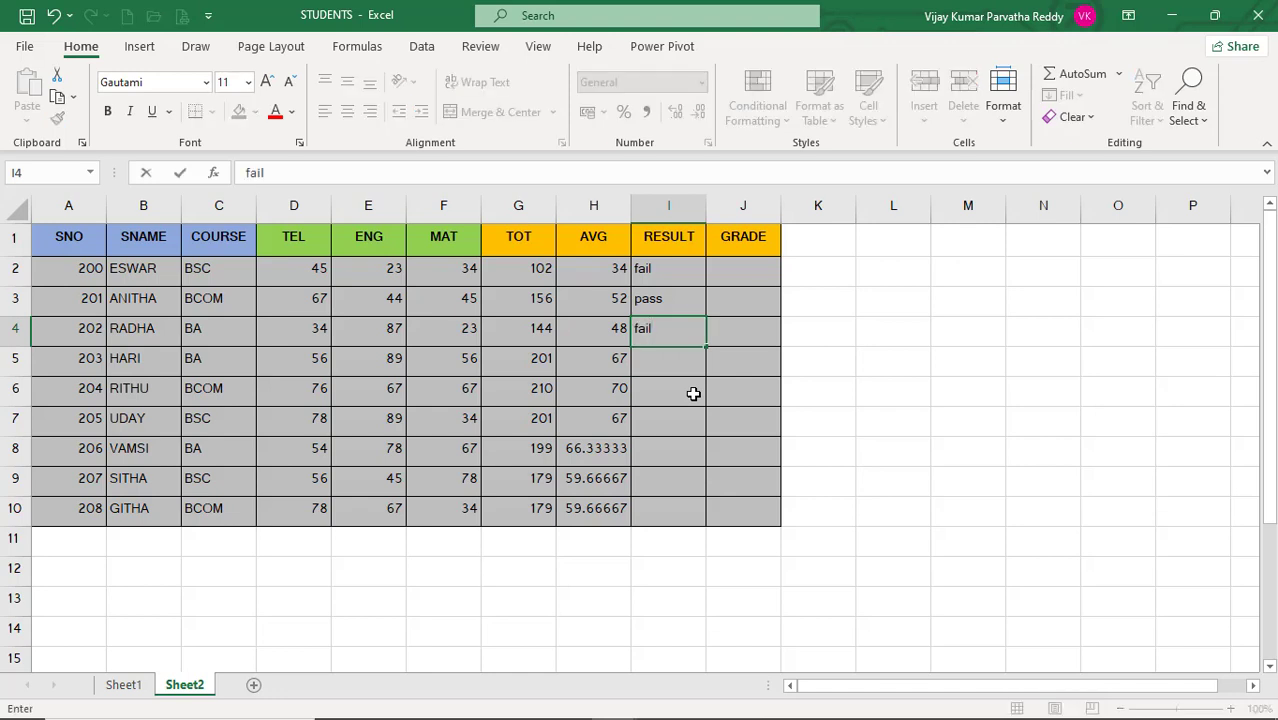
key("Return")
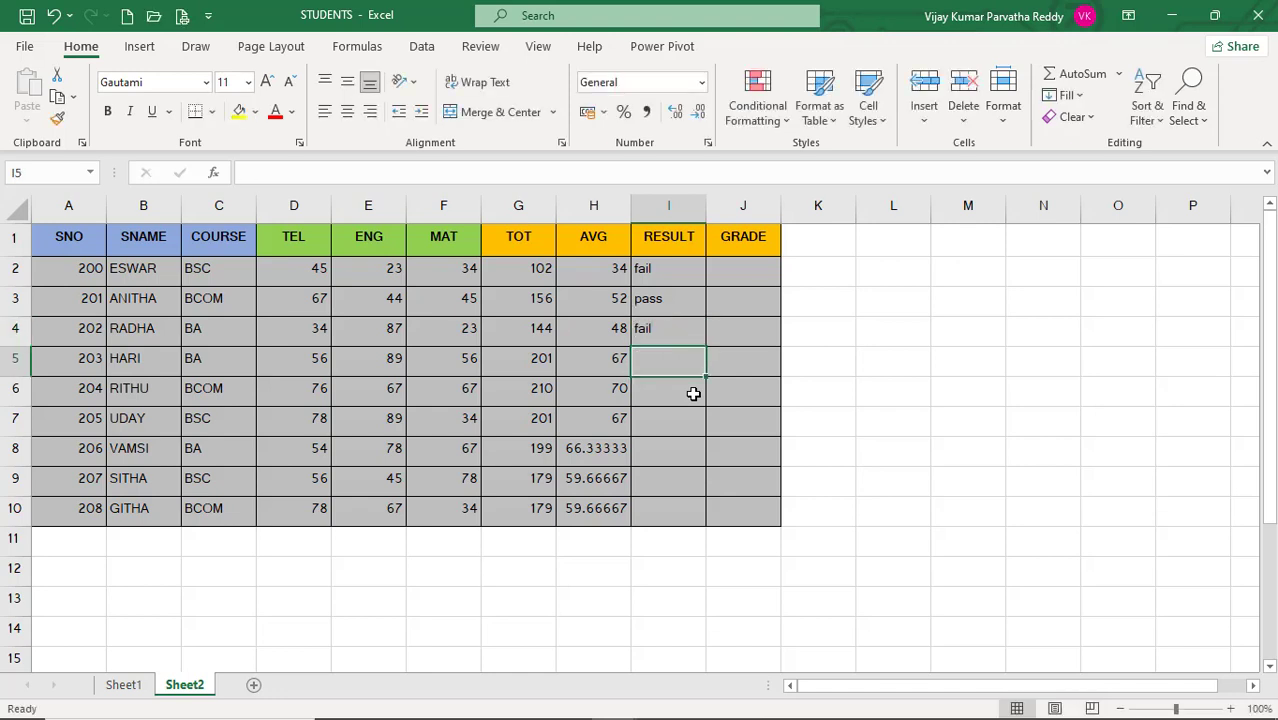
type("pass")
key("Return")
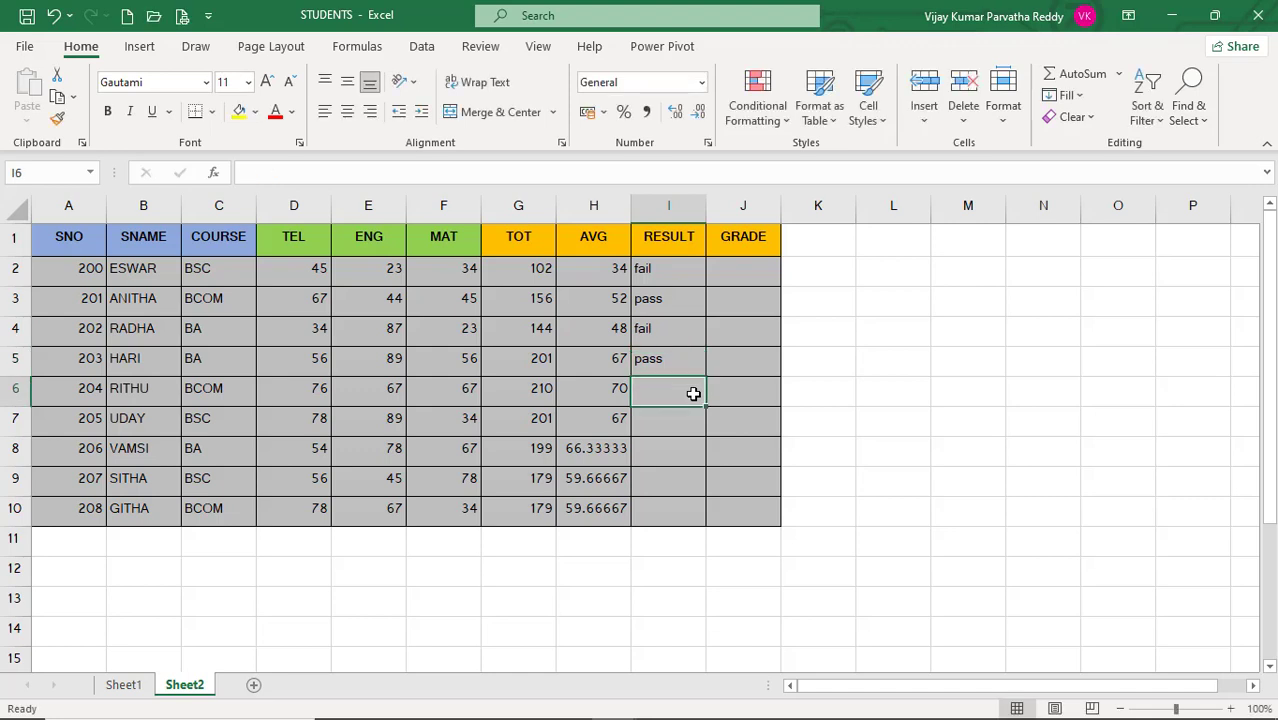
- Fill RESULT cells I6 to I10 with pass, fail, pass, pass and fail
type("pass")
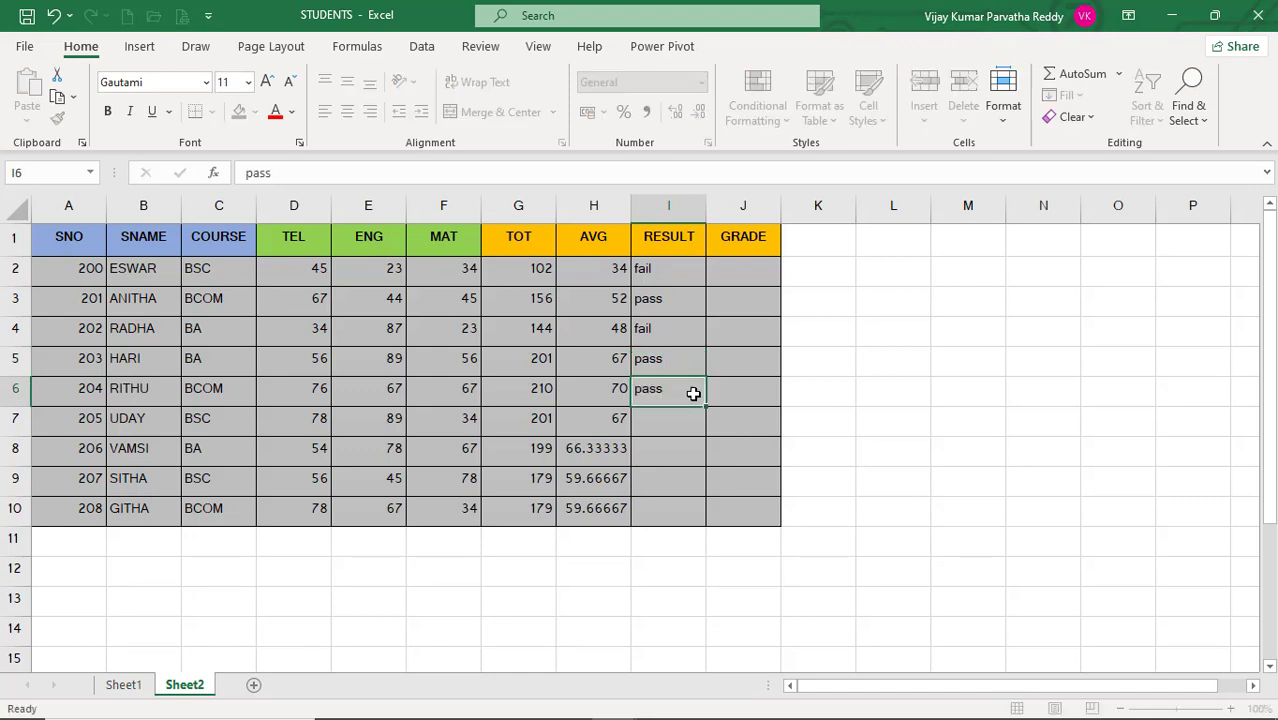
key("Return")
type("fail")
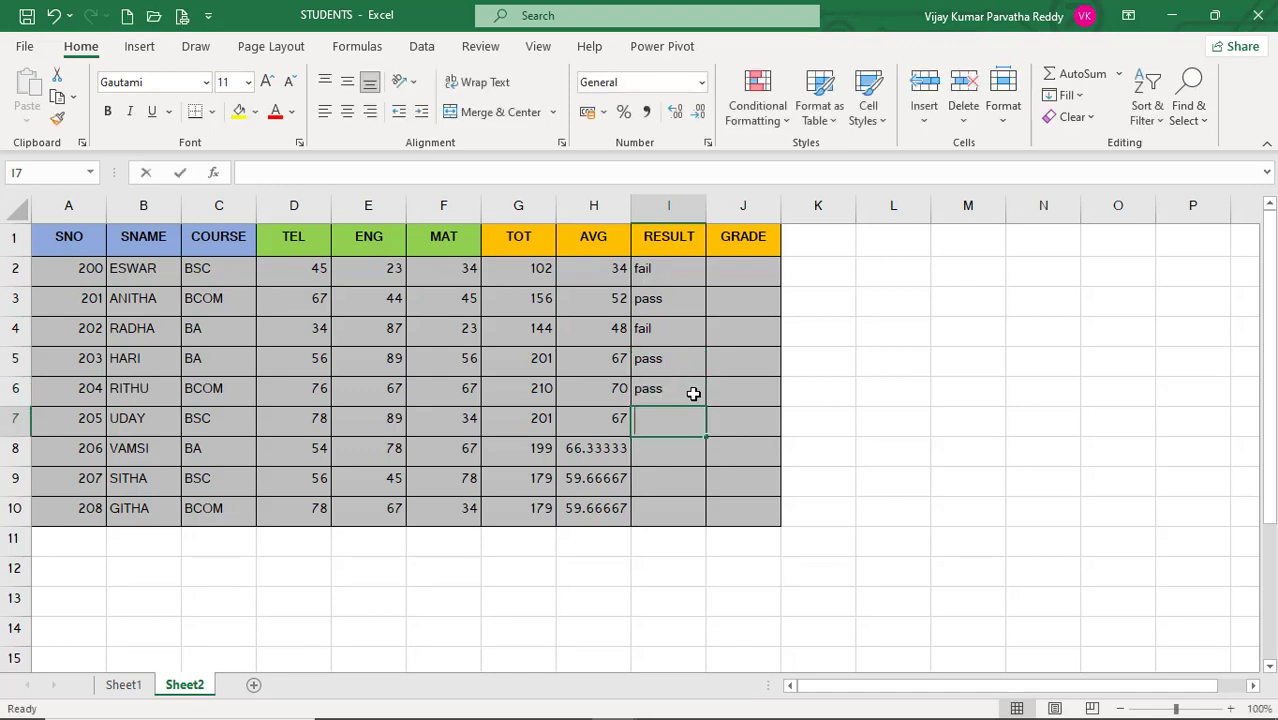
key("Return")
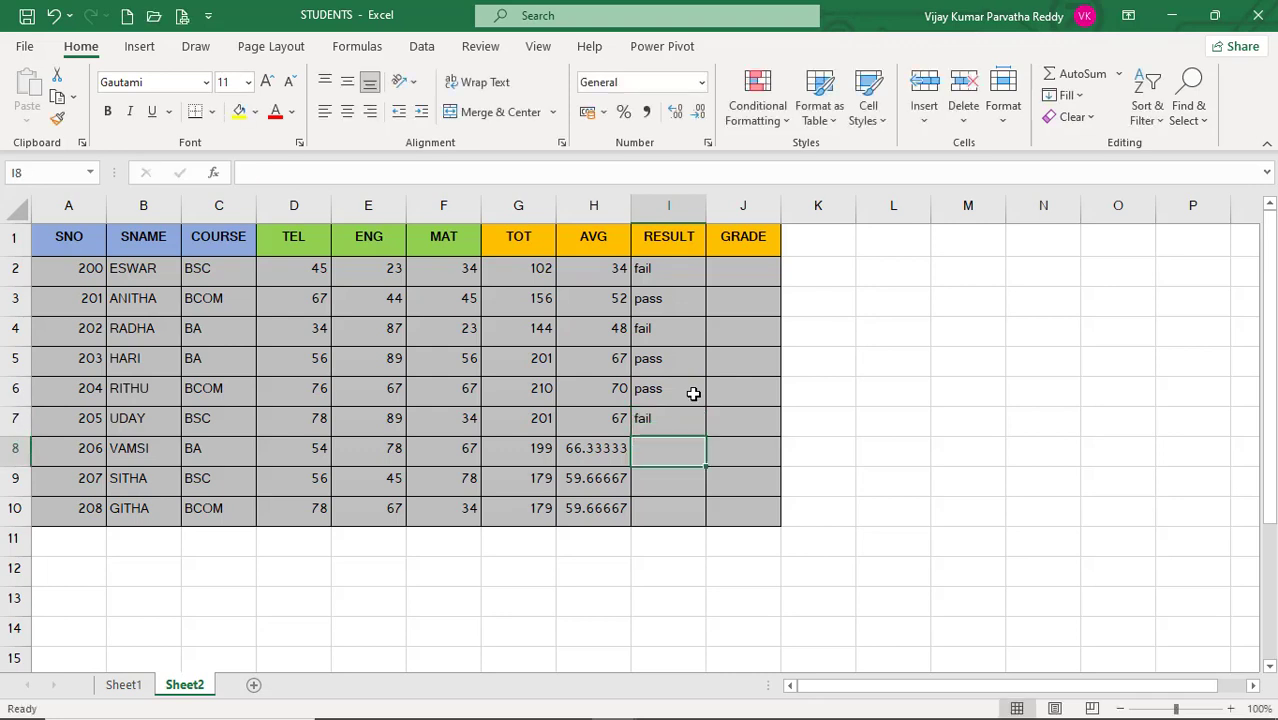
type("pass")
key("Return")
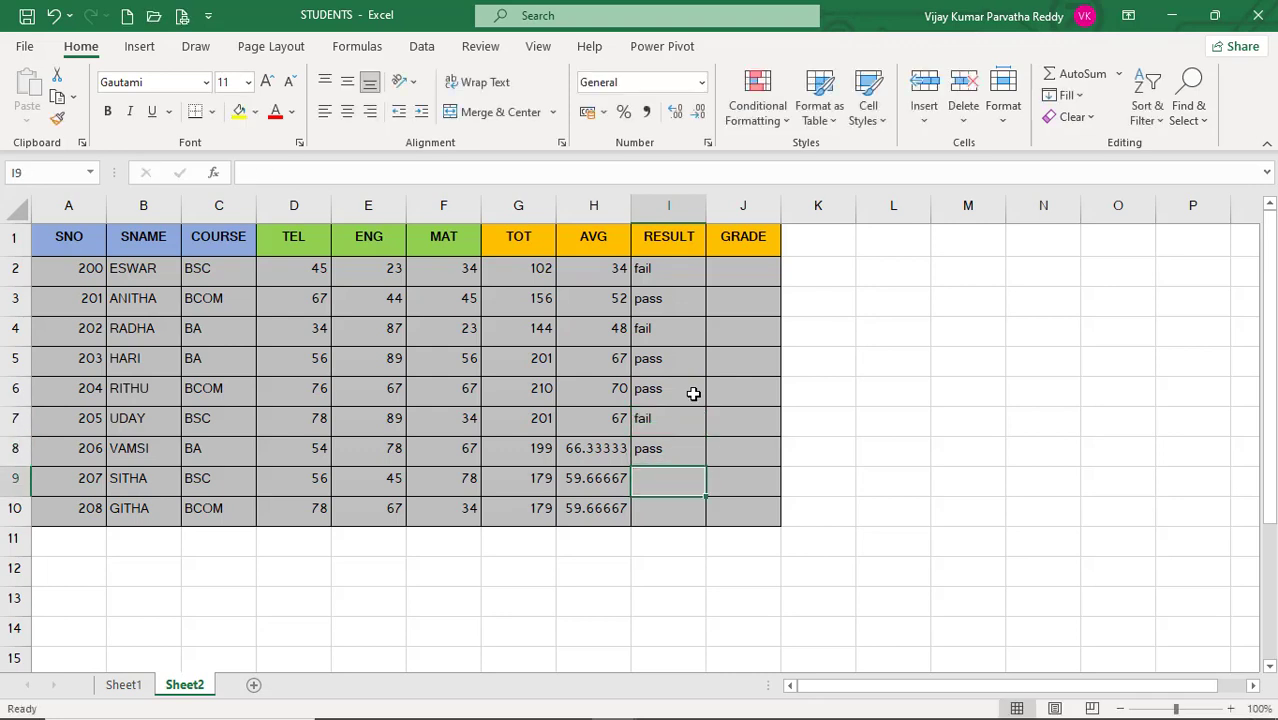
type("pass")
key("Return")
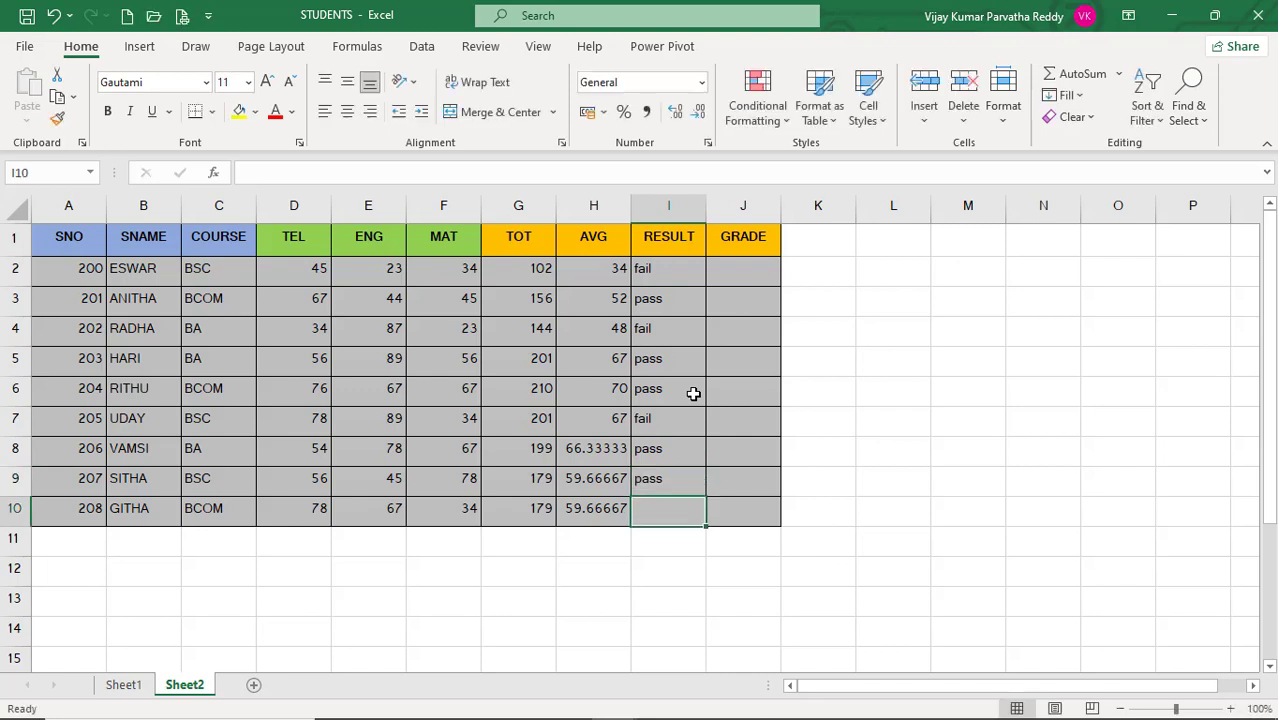
type("fail")
key("Return")
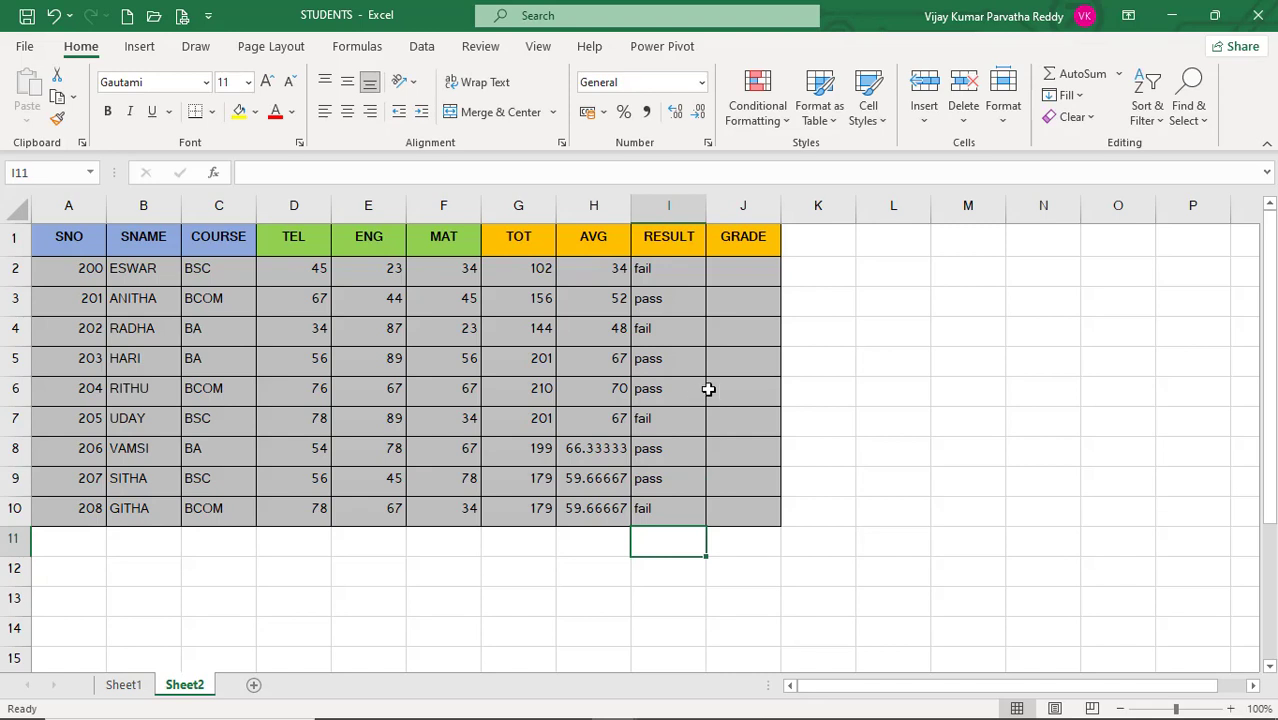
left_click(745, 279)
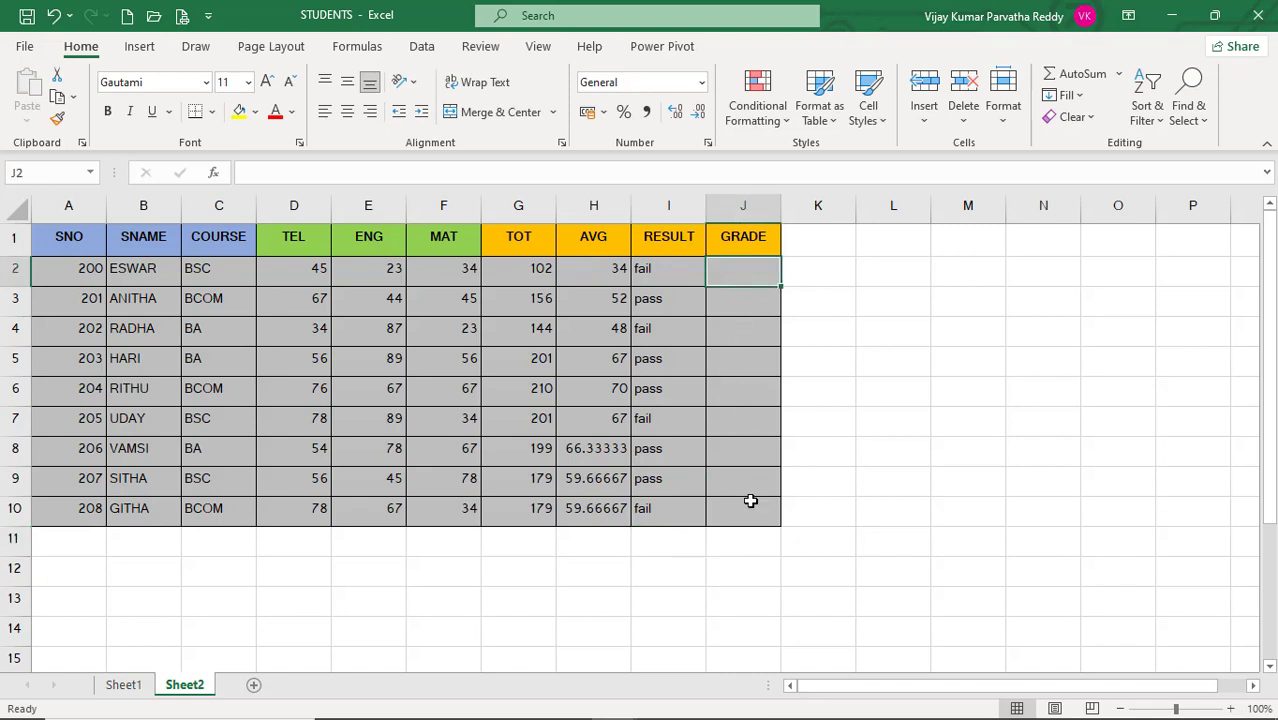
left_click(739, 438)
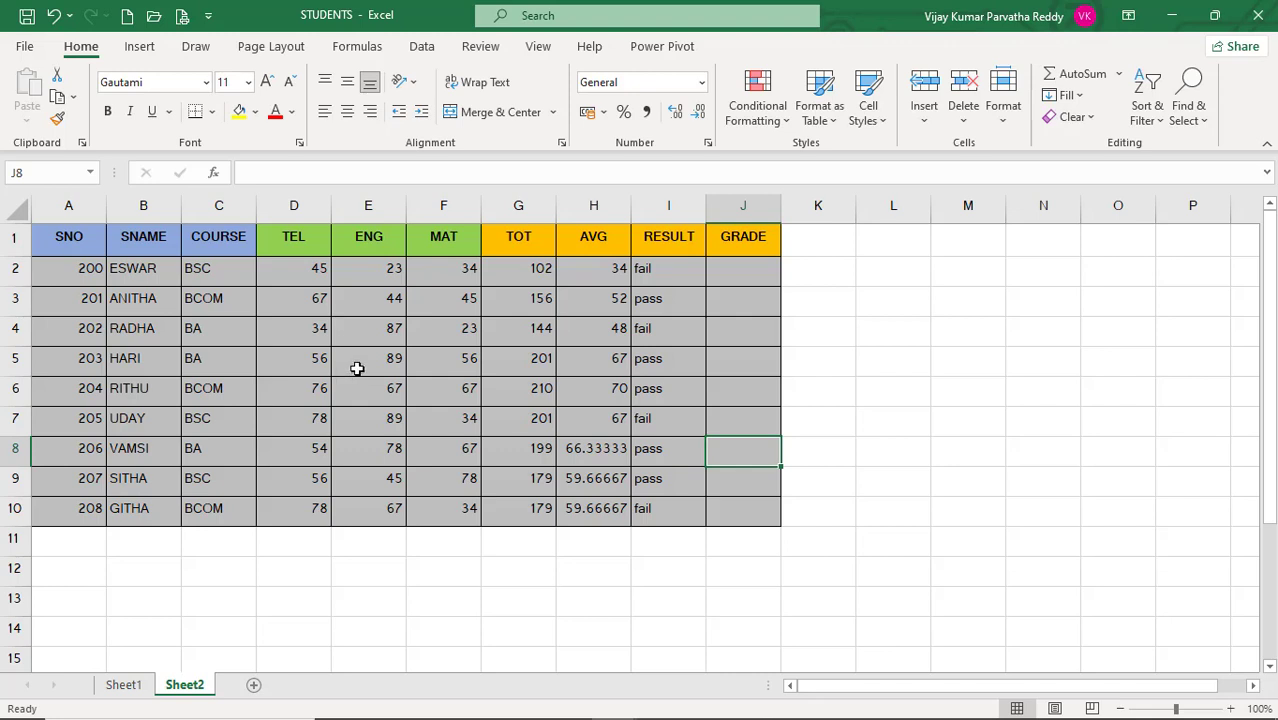
left_click(63, 240)
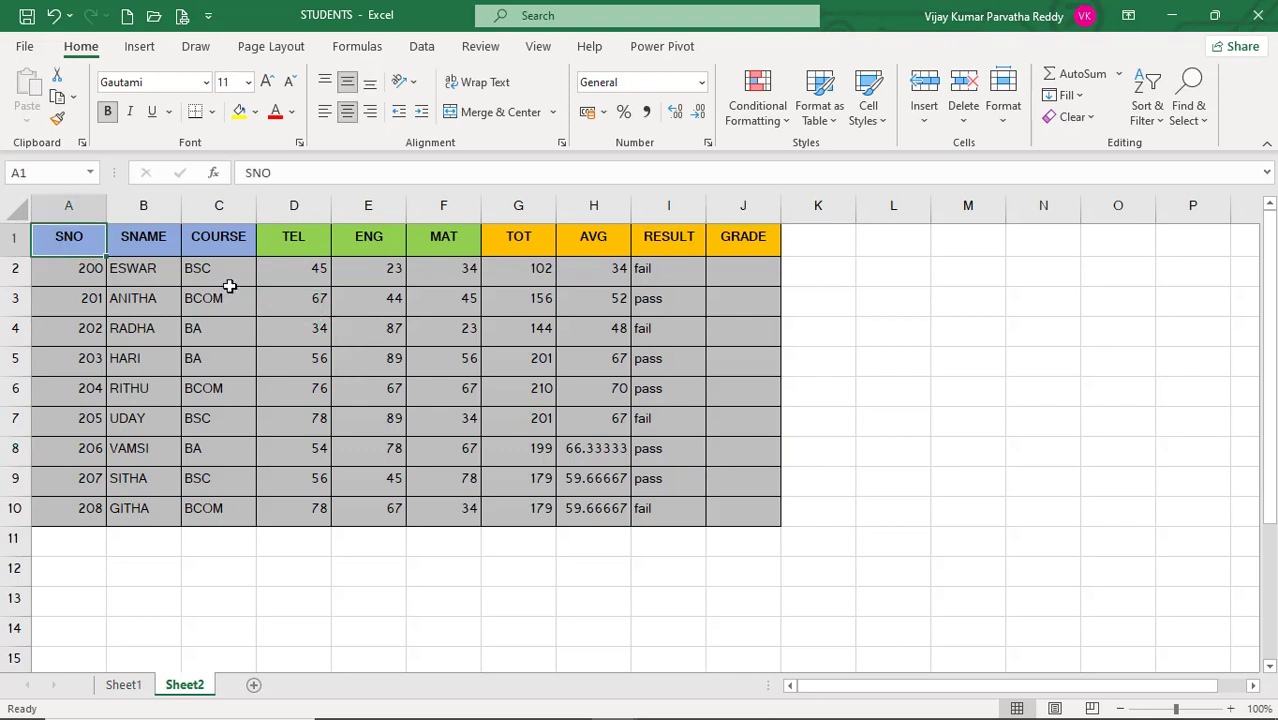
left_click(236, 338)
left_click(274, 371)
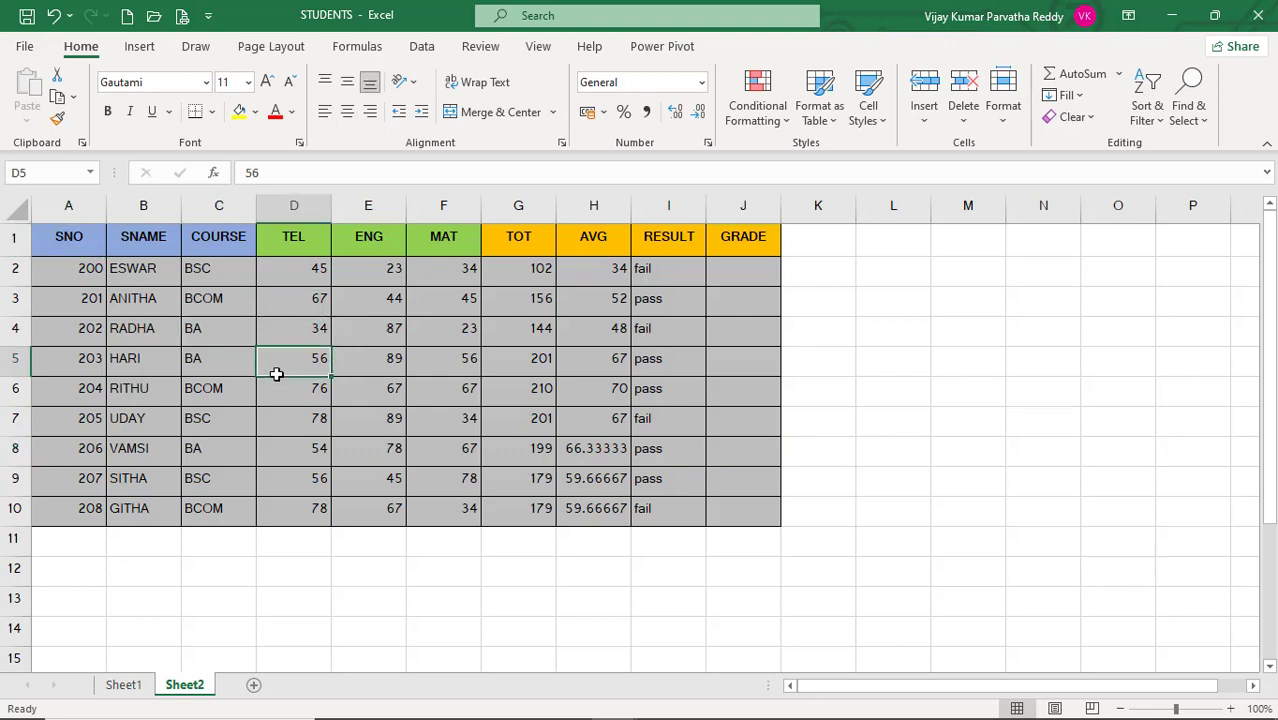
left_click(321, 602)
left_click(298, 371)
- Convert the student data in A1:J10 into a table, using the first row as headers
left_click(66, 240)
left_click_drag(131, 312, 736, 513)
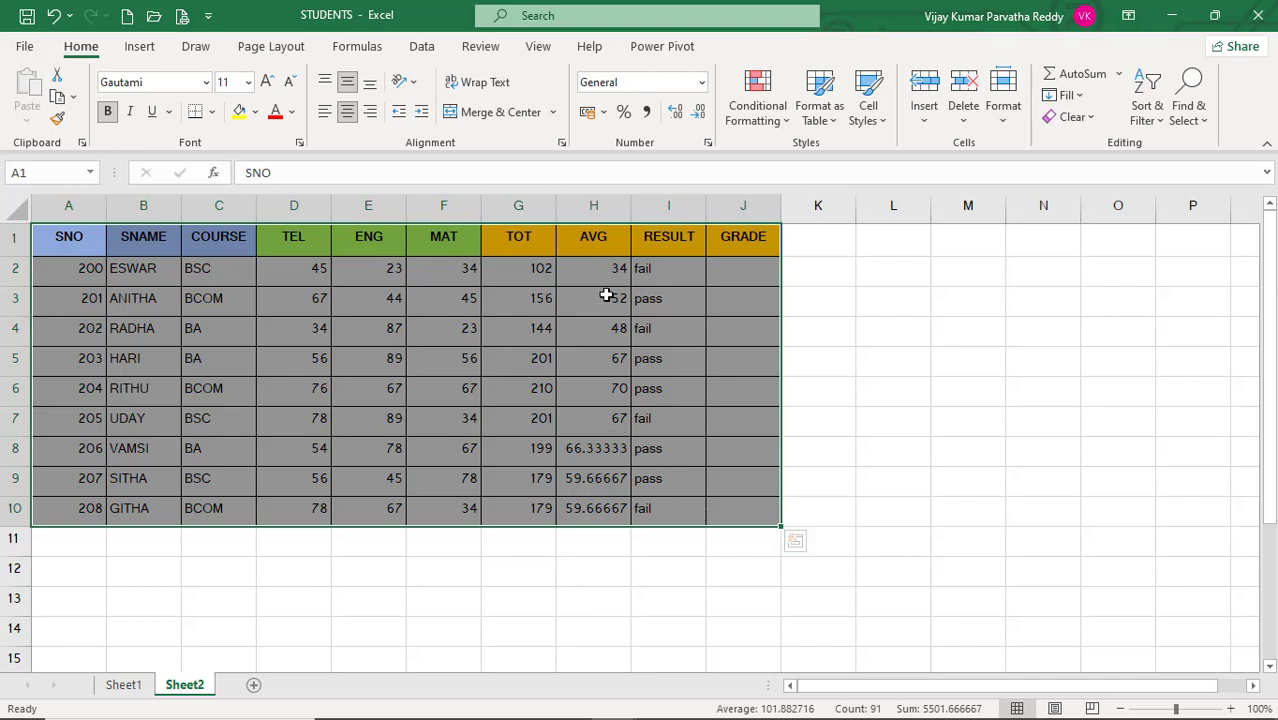
left_click(140, 47)
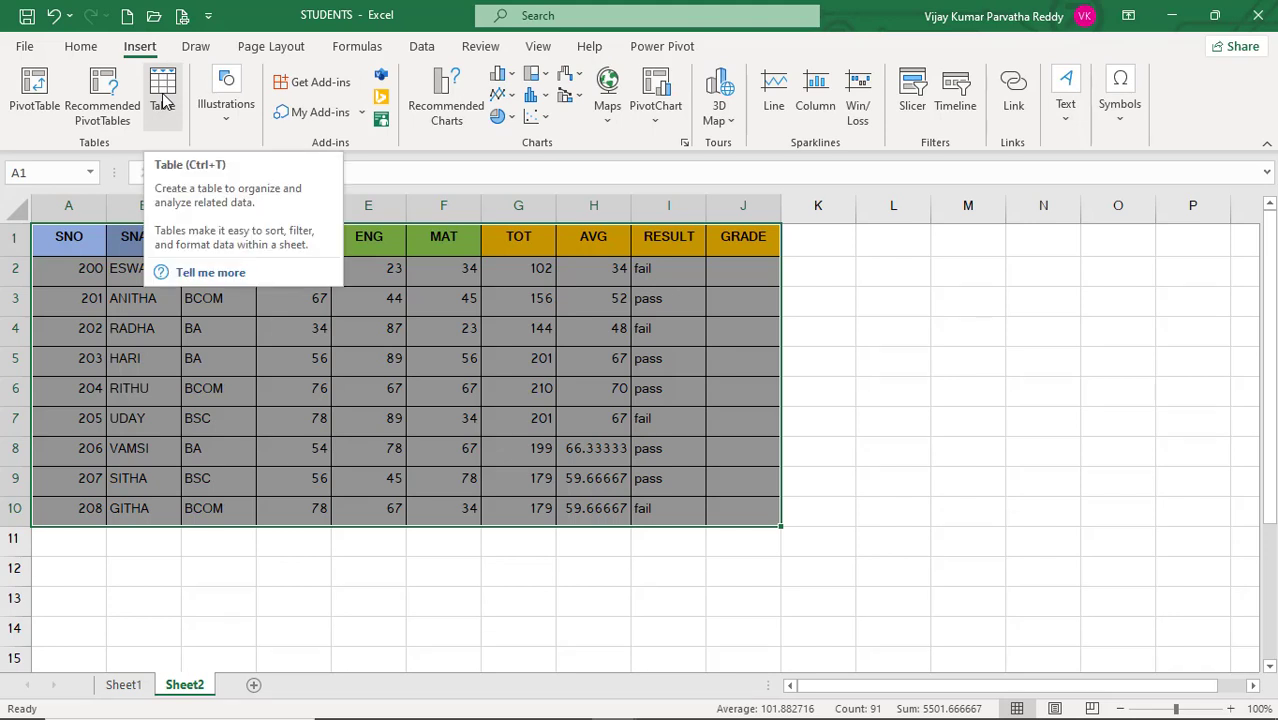
left_click(163, 100)
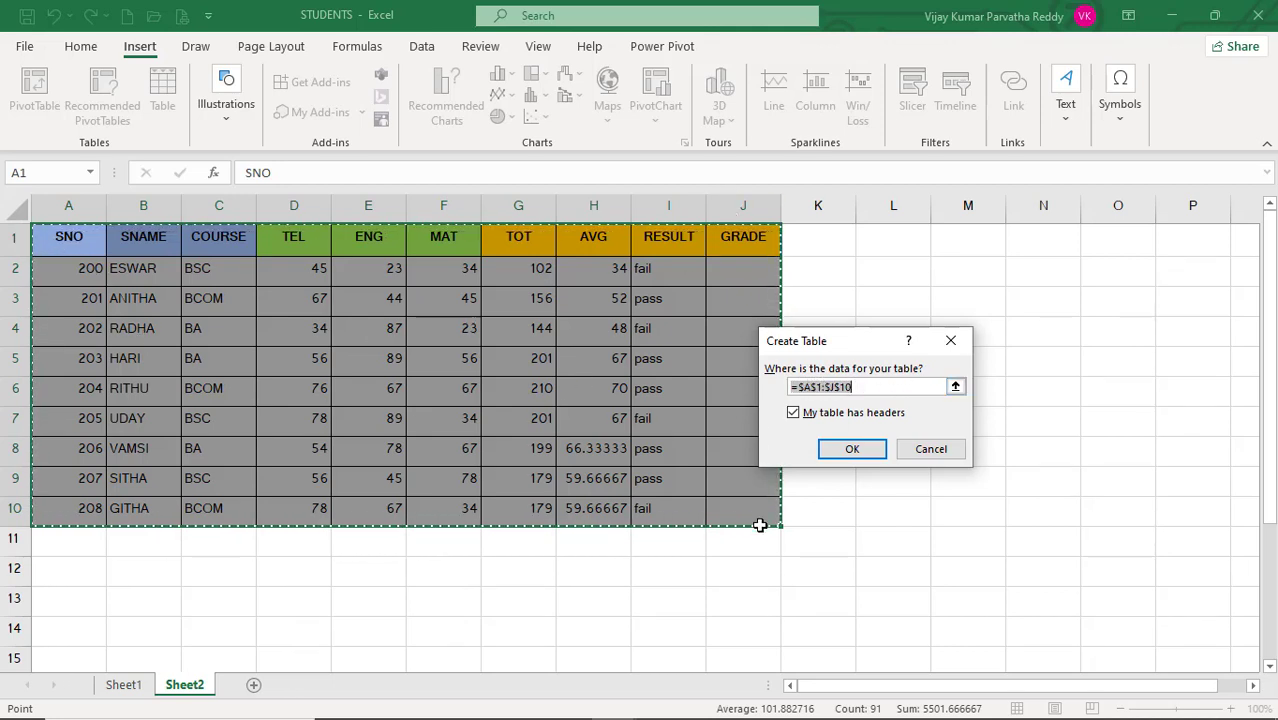
left_click(851, 449)
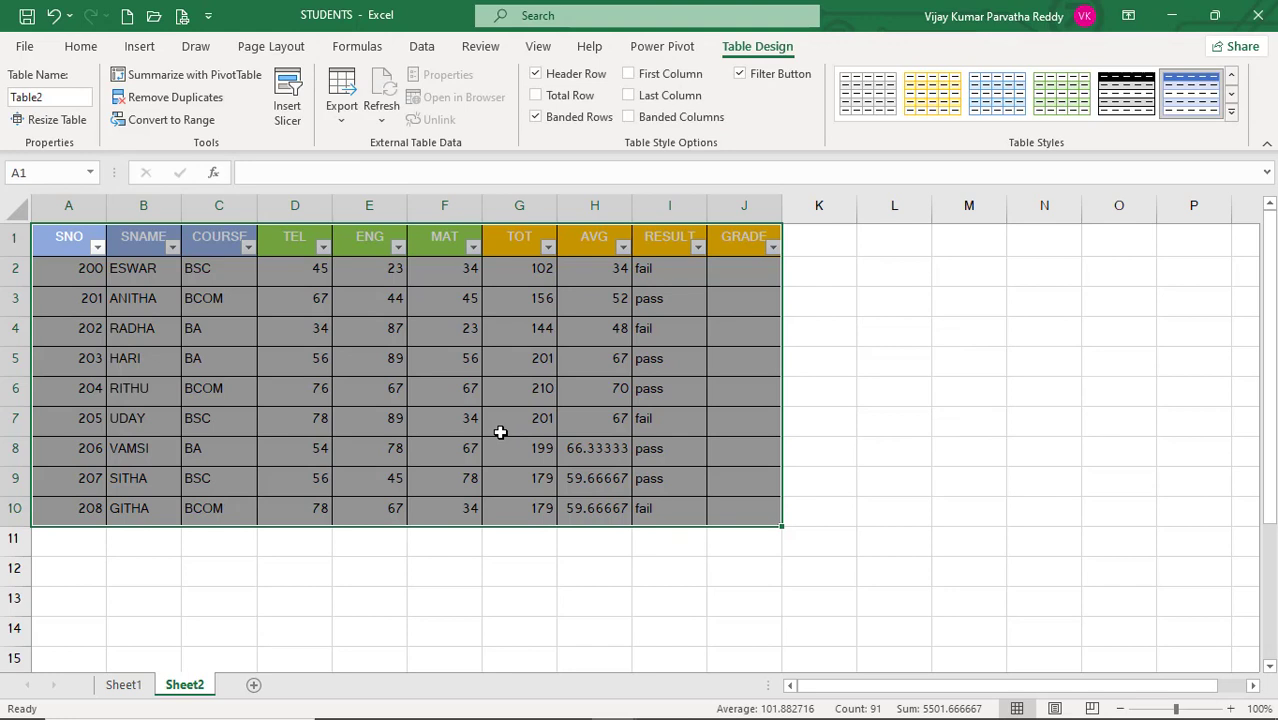
- Compare the single-row headers of the new student table with the merged two-level headings on Sheet1
left_click(357, 398)
left_click(131, 250)
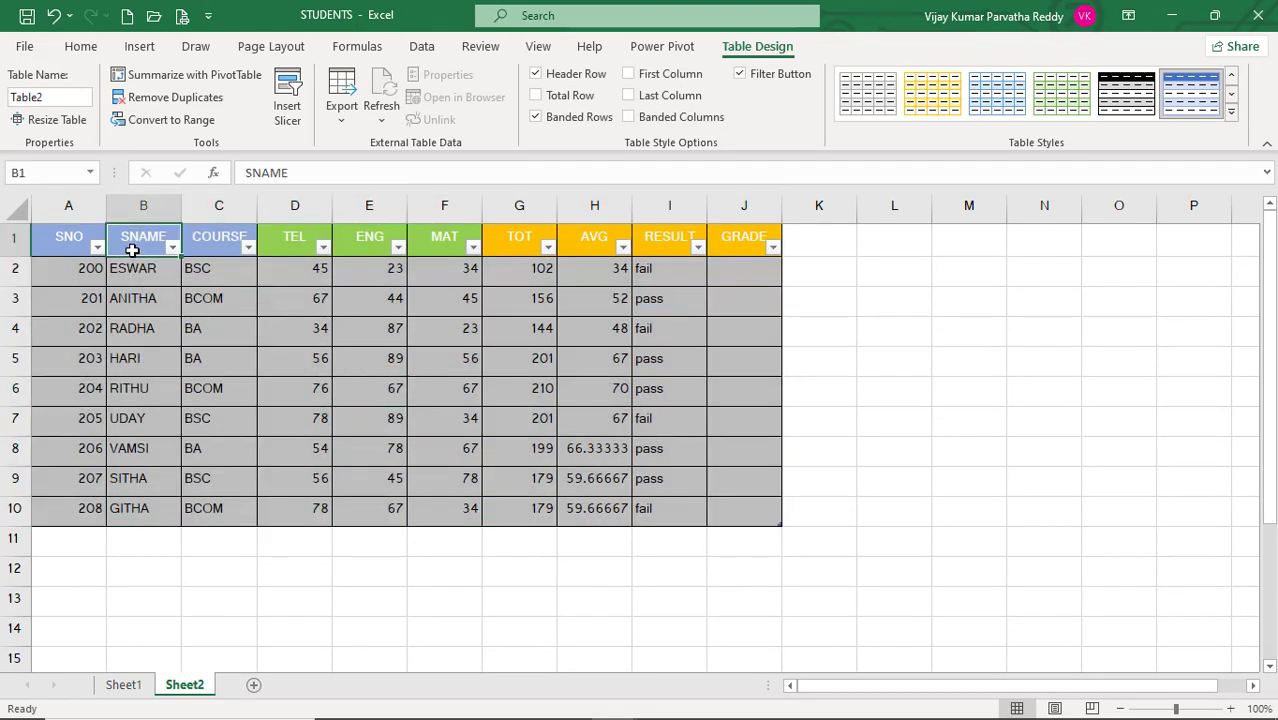
left_click(64, 246)
left_click(135, 250)
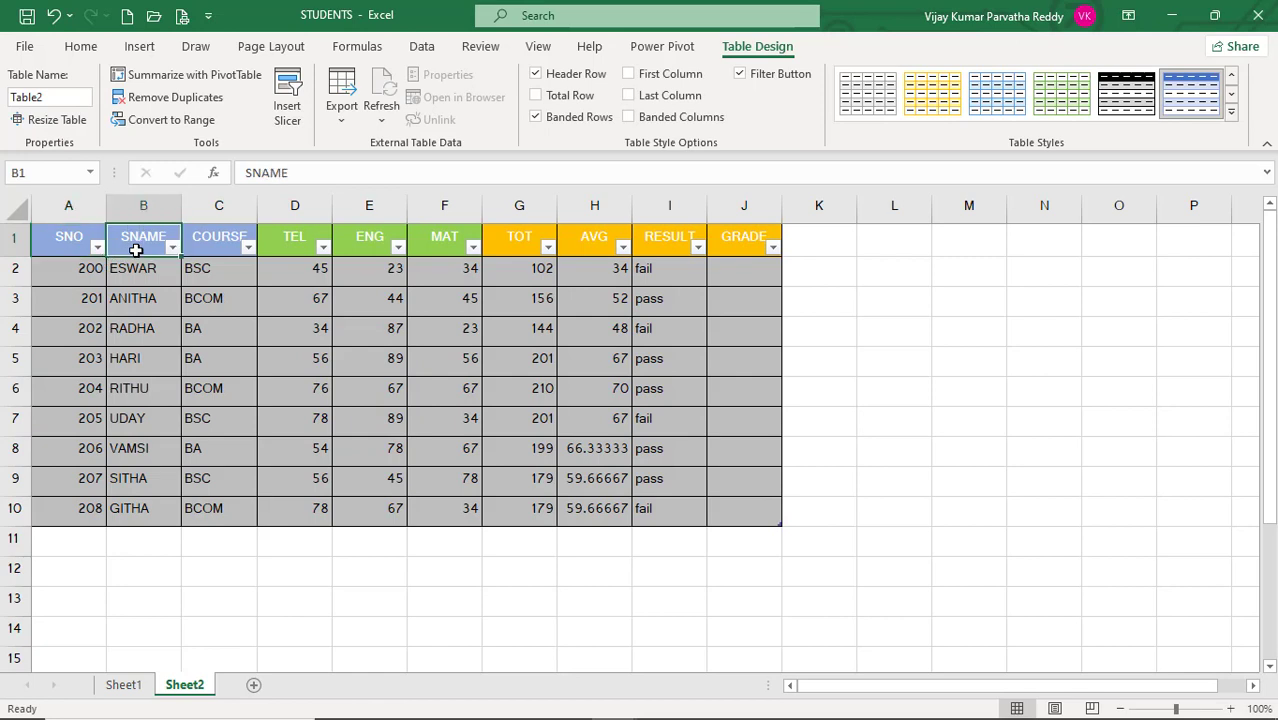
left_click(219, 247)
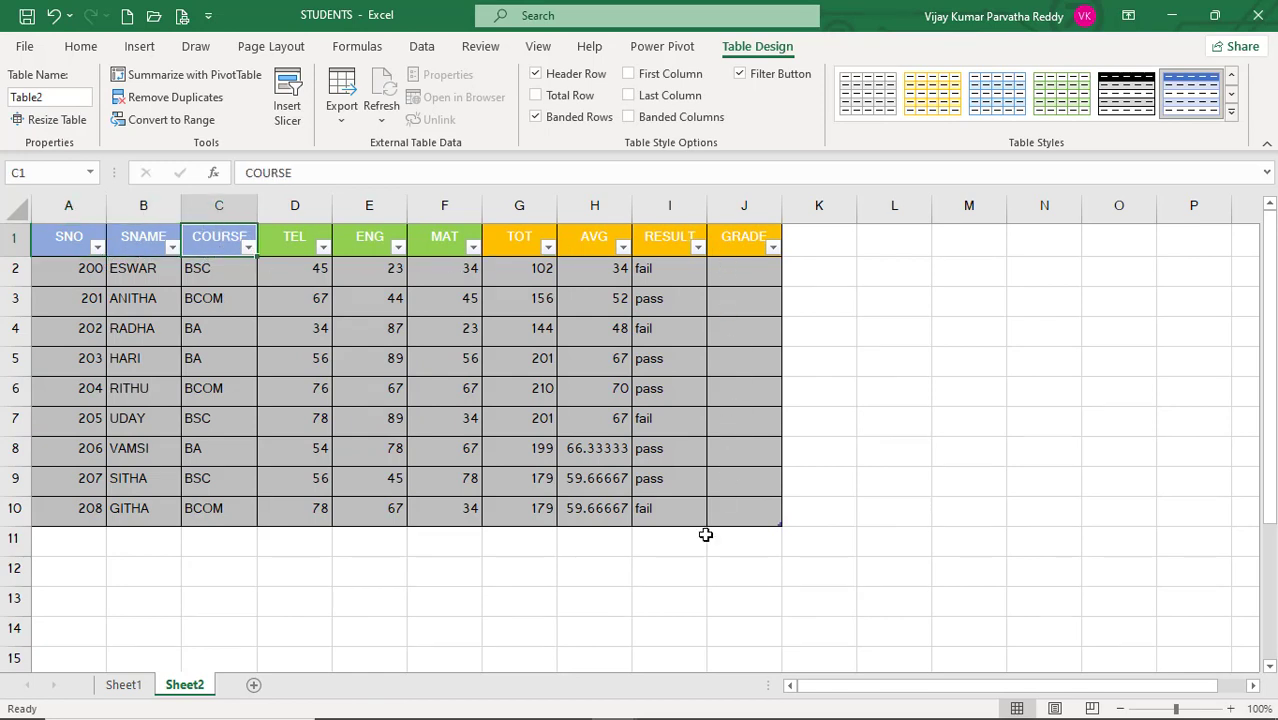
left_click(112, 688)
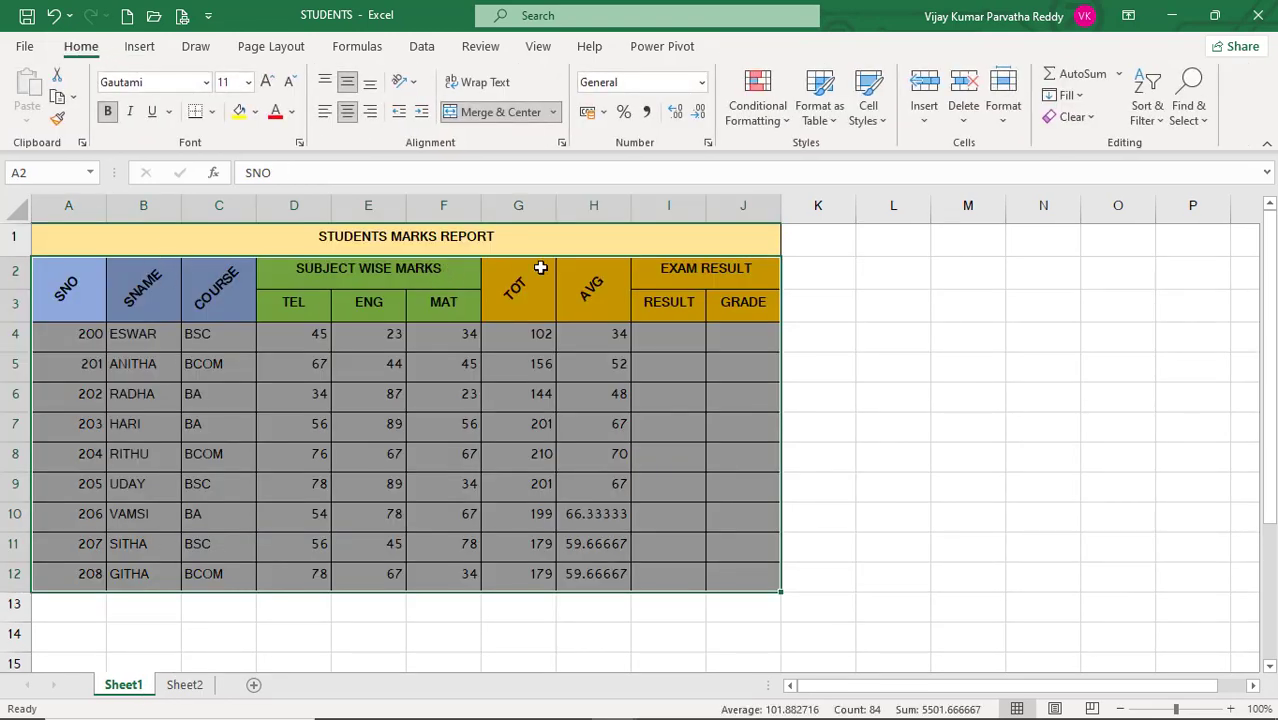
left_click(393, 282)
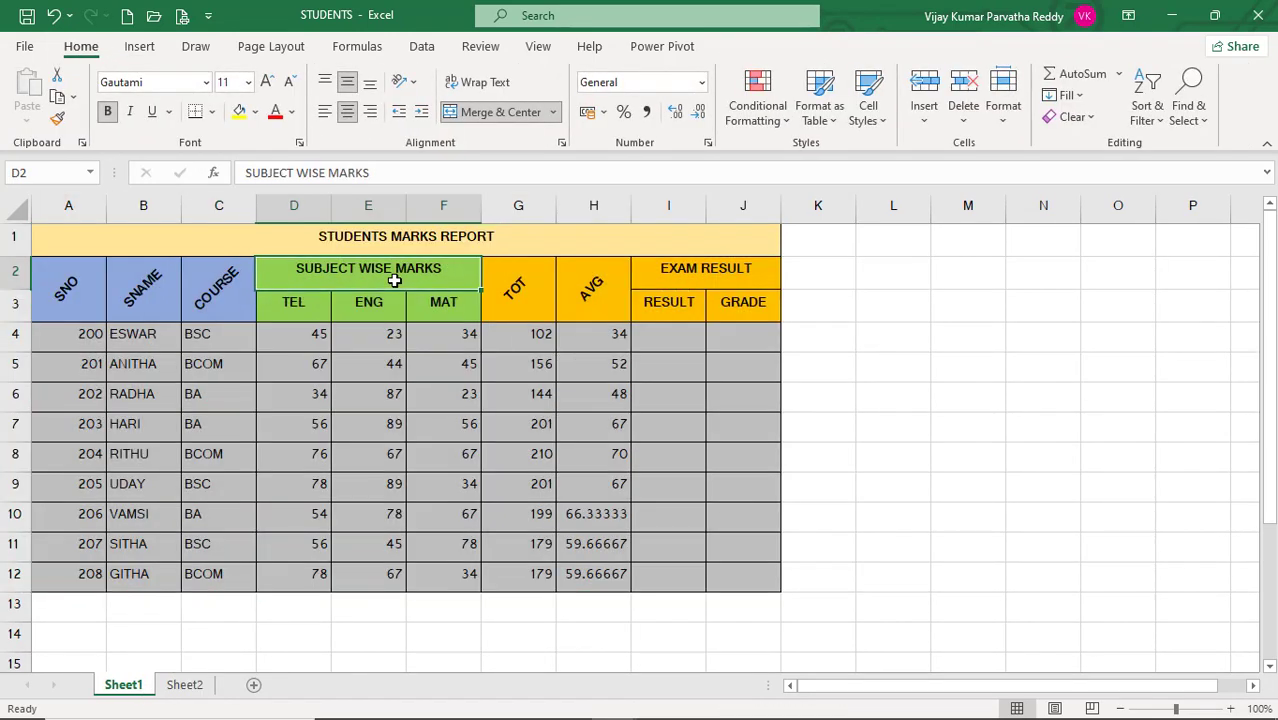
left_click(372, 314)
left_click(442, 331)
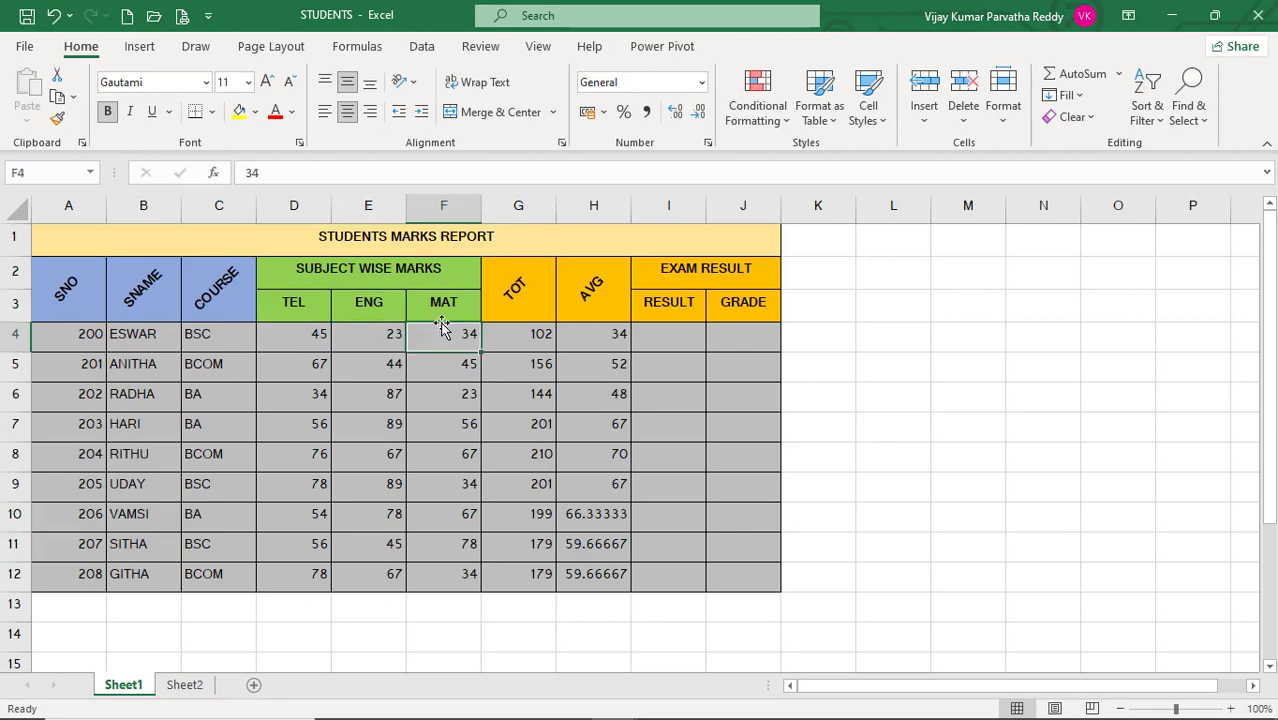
left_click(447, 307)
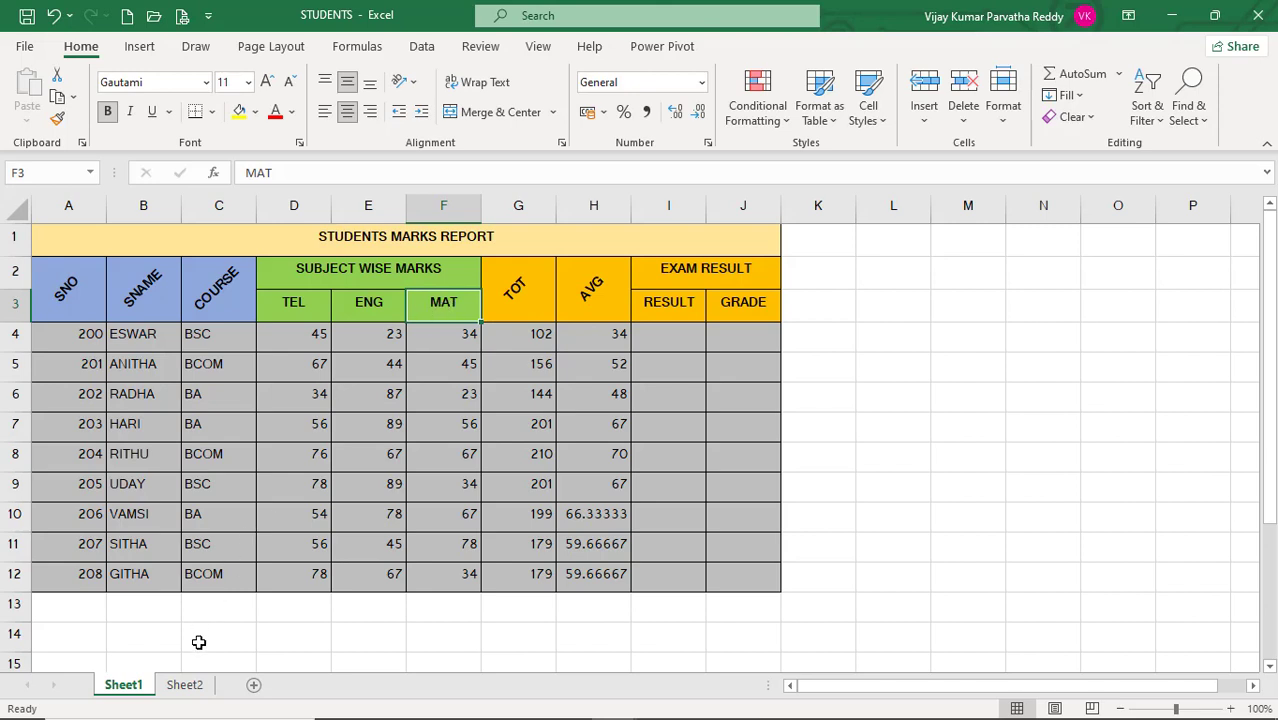
- Return to Sheet2 and rename the sheet as "table & pivot table"
left_click(190, 689)
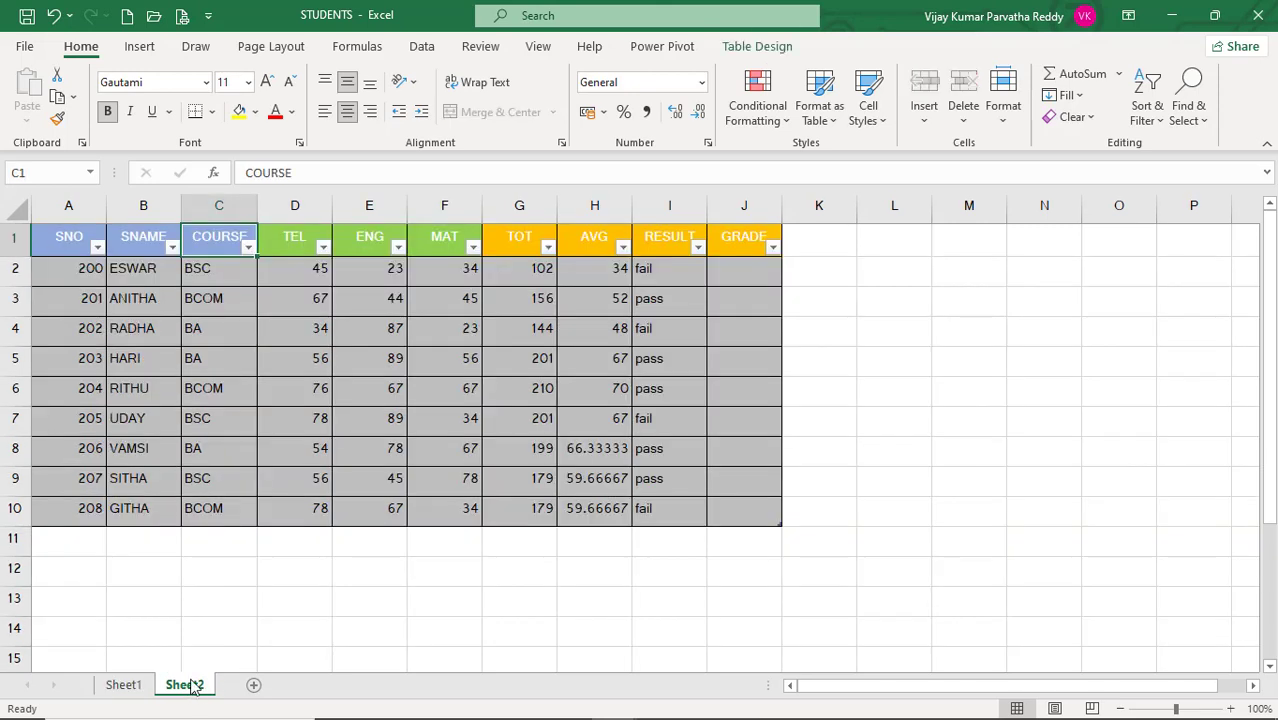
right_click(193, 687)
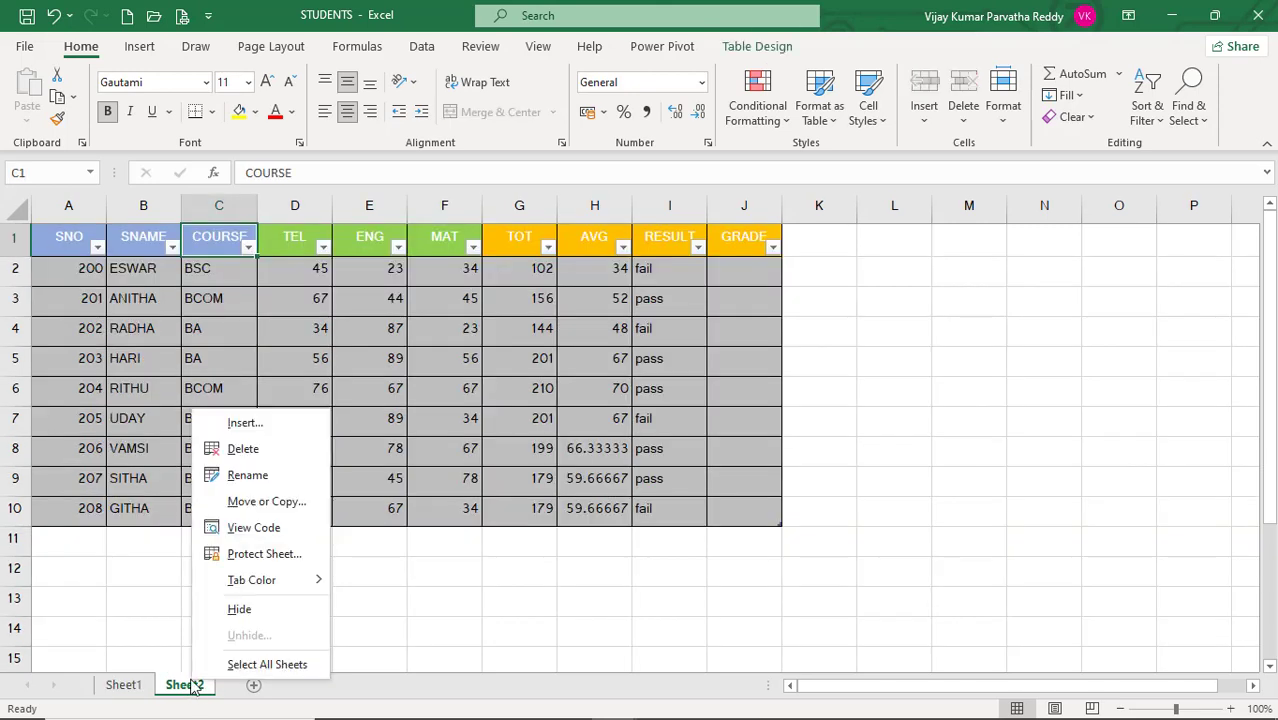
left_click(247, 476)
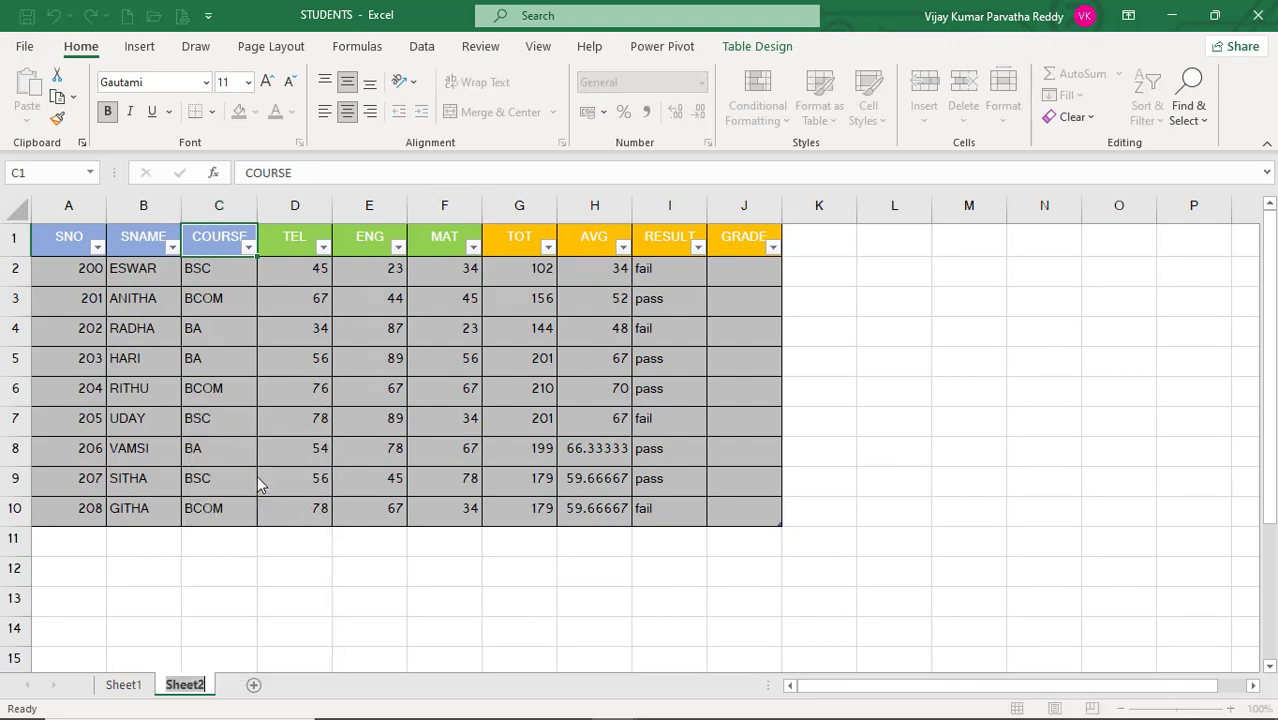
type("tab")
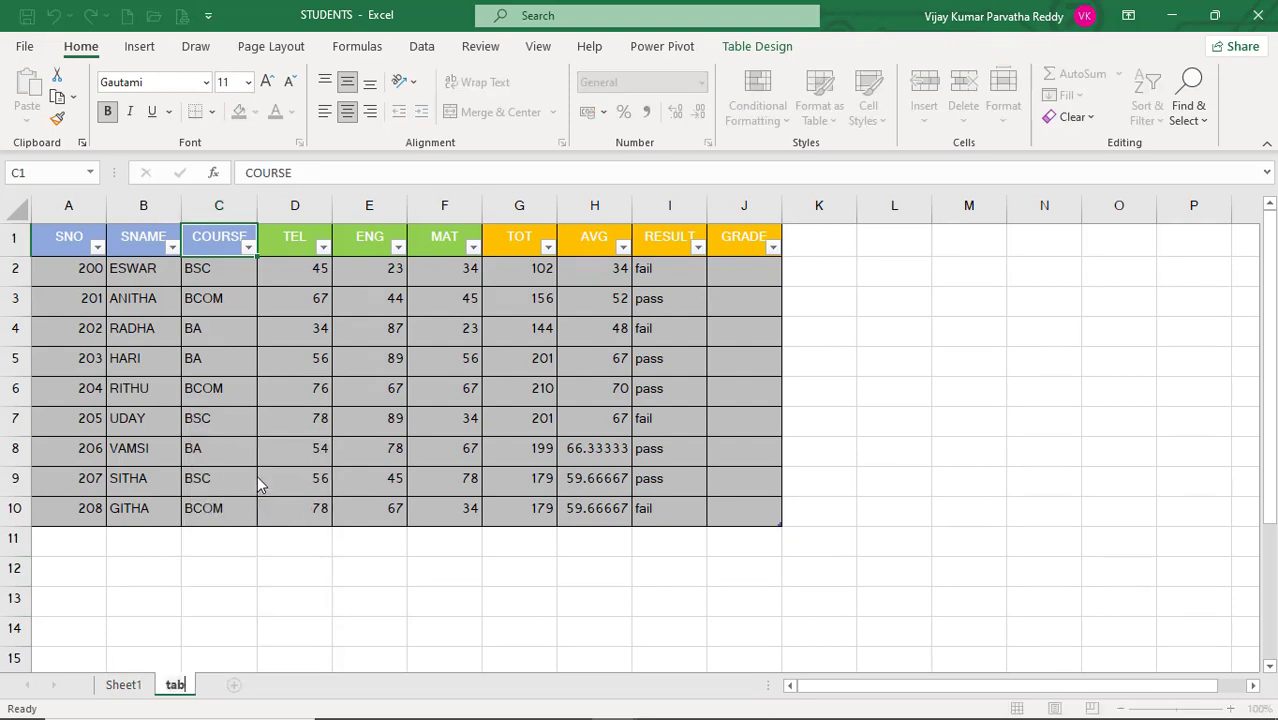
type("le & pivo")
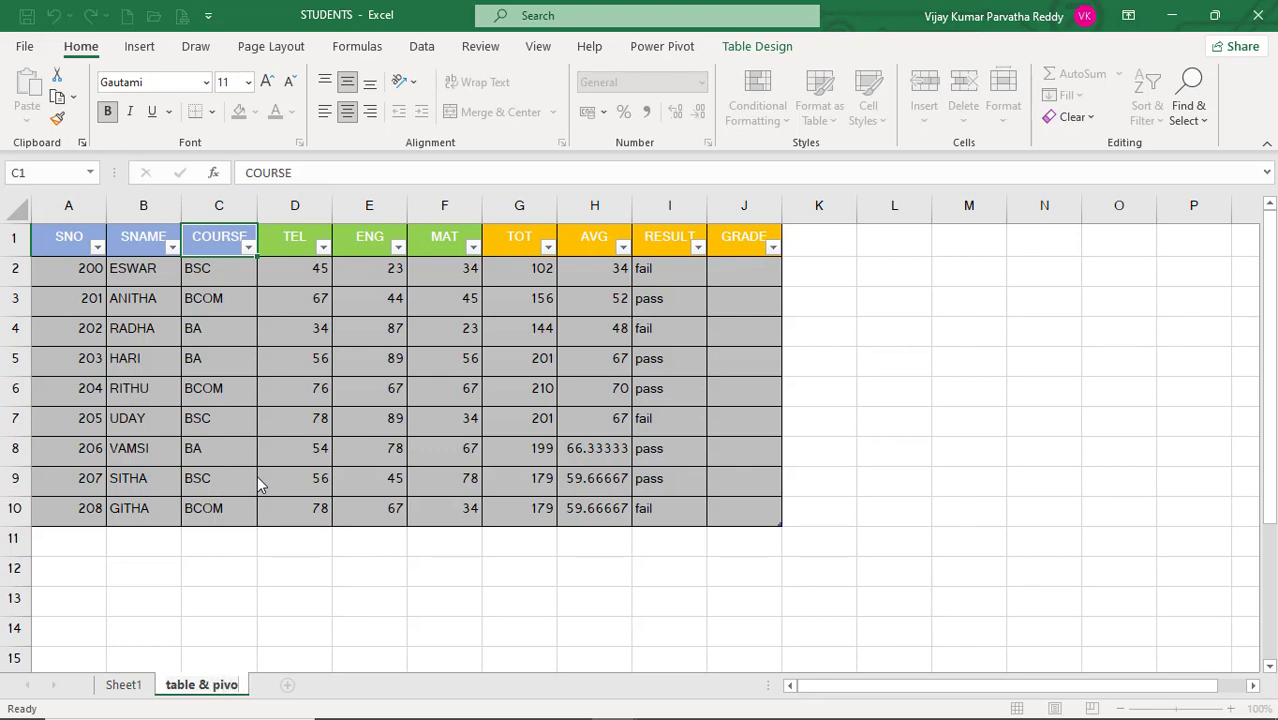
type("t table")
left_click(444, 572)
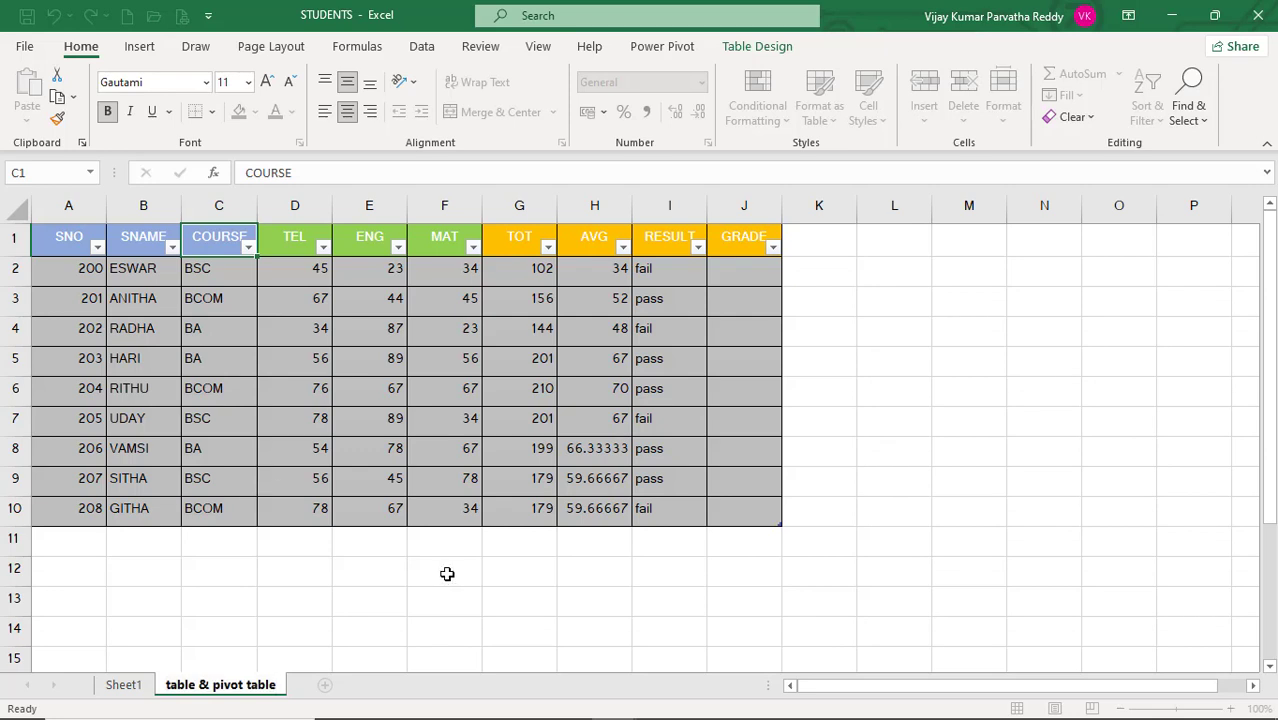
- View the sort and filter options of the student table's COURSE column, leaving the data unfiltered
left_click(350, 607)
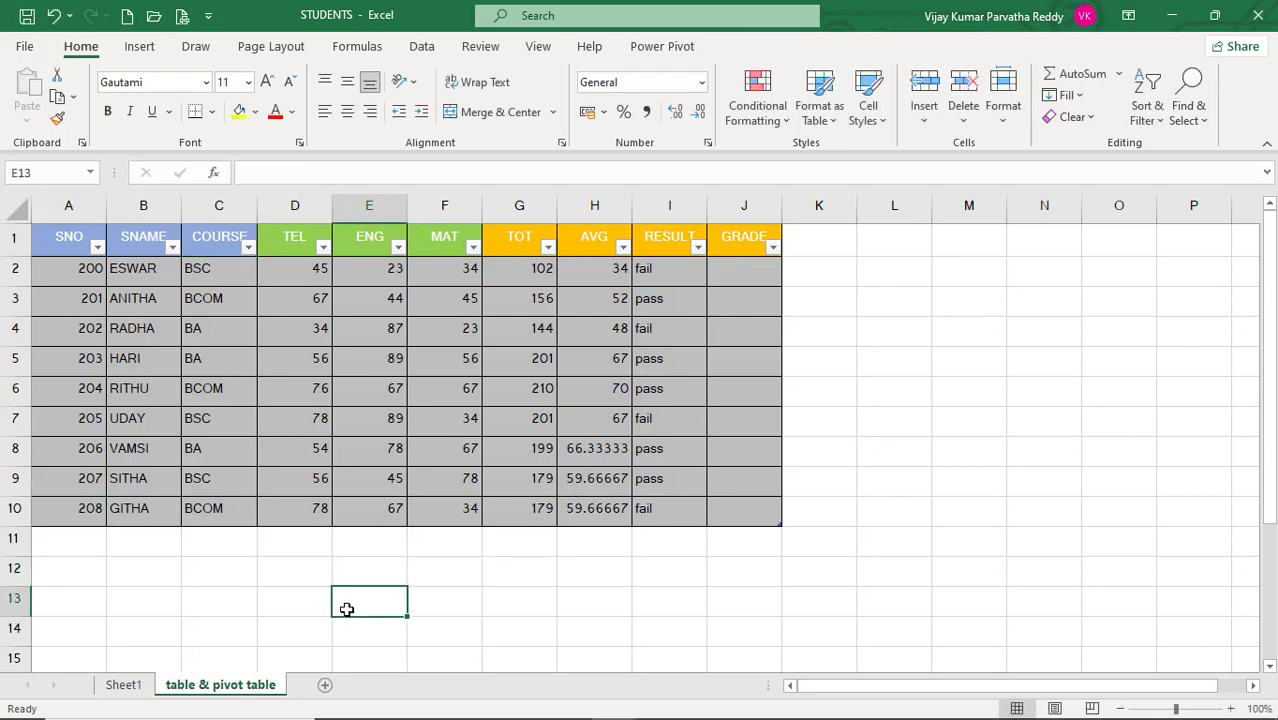
left_click(276, 592)
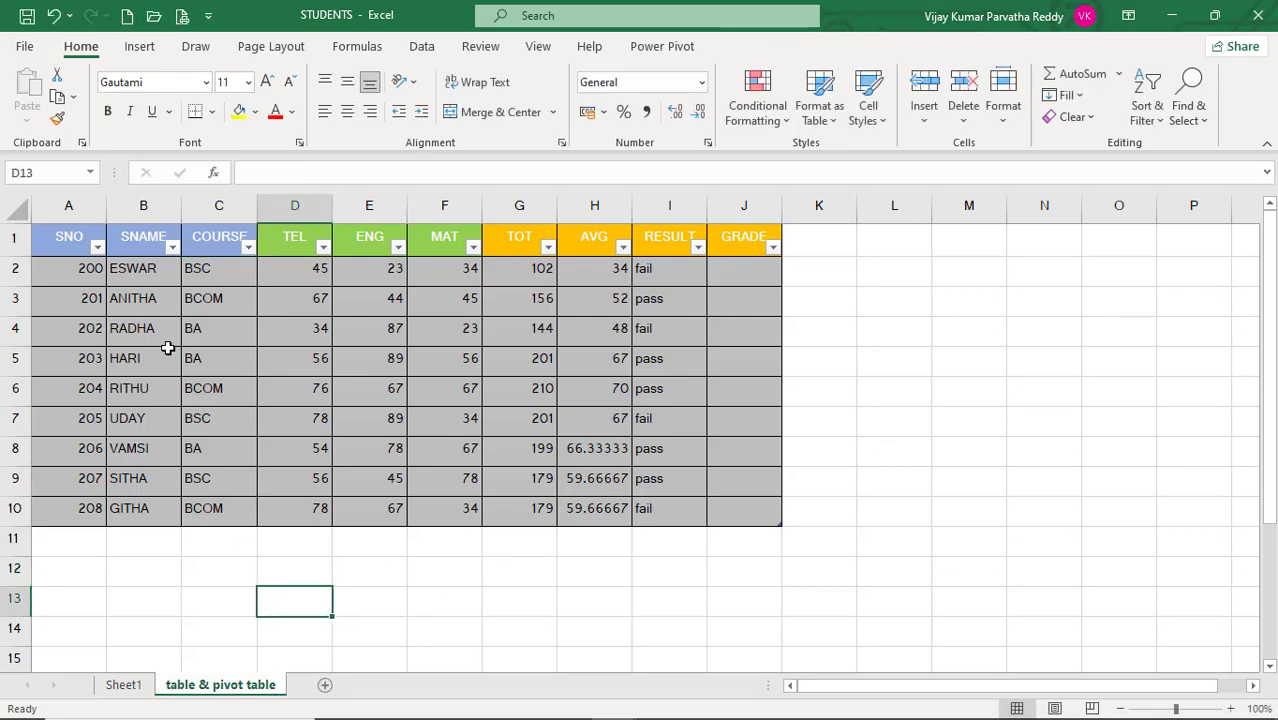
left_click(258, 388)
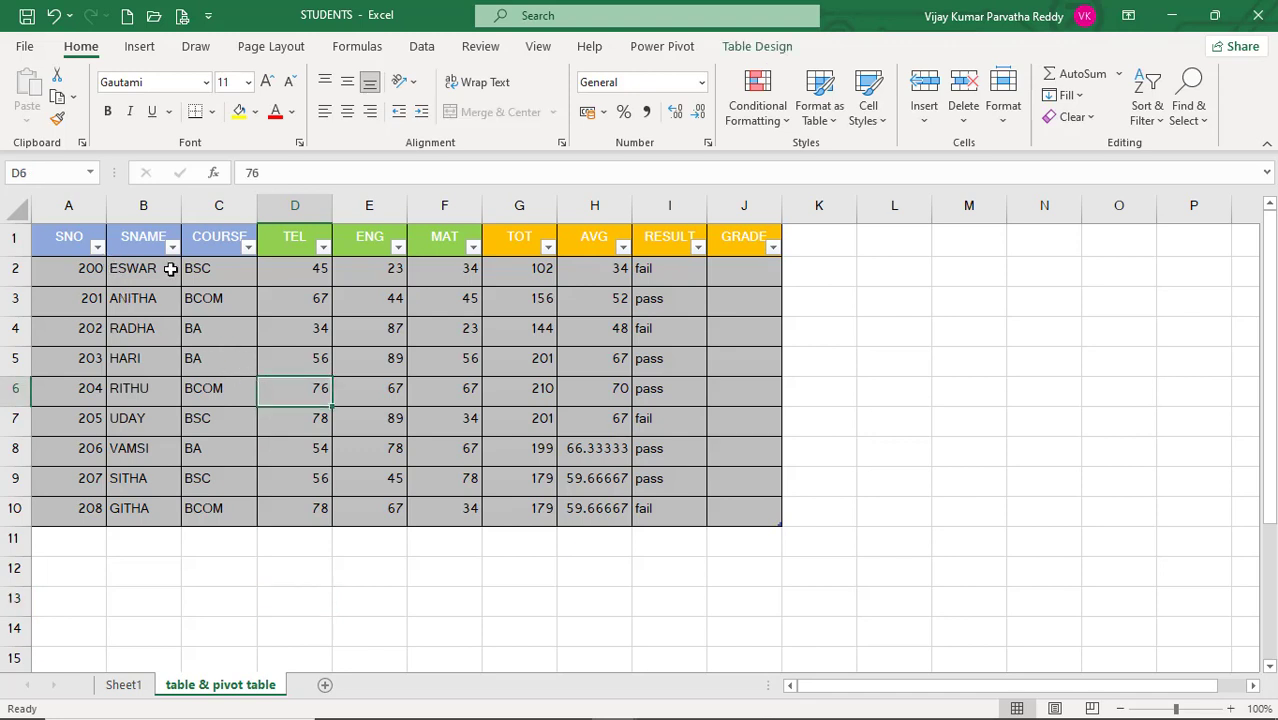
left_click(248, 248)
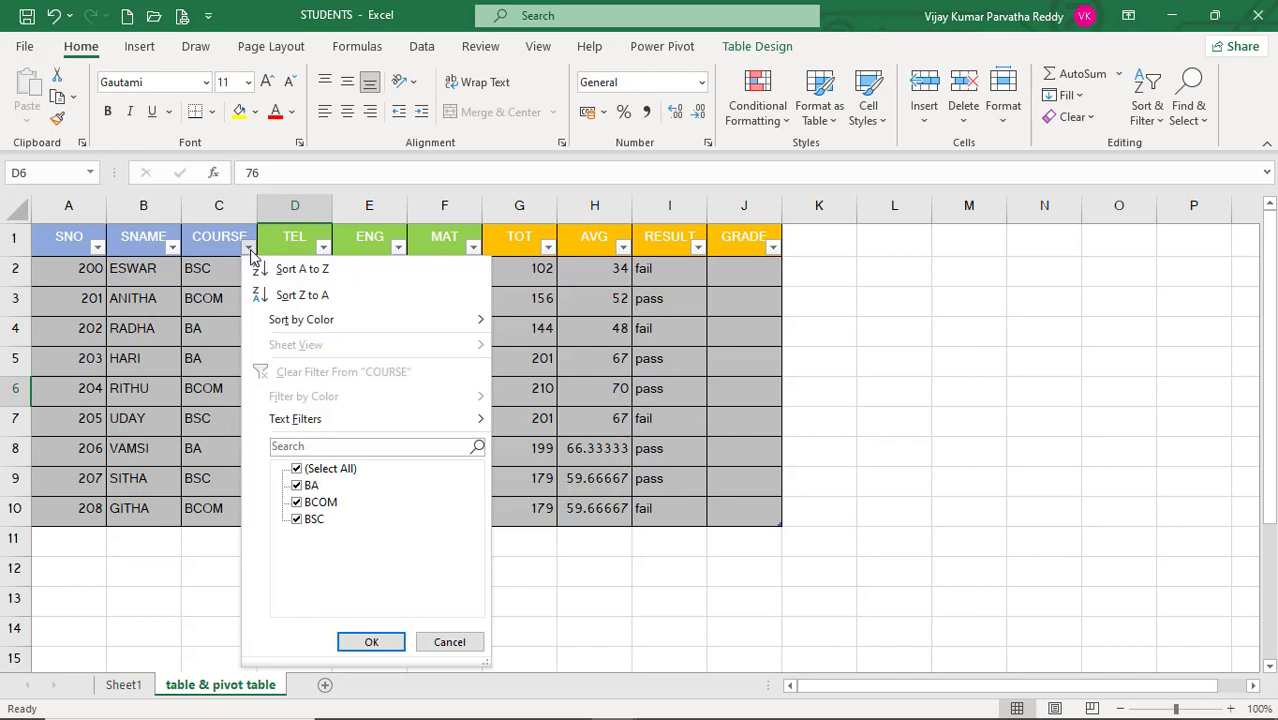
left_click(625, 587)
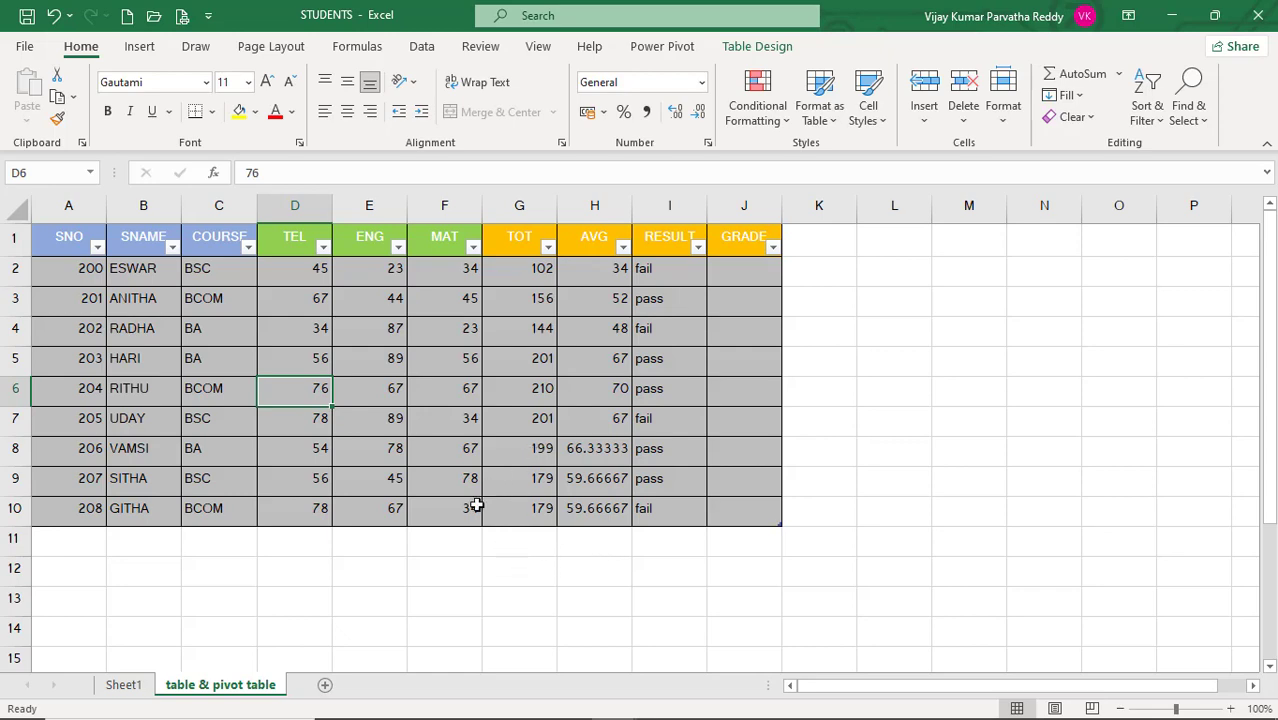
- Switch to the emp_sal workbook and start a PivotTable with the employee table A1:E10 (Table1) as its source
key("alt+Tab")
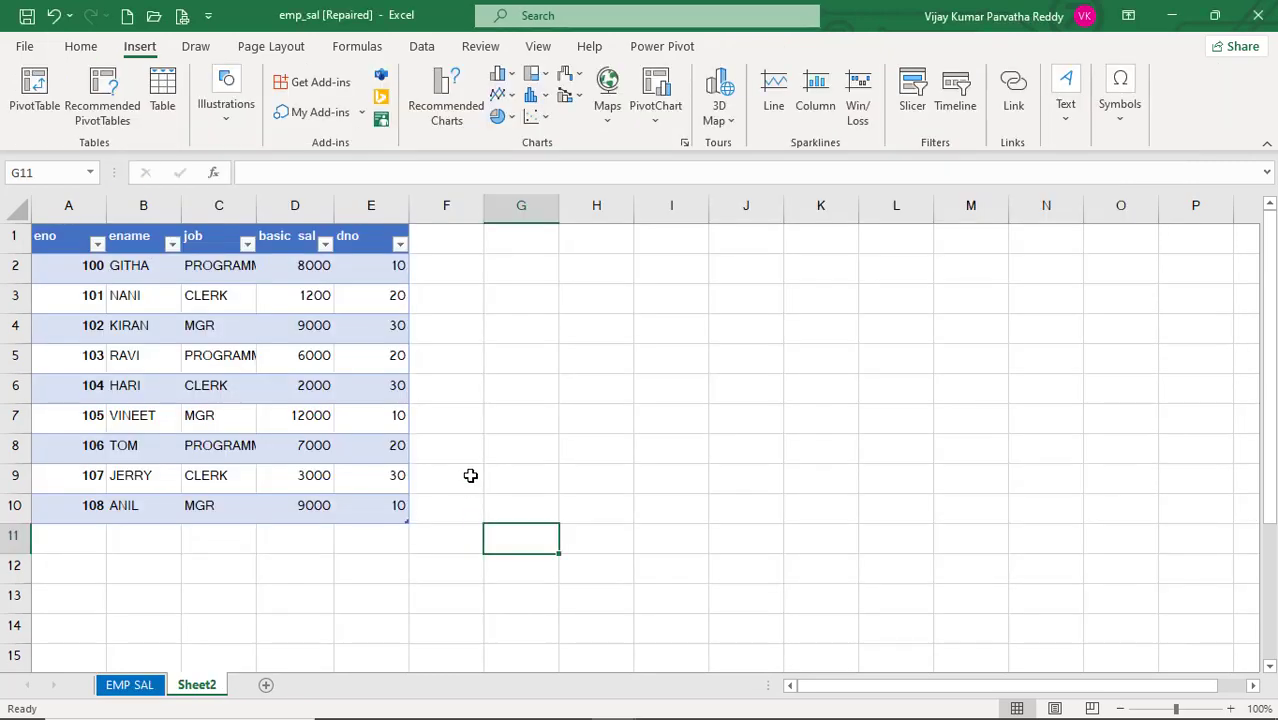
left_click(472, 473)
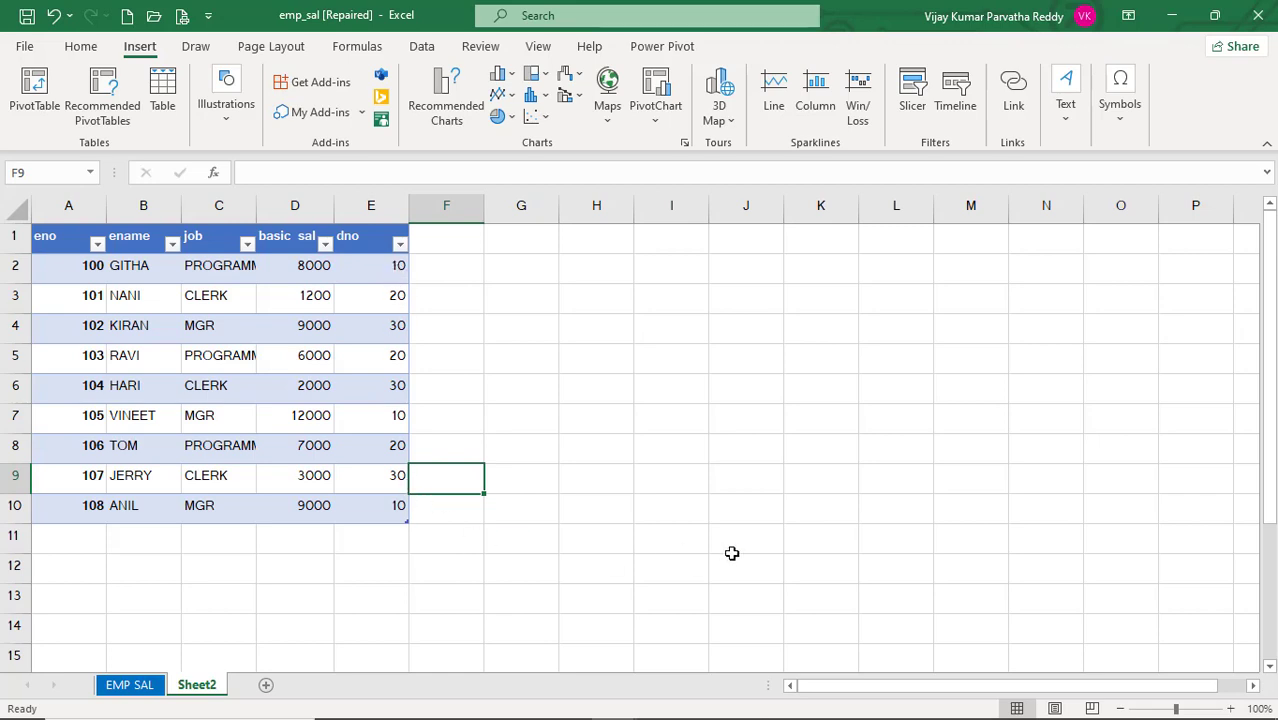
left_click(613, 542)
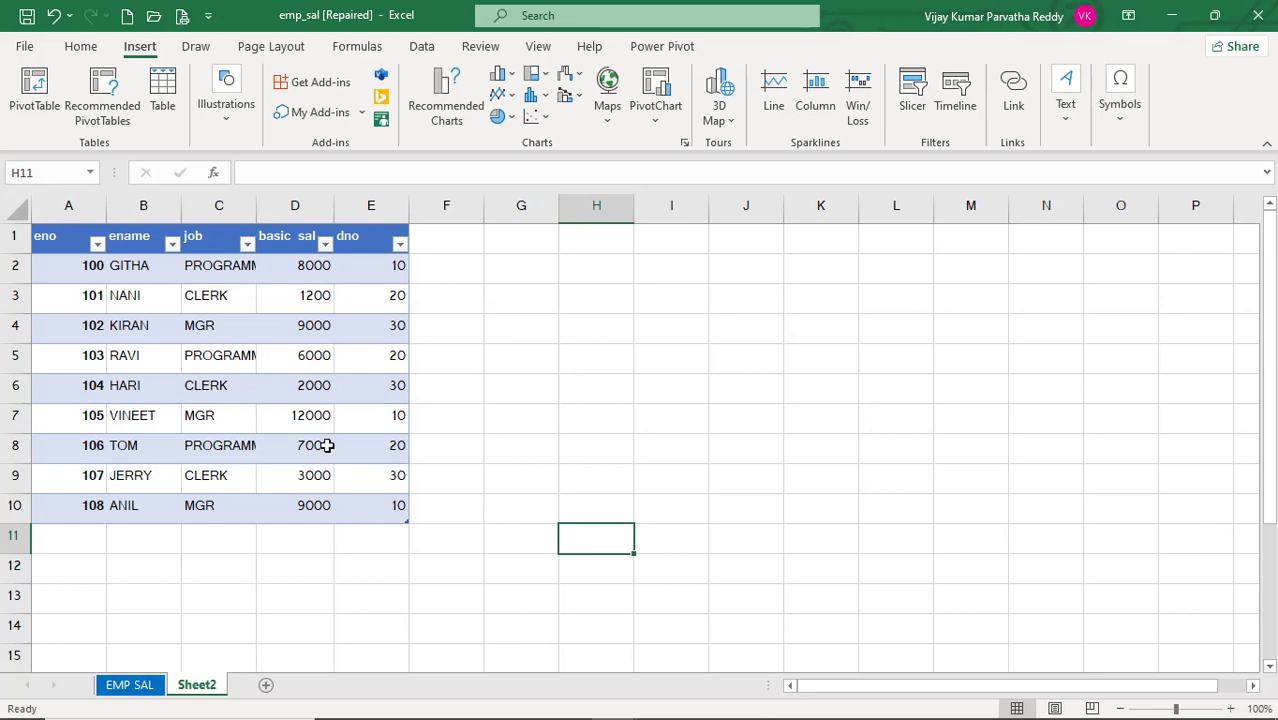
left_click(36, 100)
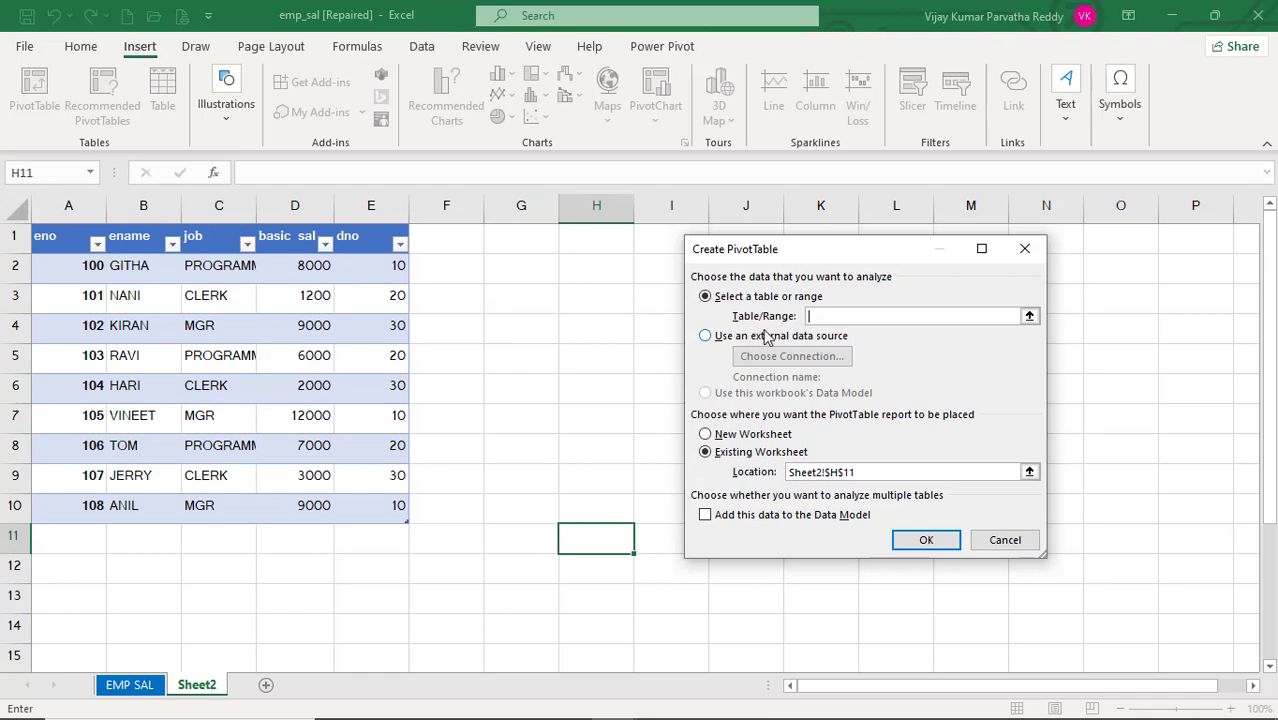
left_click(822, 316)
left_click_drag(61, 243, 188, 390)
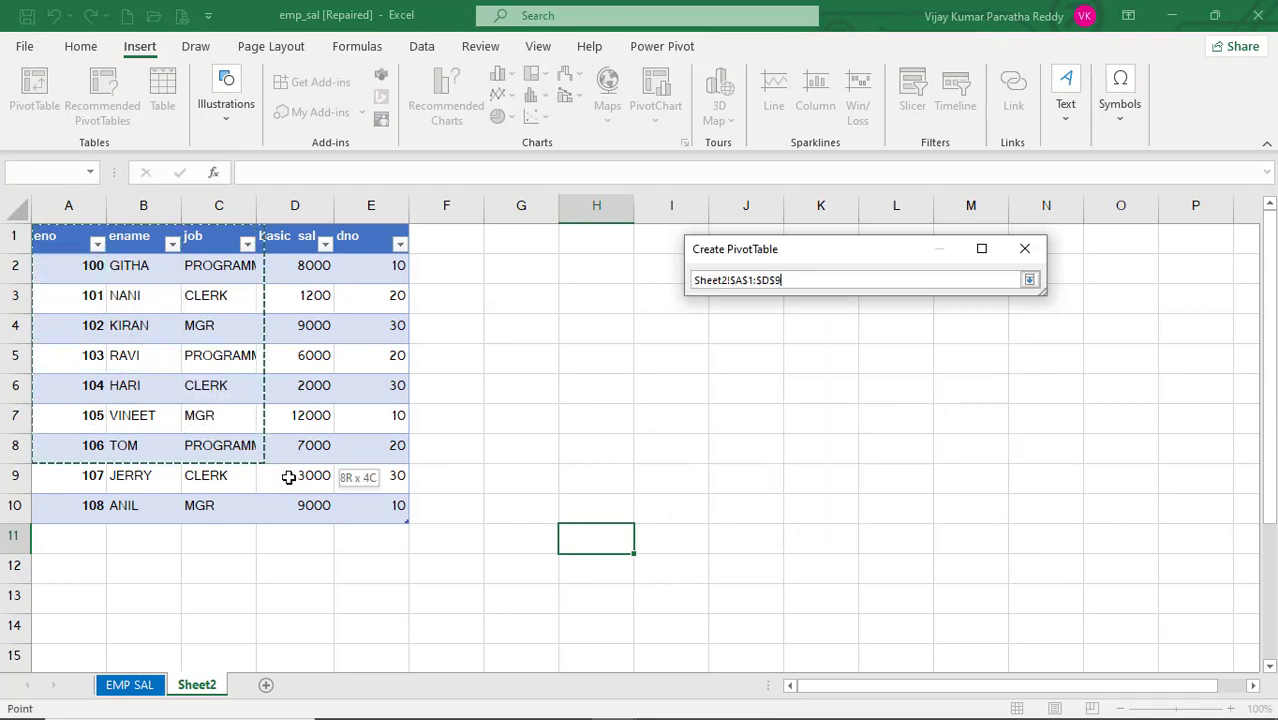
left_click_drag(288, 477, 383, 520)
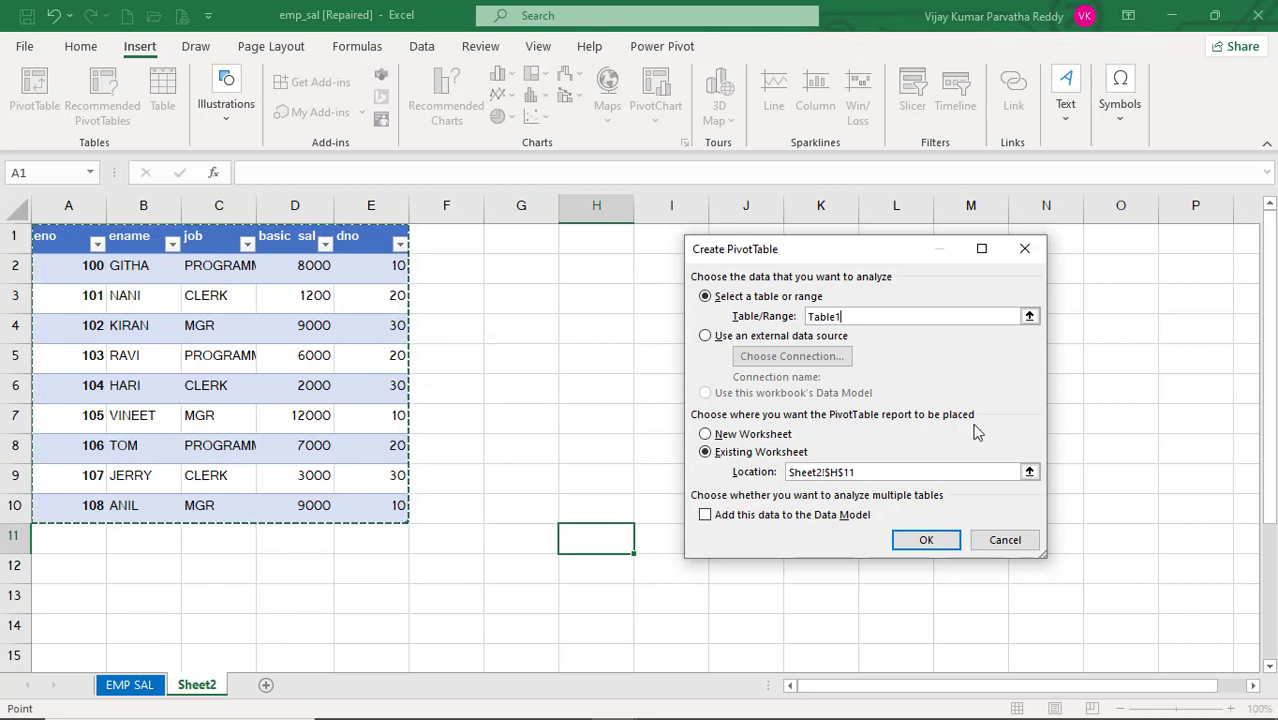
- Set the PivotTable location to cell H8 of the existing worksheet Sheet2 and create it
left_click(783, 436)
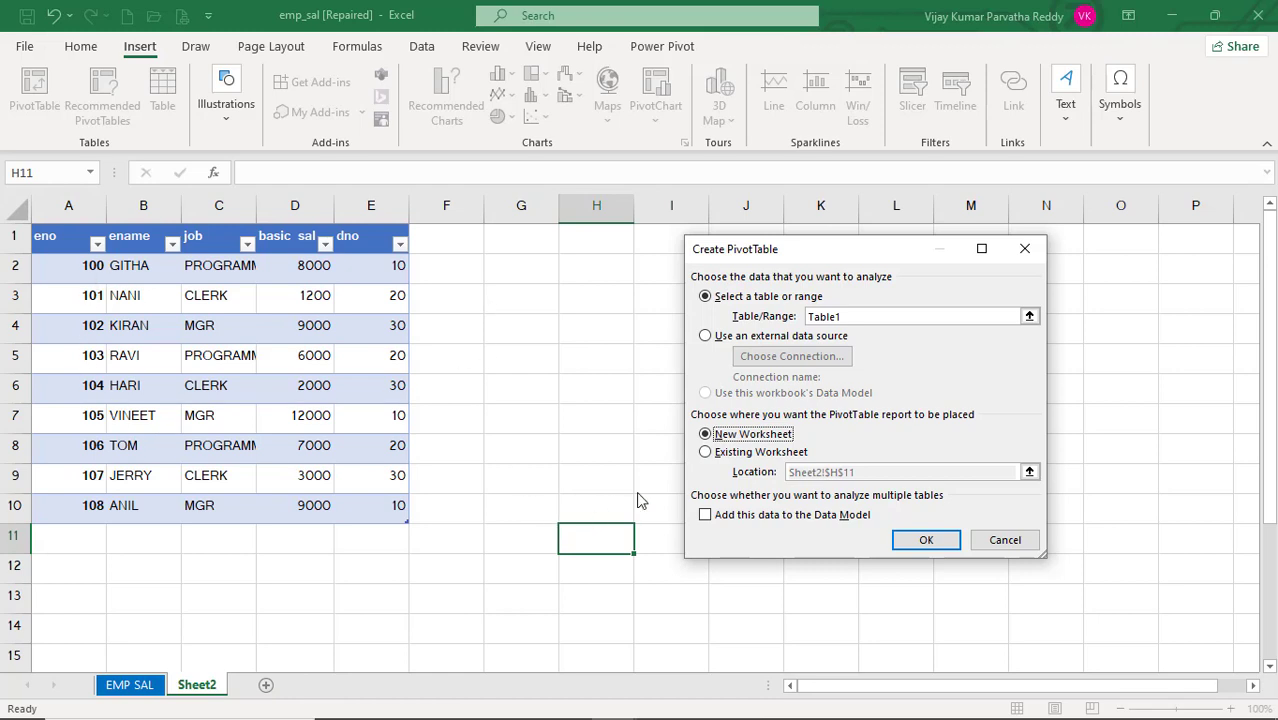
left_click(745, 455)
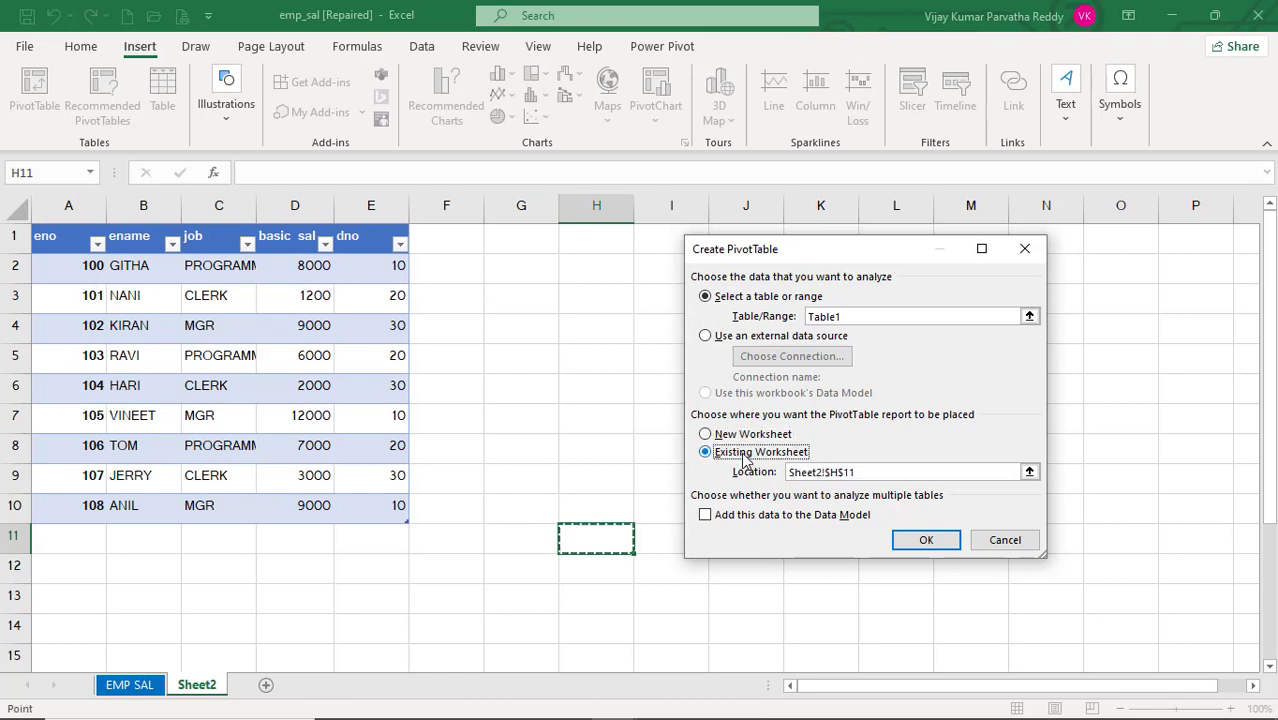
left_click(597, 567)
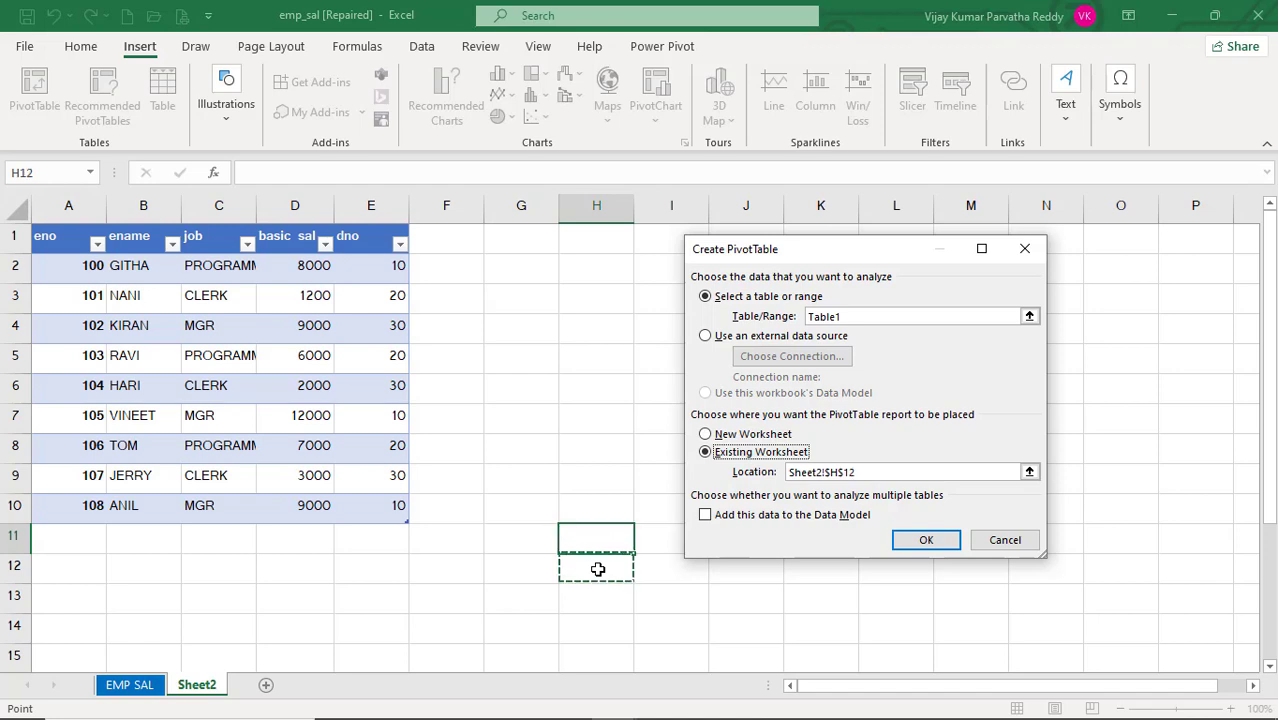
left_click(619, 420)
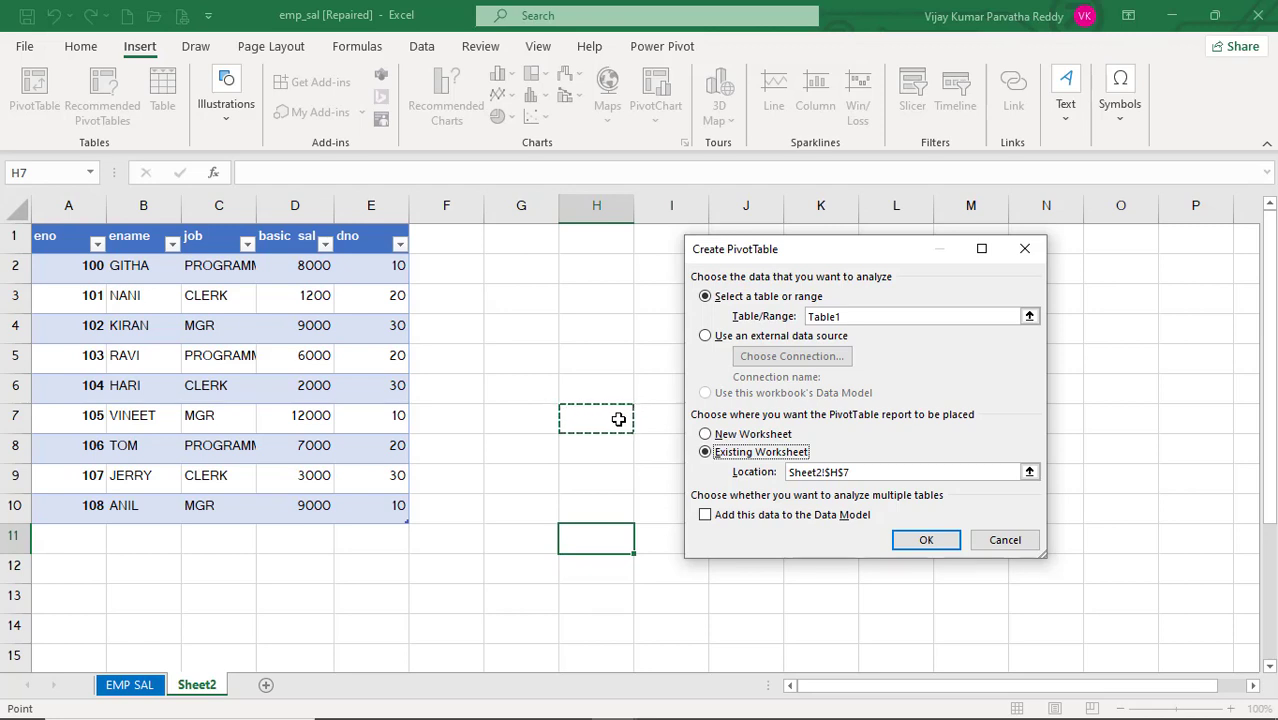
left_click(605, 456)
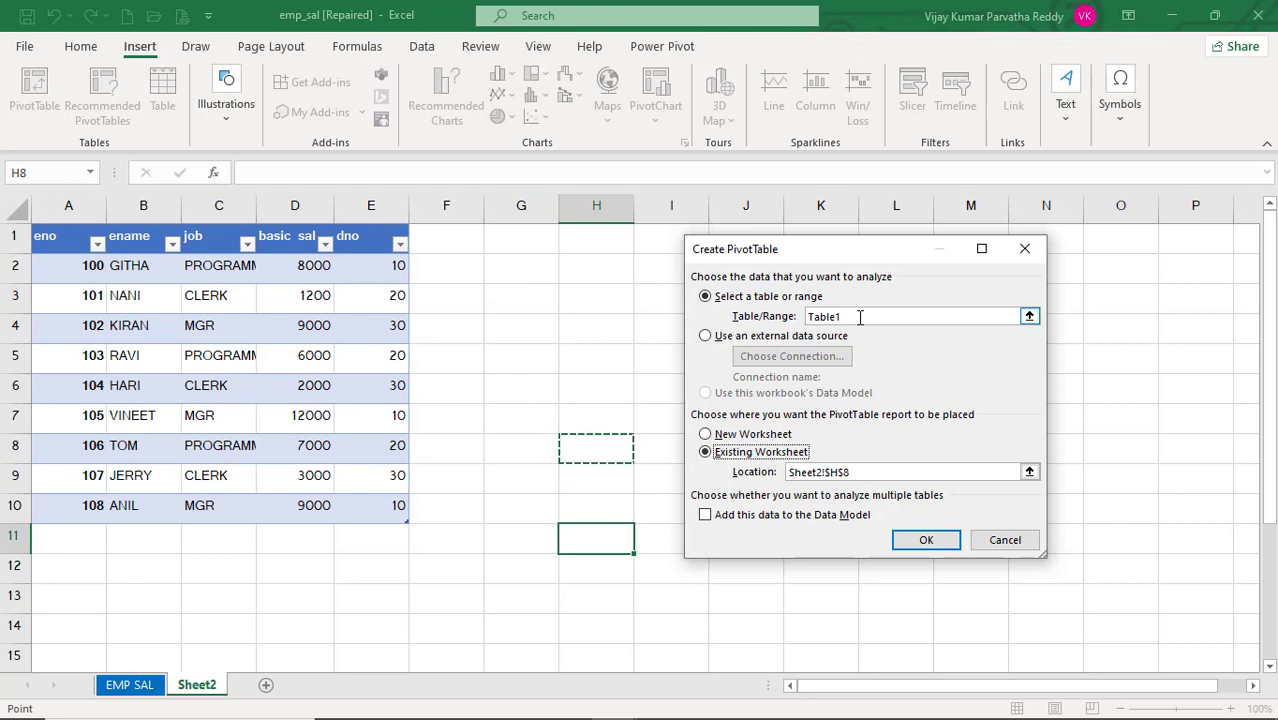
left_click(926, 540)
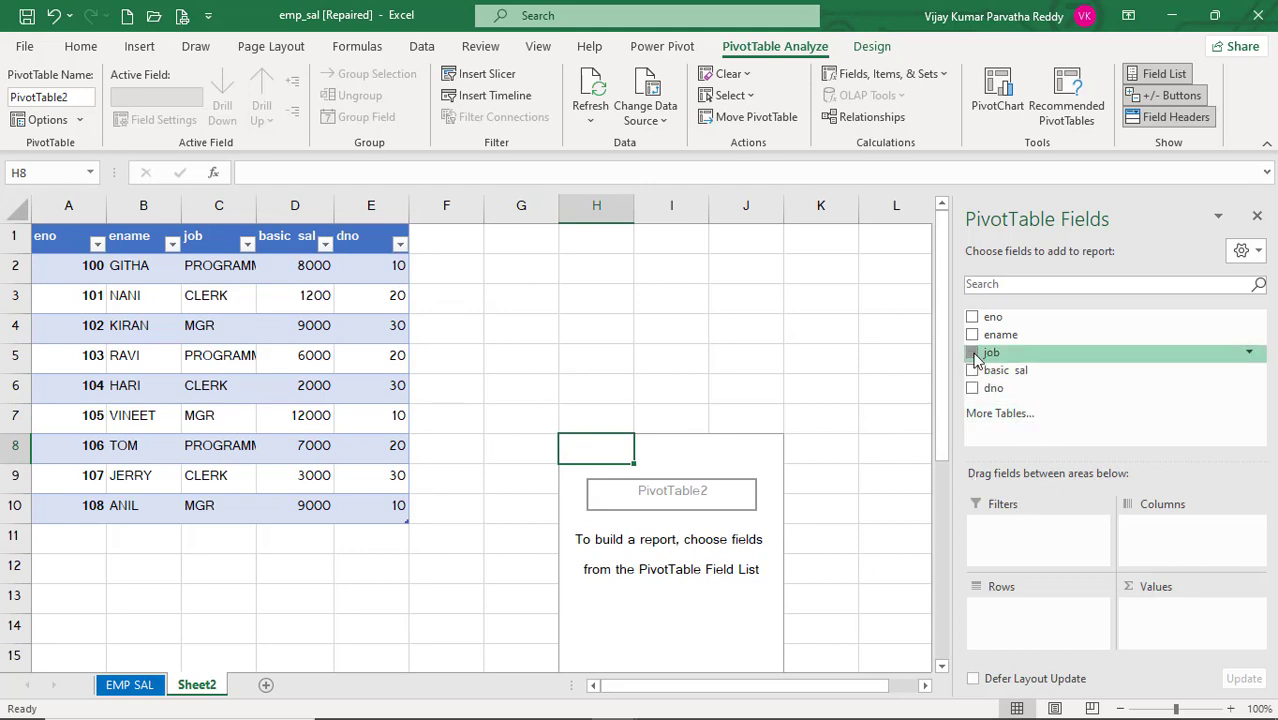
- Add the job field to the PivotTable's Rows area and the dno field to its Columns area
left_click_drag(976, 358, 993, 613)
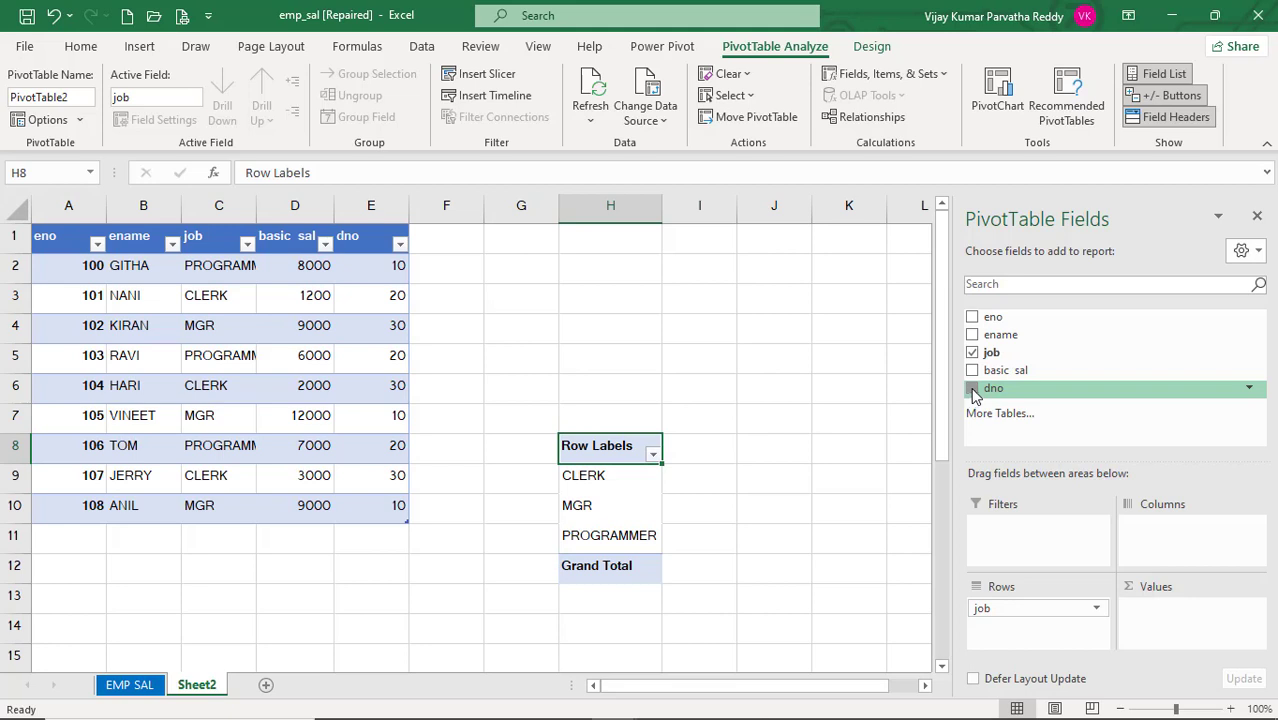
left_click_drag(975, 393, 1153, 534)
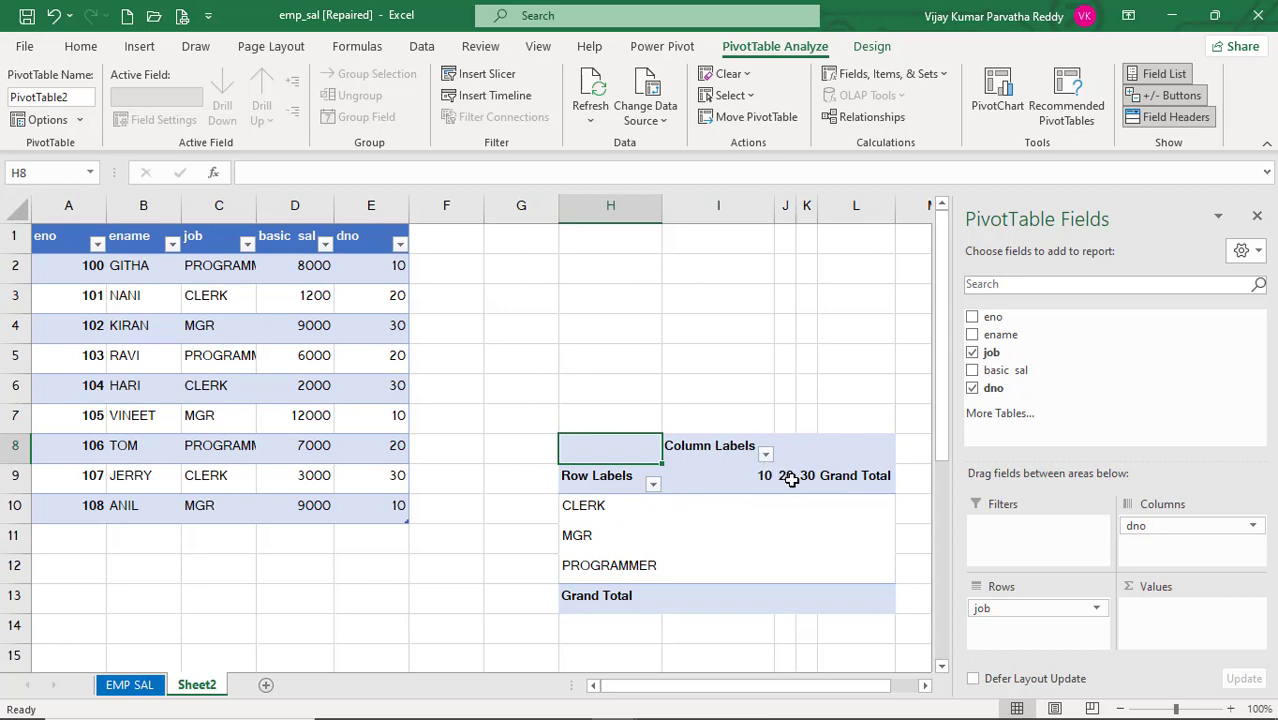
- View the sort and filter options of the PivotTable's row labels and column labels without applying any filter
left_click(652, 485)
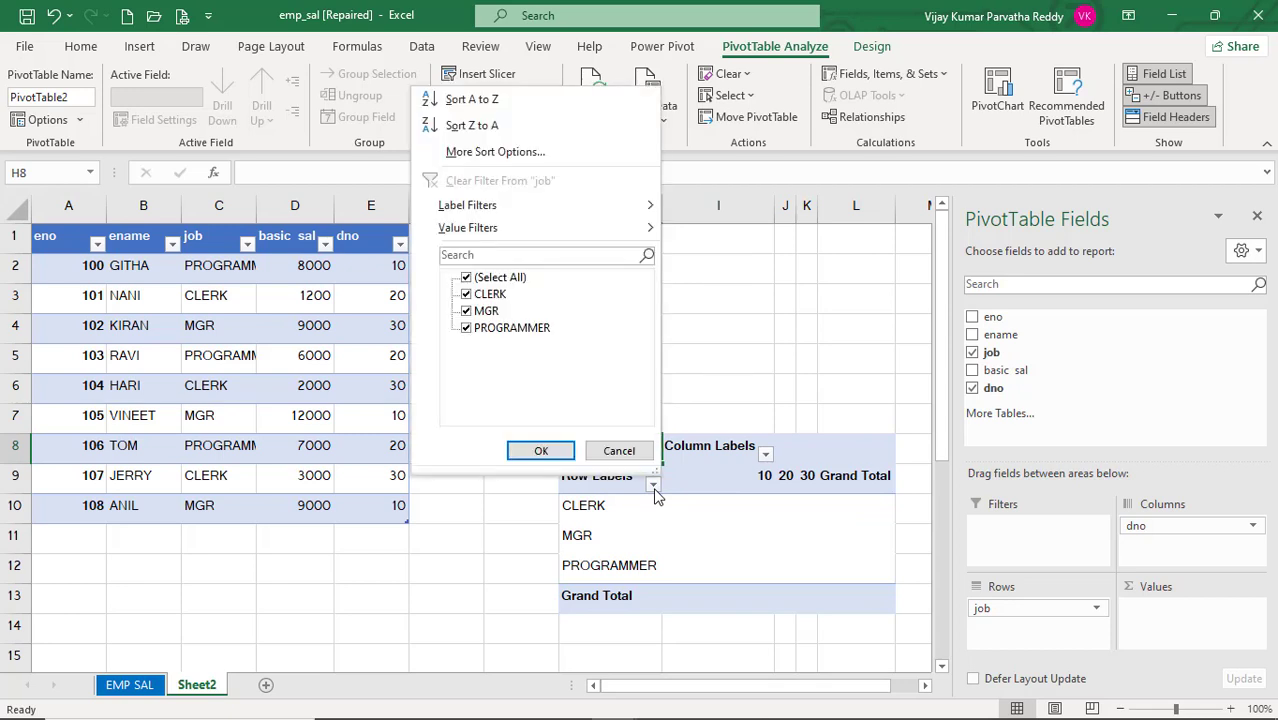
left_click(766, 456)
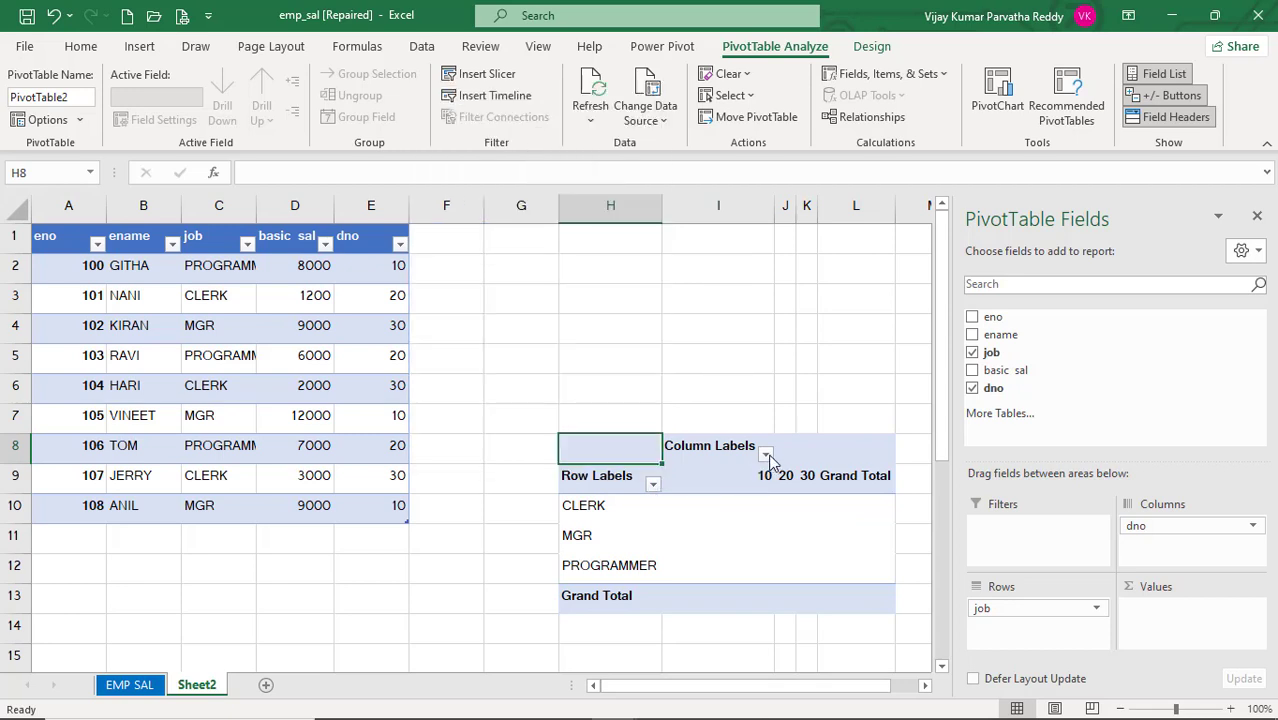
left_click(766, 456)
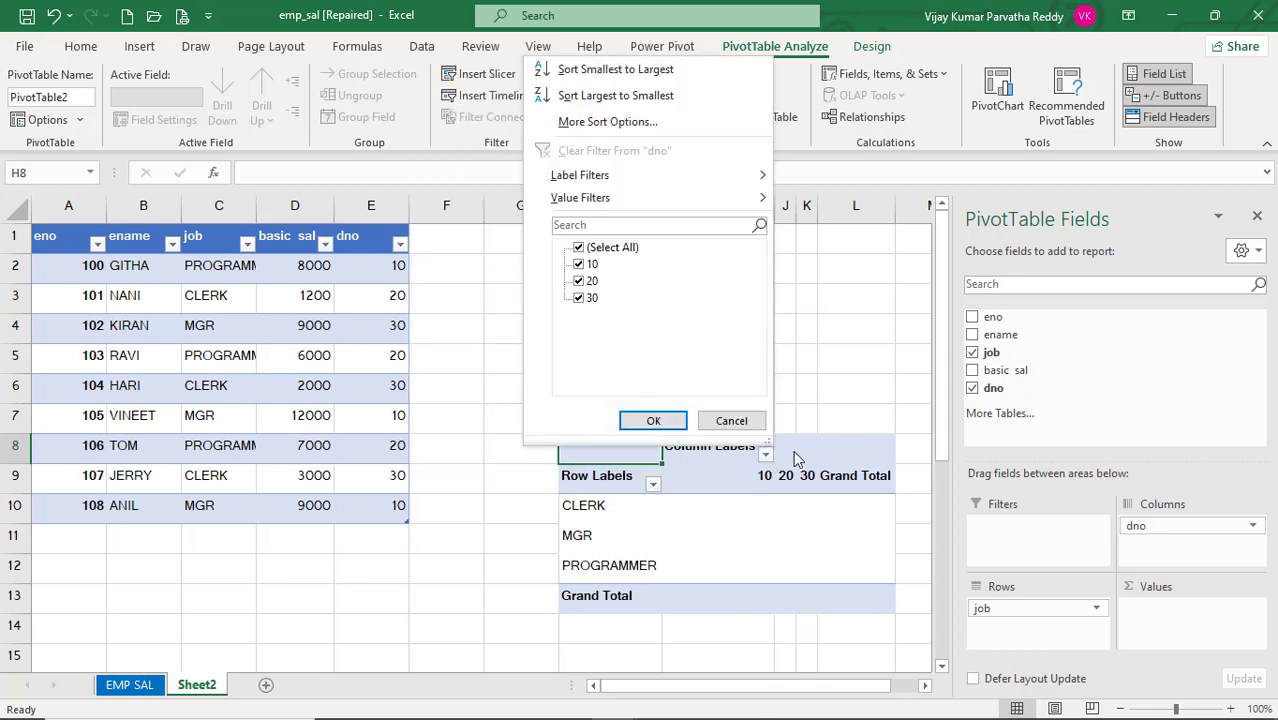
left_click(724, 422)
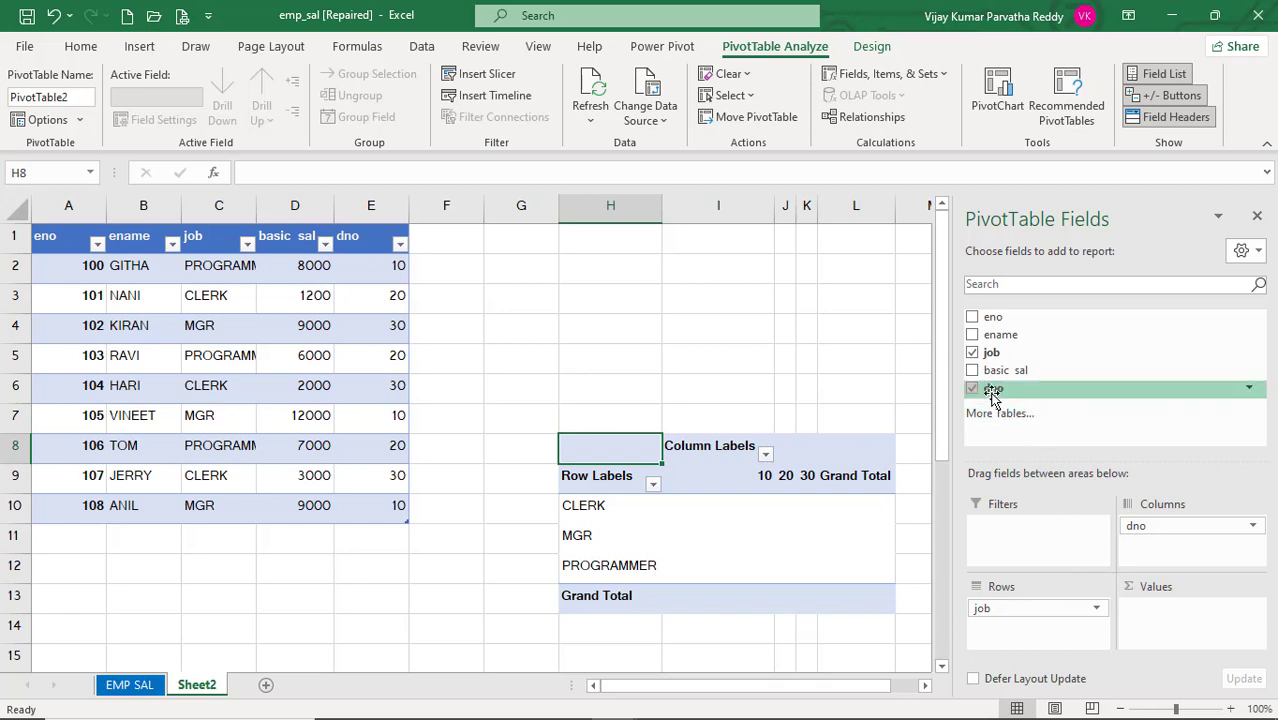
- Add the basic sal field to the PivotTable's Values area as a sum
left_click_drag(975, 378, 1158, 612)
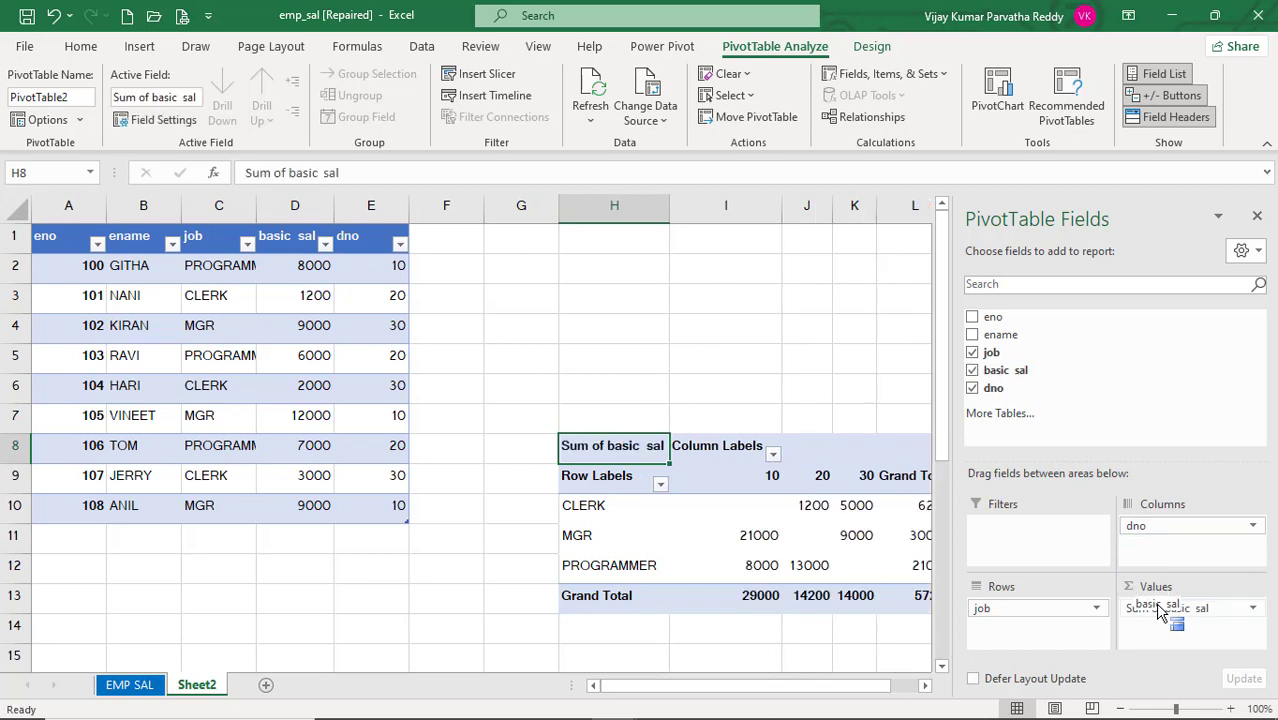
left_click_drag(1158, 606, 1155, 604)
left_click(926, 688)
left_click(926, 688)
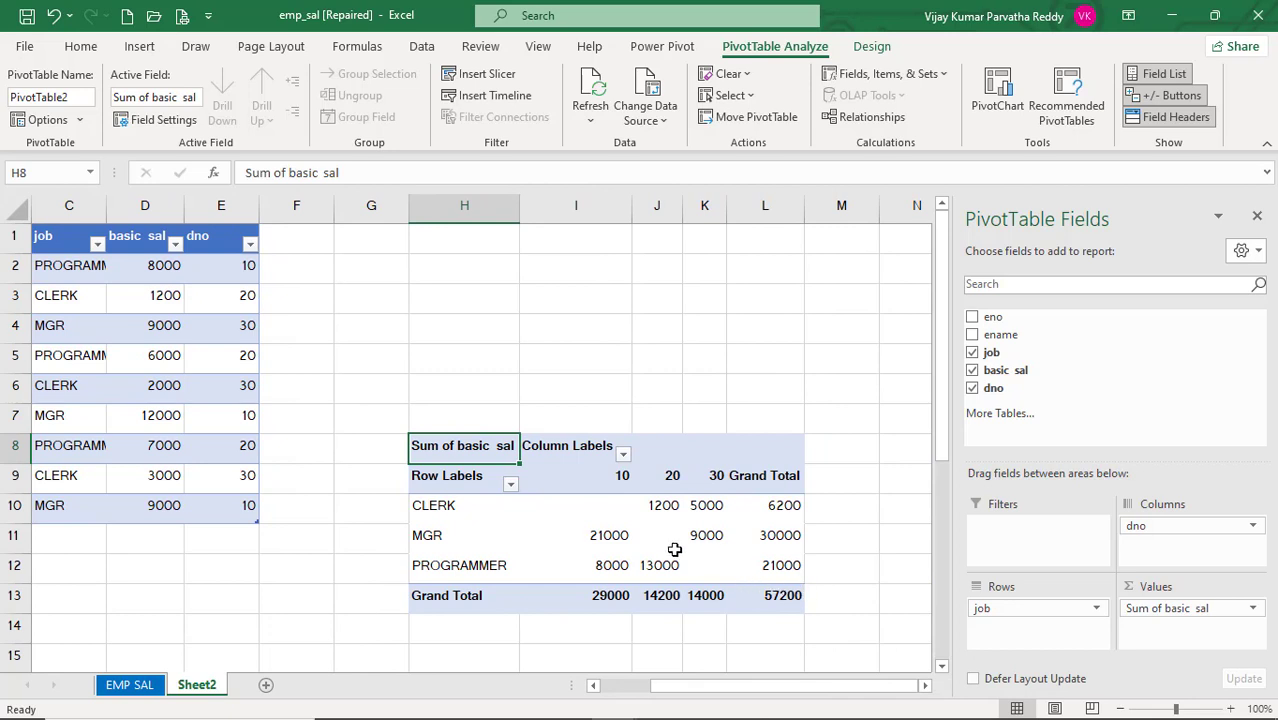
- Examine the salary sums per department and the row totals for the CLERK, MGR and PROGRAMMER jobs
left_click(452, 504)
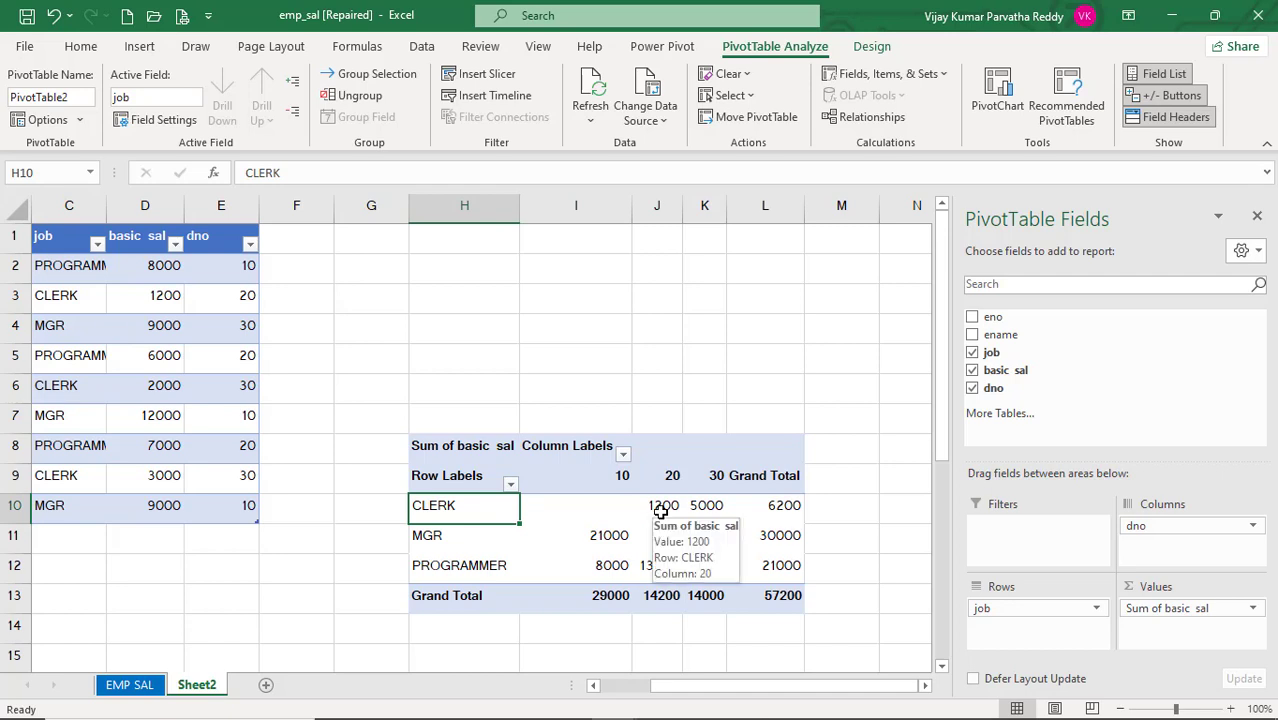
mouse_move(709, 515)
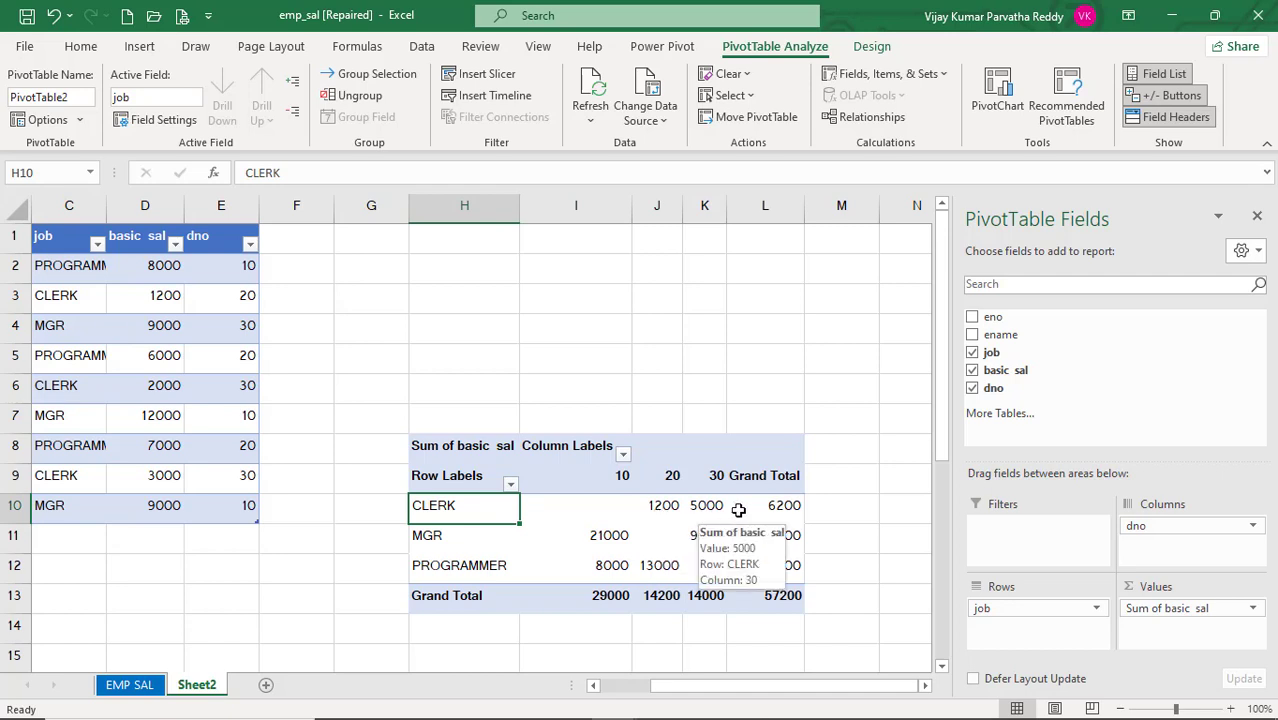
mouse_move(786, 508)
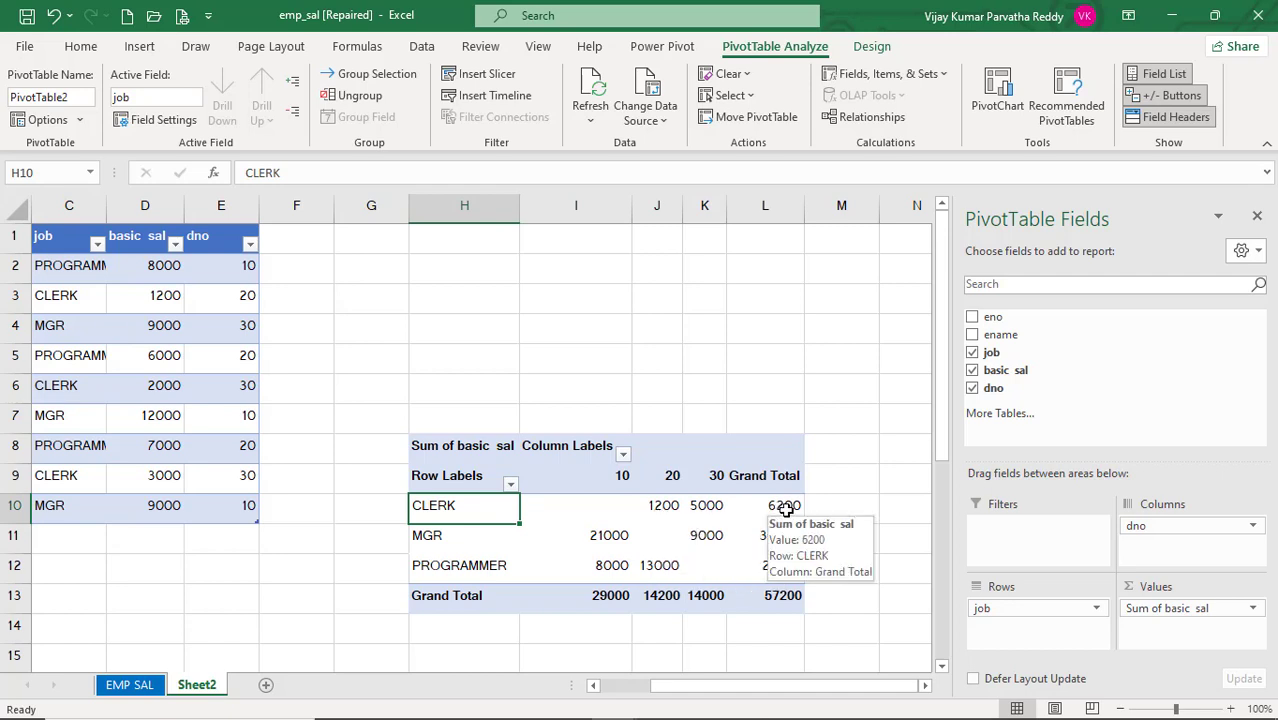
left_click(786, 508)
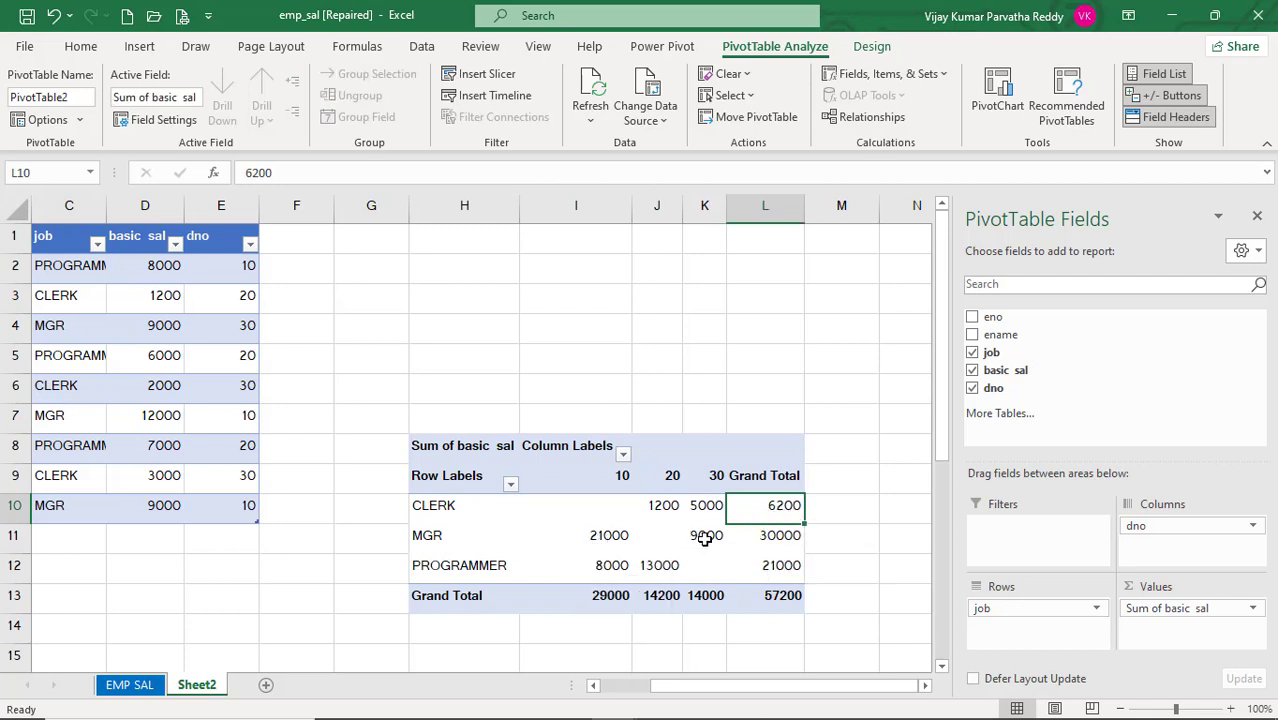
left_click(614, 535)
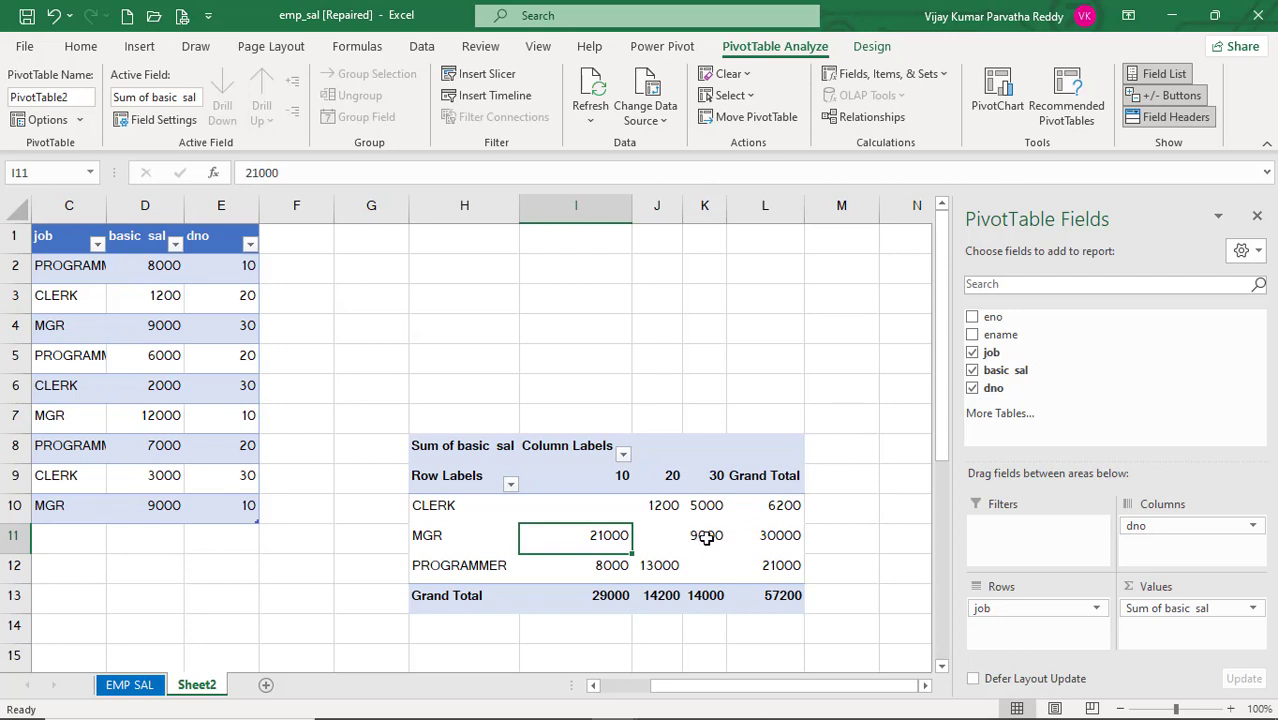
left_click(706, 537)
left_click(779, 537)
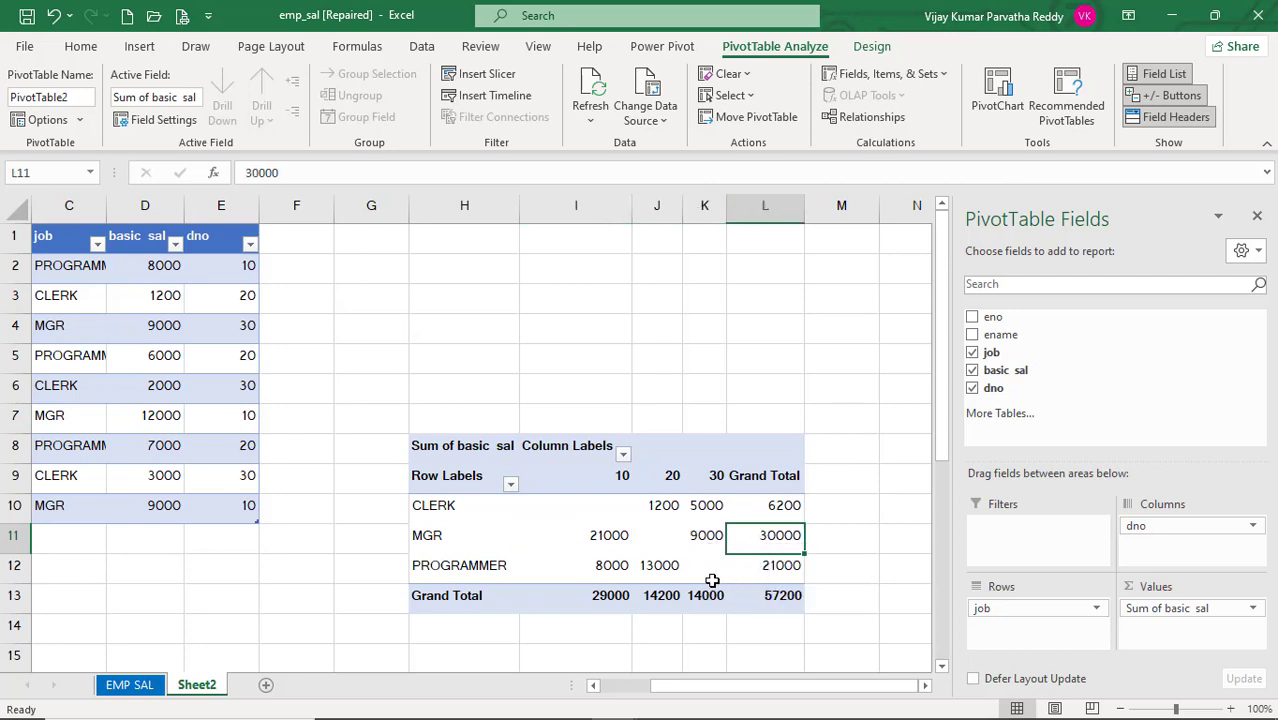
left_click(606, 567)
left_click(659, 567)
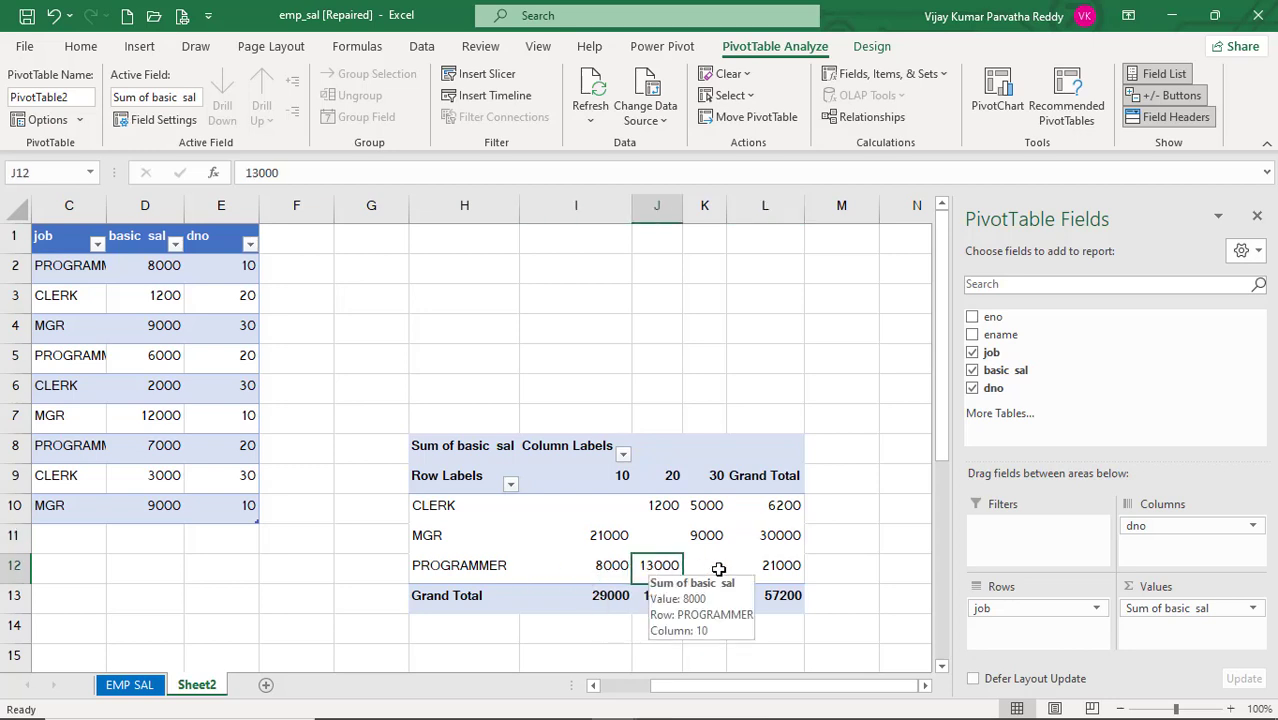
left_click(769, 567)
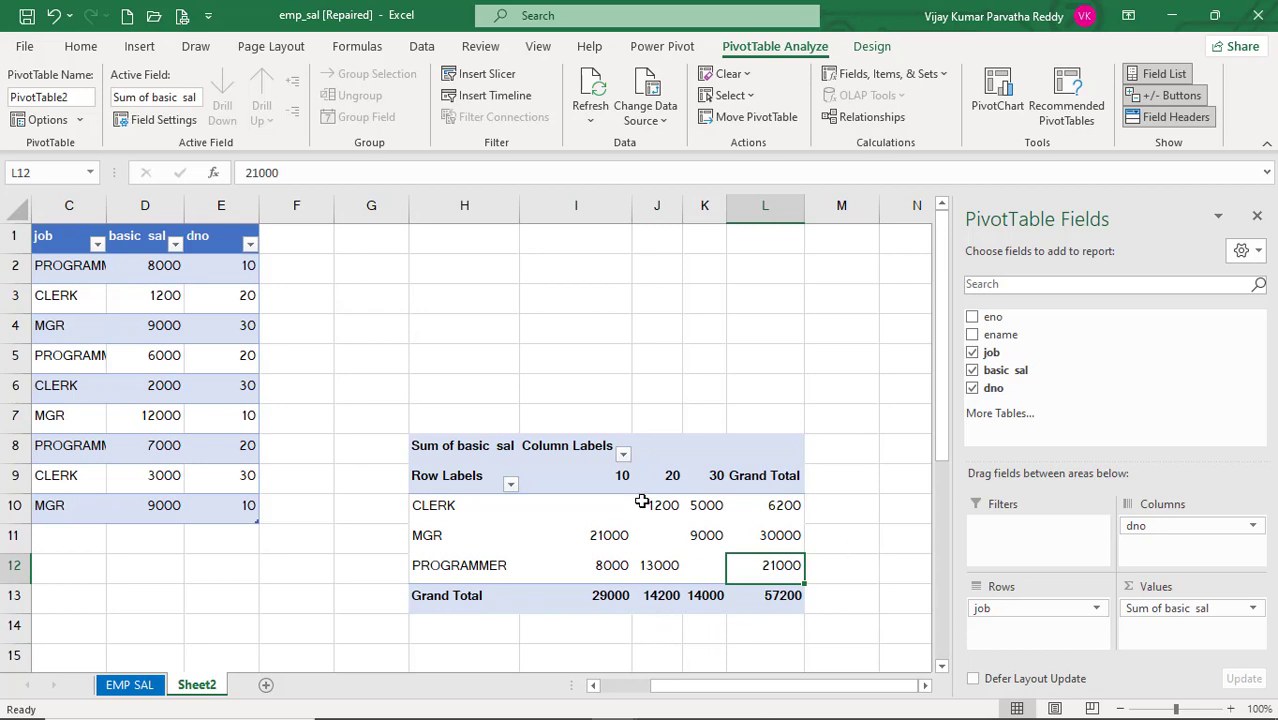
- Examine the MGR and PROGRAMMER salary sums and the column total for department 10
left_click(622, 477)
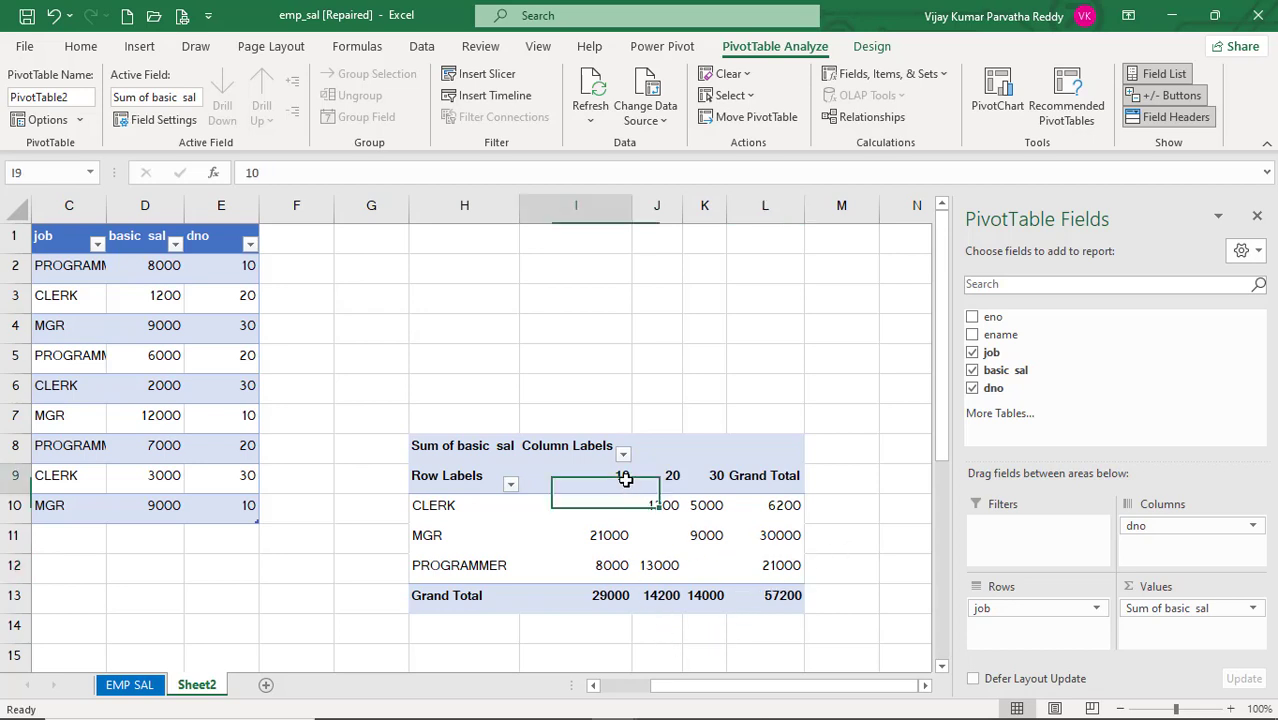
left_click(609, 533)
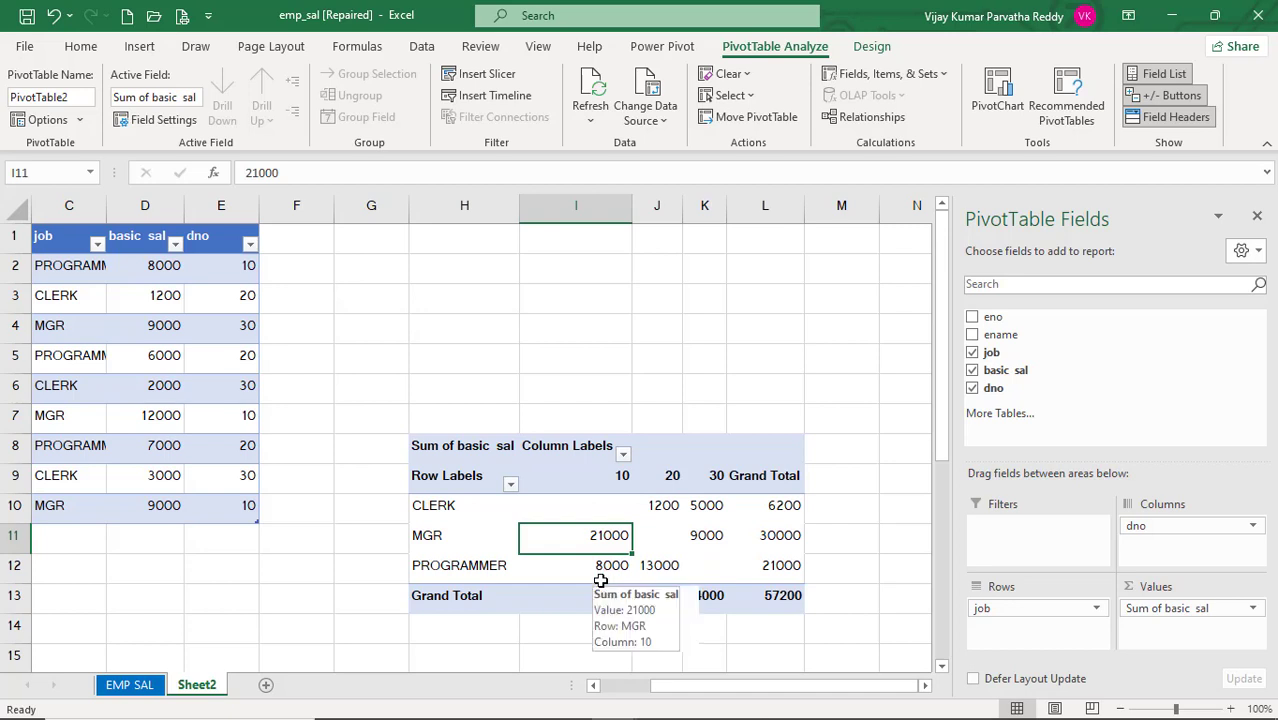
left_click(600, 577)
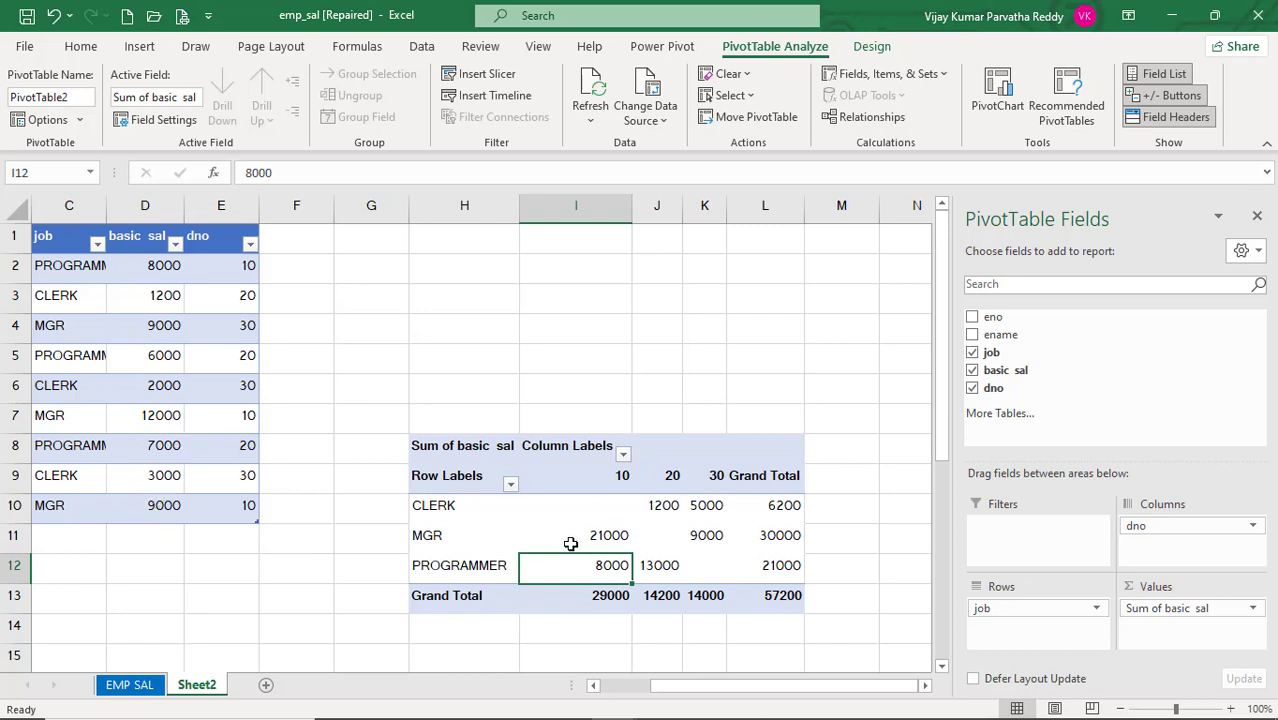
left_click(617, 536)
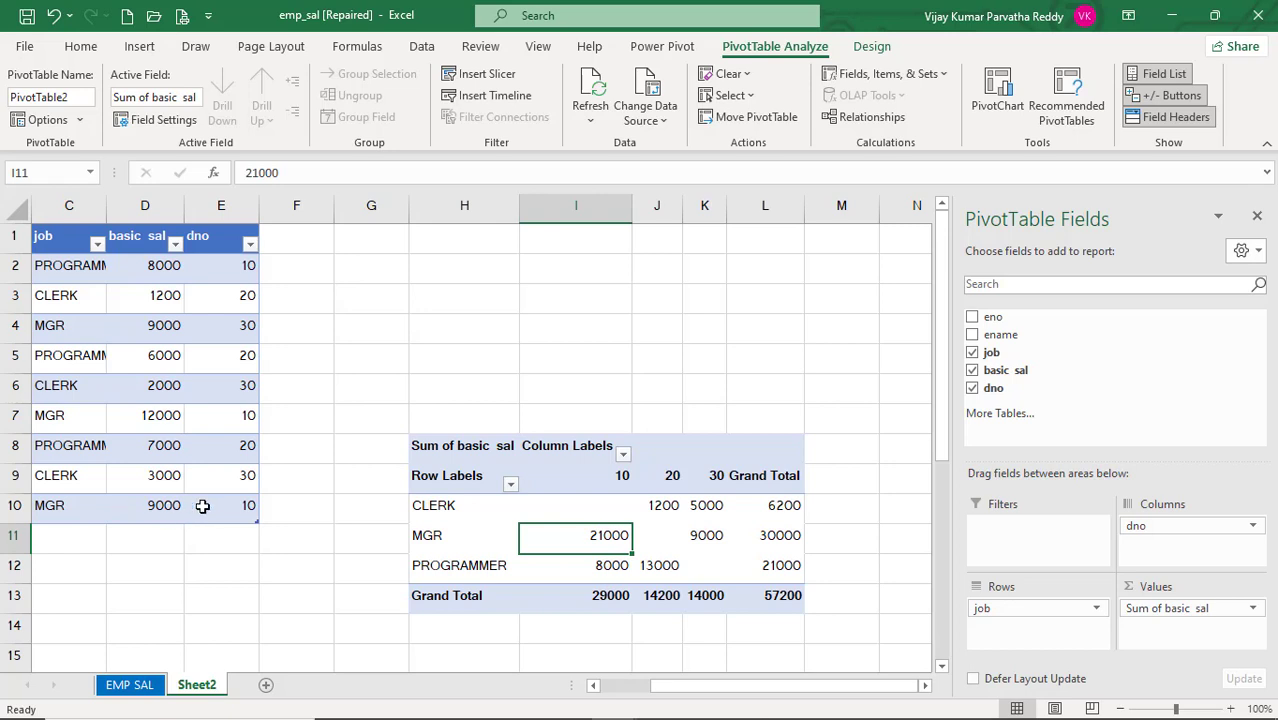
mouse_move(612, 537)
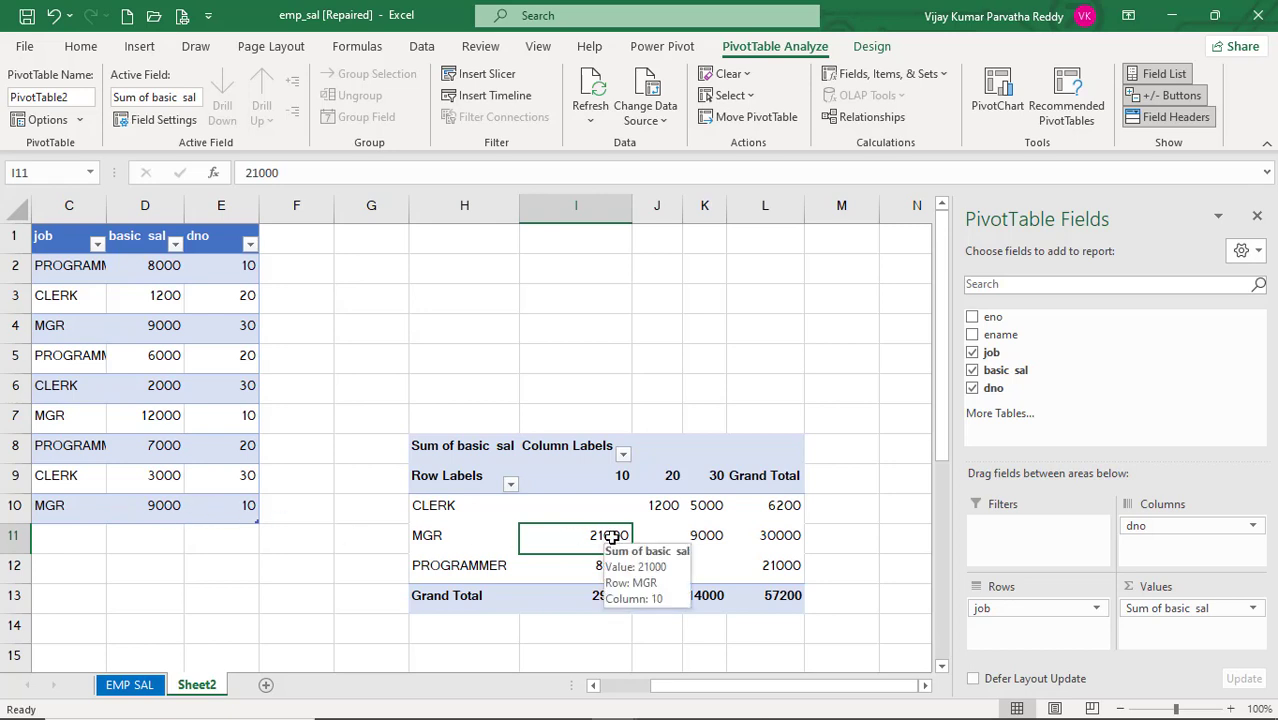
mouse_move(588, 563)
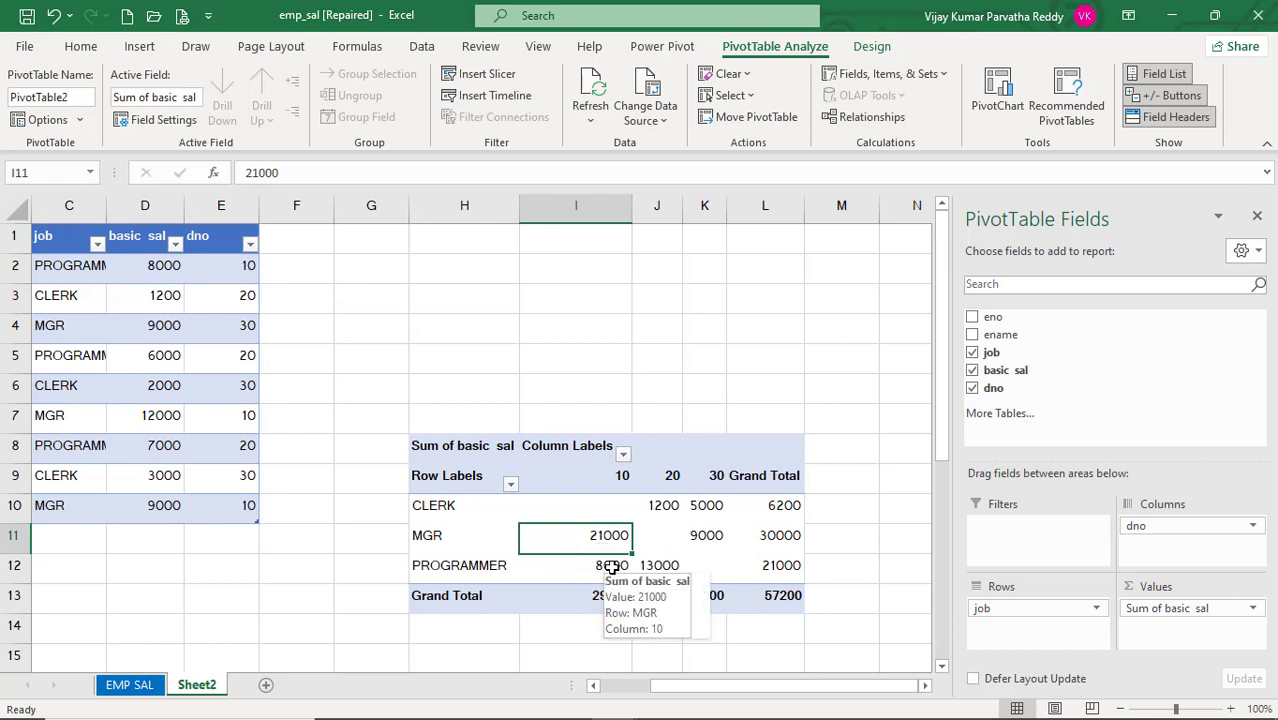
left_click(612, 560)
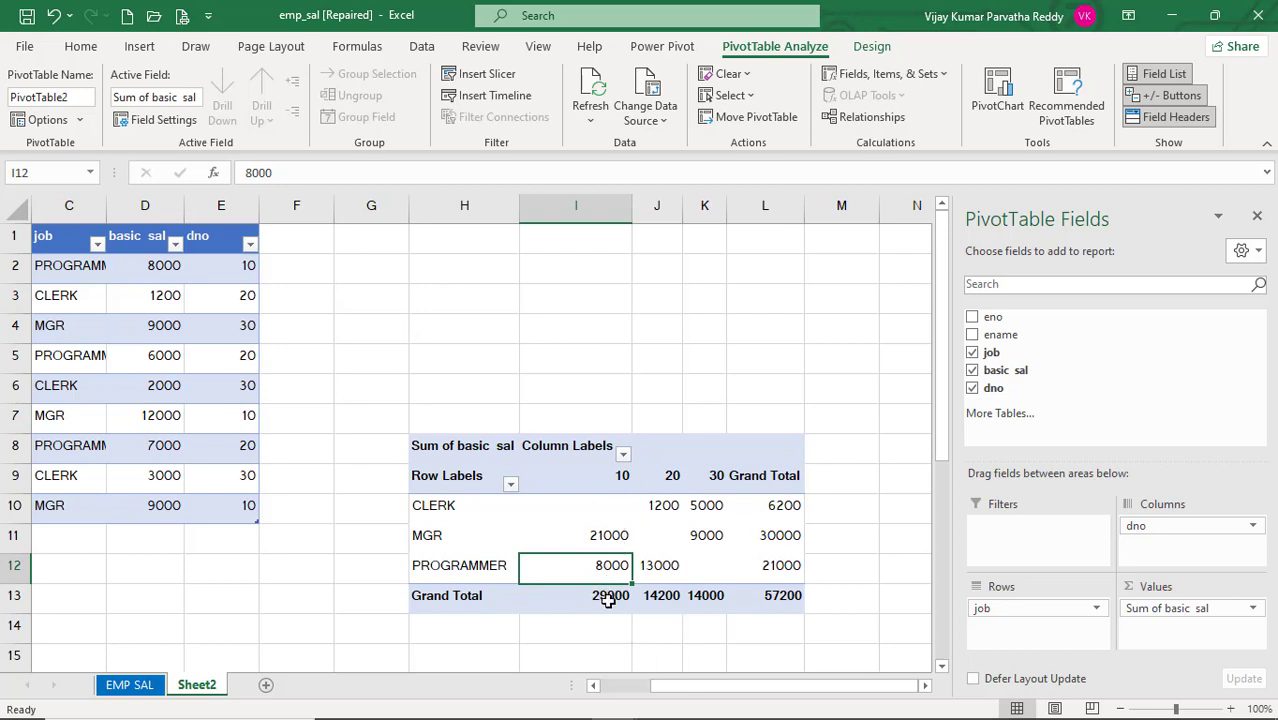
left_click(608, 598)
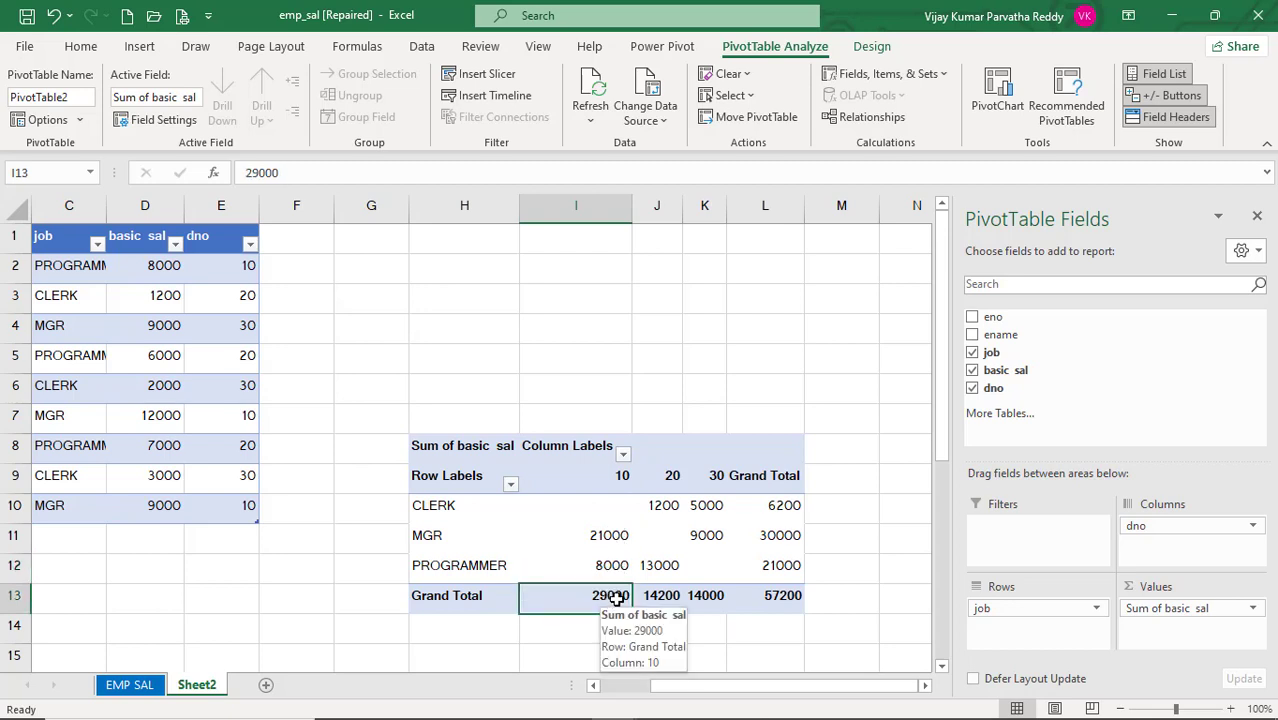
- Examine the salary sums for departments 20 and 30, comparing department 20's PROGRAMMER sum with the source table's basic sal entries
left_click(661, 510)
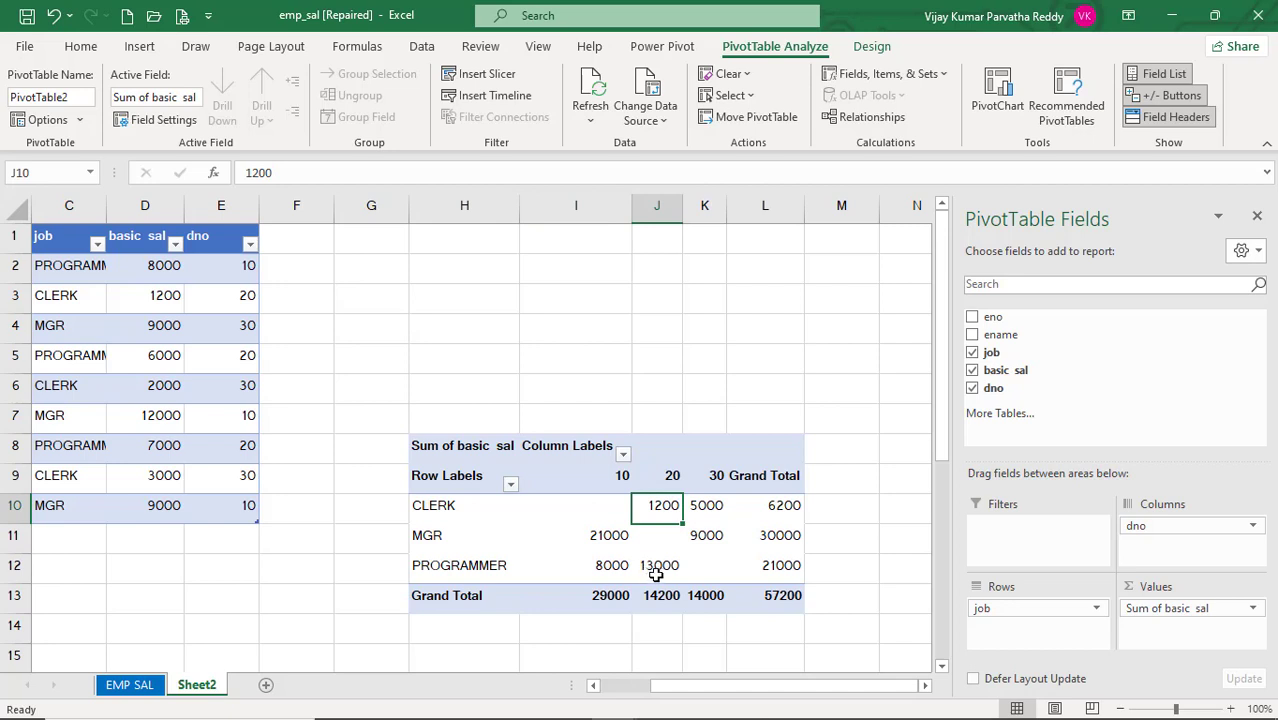
mouse_move(657, 573)
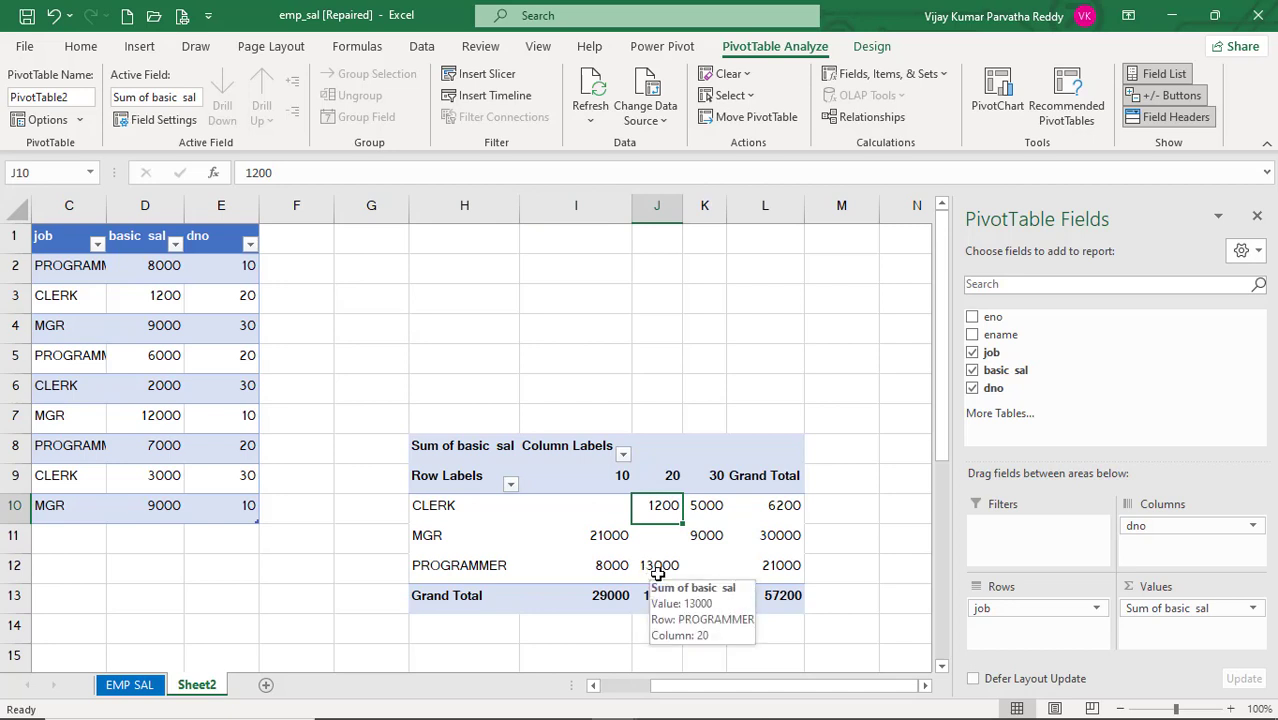
left_click(657, 568)
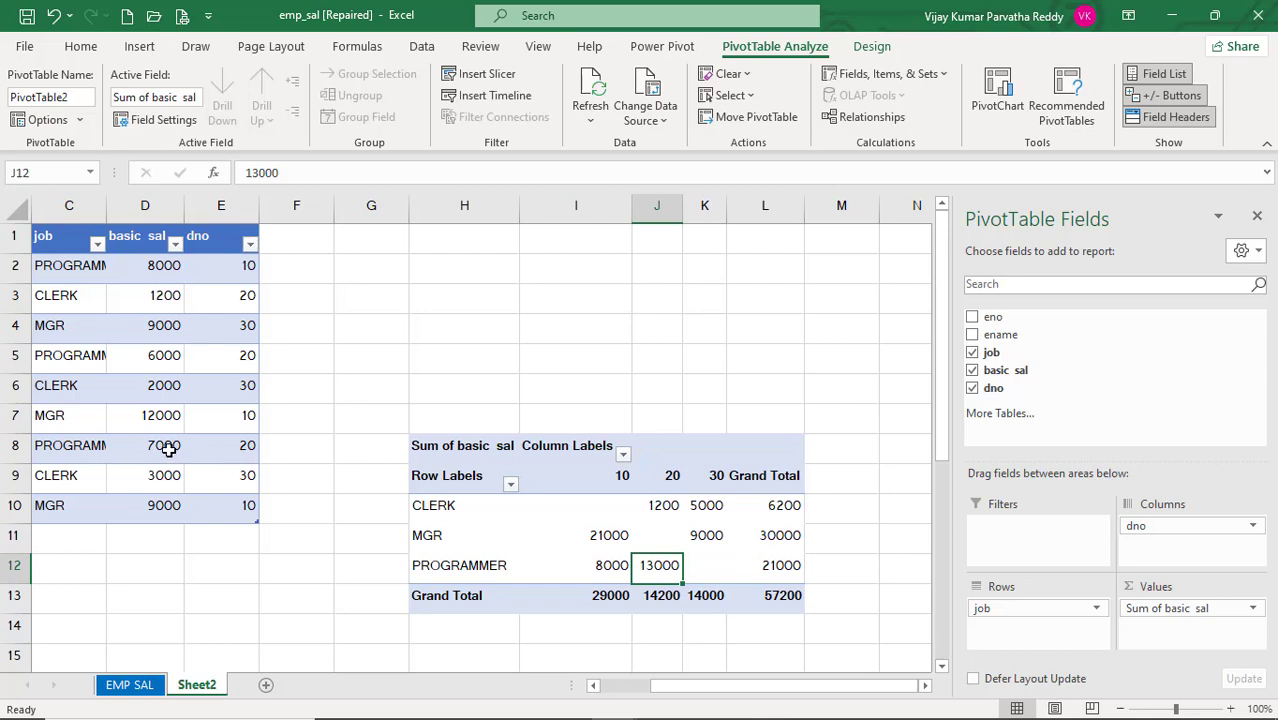
left_click(168, 450)
left_click(166, 357)
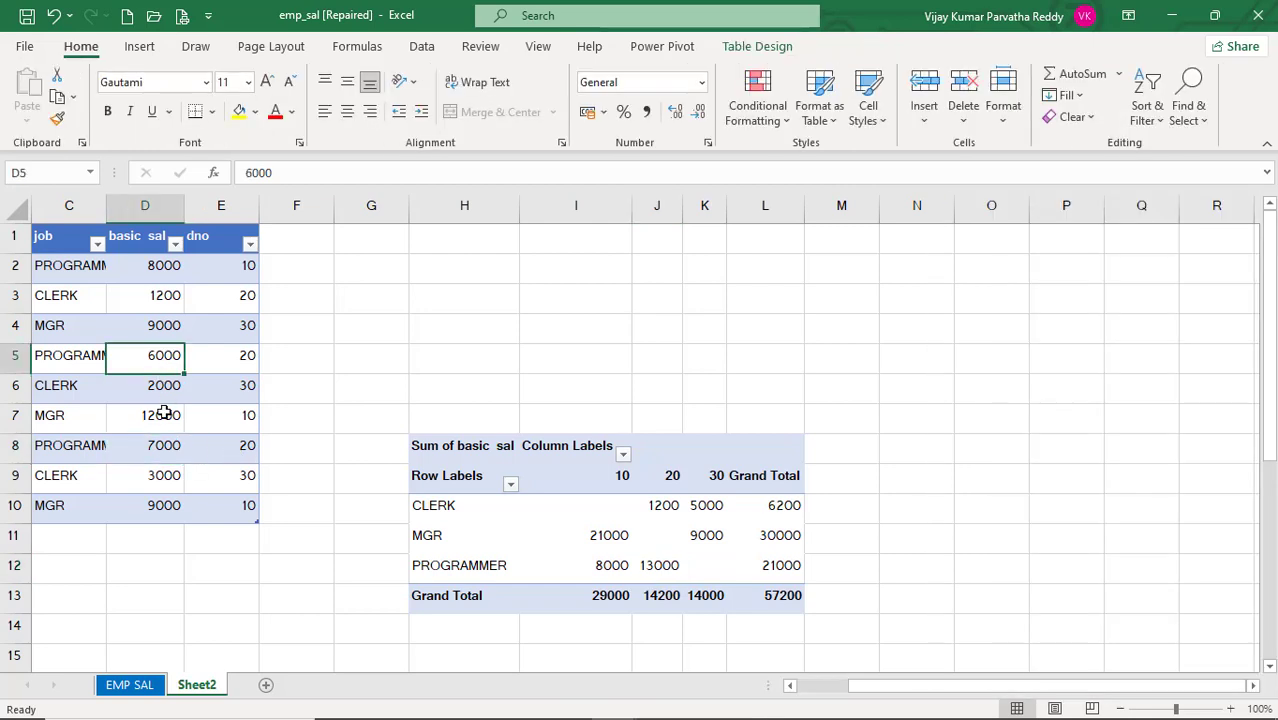
left_click(662, 567)
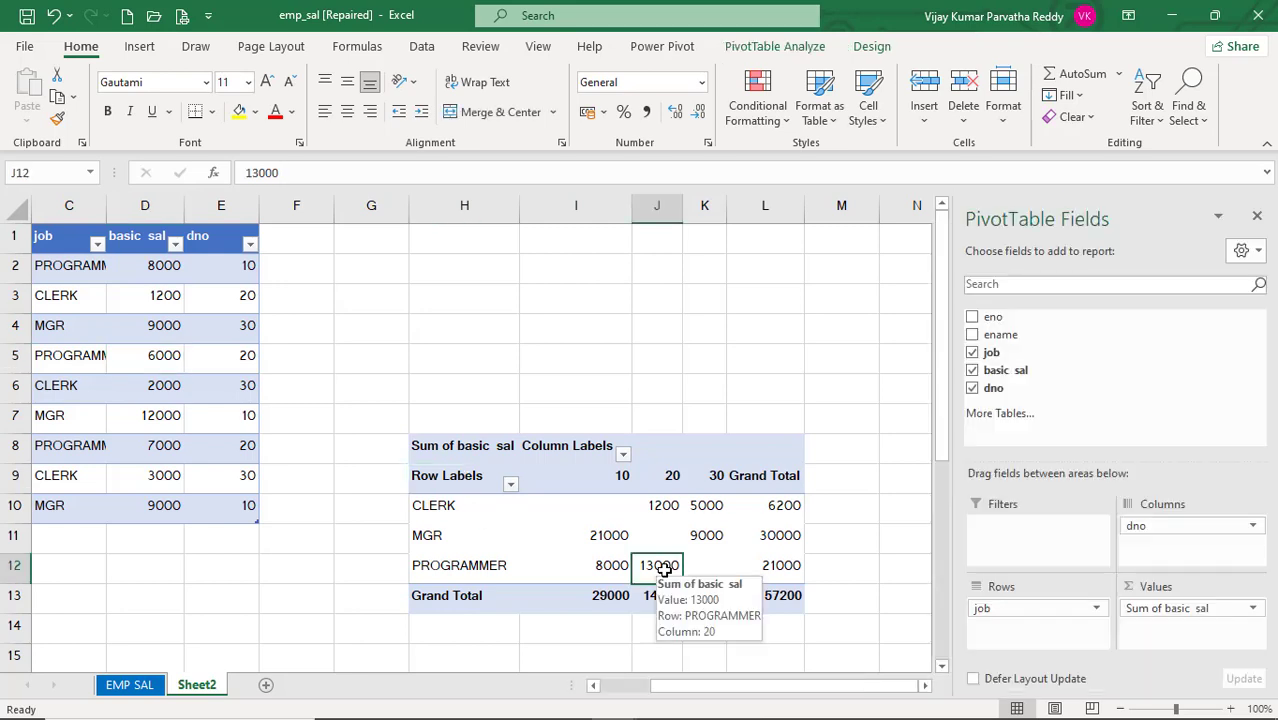
left_click(716, 506)
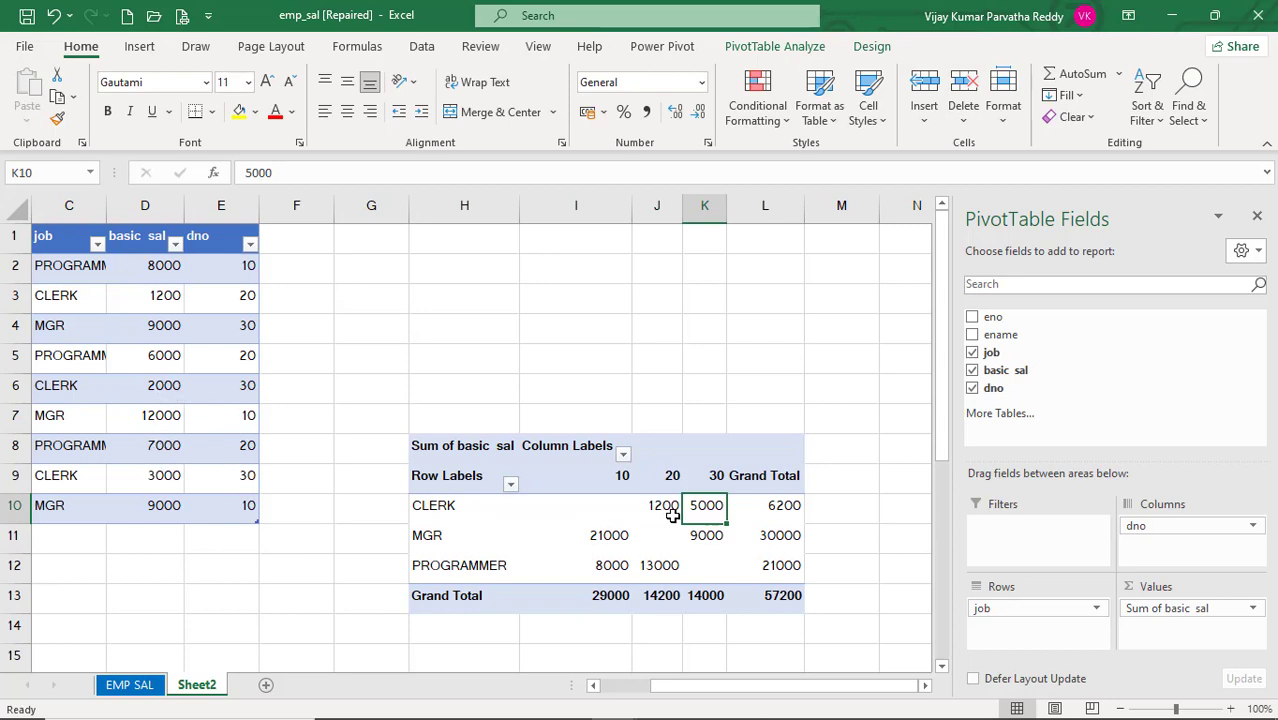
left_click(706, 597)
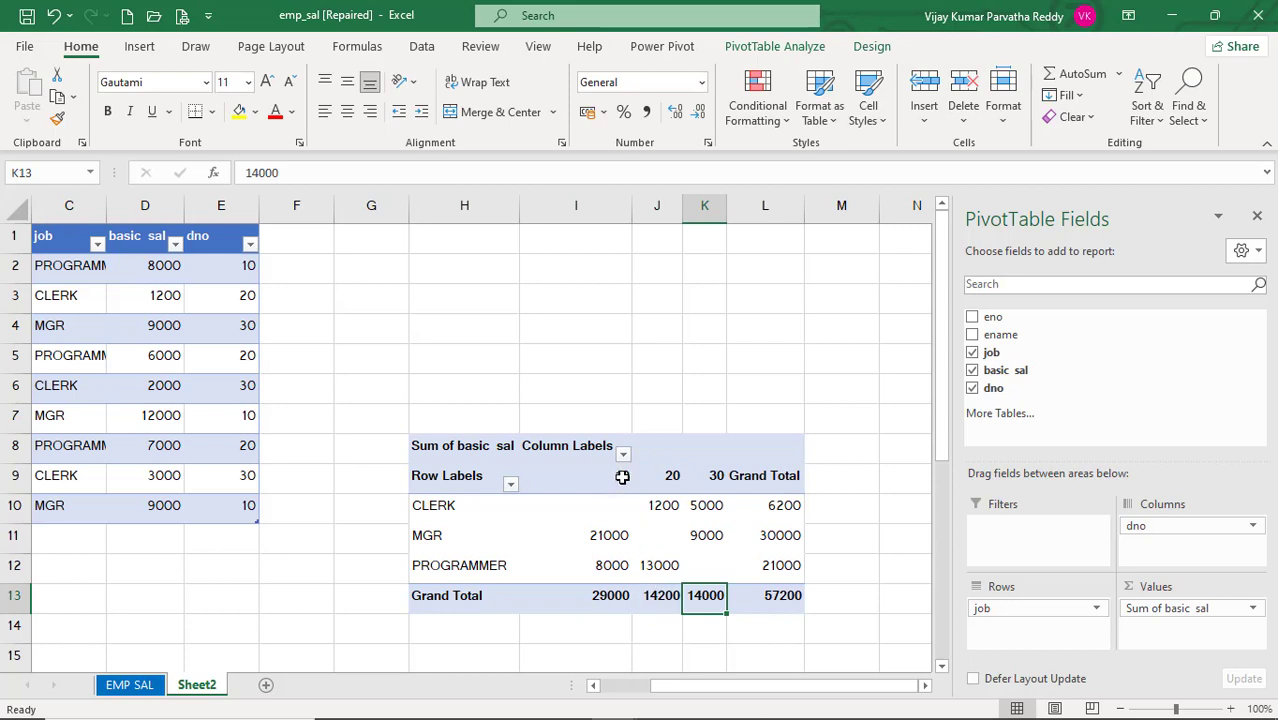
- Examine the PivotTable's column totals for departments 10, 20 and 30, the row totals per job, and the overall grand total
mouse_move(609, 598)
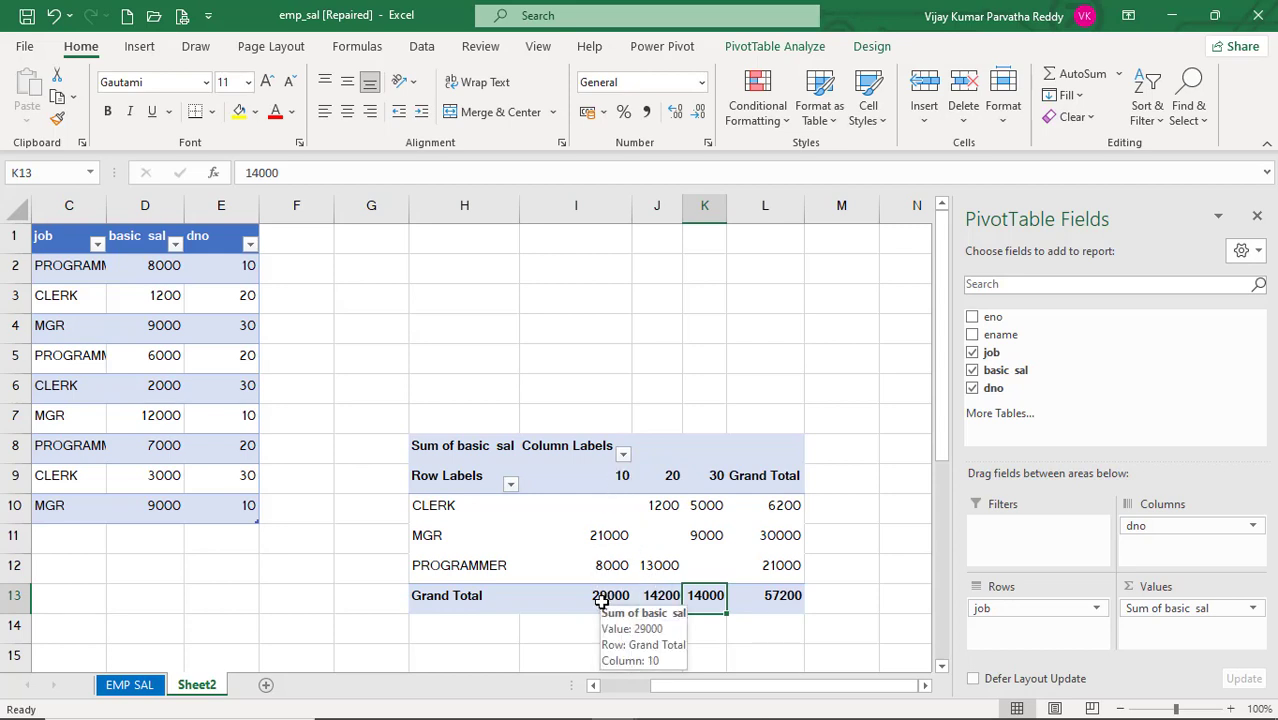
left_click(606, 597)
left_click(656, 597)
left_click(710, 597)
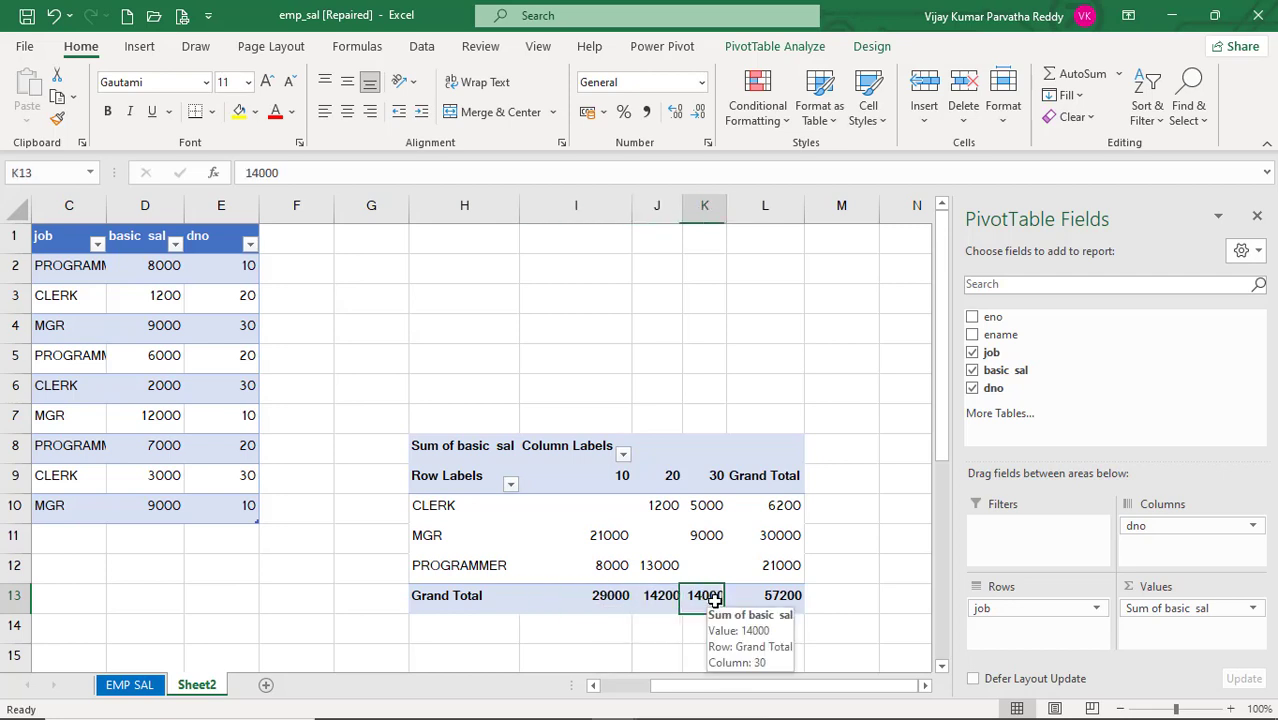
left_click(772, 598)
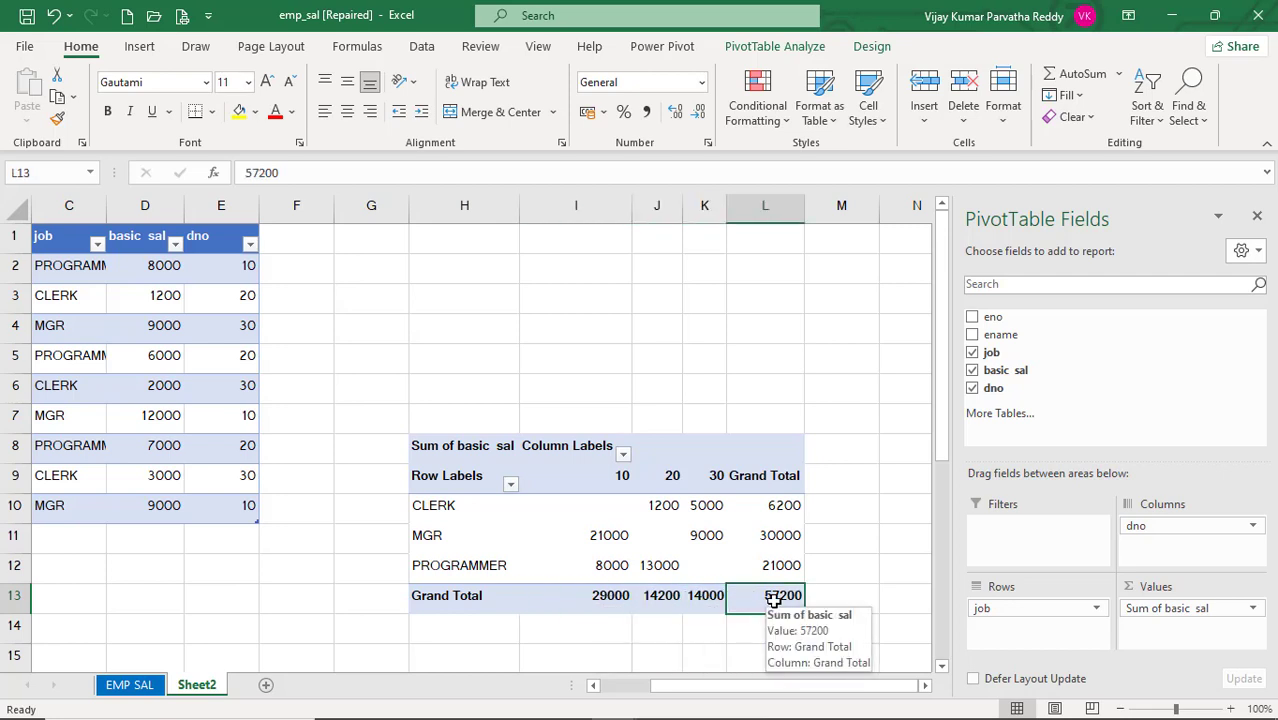
left_click(786, 506)
left_click(786, 535)
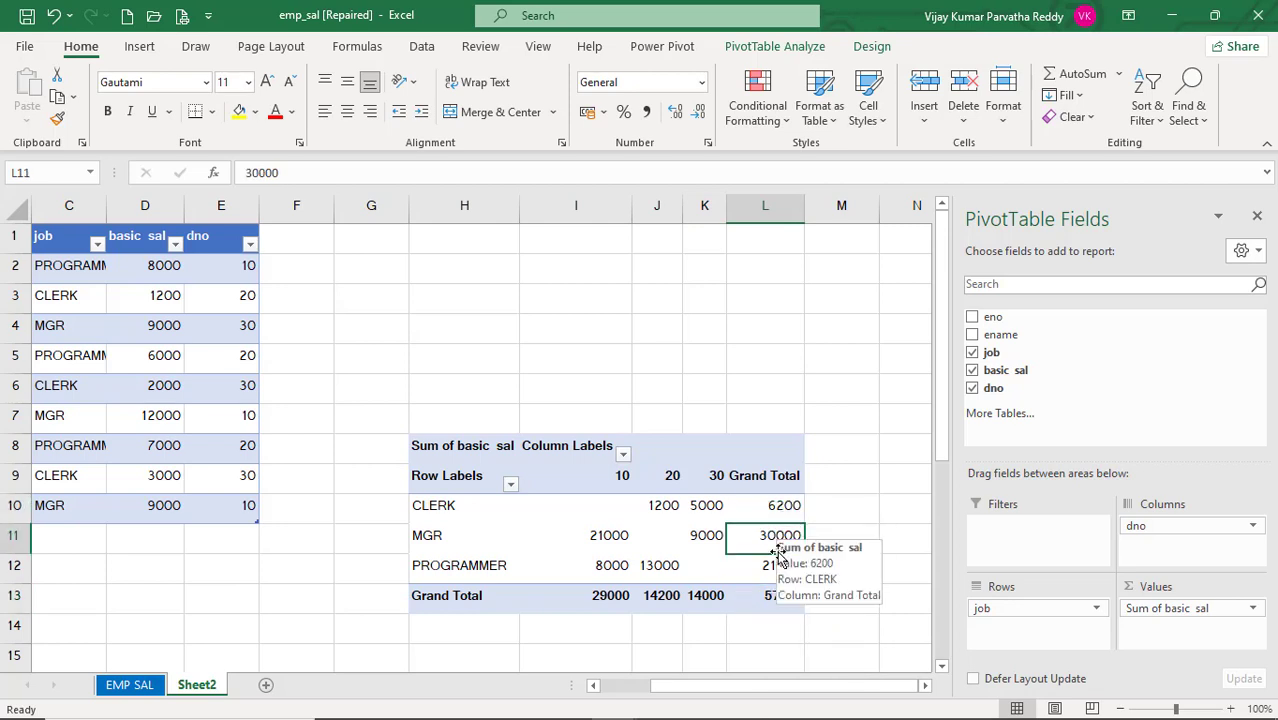
left_click(777, 566)
left_click(776, 598)
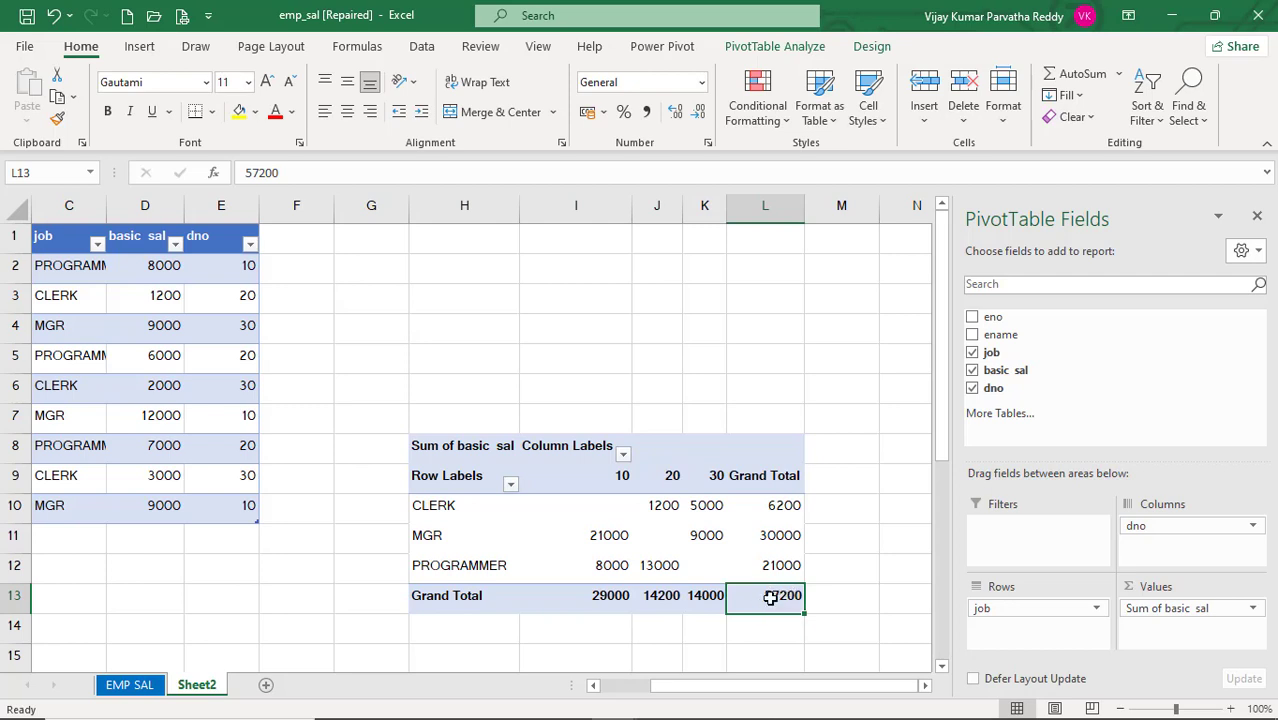
mouse_move(783, 604)
- Examine the PROGRAMMER, MGR and CLERK row totals and the CLERK sums in each department
left_click(1253, 609)
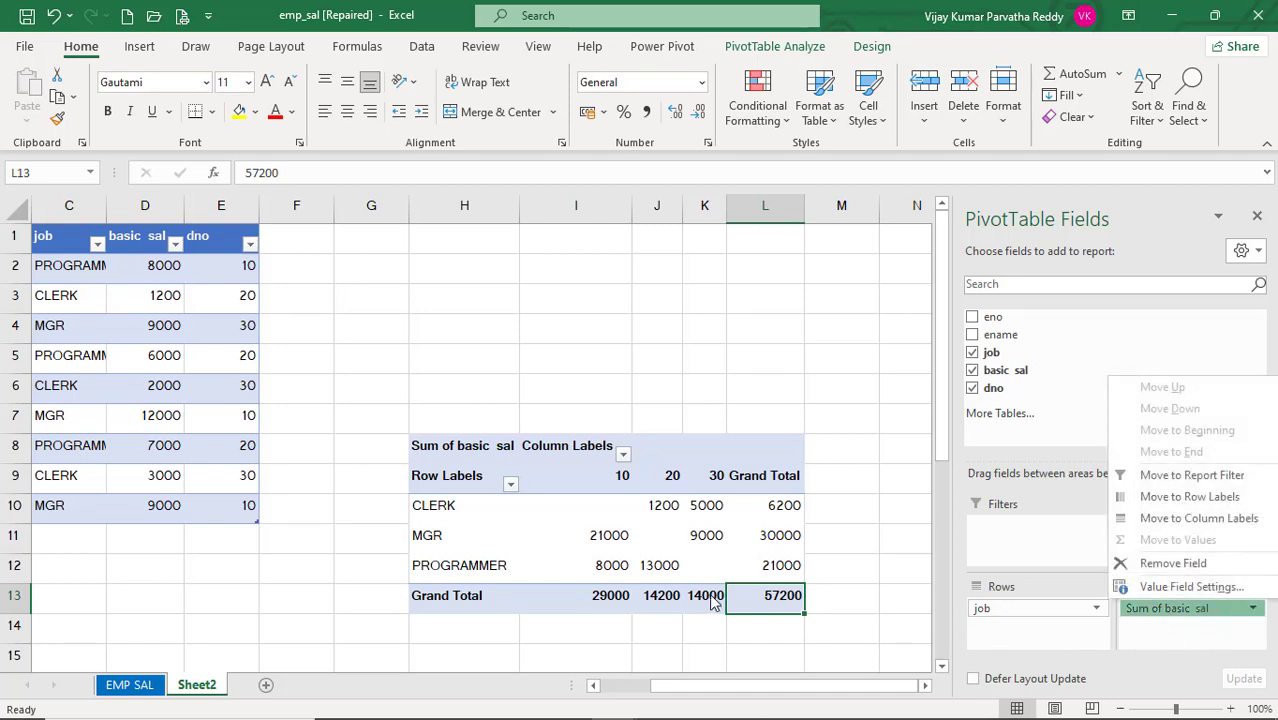
left_click(781, 565)
left_click(785, 543)
left_click(790, 505)
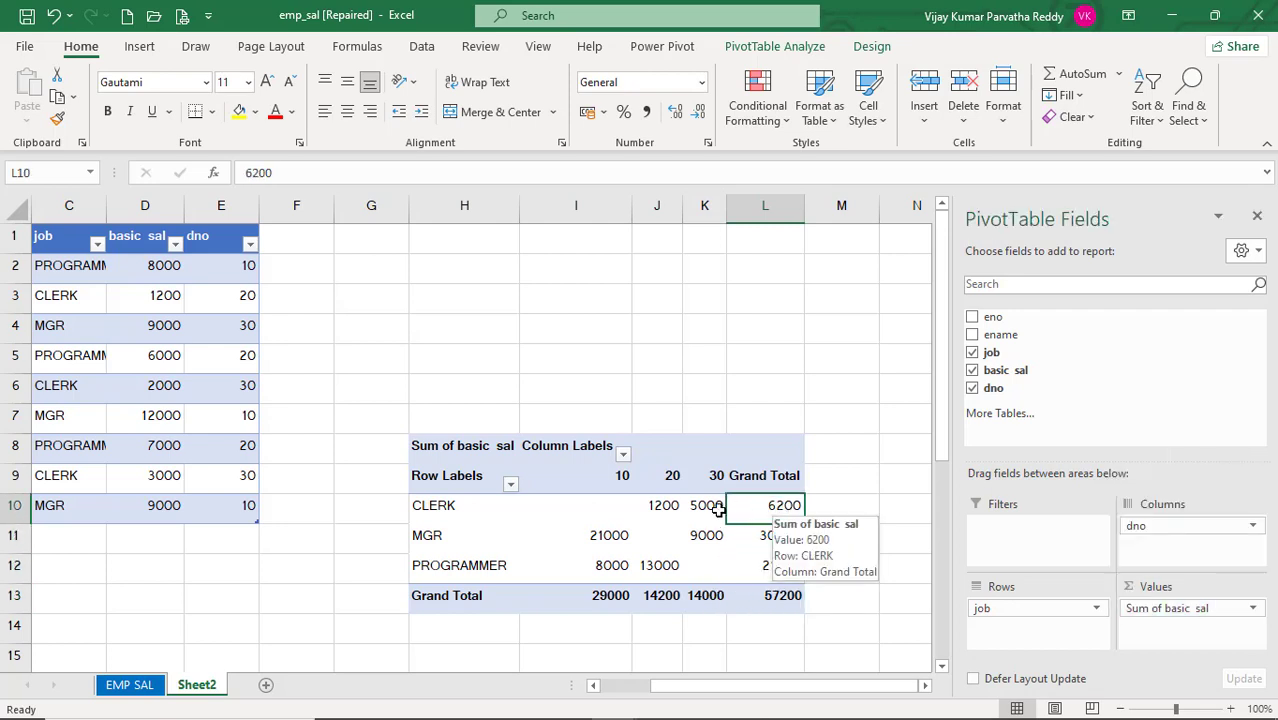
left_click(706, 506)
left_click(652, 510)
left_click(607, 511)
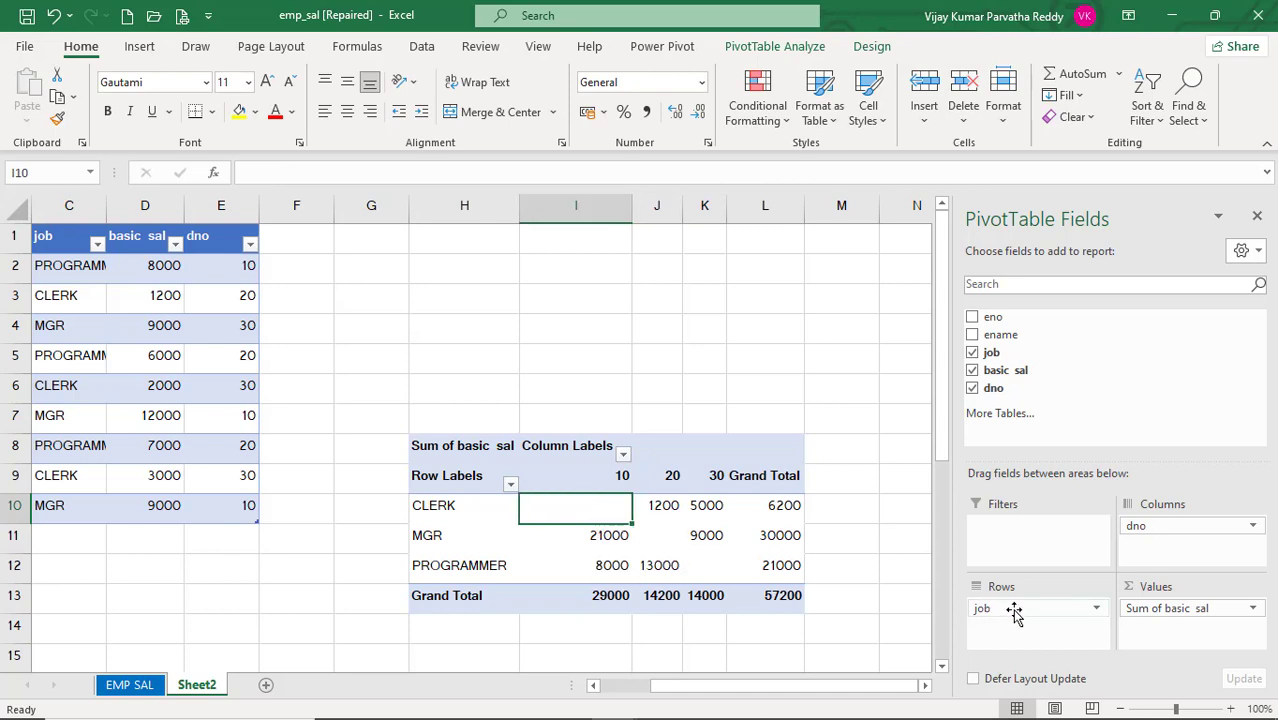
- Swap the PivotTable layout to dno as rows and job as columns, and add ename as a report filter
mouse_move(1155, 527)
left_mouse_down()
mouse_move(1081, 591)
mouse_move(1000, 625)
mouse_move(1133, 579)
mouse_move(1140, 535)
left_mouse_up()
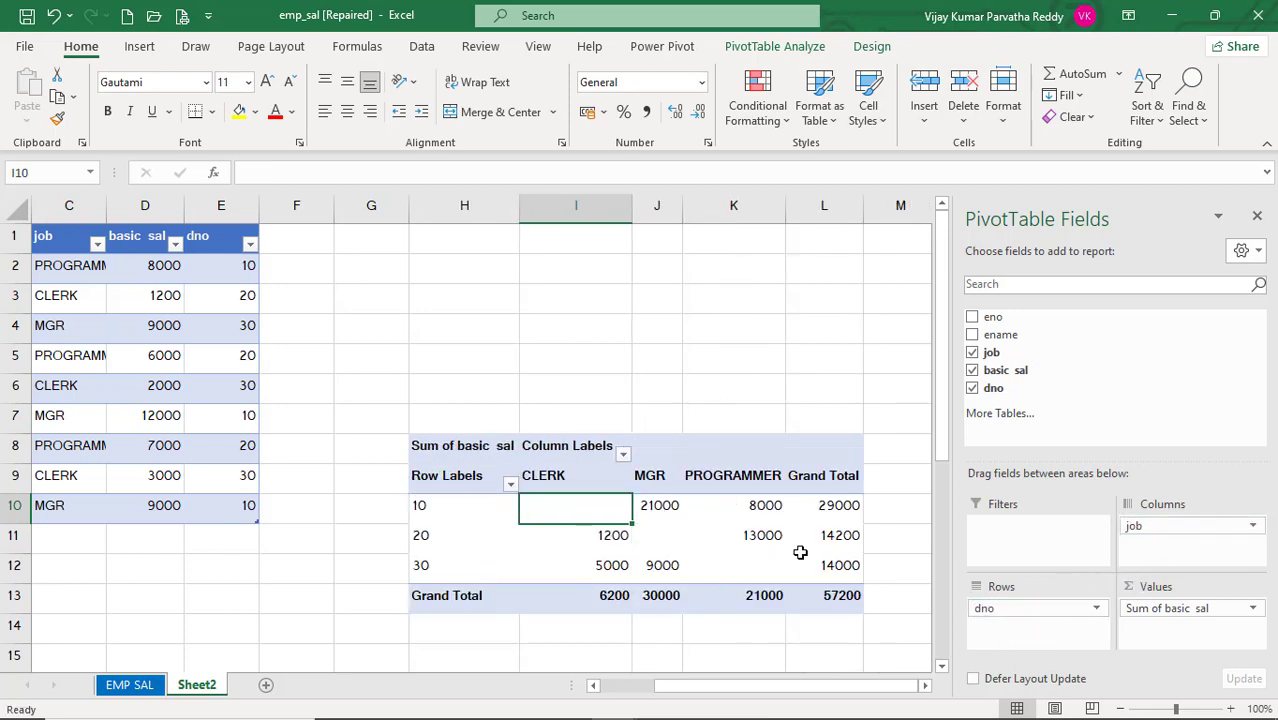
left_click(845, 597)
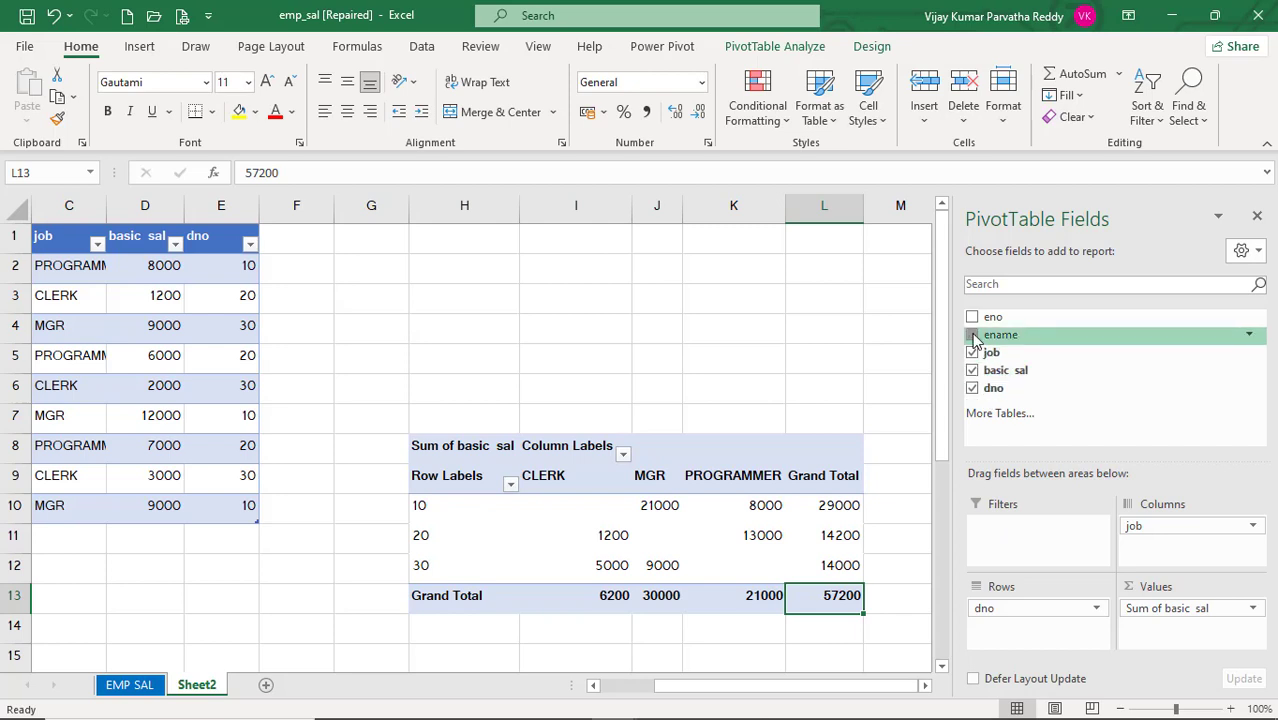
left_click_drag(976, 340, 995, 537)
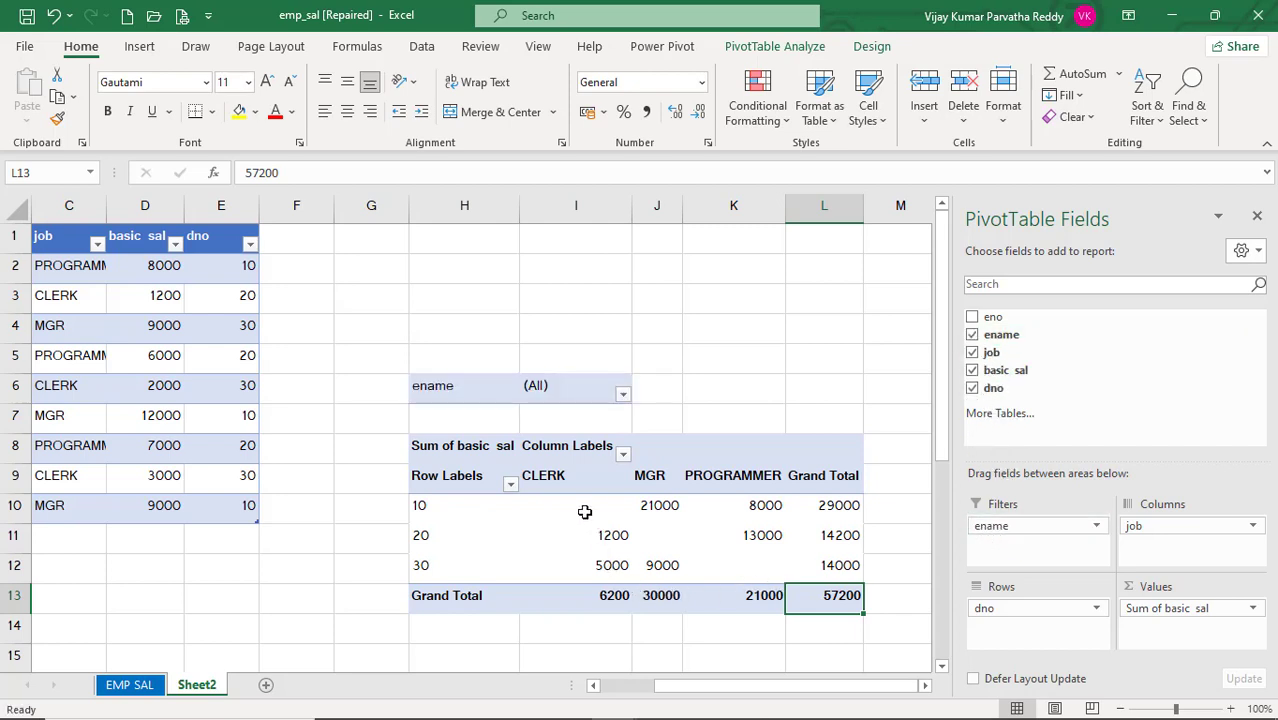
- Filter the PivotTable by ename with multiple selection, keeping only the first five employee names in the list
left_click(622, 396)
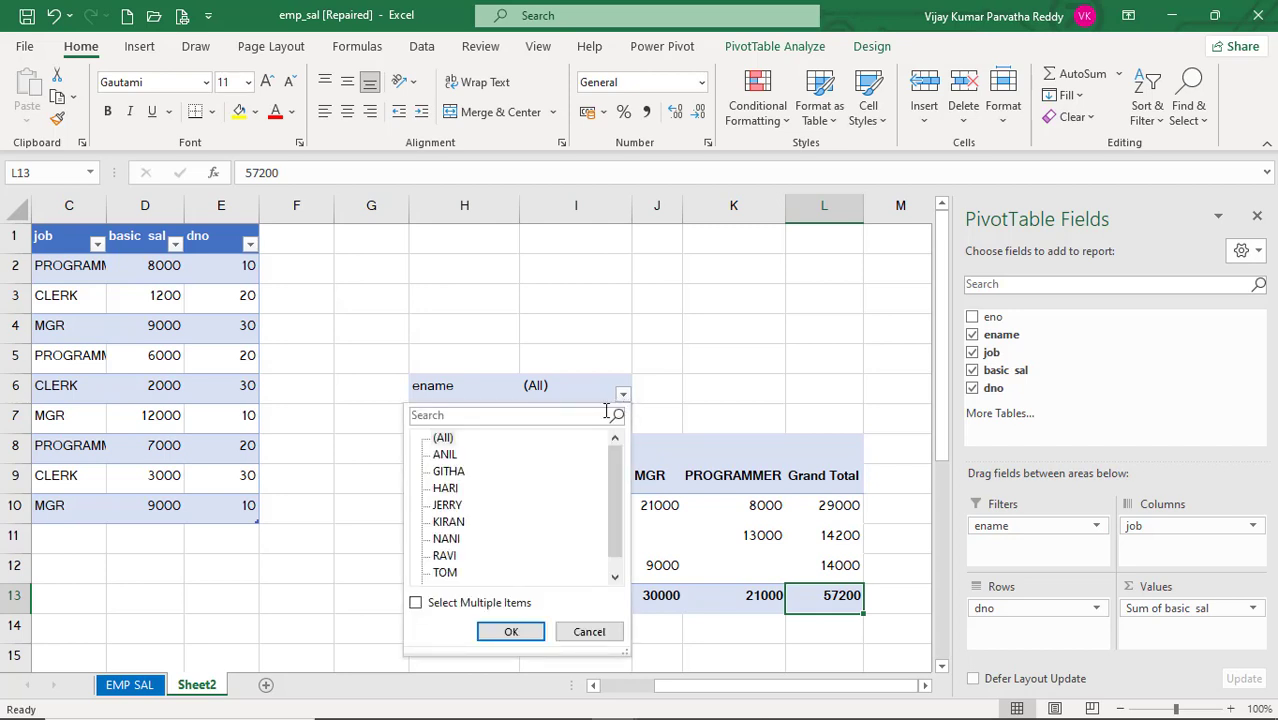
left_click(446, 455)
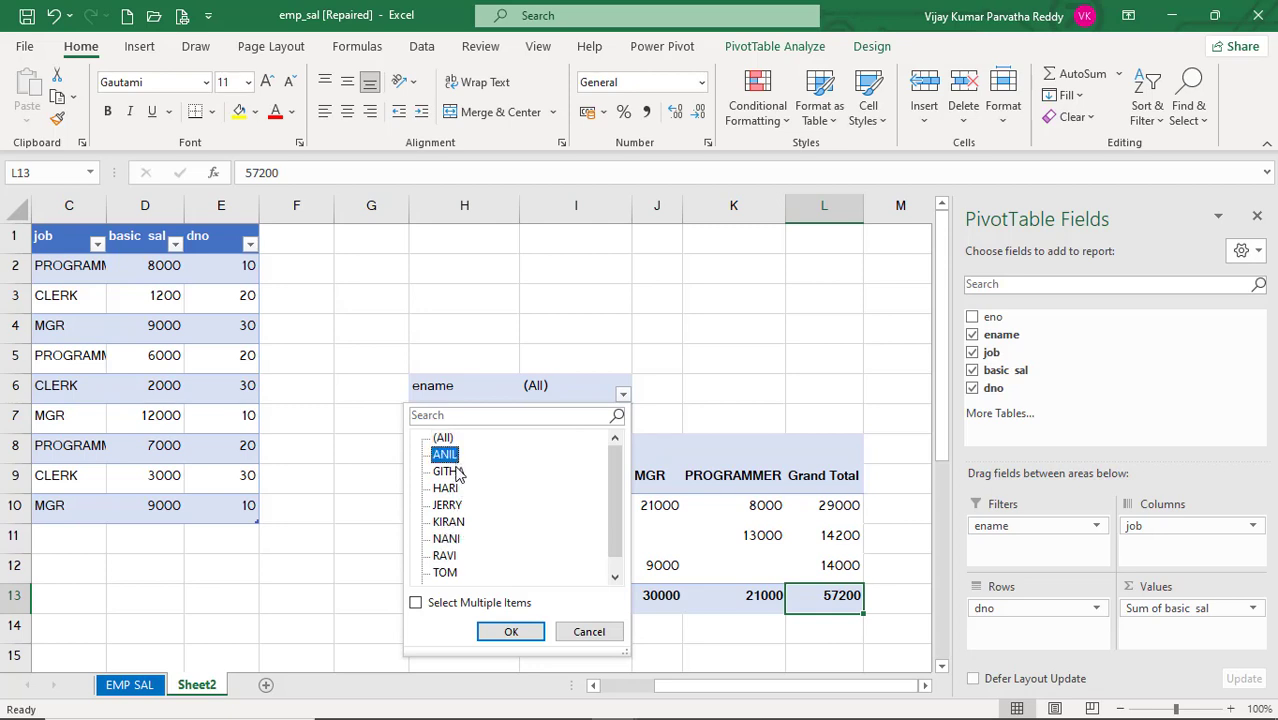
left_click(455, 472)
left_click(456, 487)
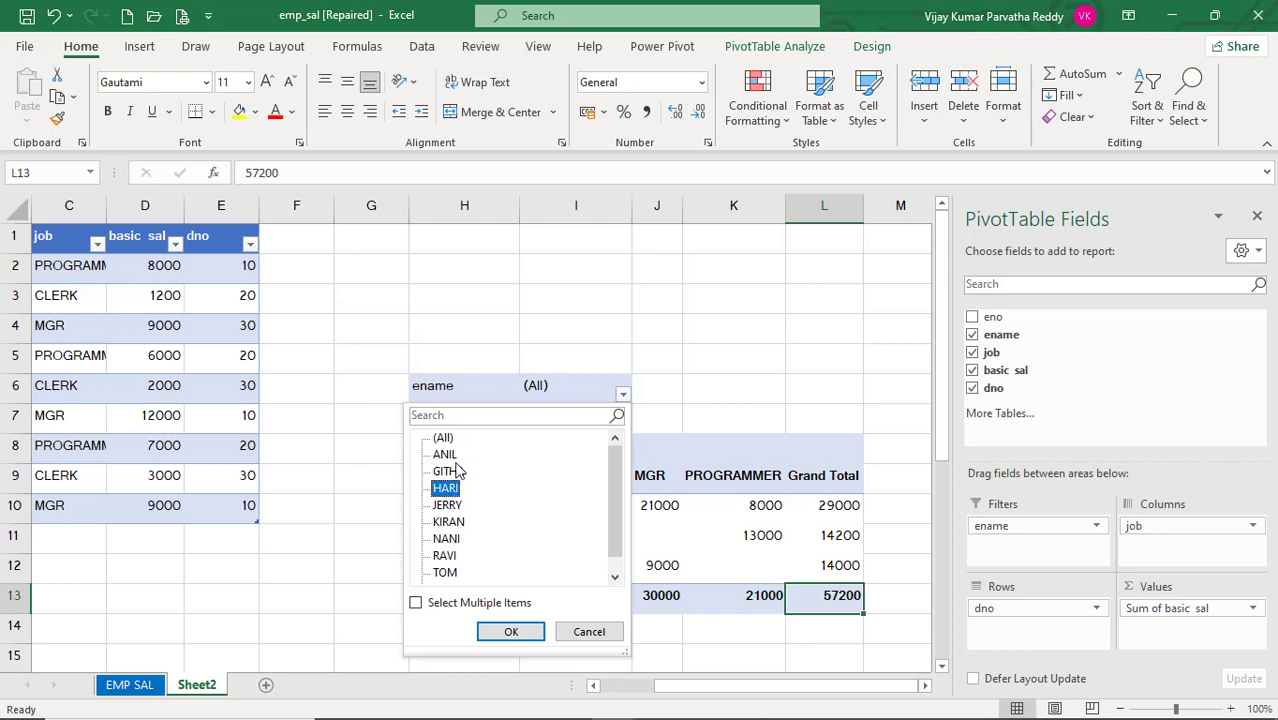
left_click(415, 603)
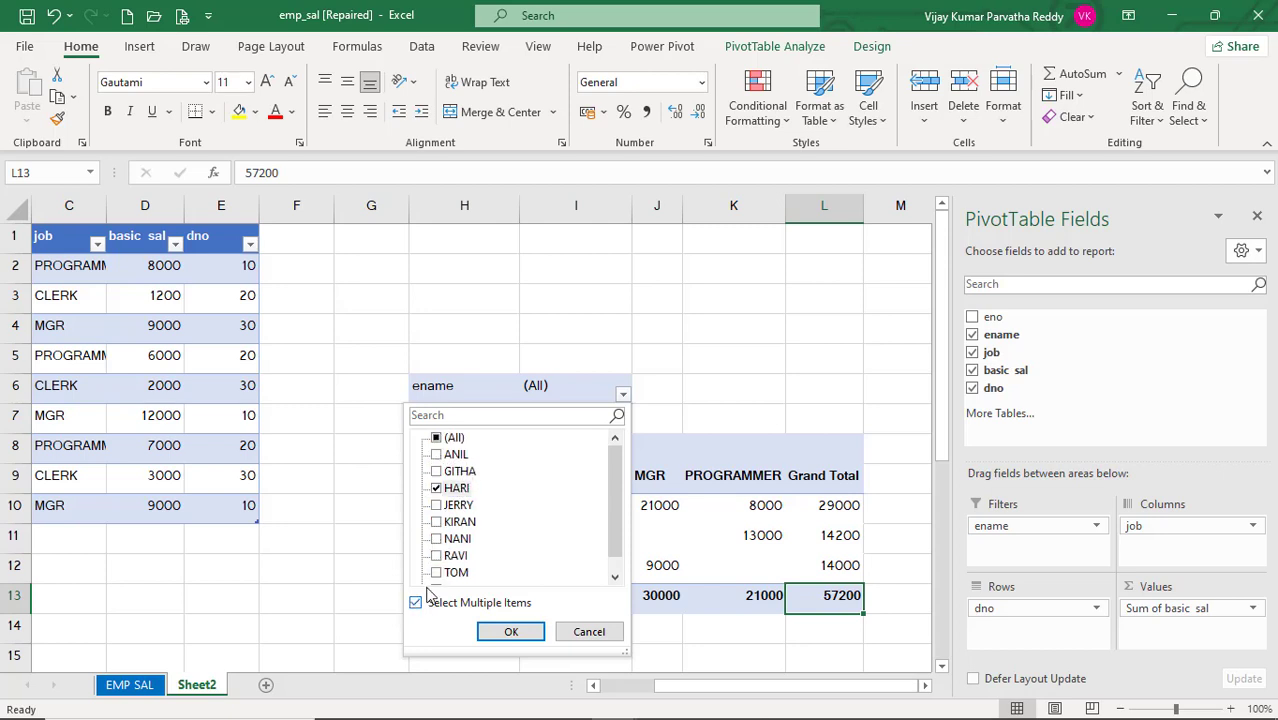
left_click(438, 457)
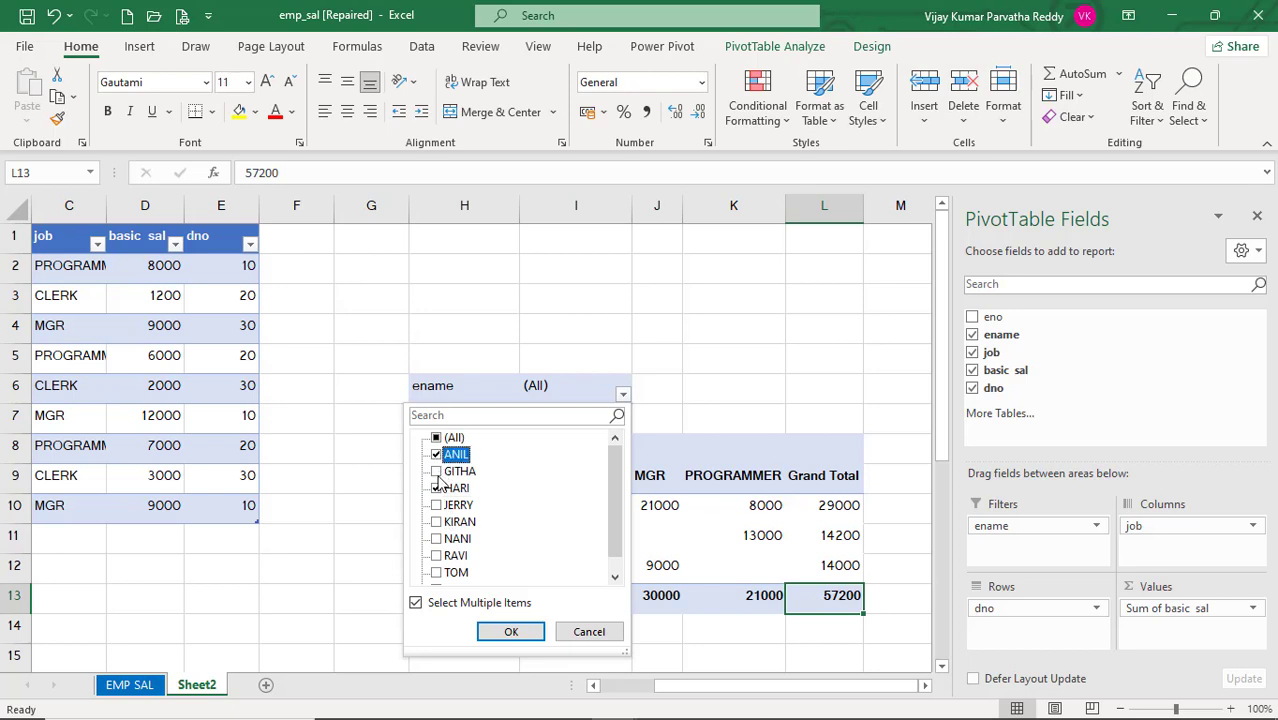
left_click(437, 472)
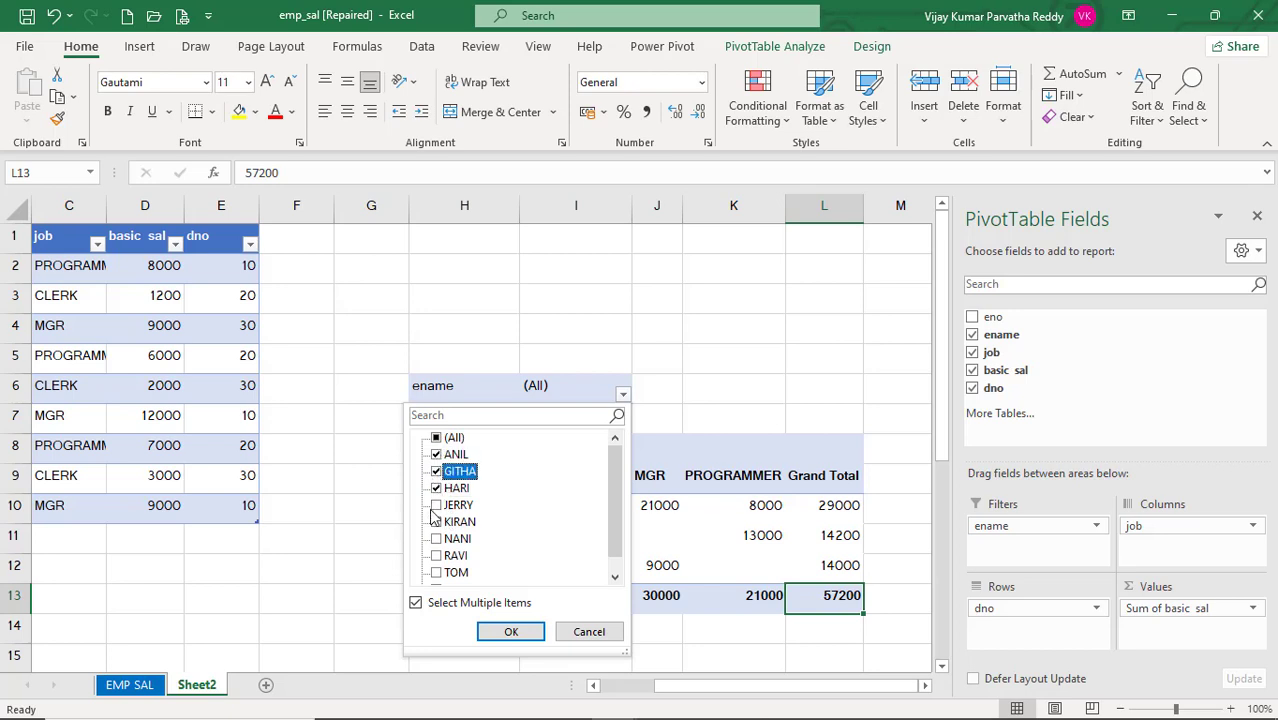
left_click(438, 506)
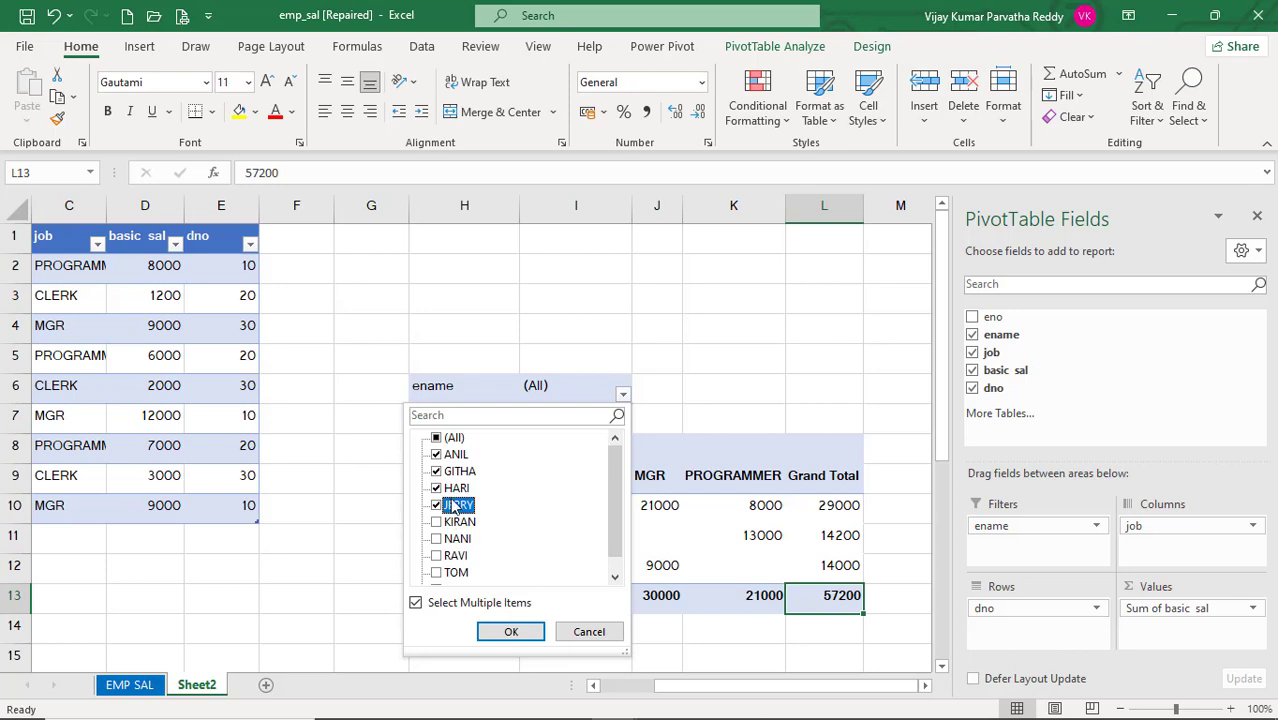
left_click(437, 522)
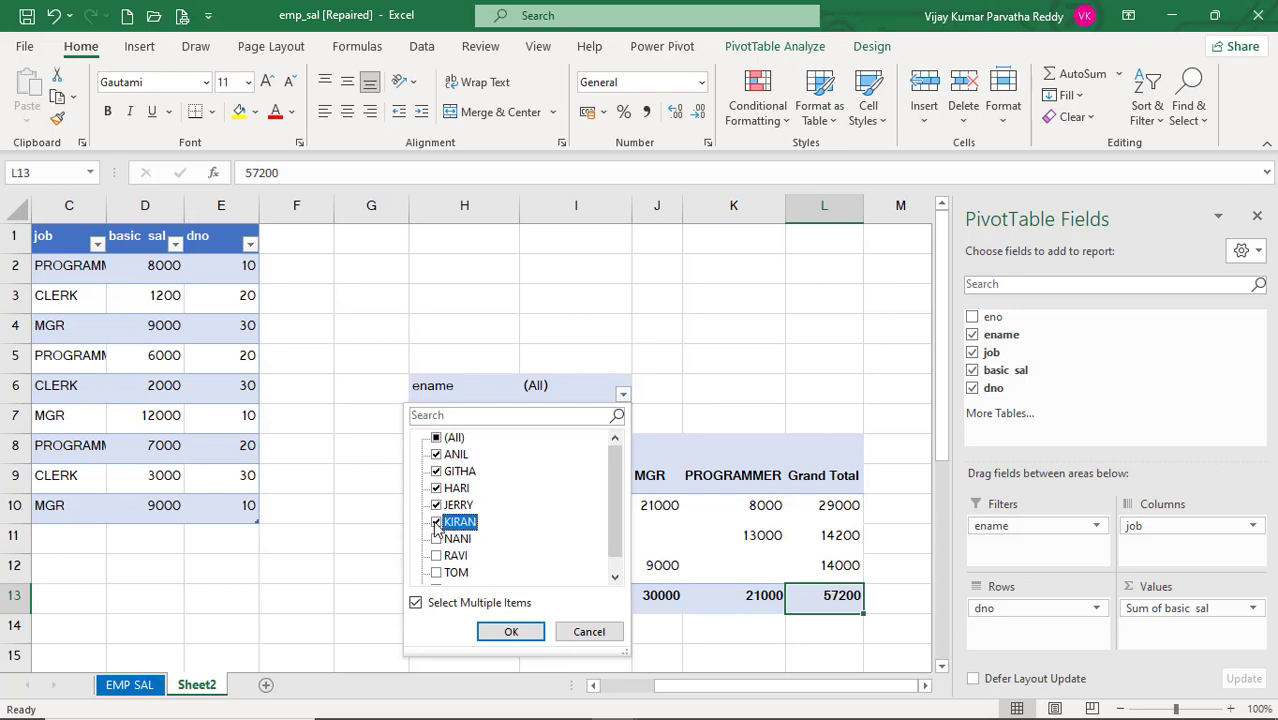
left_click(511, 633)
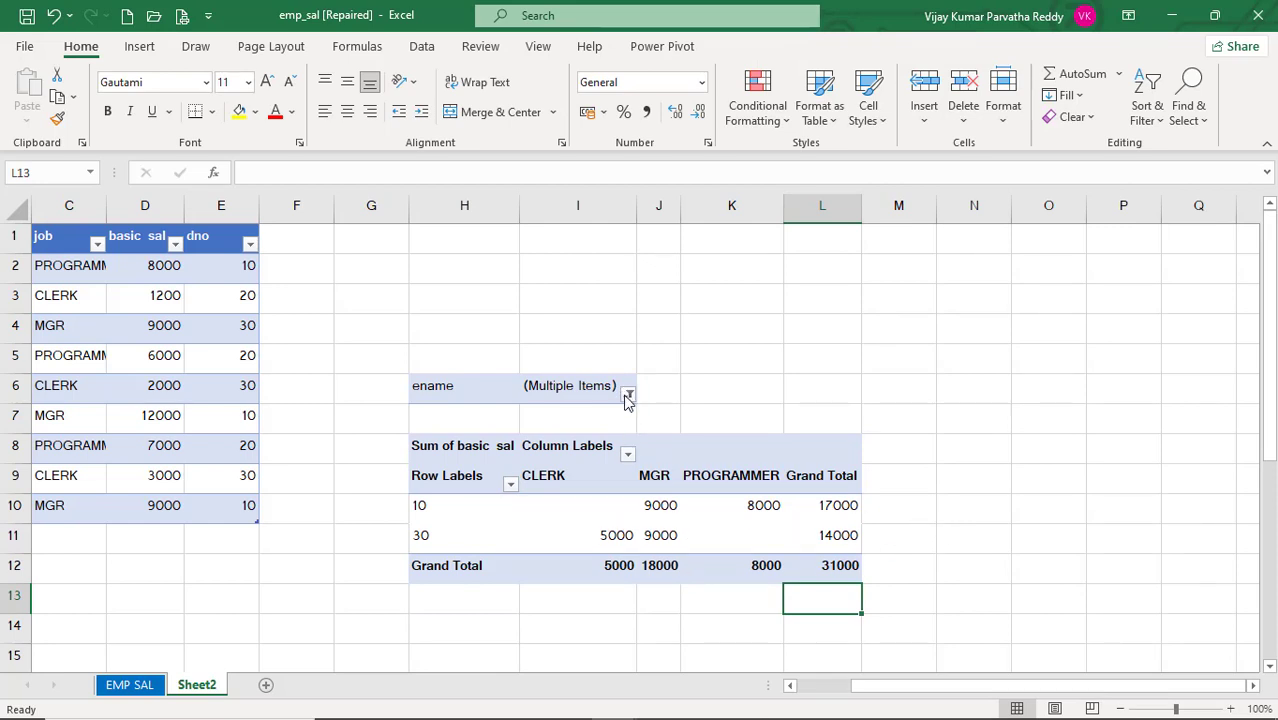
- Clear the five selected employees from the ename filter, turn off multiple selection and show all employees
left_click(627, 394)
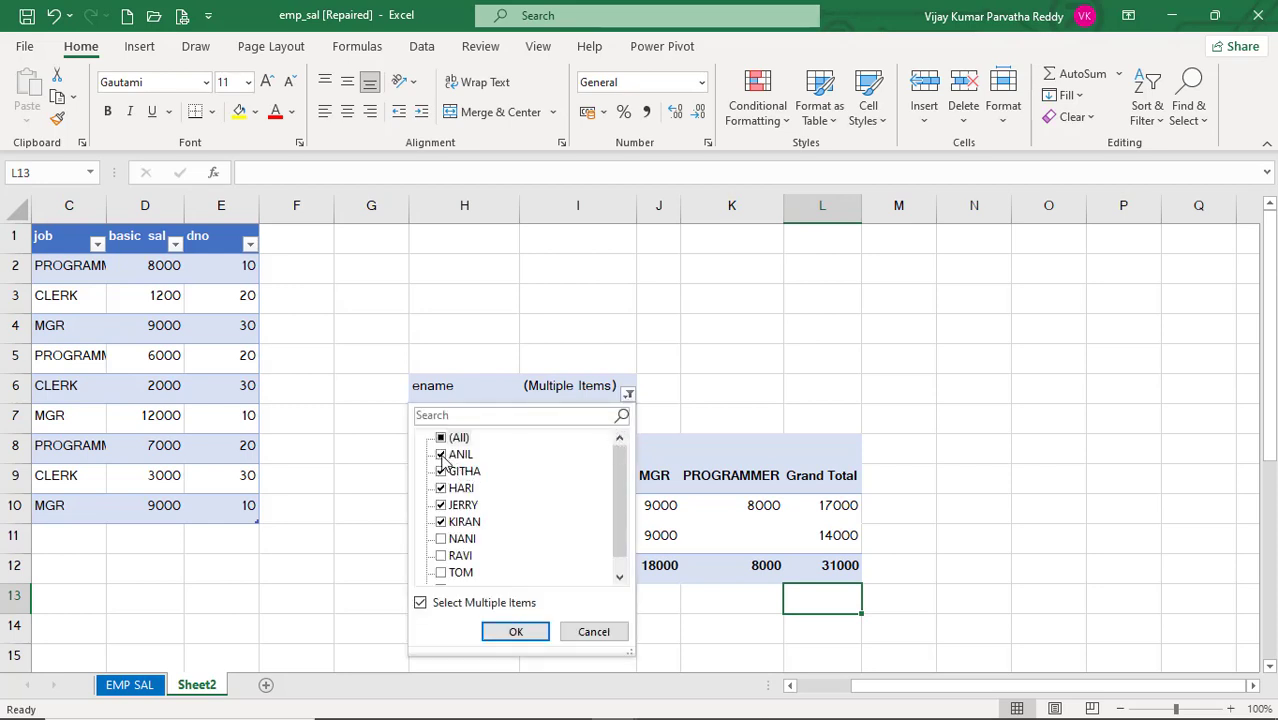
left_click(442, 456)
left_click(442, 472)
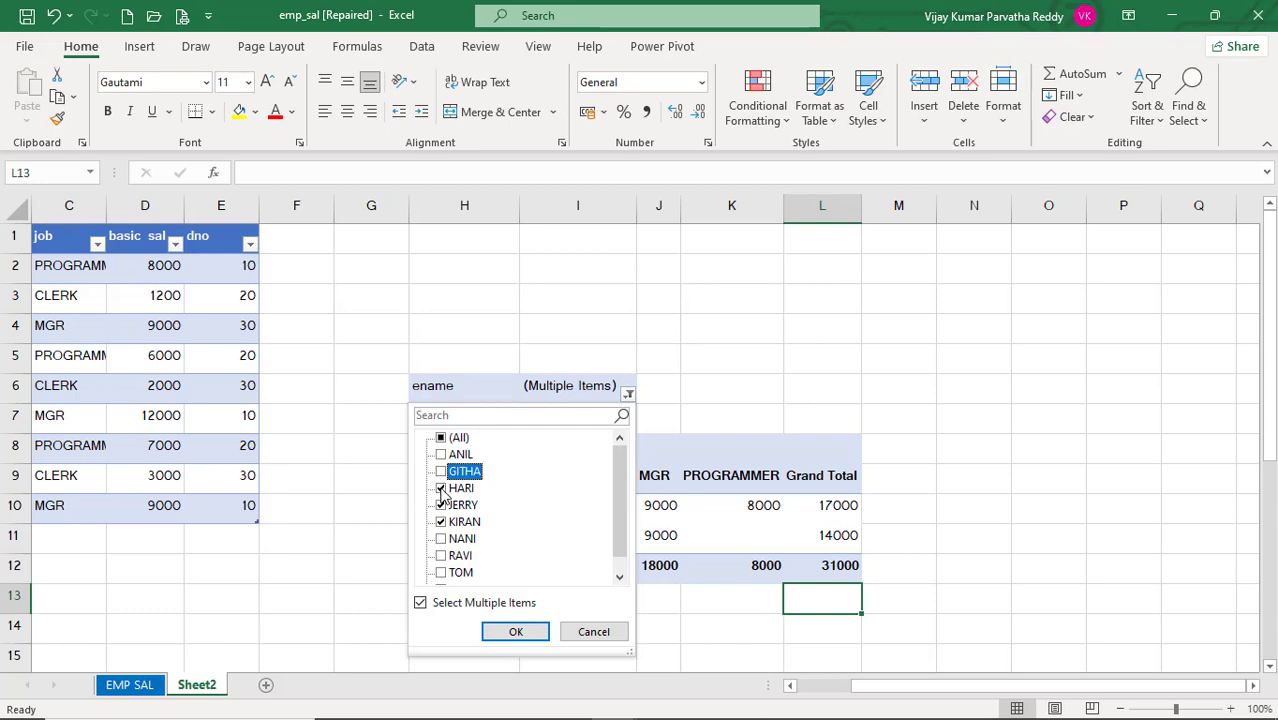
left_click(442, 489)
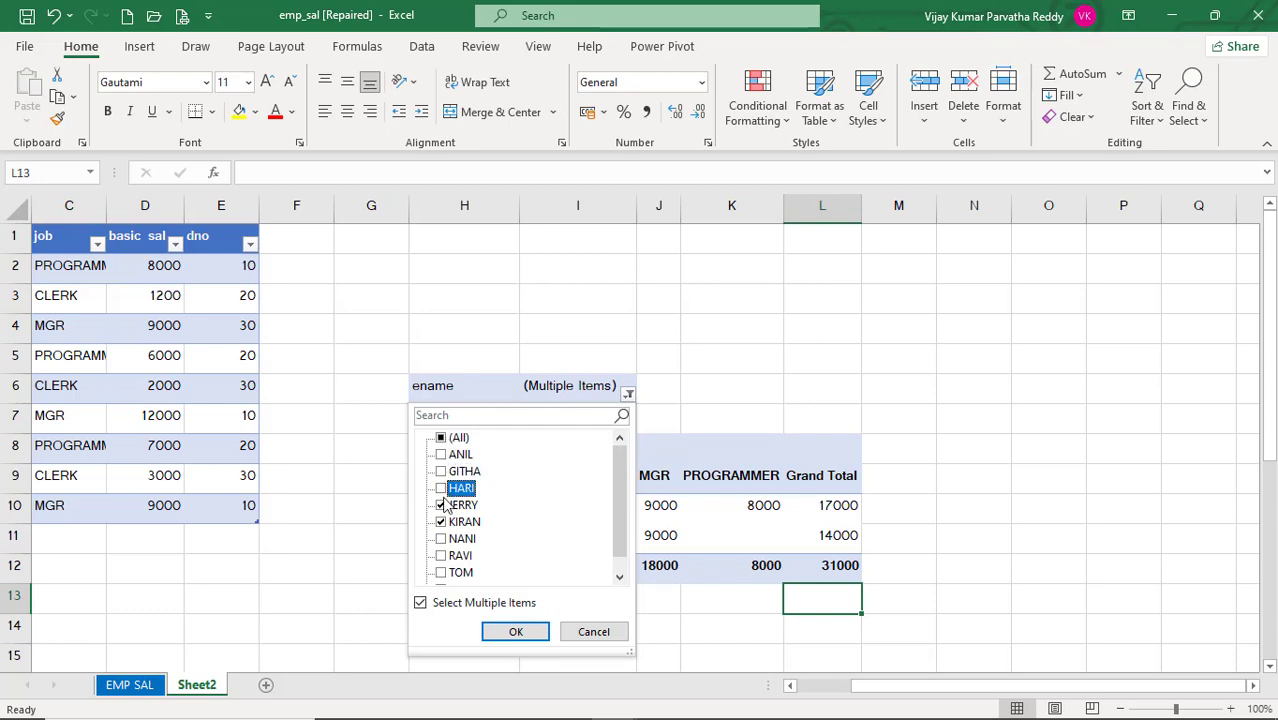
left_click(442, 506)
left_click(442, 522)
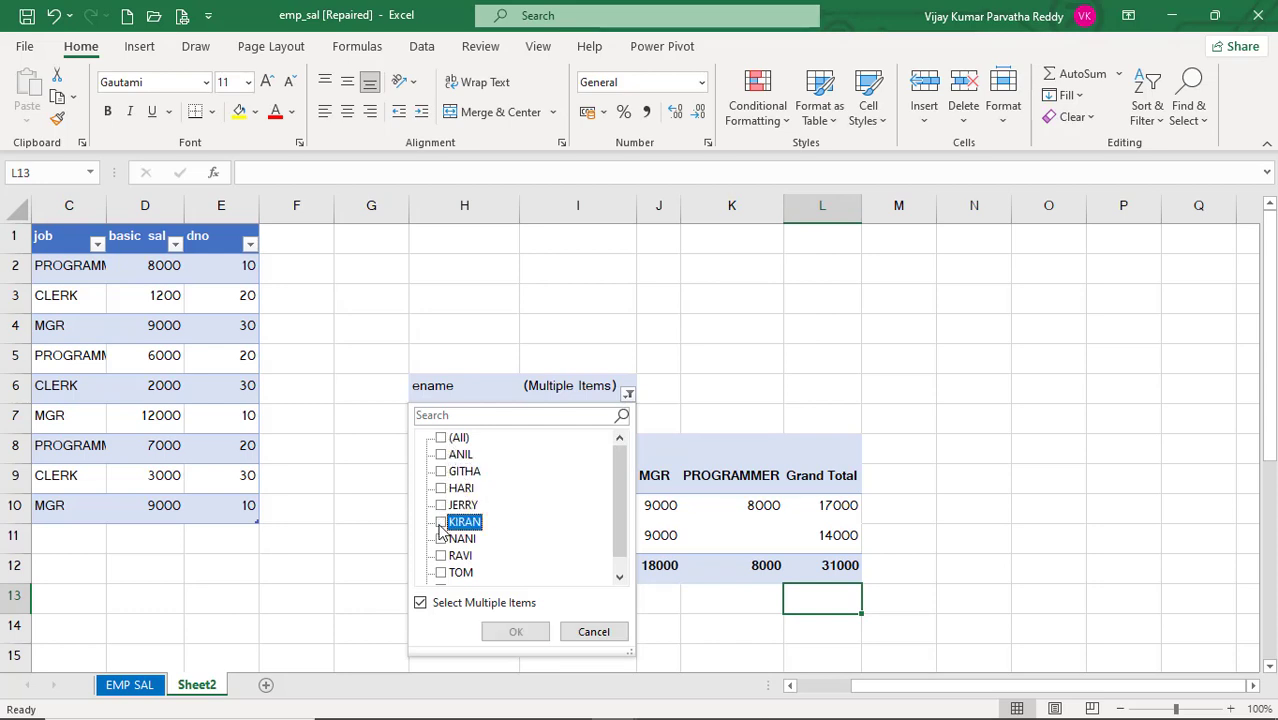
left_click(421, 603)
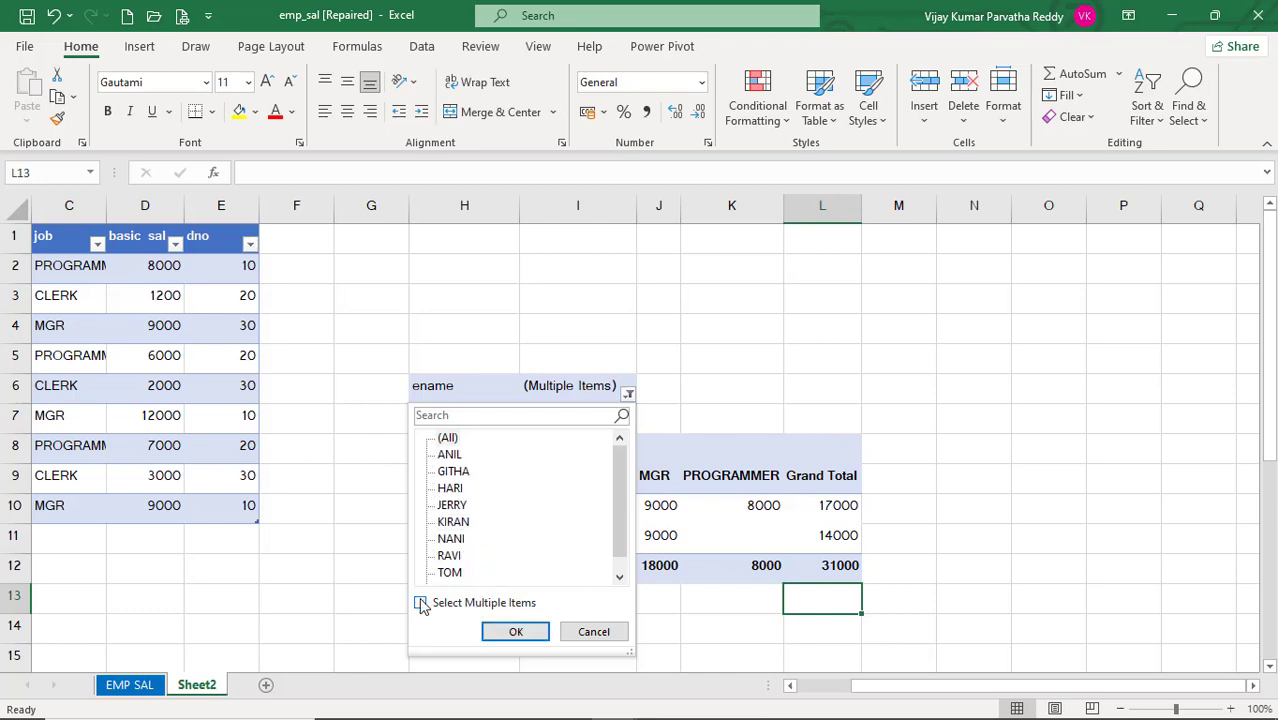
left_click(514, 632)
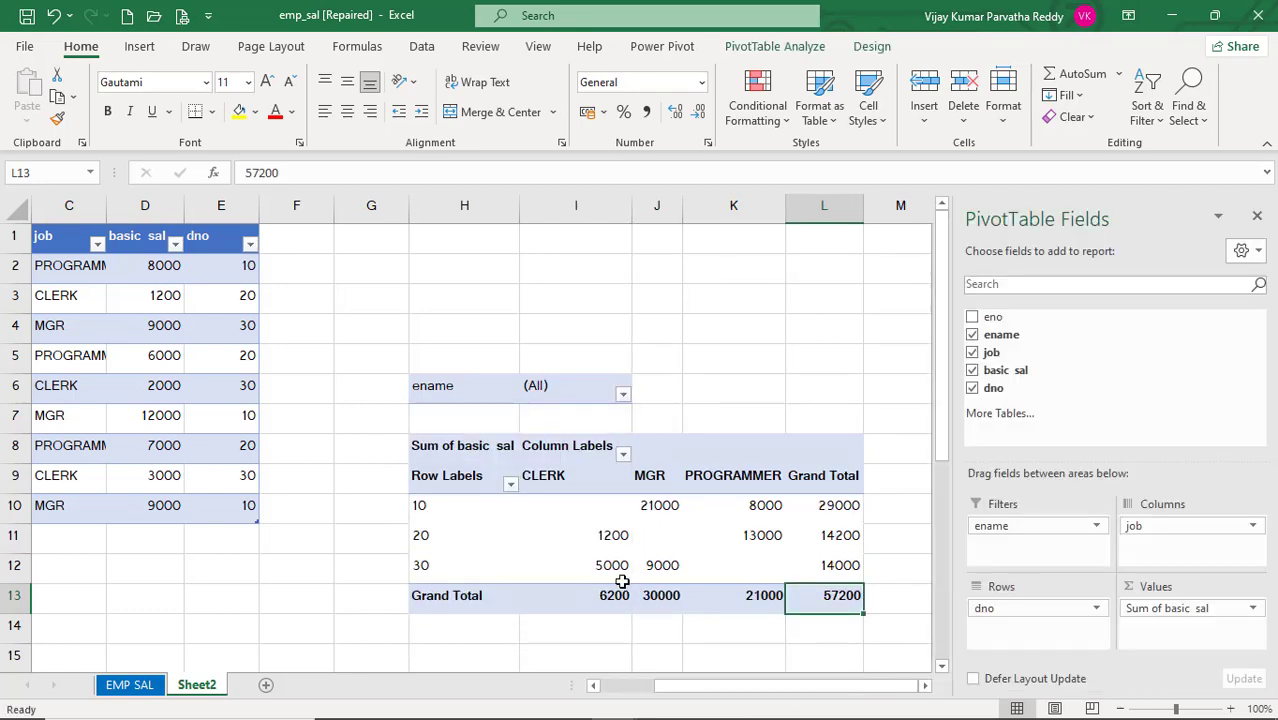
- Look through the PivotTable analysis tools and the Insert Calculated Field dialog's field list, without adding a calculated field
mouse_move(621, 581)
mouse_move(538, 545)
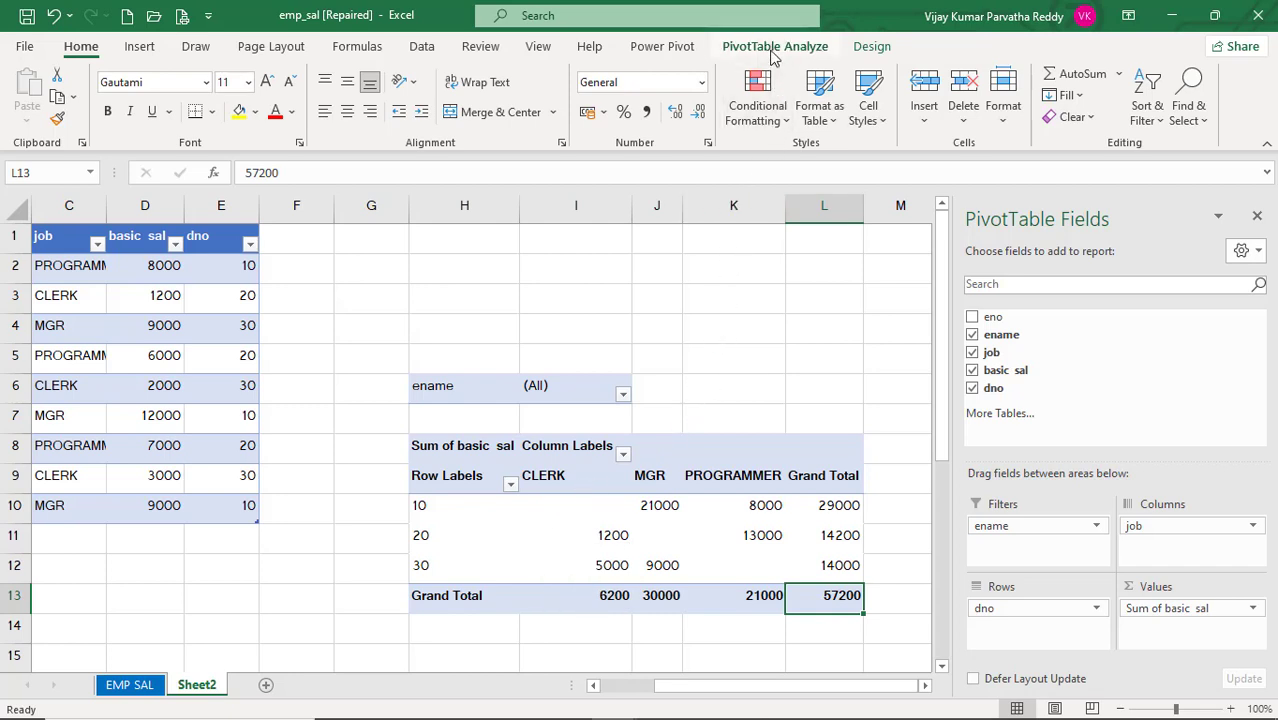
left_click(772, 50)
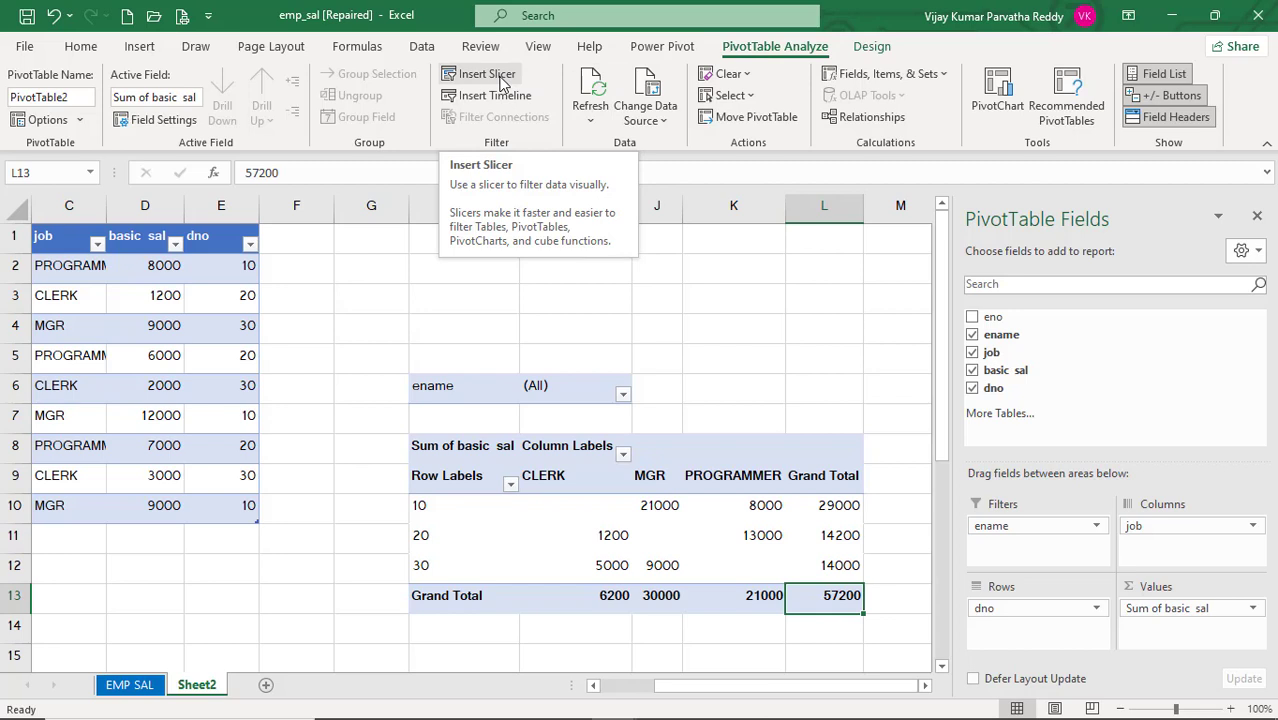
left_click(944, 78)
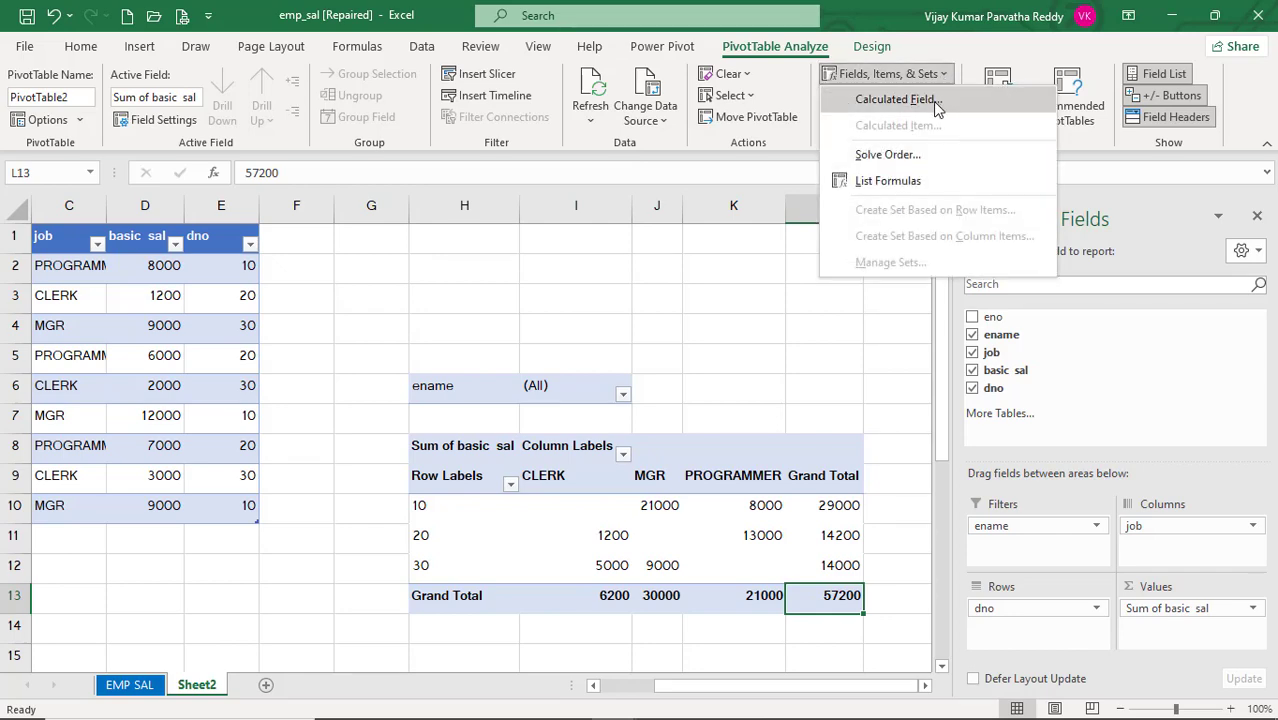
left_click(933, 101)
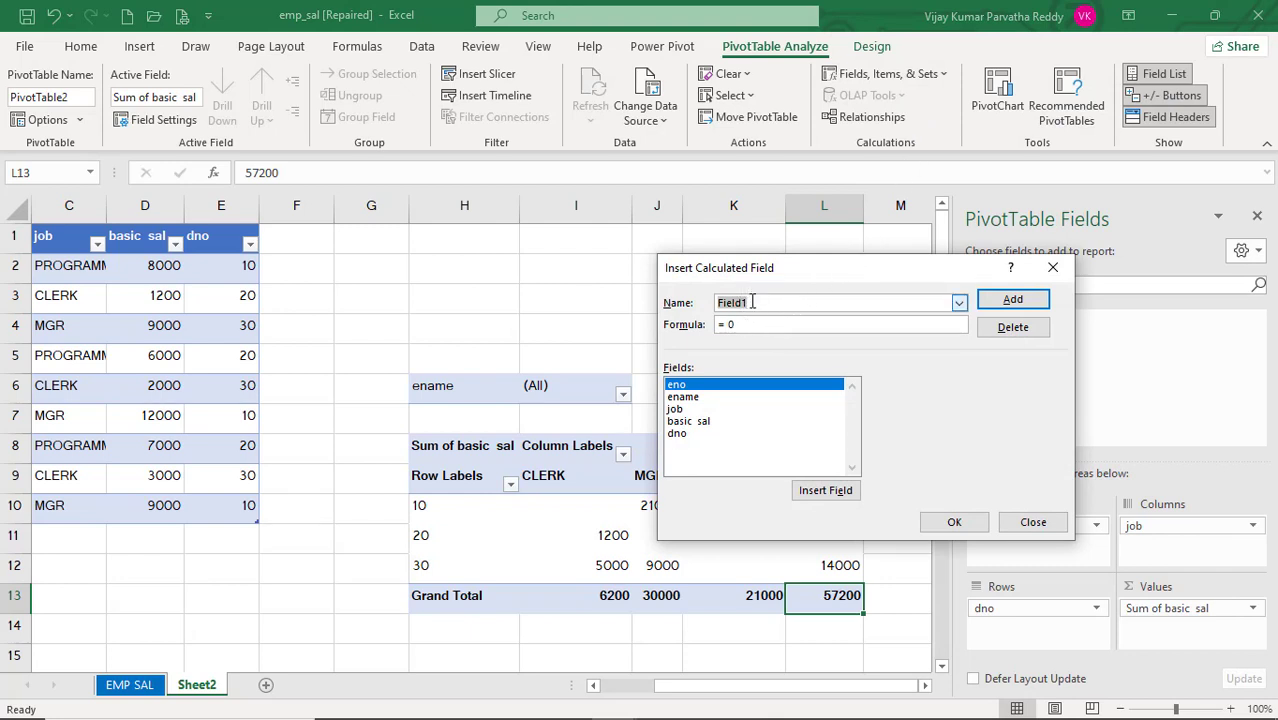
left_click(714, 422)
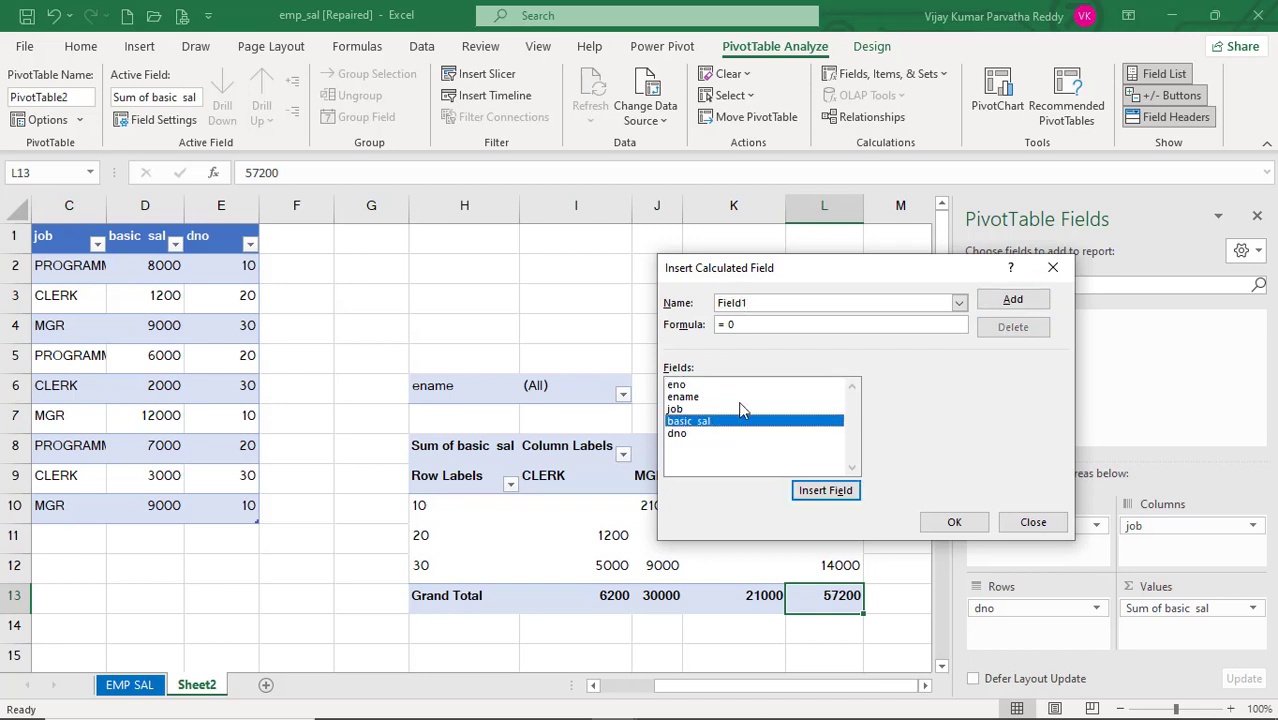
left_click(1025, 522)
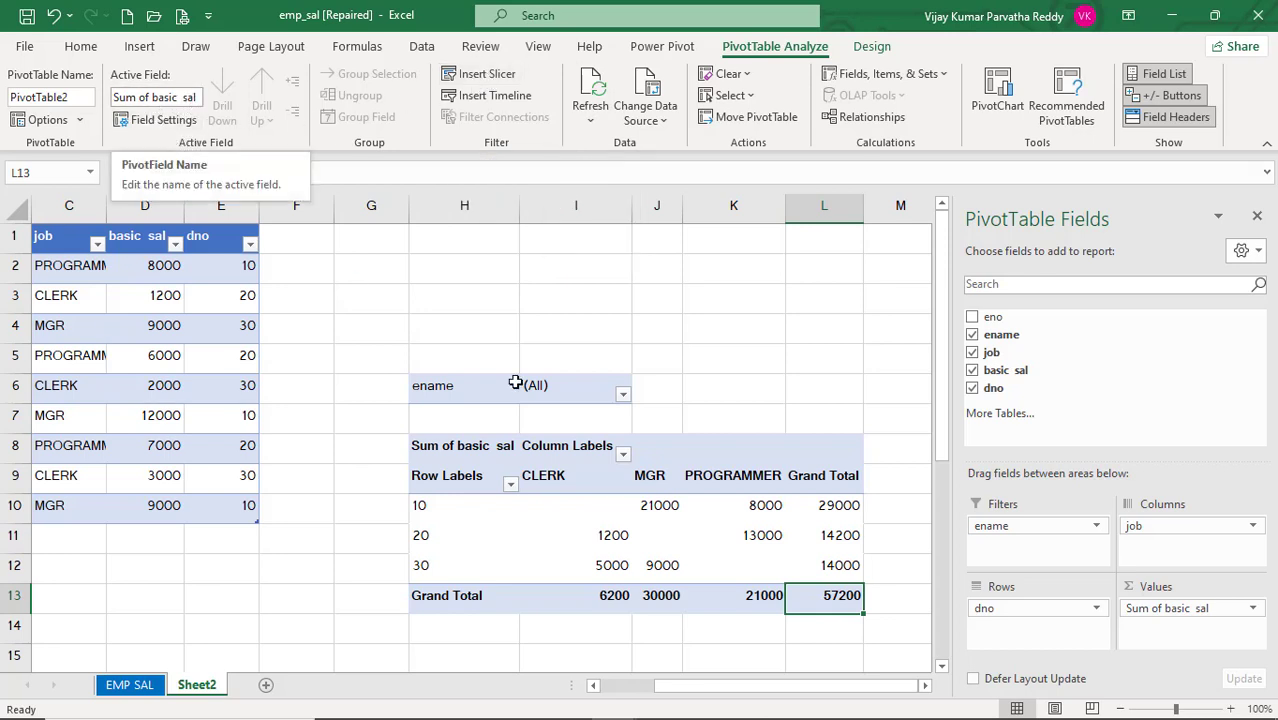
- Examine the department row totals, department 20's PROGRAMMER sum and the overall grand total
left_click(828, 553)
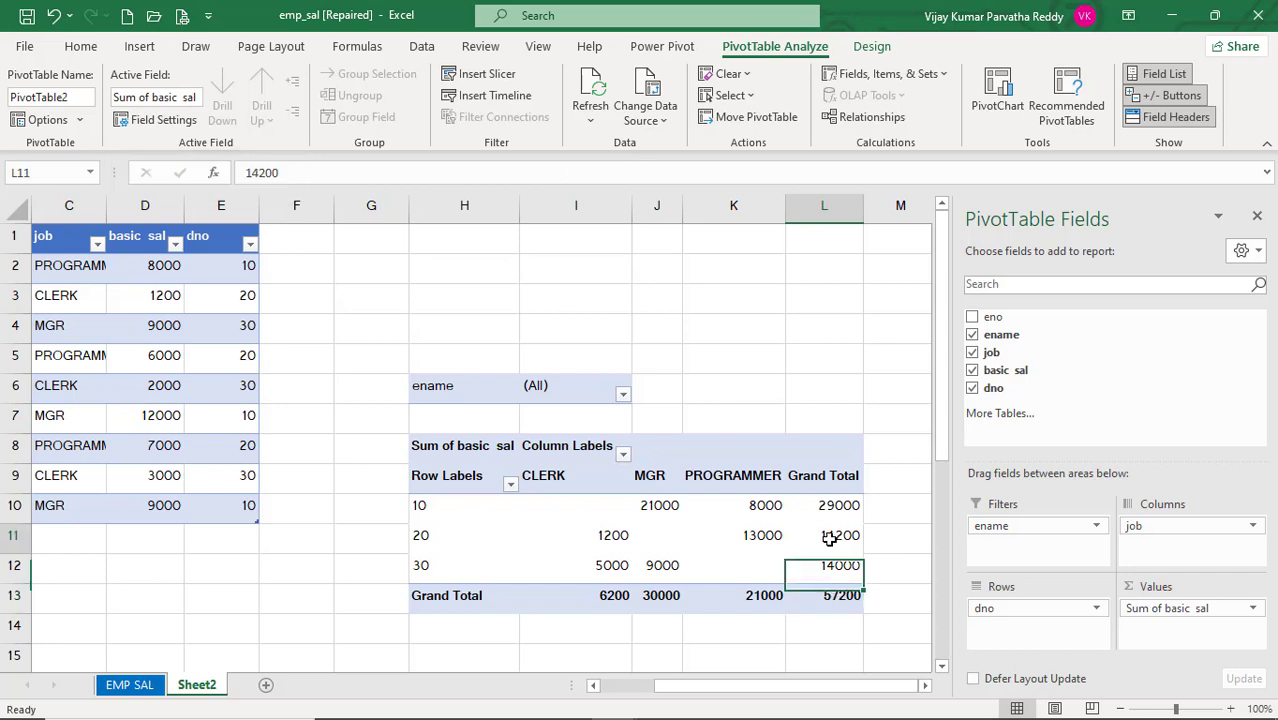
left_click(828, 540)
left_click(758, 540)
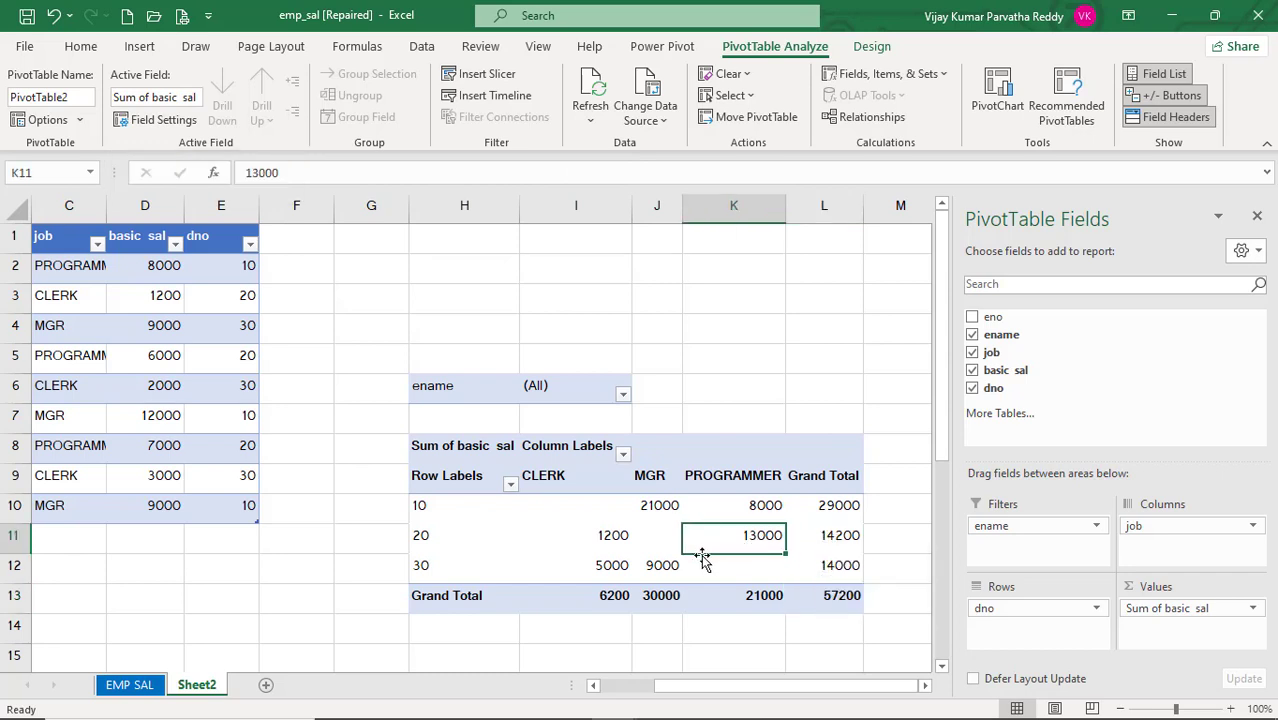
left_click(834, 596)
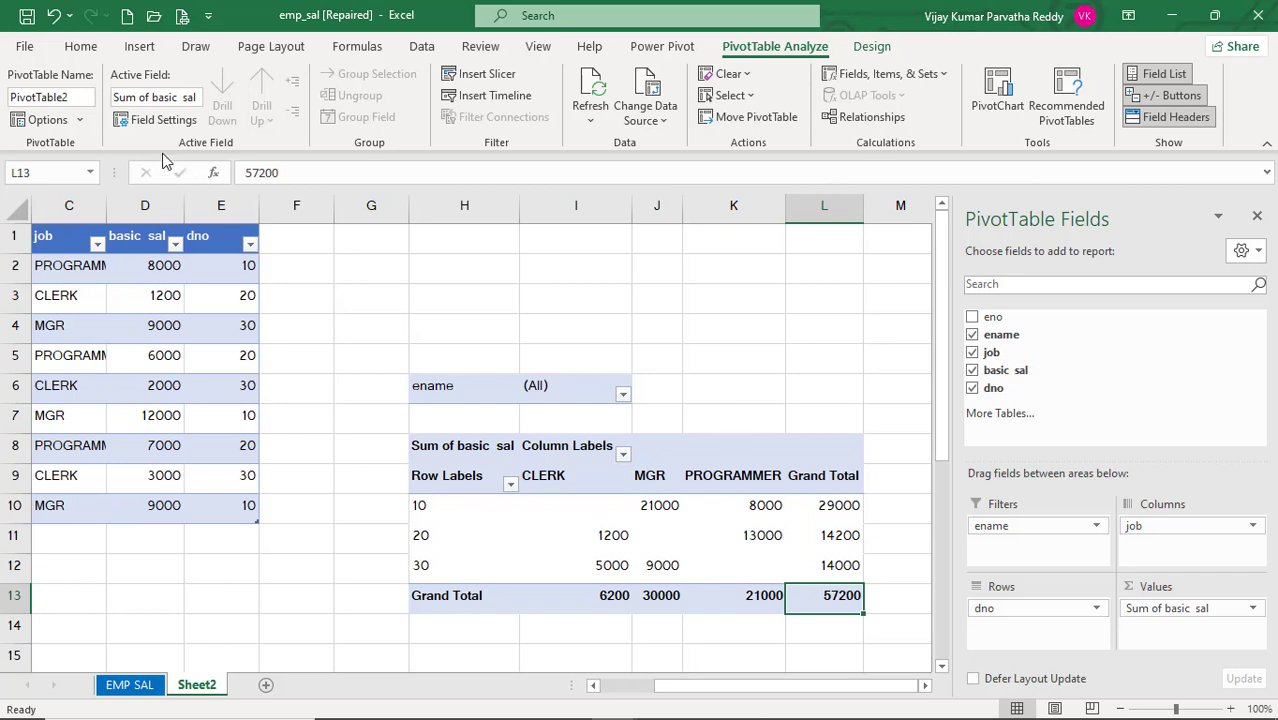
- Insert a slicer for the eno field and move it clear of the PivotTable so both can be seen
left_click(486, 75)
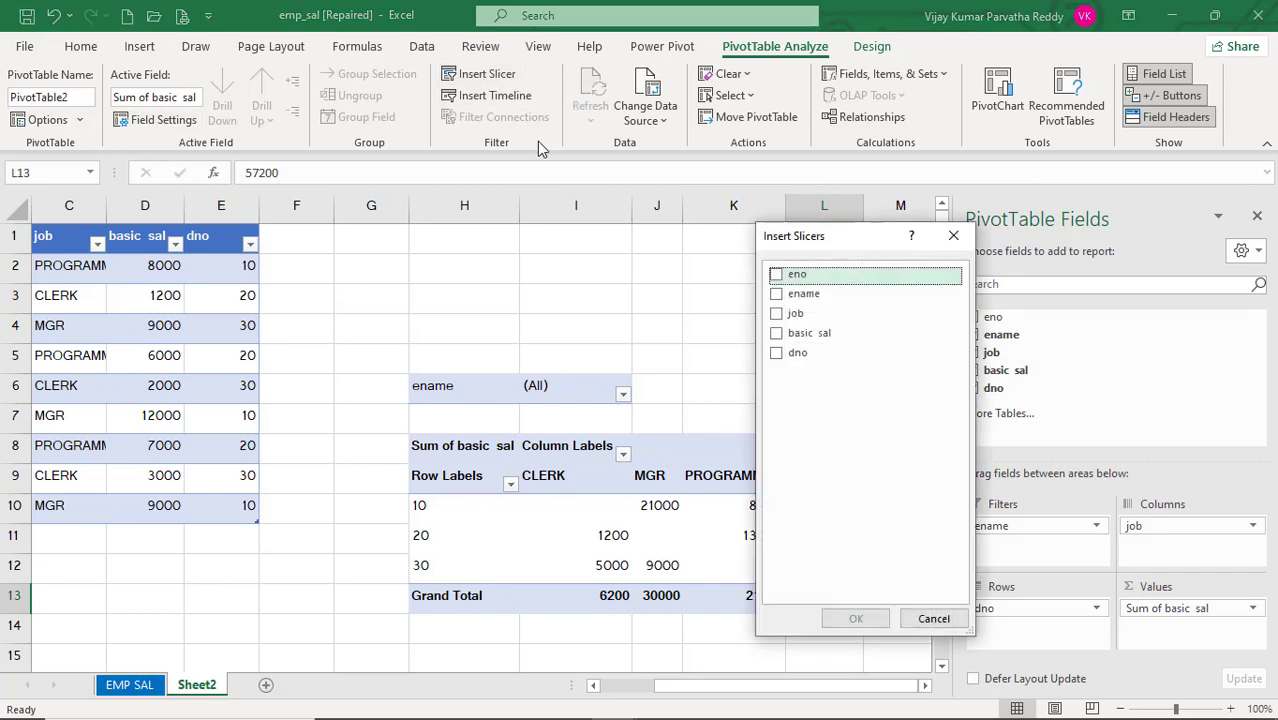
left_click(776, 296)
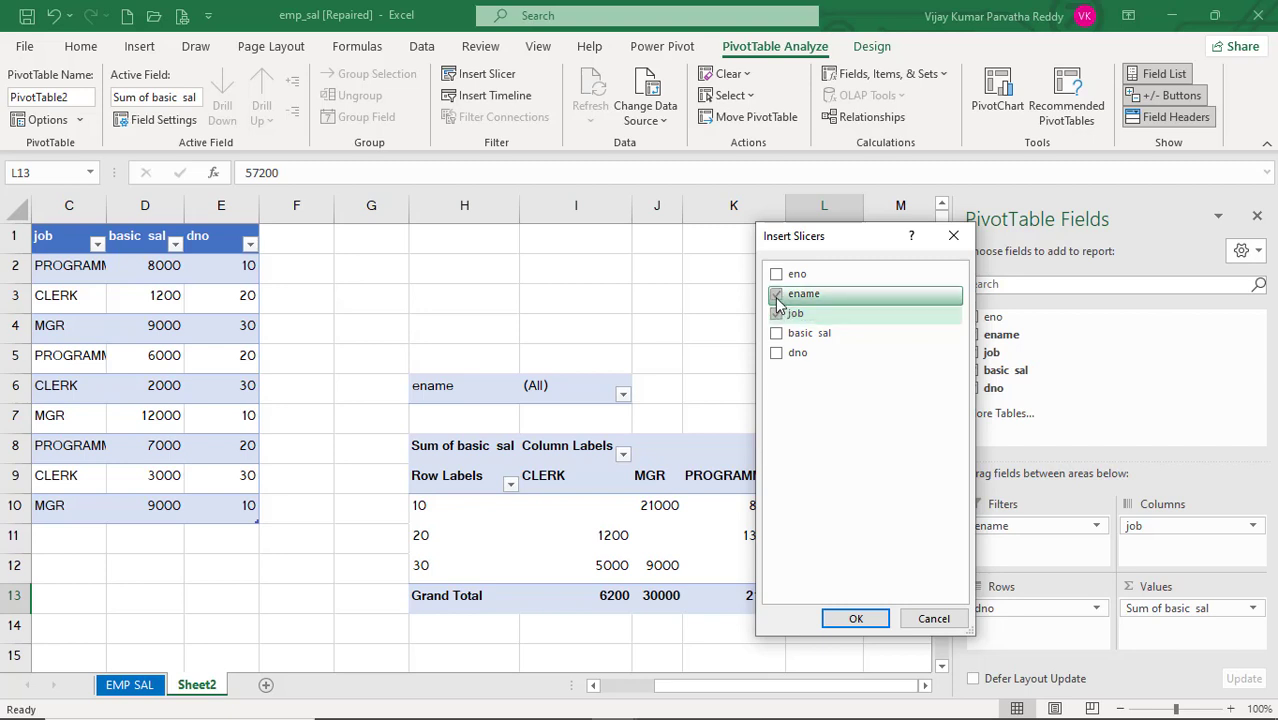
left_click(777, 313)
left_click(777, 294)
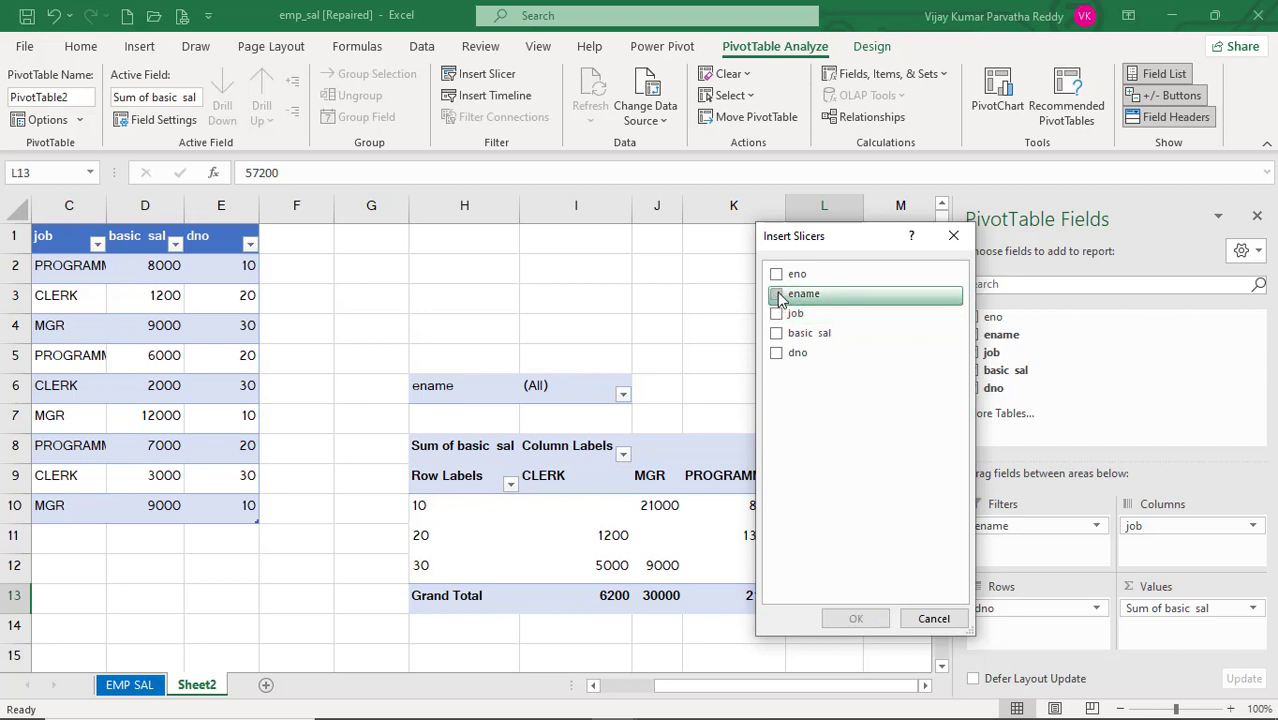
left_click(777, 274)
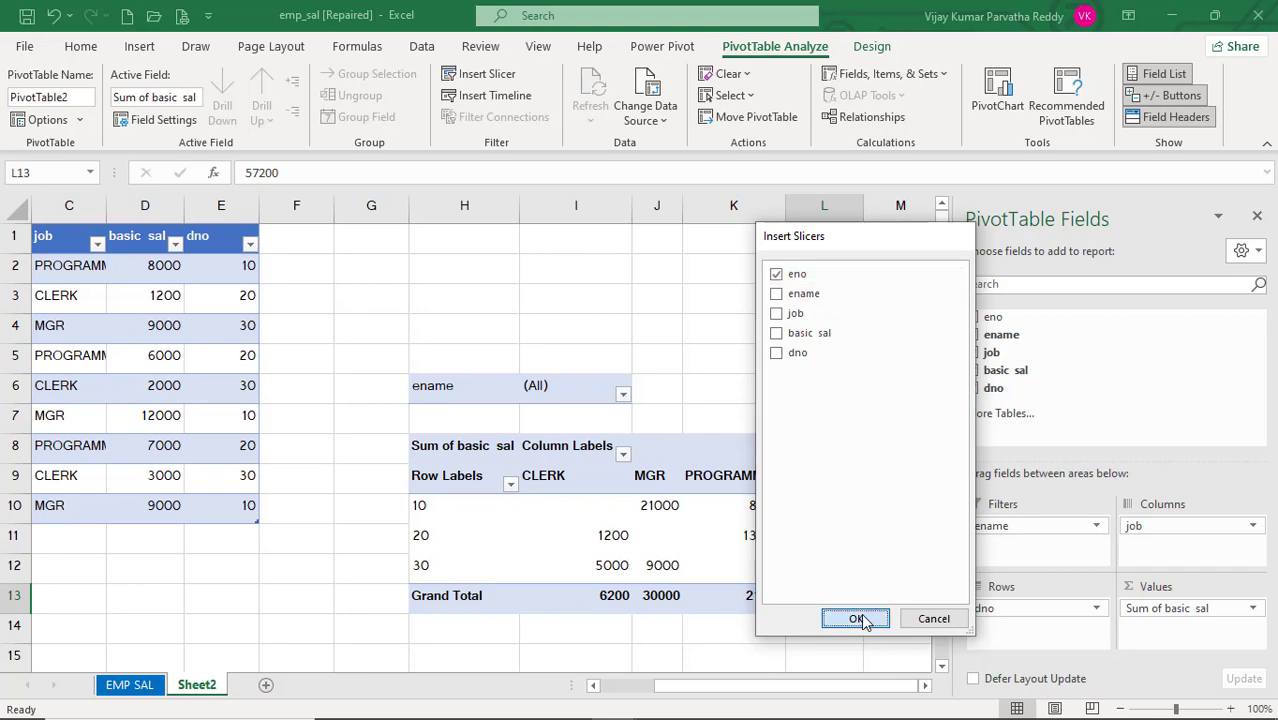
left_click(856, 618)
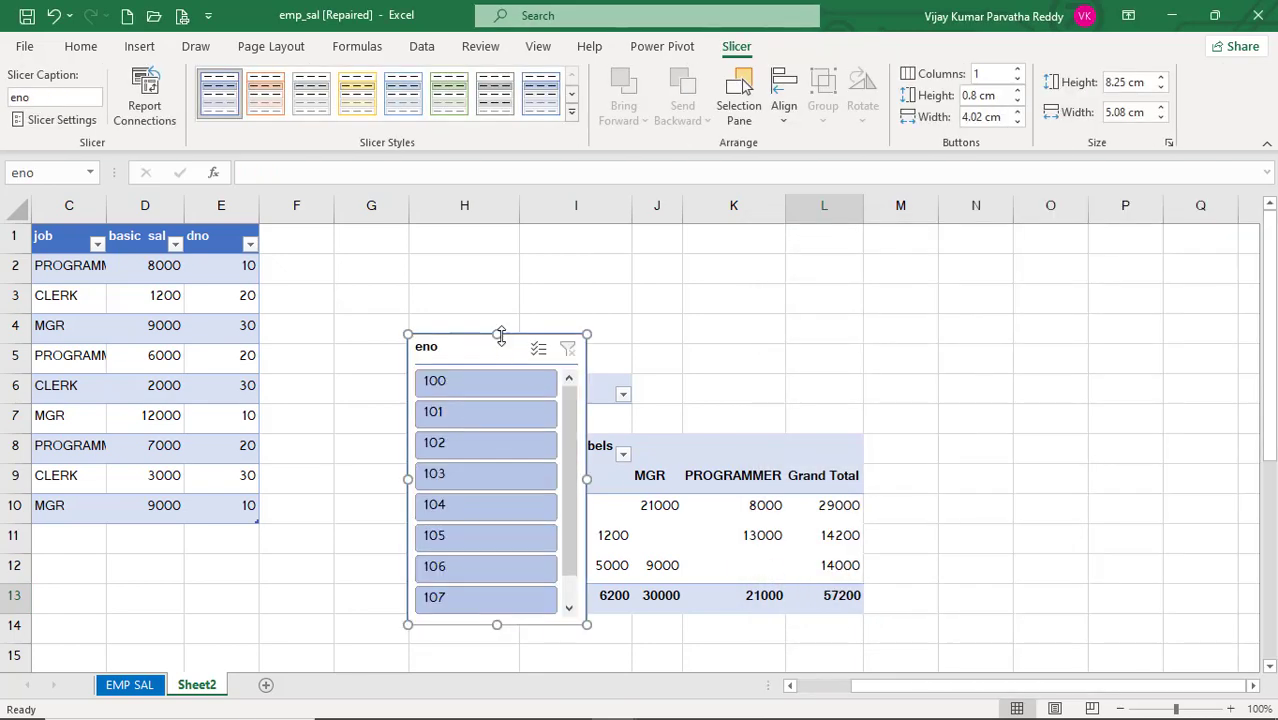
left_click_drag(505, 340, 299, 331)
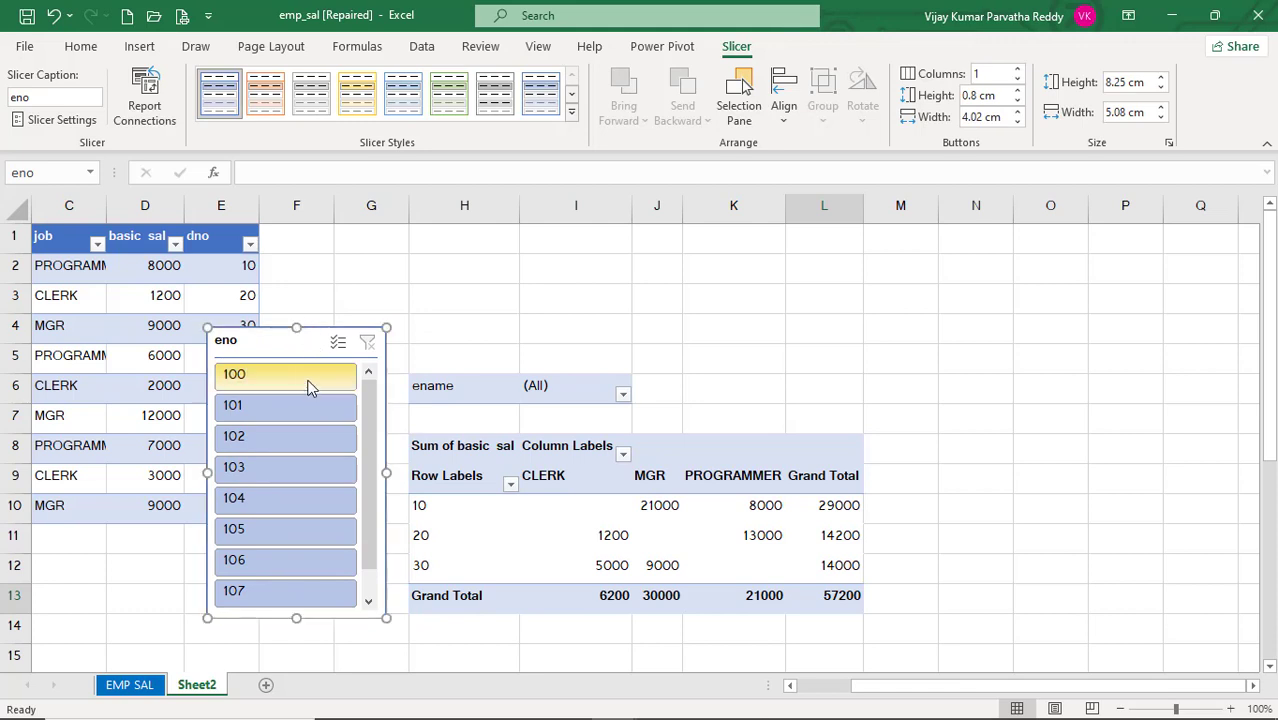
- Filter the PivotTable with the eno slicer by single values, from 100 through 104 one after another
left_click(309, 384)
left_click(315, 409)
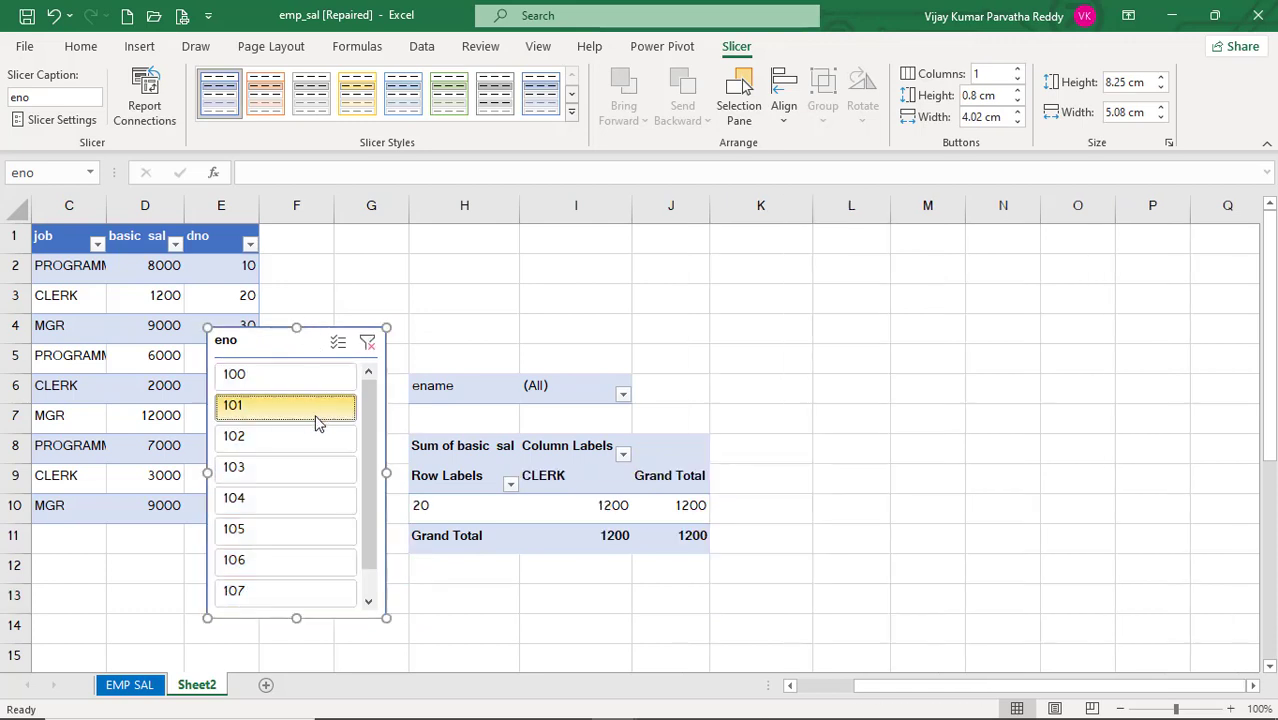
left_click(313, 440)
left_click(313, 472)
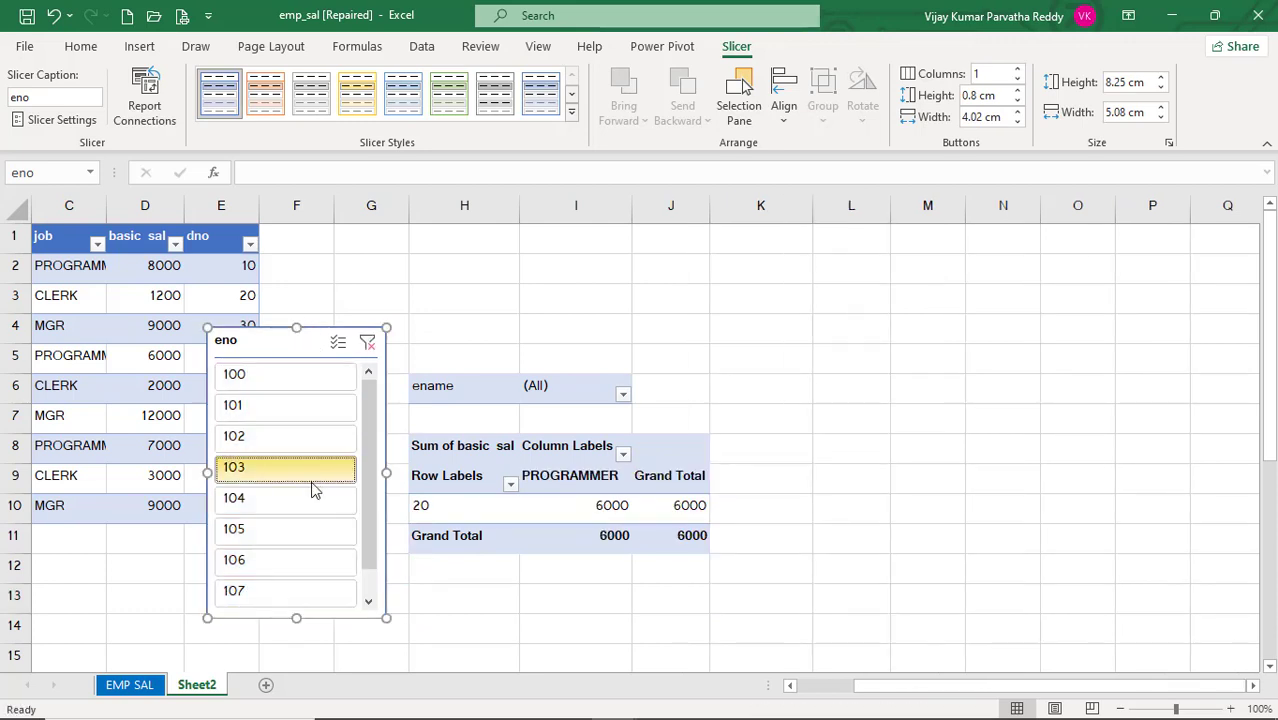
left_click(311, 491)
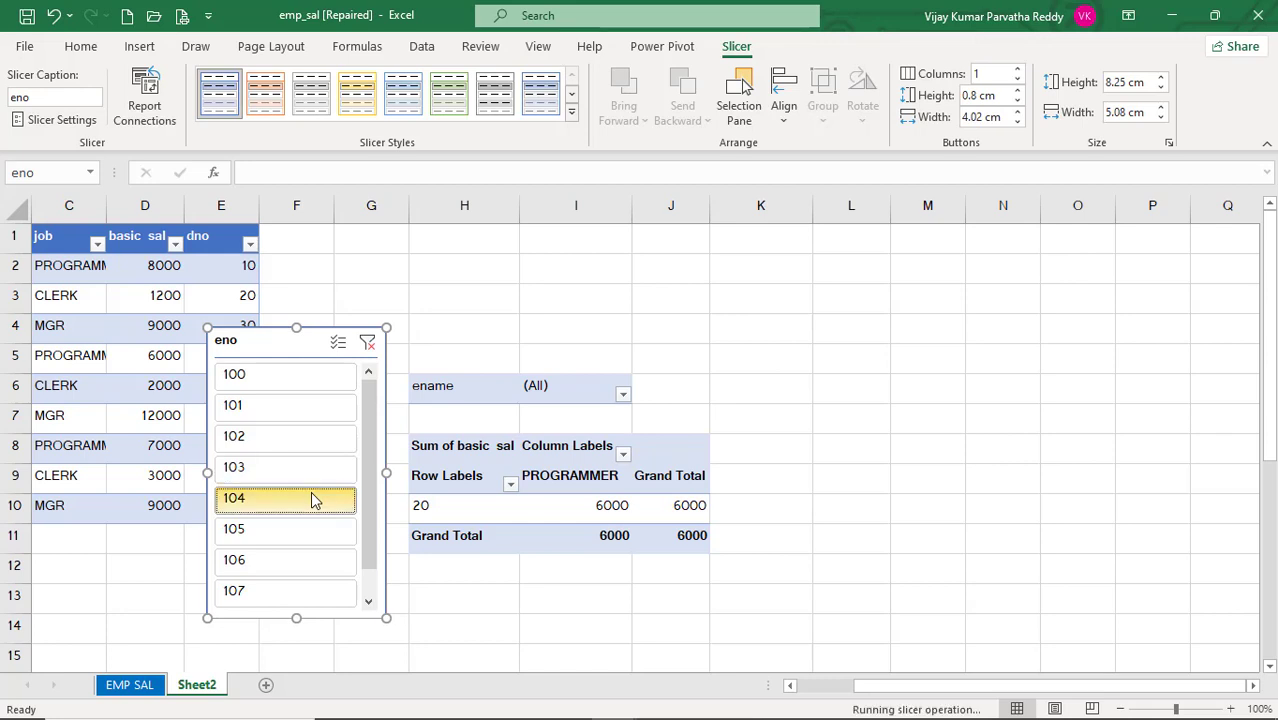
- Extend the eno slicer's selection to all values from 100 to 108, and narrow it to 108 alone
left_click(272, 375, "ctrl")
left_click(277, 410, "ctrl")
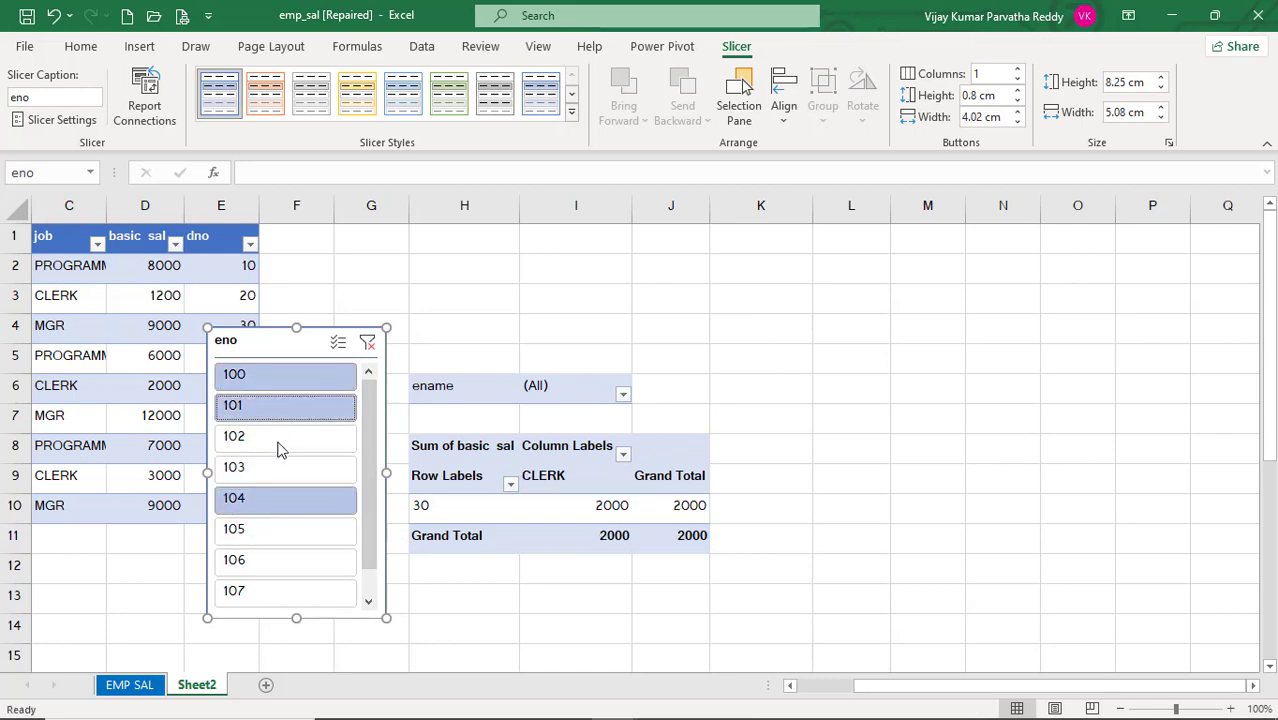
left_click(280, 450, "ctrl")
left_click(284, 471, "ctrl")
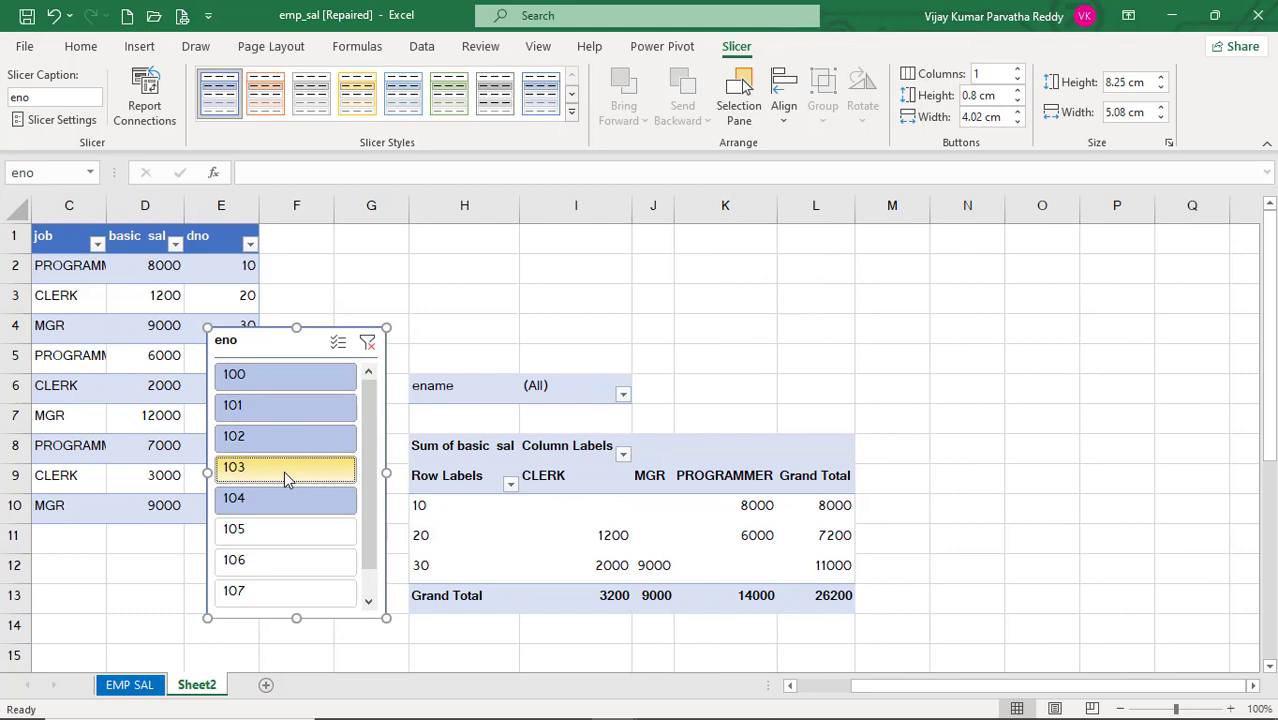
left_click(299, 532, "ctrl")
left_click(300, 561, "ctrl")
left_click(301, 591, "ctrl")
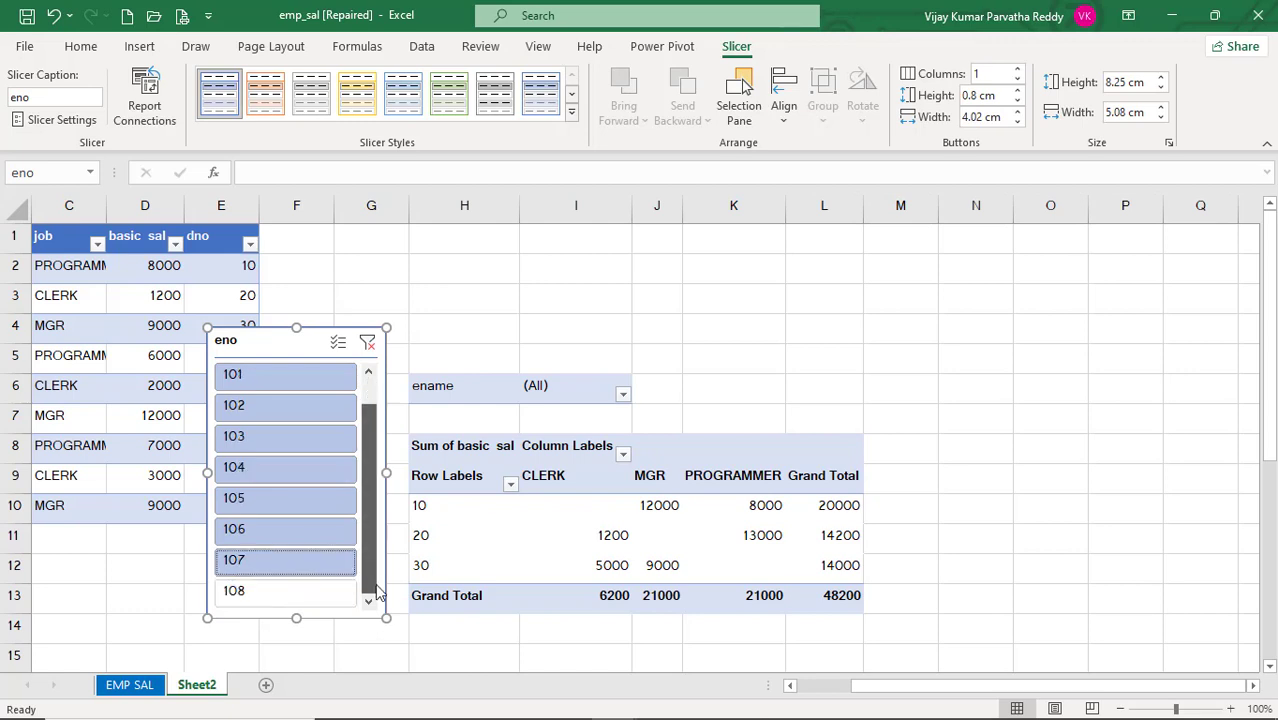
left_click(367, 599)
left_click(331, 590, "ctrl")
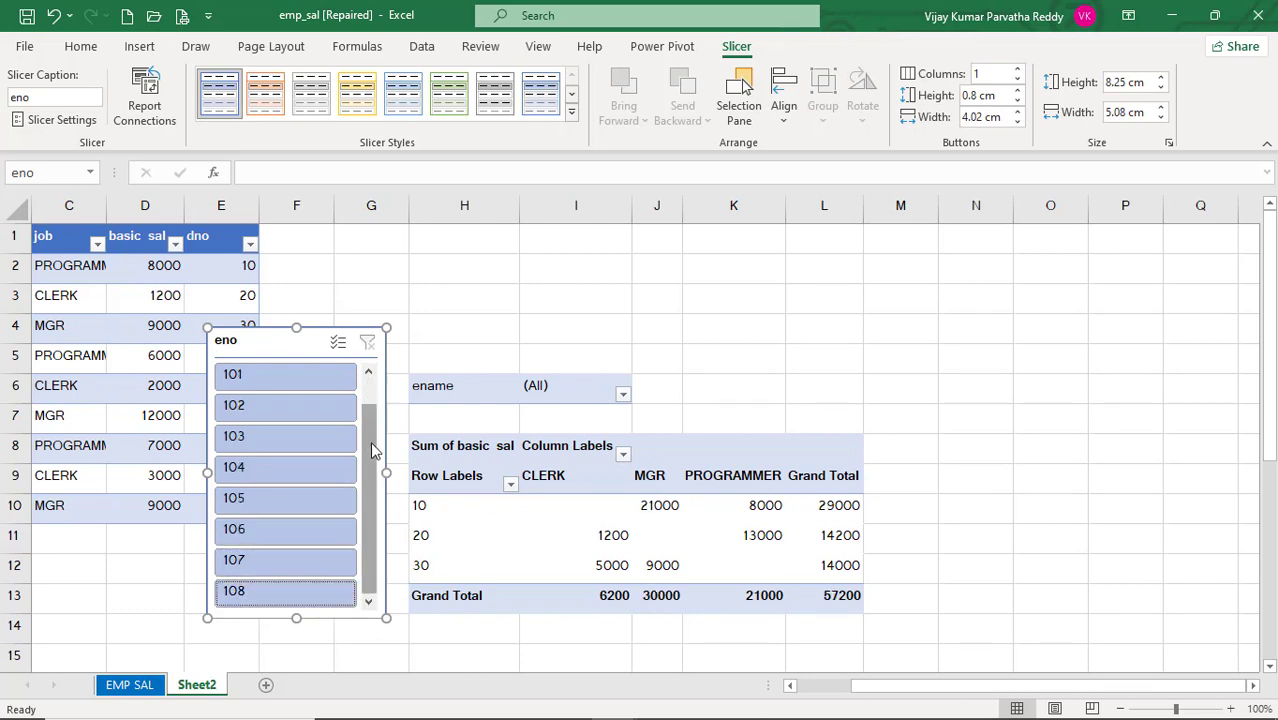
left_click(294, 590)
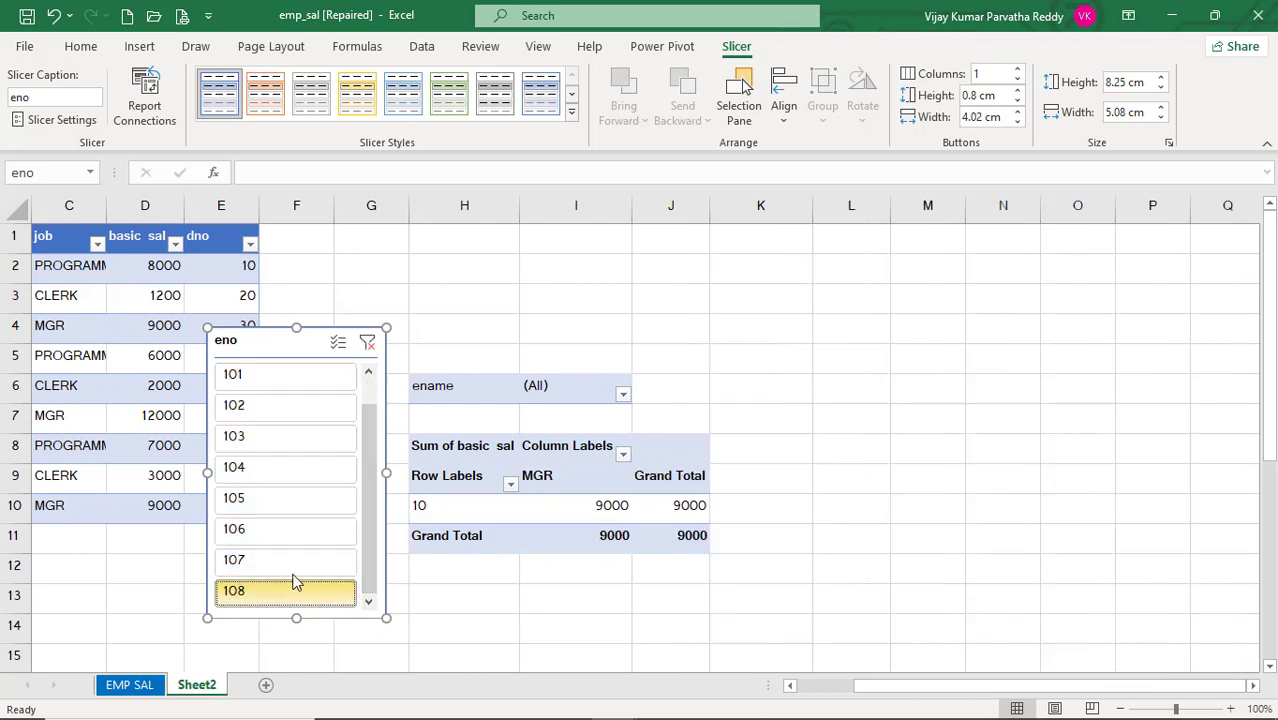
- Clear the eno slicer's filter and delete the slicer from the sheet
left_click(367, 344)
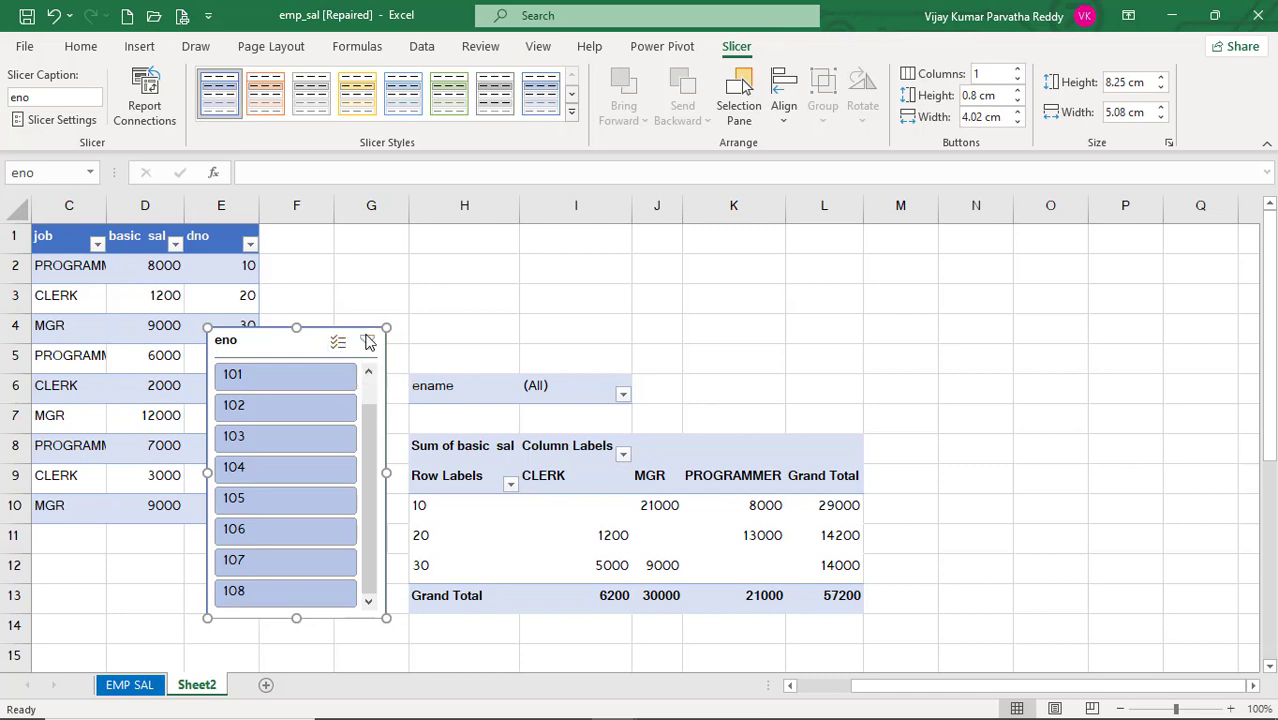
key("Delete")
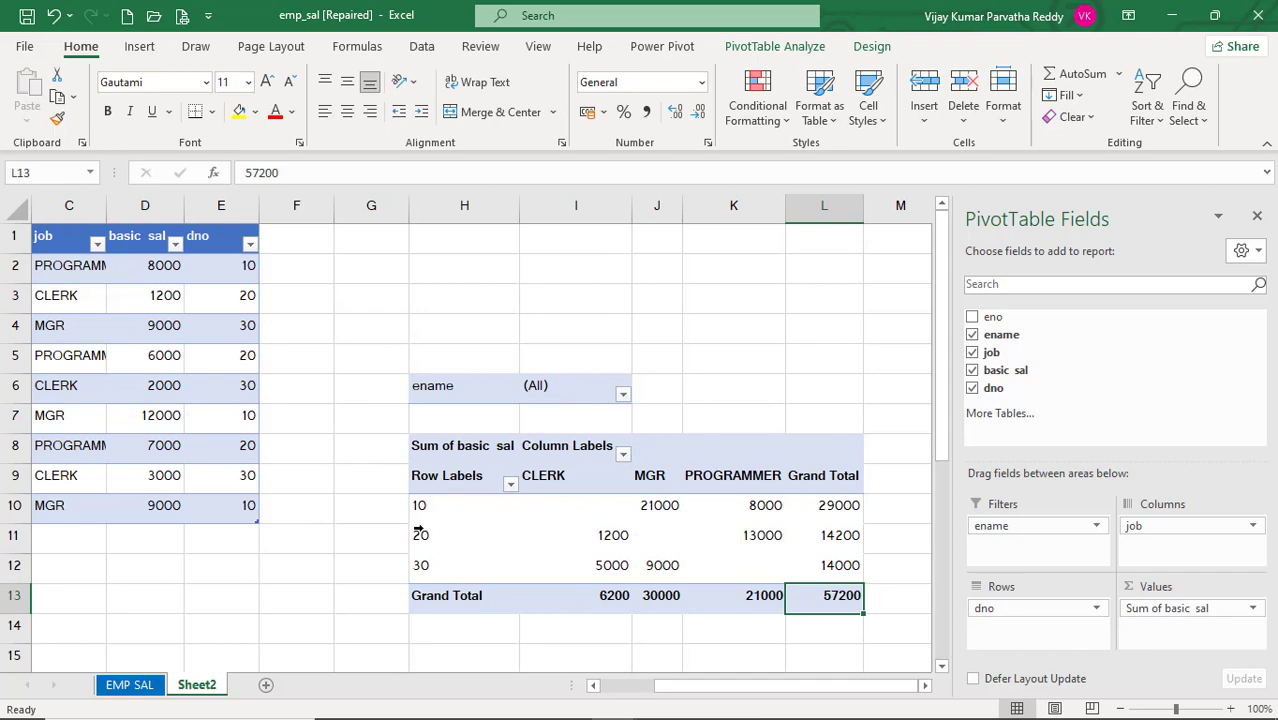
- Switch to the STUDENTS workbook and create a PivotTable from the table's SNO through RESULT columns, placed at cell K12 of the existing worksheet
key("alt+Tab")
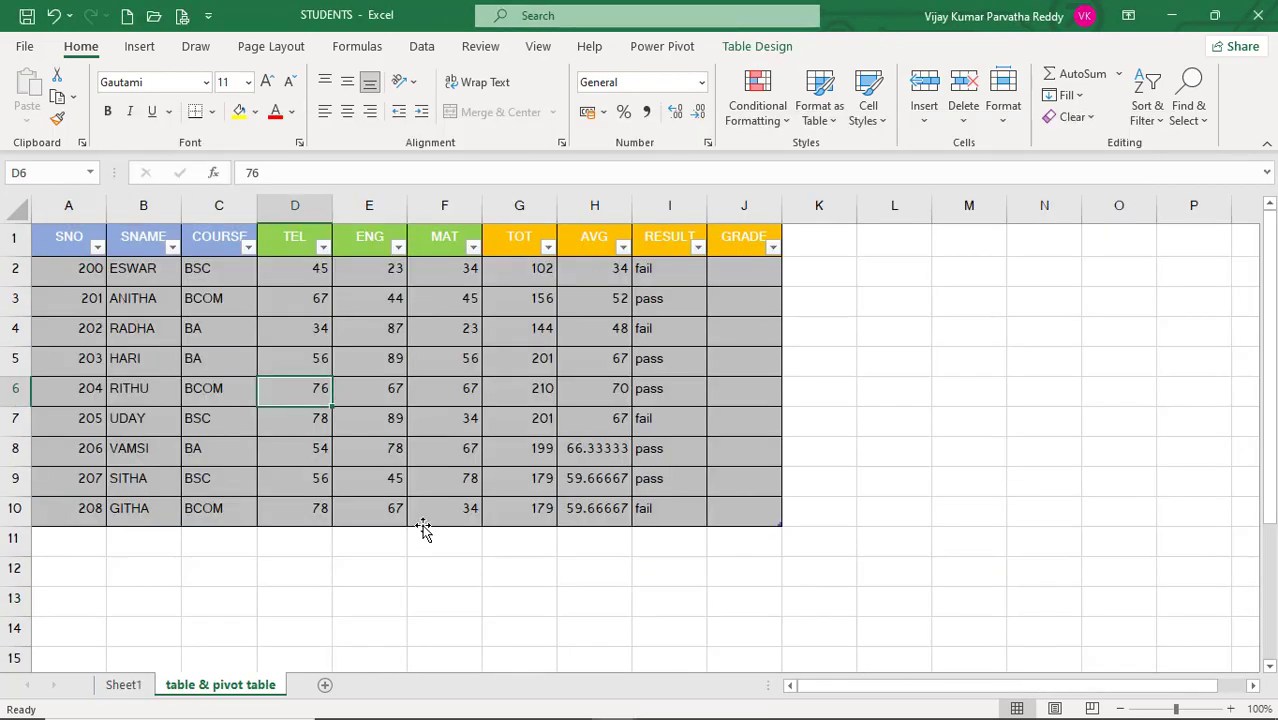
left_click(882, 521)
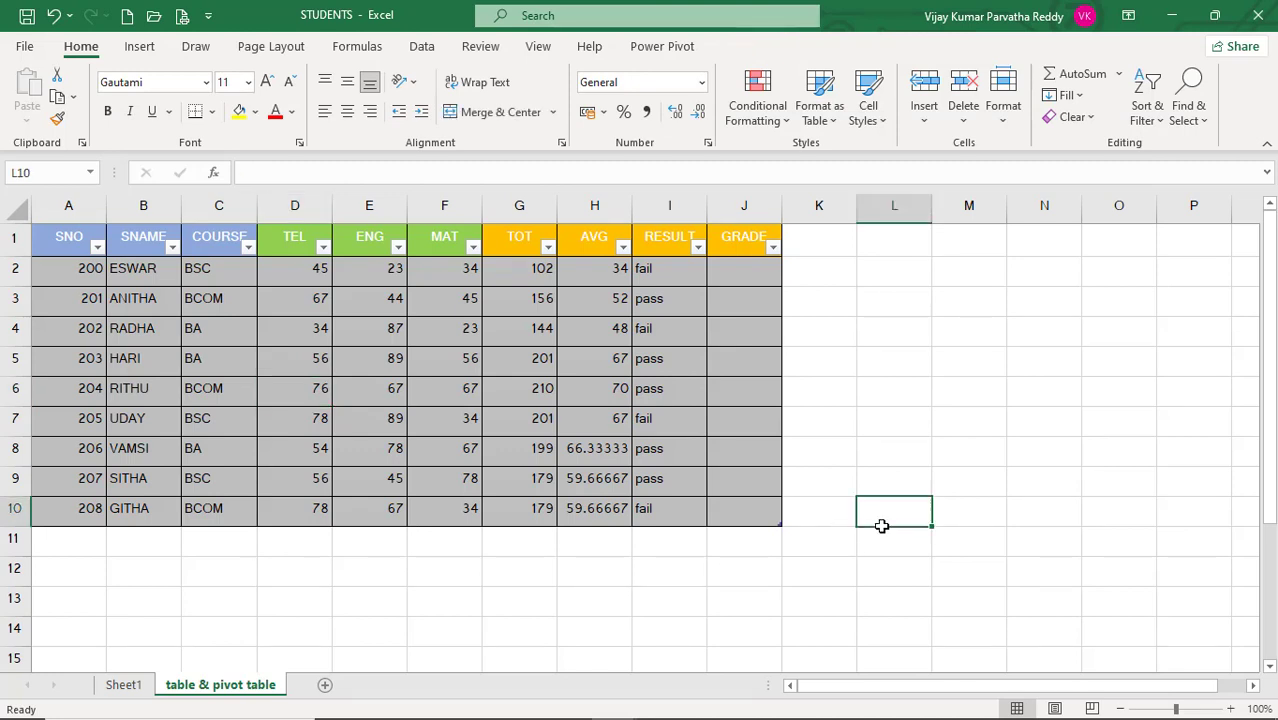
left_click(880, 540)
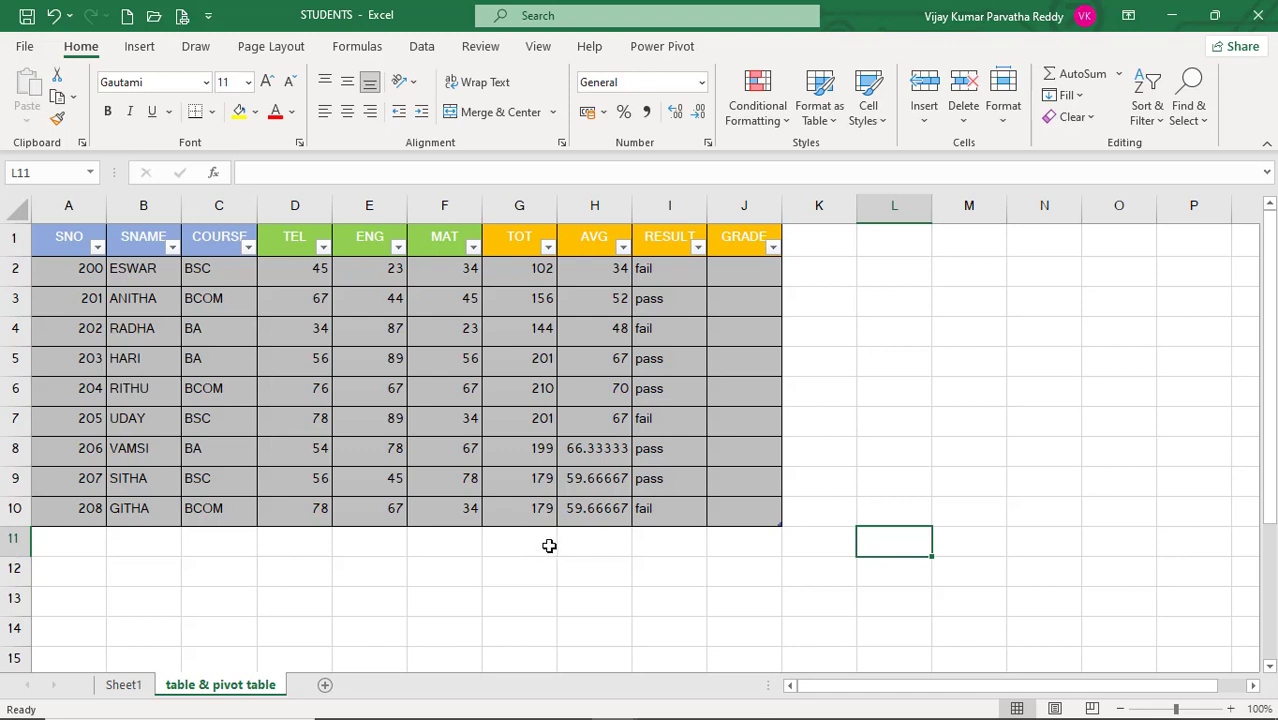
left_click(786, 571)
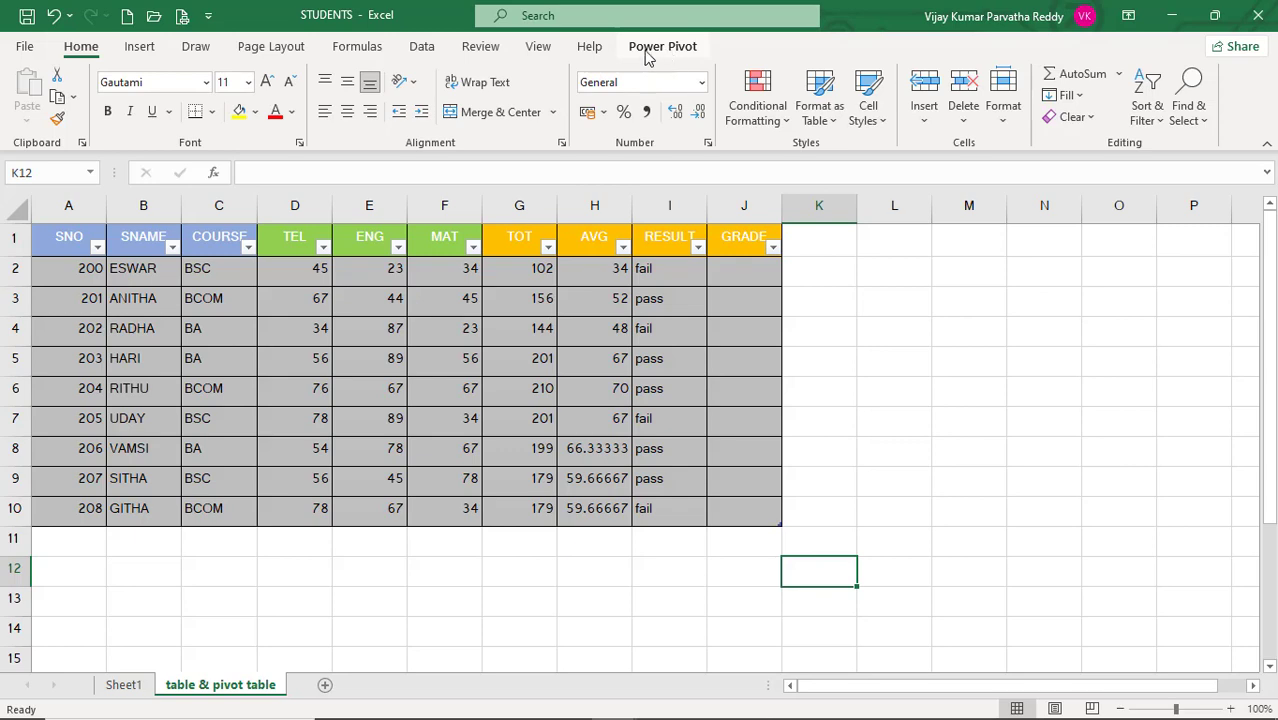
left_click(142, 48)
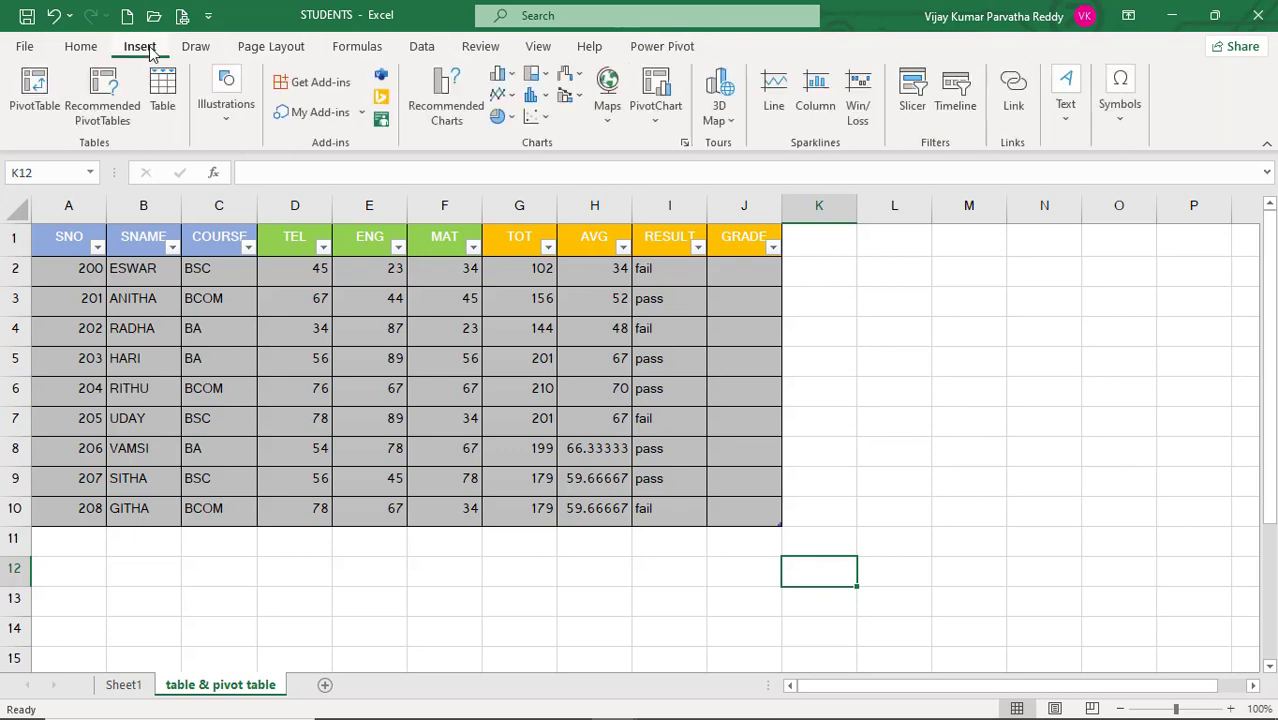
left_click(46, 102)
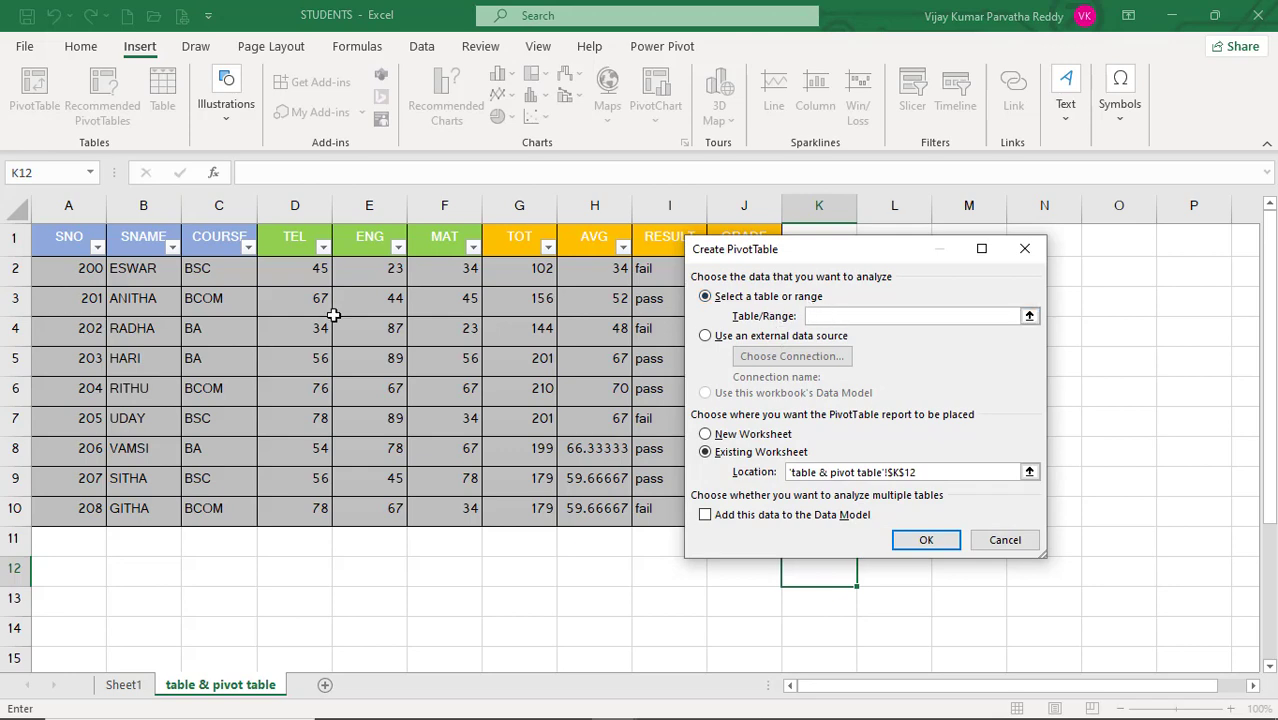
left_click_drag(63, 240, 647, 511)
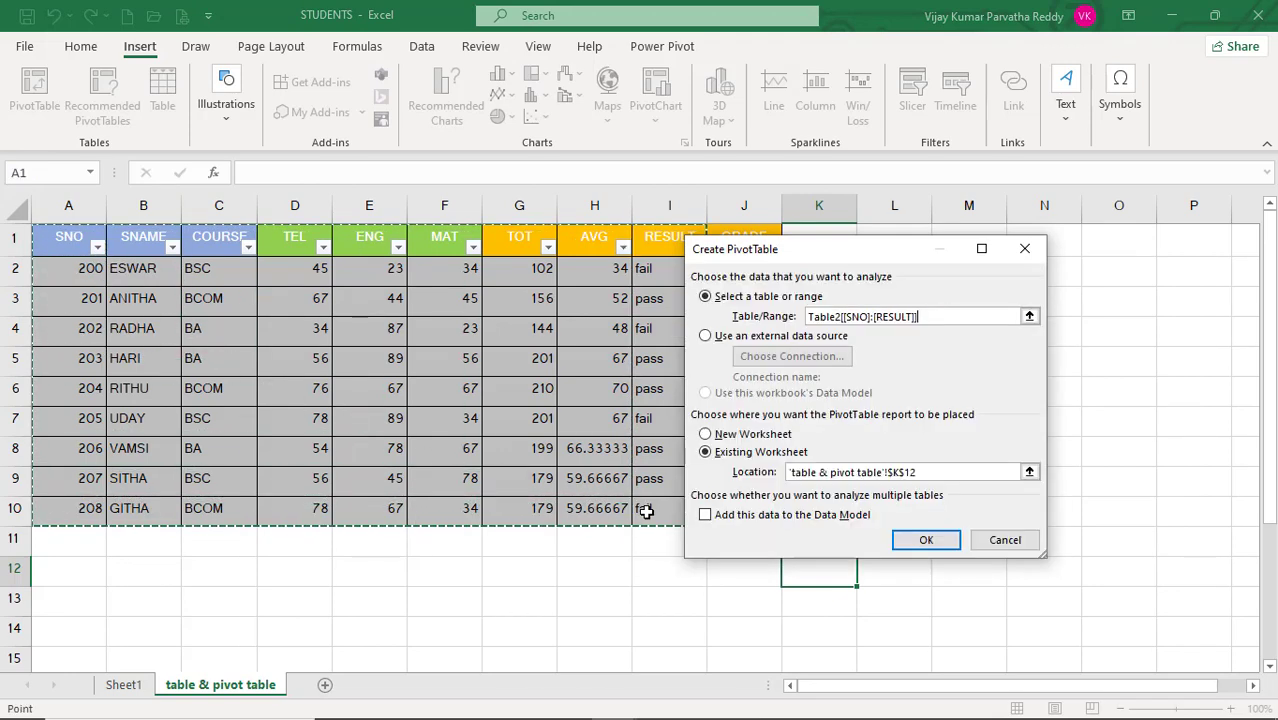
left_click(926, 541)
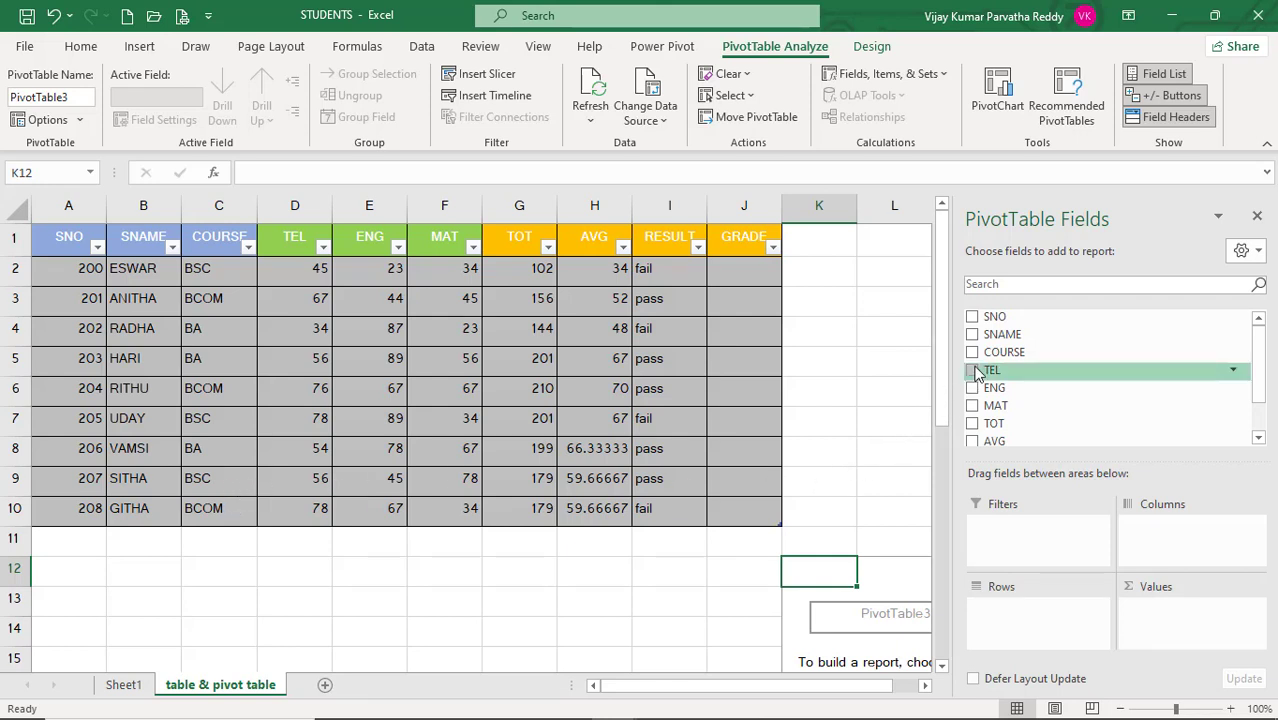
- Lay out the new PivotTable with COURSE as the column field and RESULT as the row field
left_click_drag(975, 365, 1145, 530)
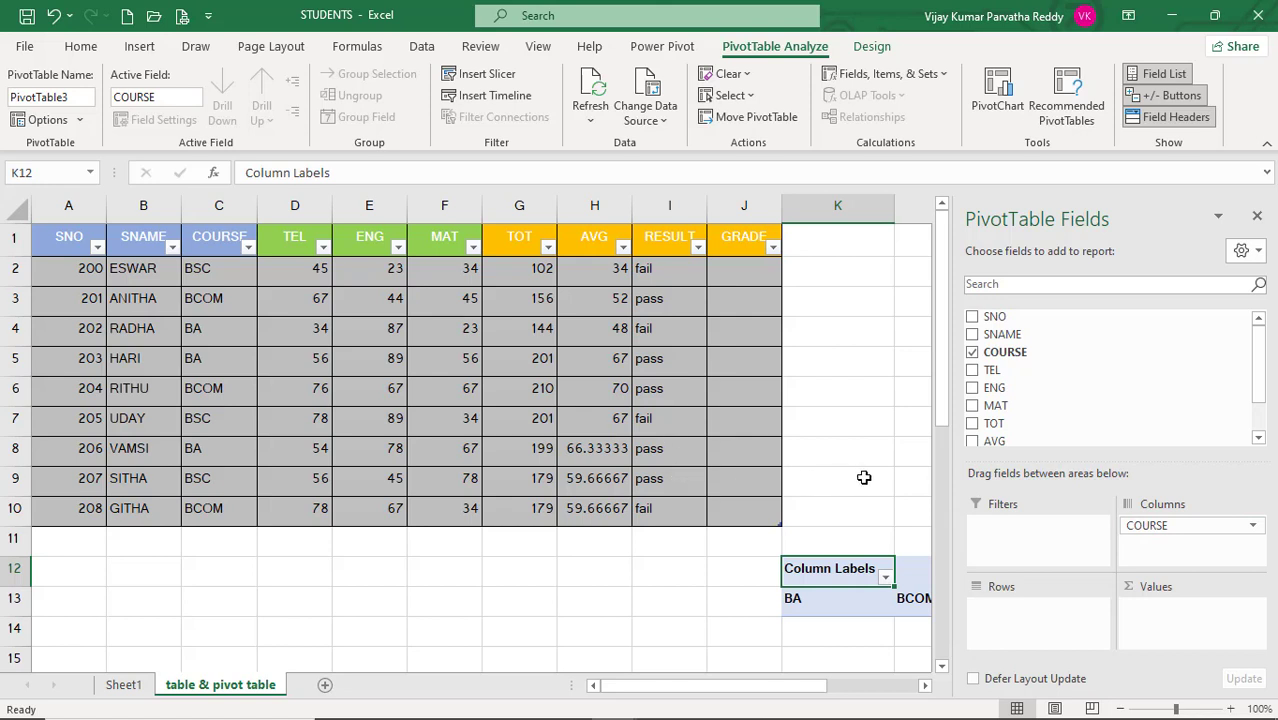
scroll(1006, 405, "down", 2)
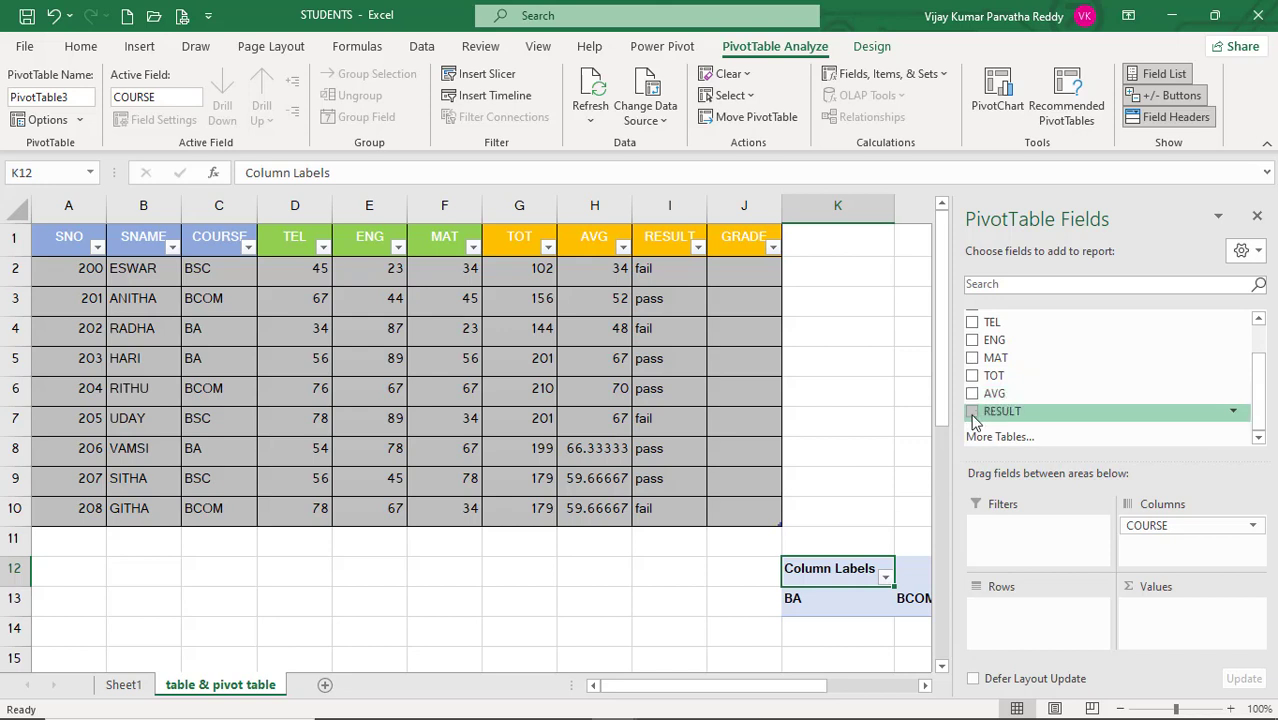
left_click_drag(975, 420, 1012, 612)
- Add the TOT field to the PivotTable's values as a sum
left_click(925, 686)
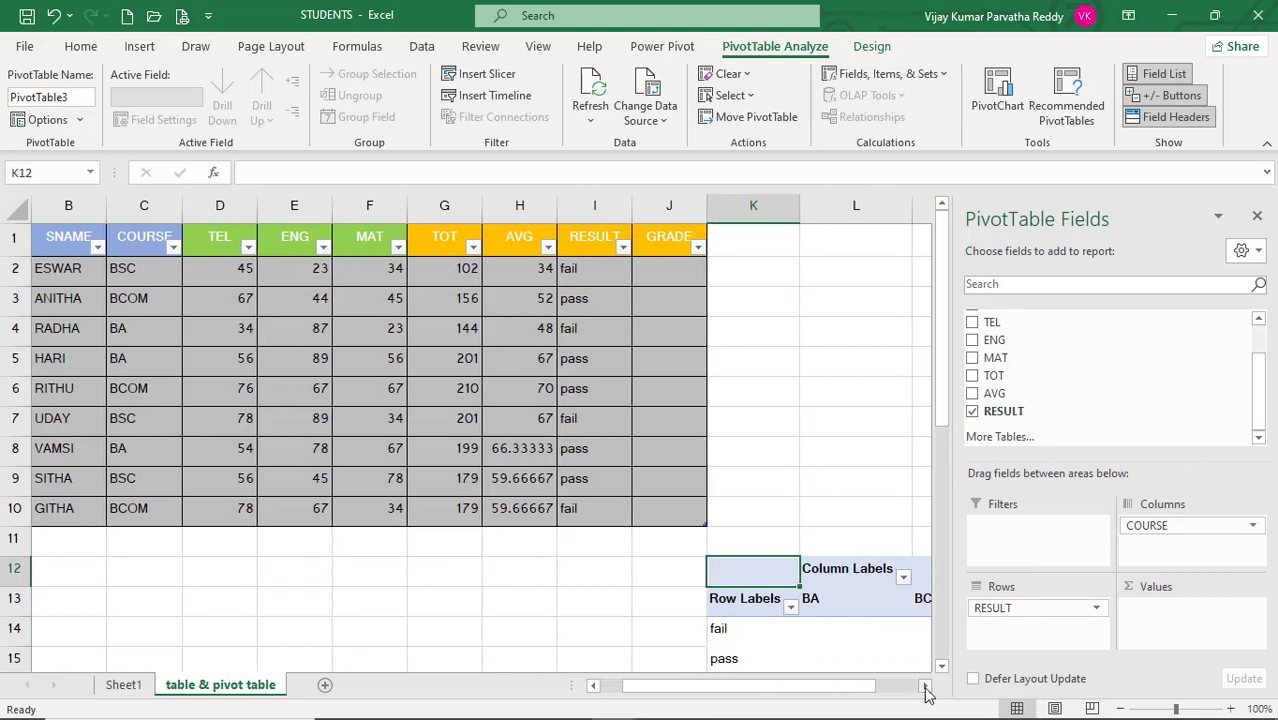
left_click(925, 686)
left_click(925, 686)
left_click(926, 686)
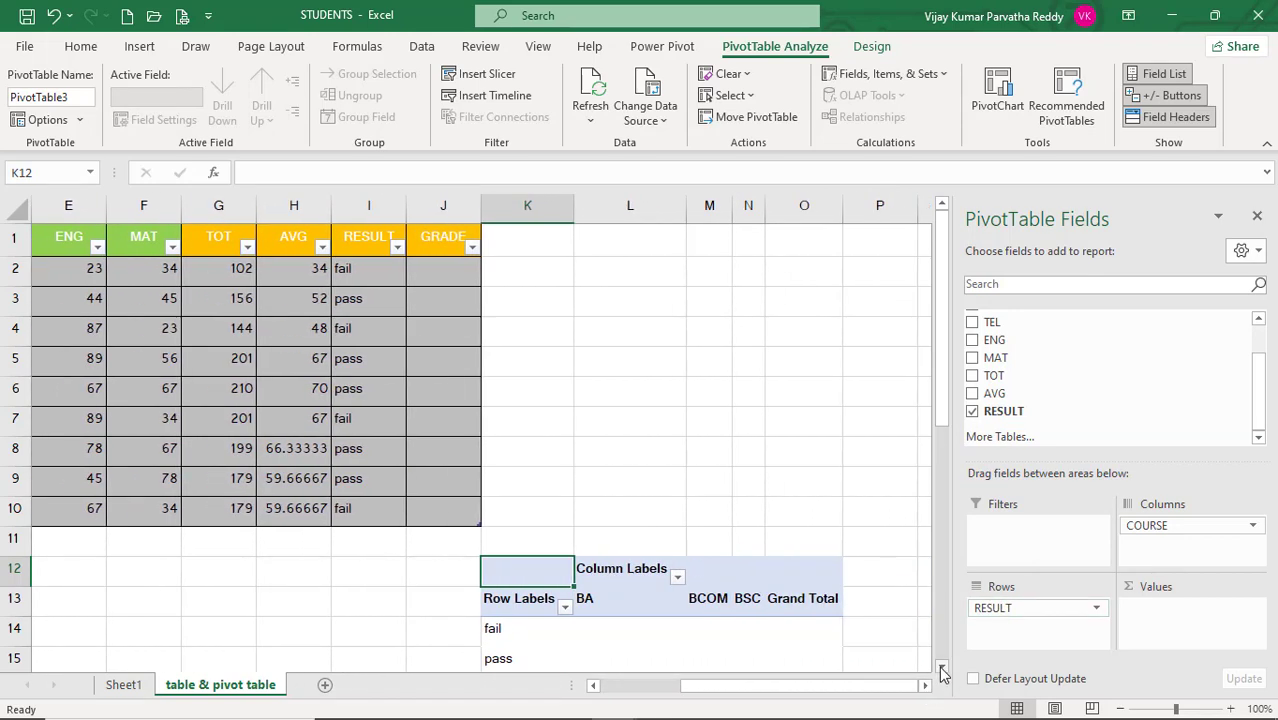
left_click(941, 668)
left_click(941, 668)
left_click(941, 668)
left_click(941, 668)
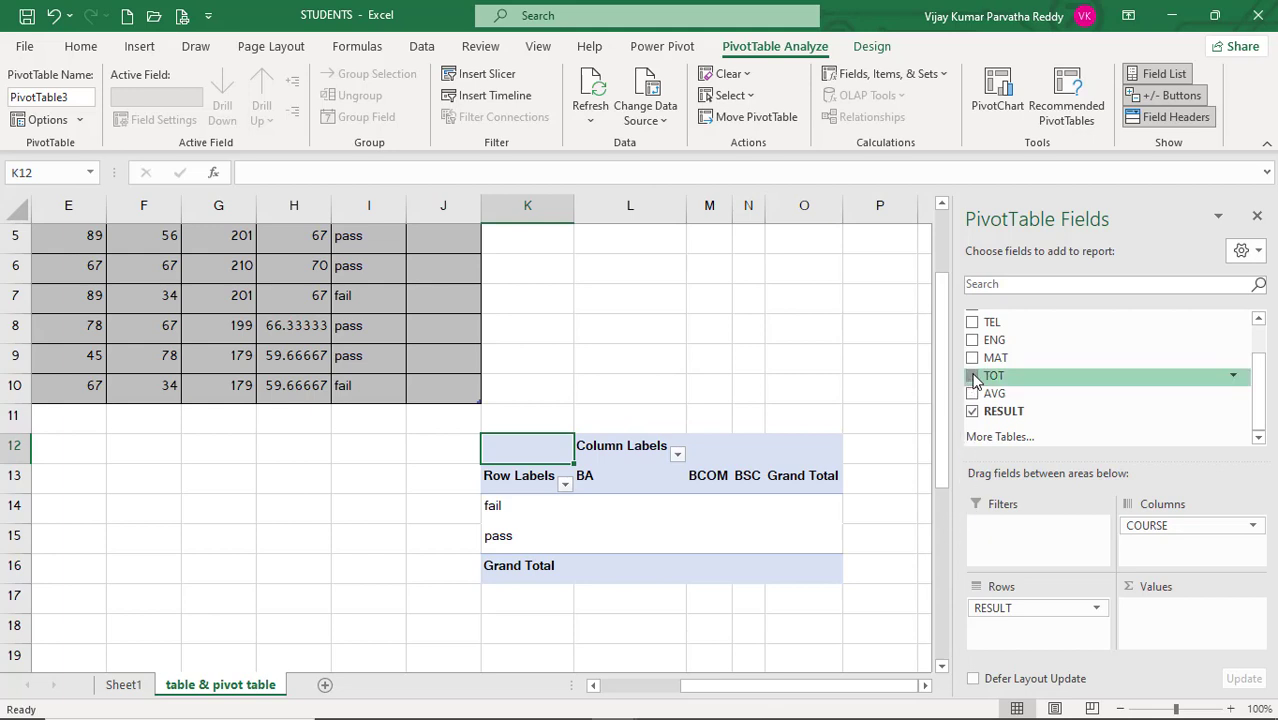
left_click_drag(975, 382, 1178, 610)
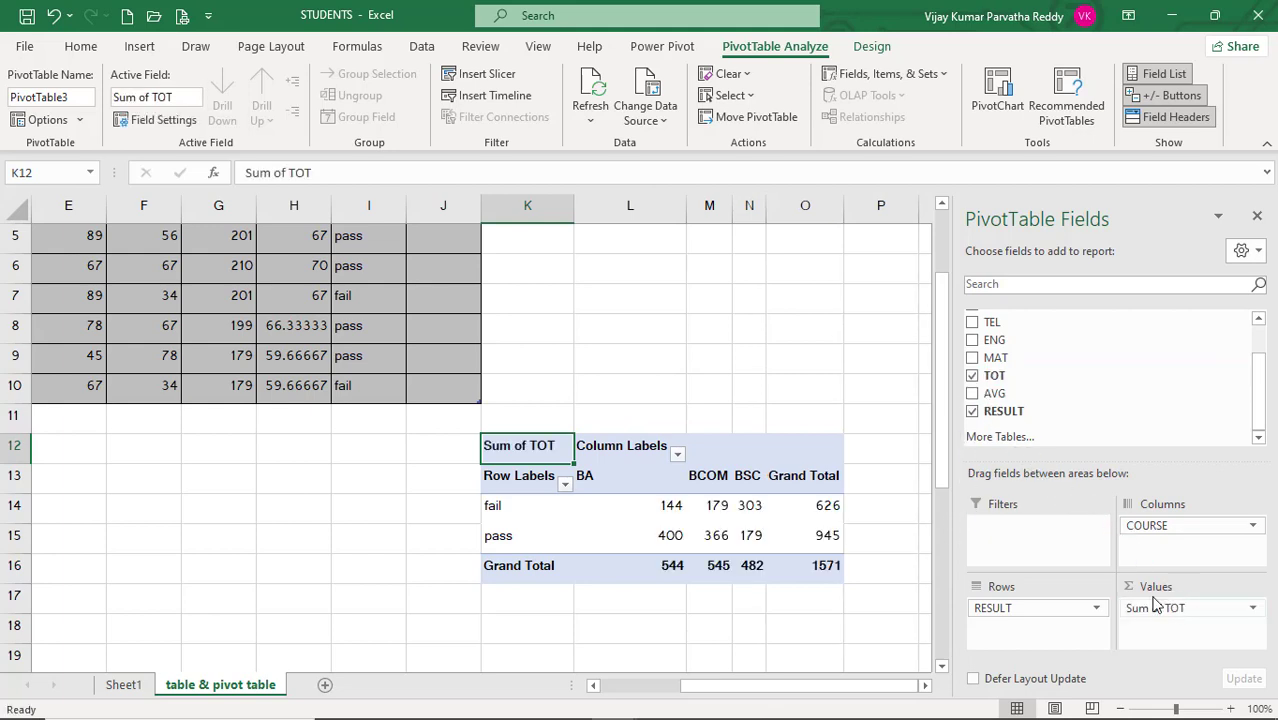
- Examine the overall TOT grand total and compare the PivotTable's sums with the source student table
left_click(829, 565)
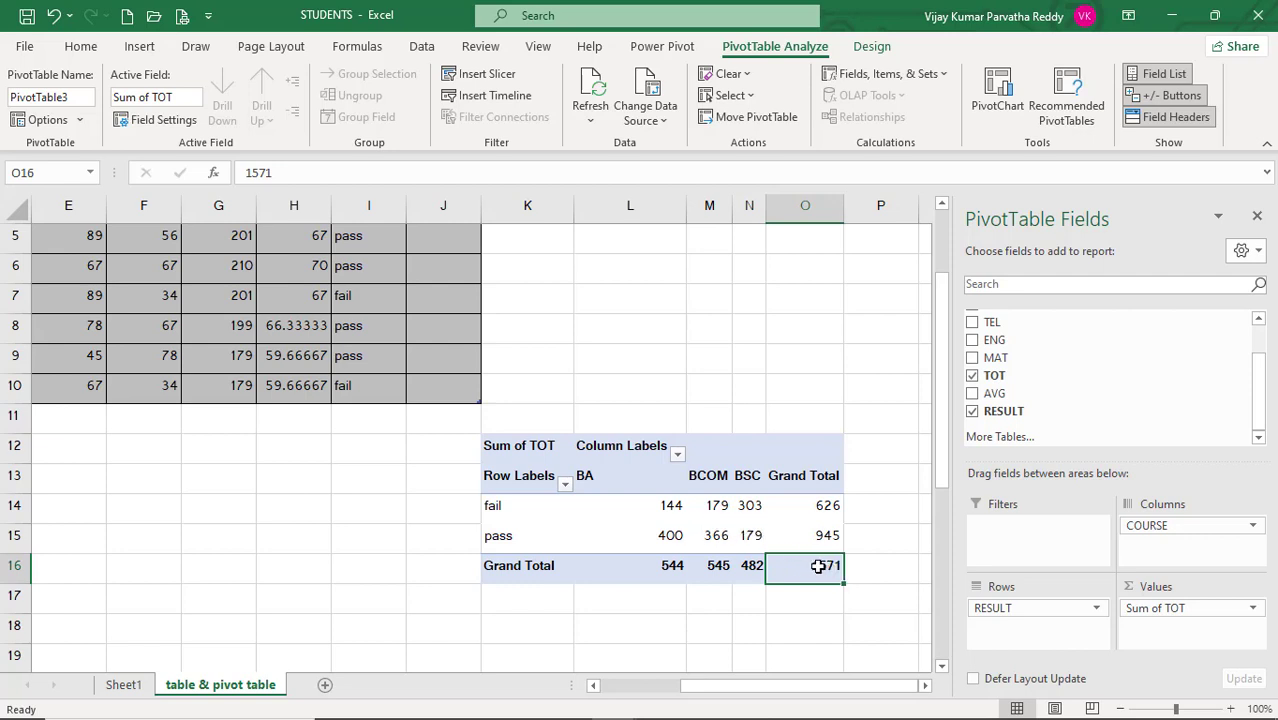
mouse_move(817, 566)
scroll(365, 540, "up", 2)
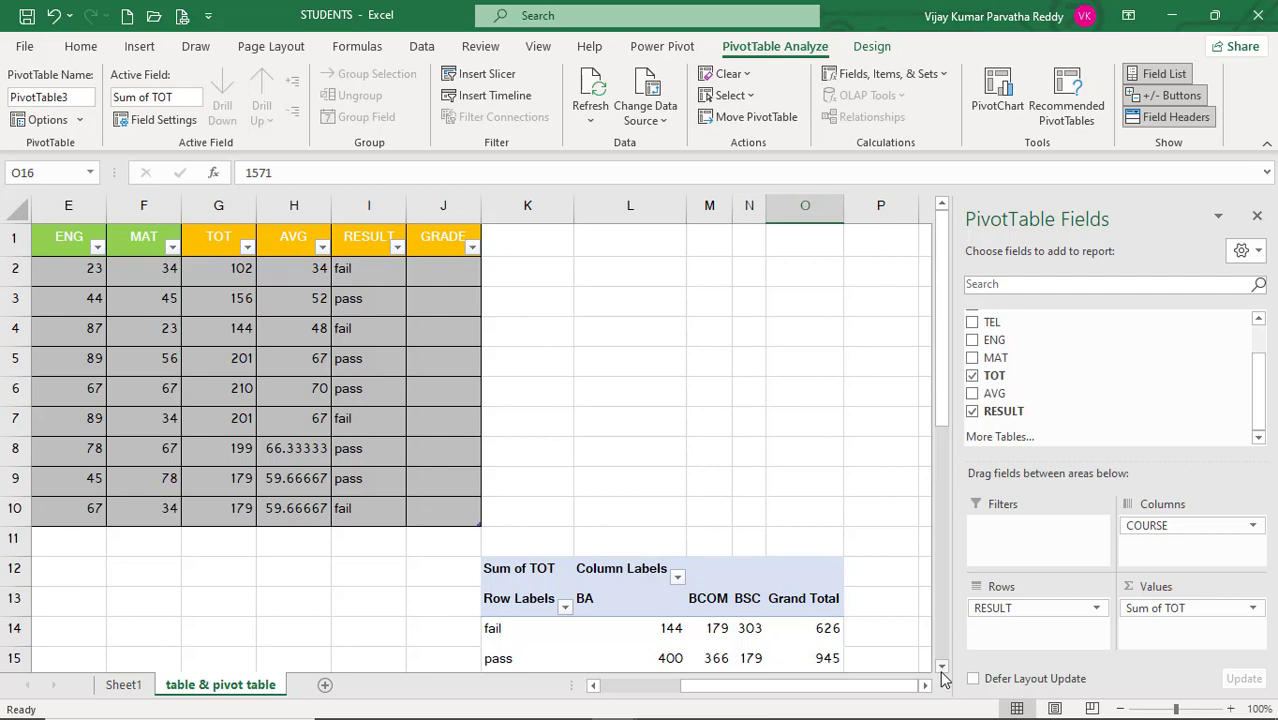
left_click(941, 667)
left_click(941, 667)
left_click(941, 667)
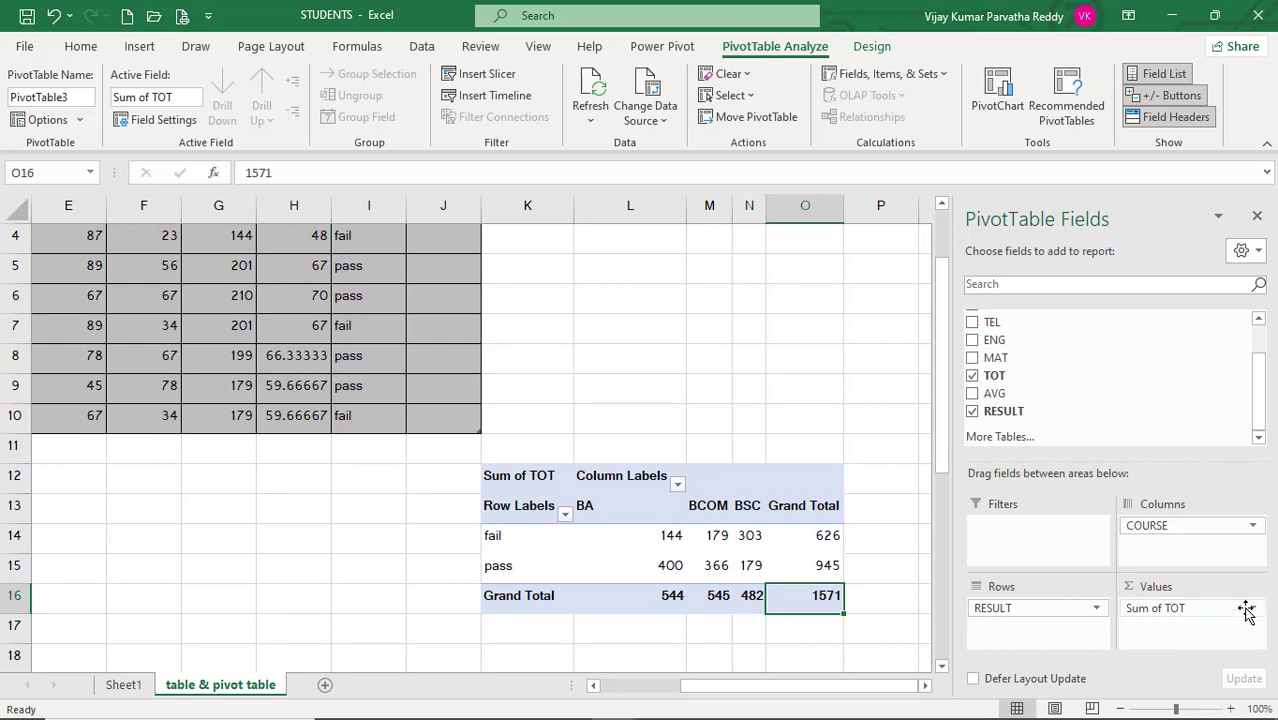
- Replace the TOT field in the PivotTable's values with sums of TEL and ENG
left_click(972, 377)
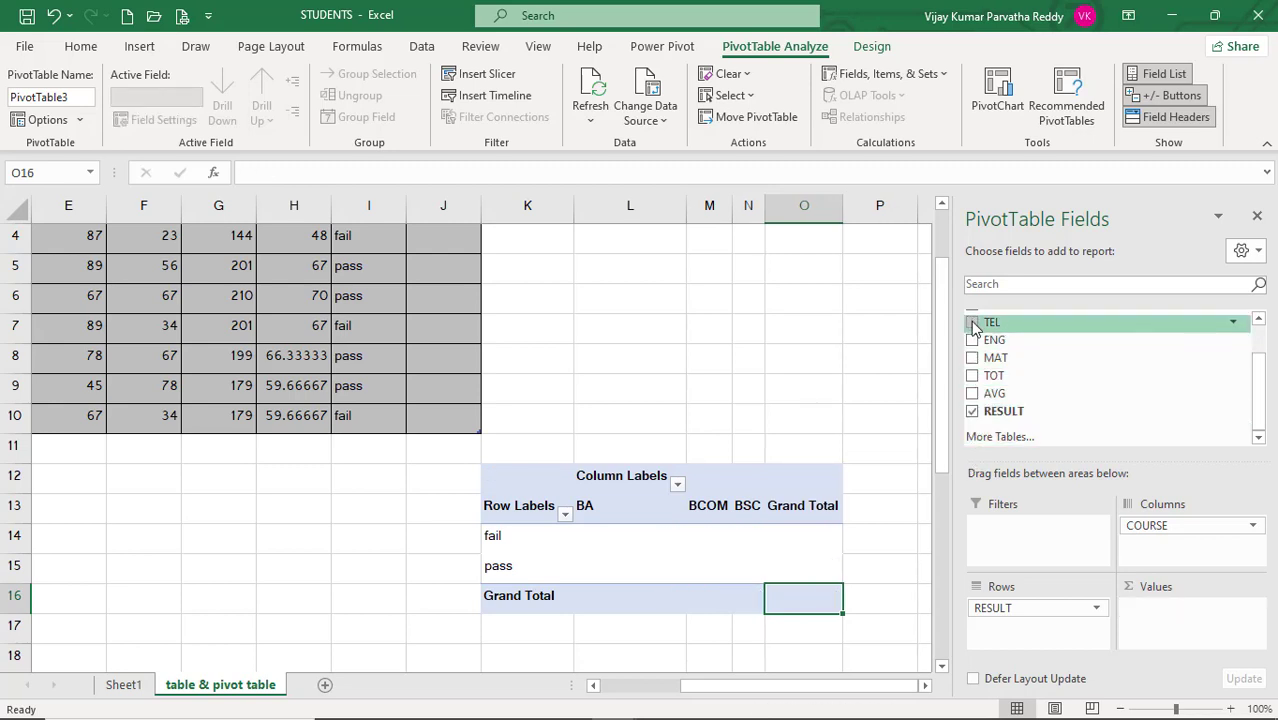
left_click_drag(975, 328, 1131, 606)
left_click_drag(998, 340, 1130, 614)
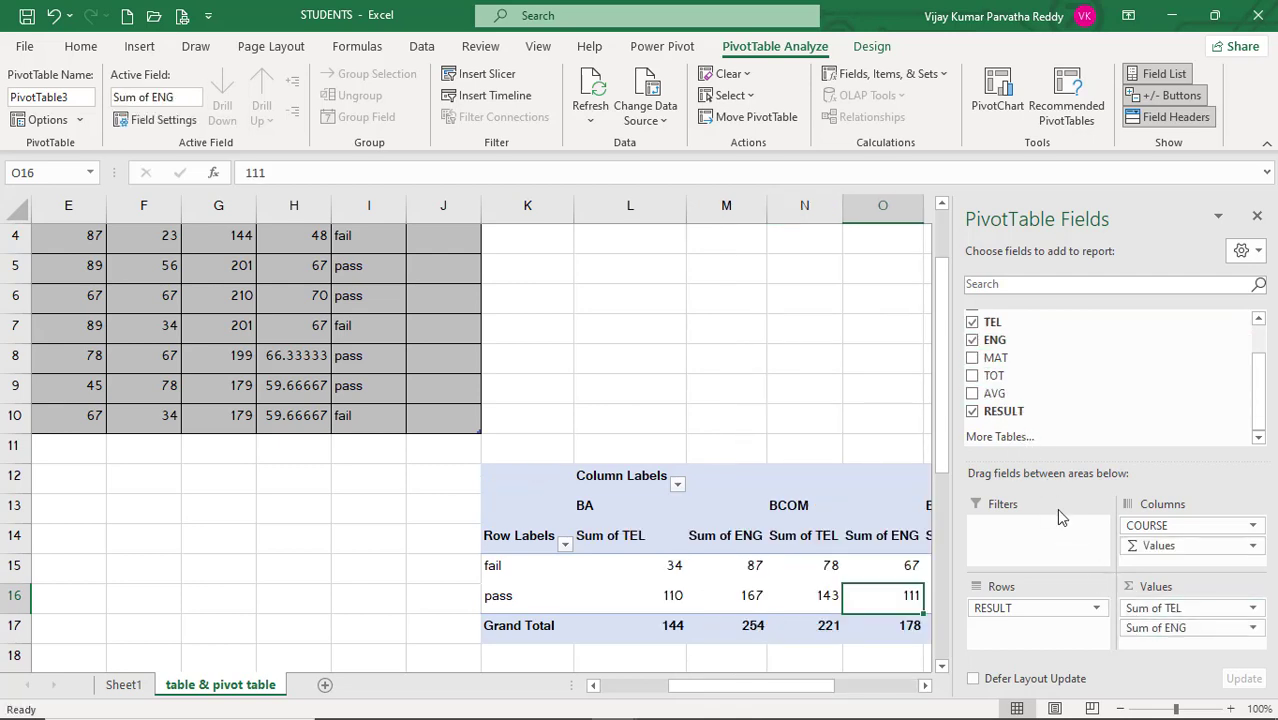
- Add the MAT field to the PivotTable's values as a sum alongside TEL and ENG
left_click_drag(972, 365, 1130, 636)
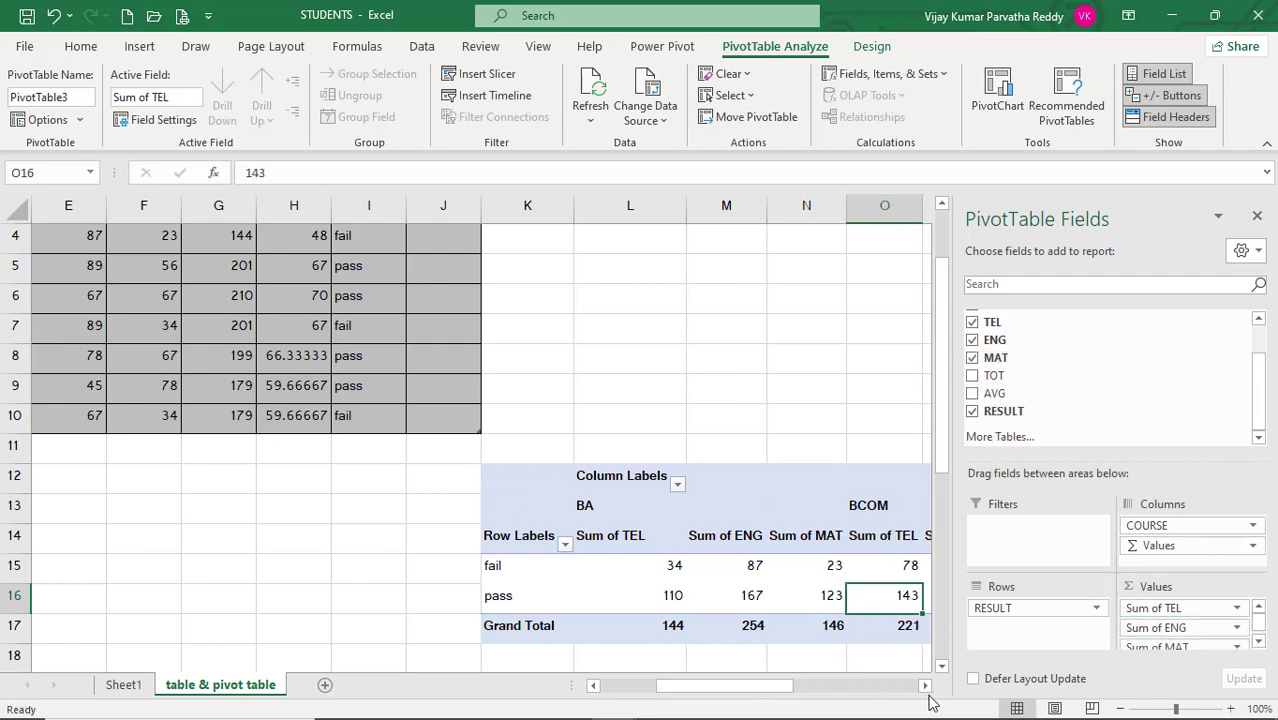
left_click(927, 688)
left_click(927, 688)
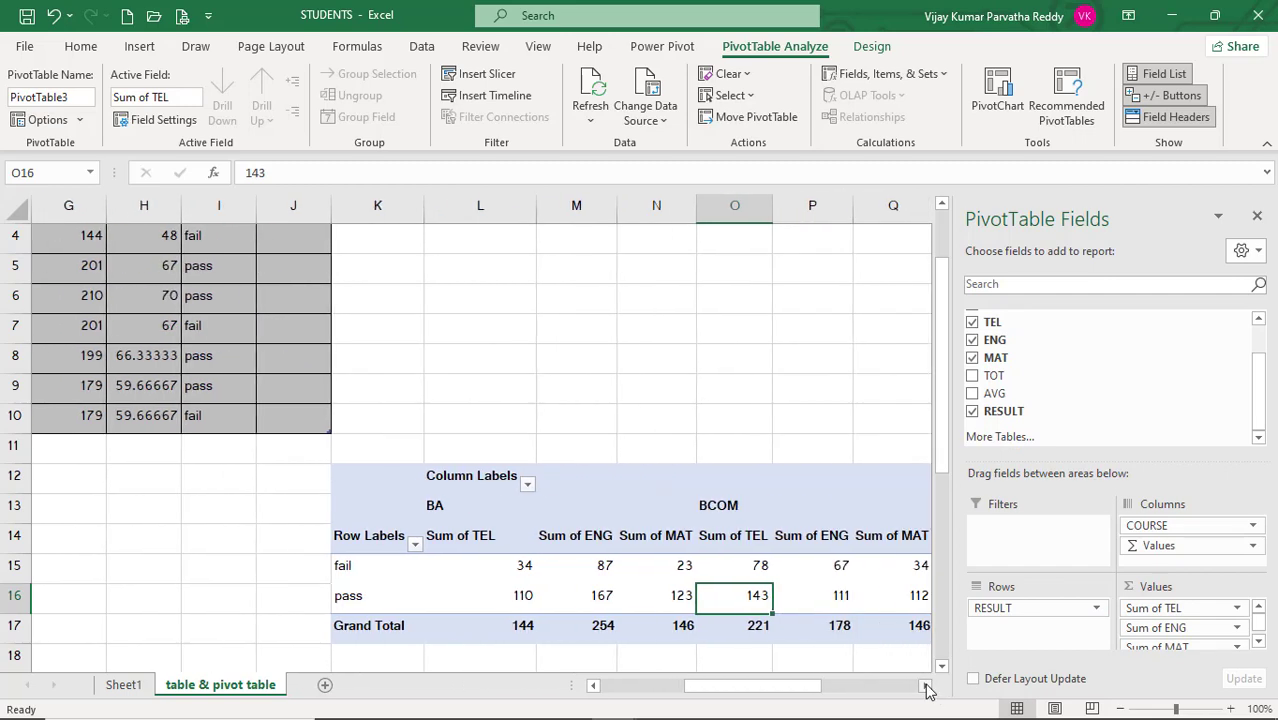
left_click(927, 688)
left_click(927, 688)
left_click(927, 688)
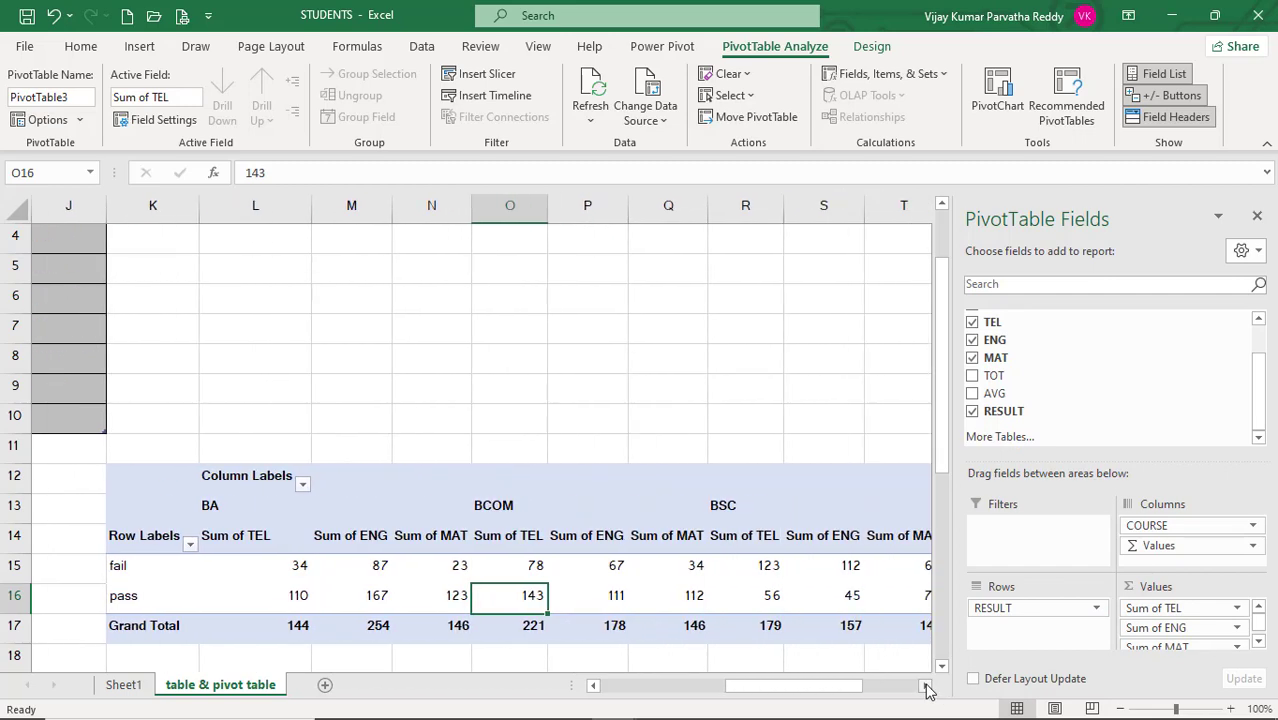
left_click(927, 688)
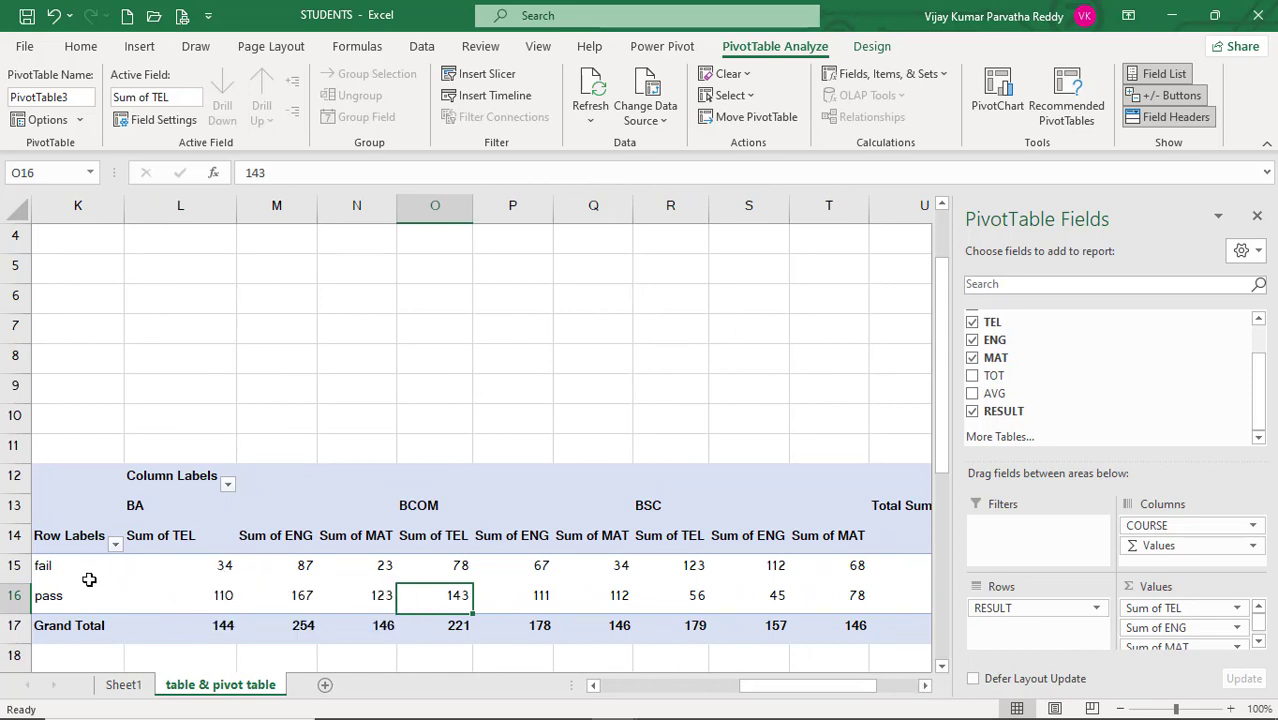
- Examine the TEL, ENG and MAT sums for each course and result, including the total sum columns
left_click(224, 566)
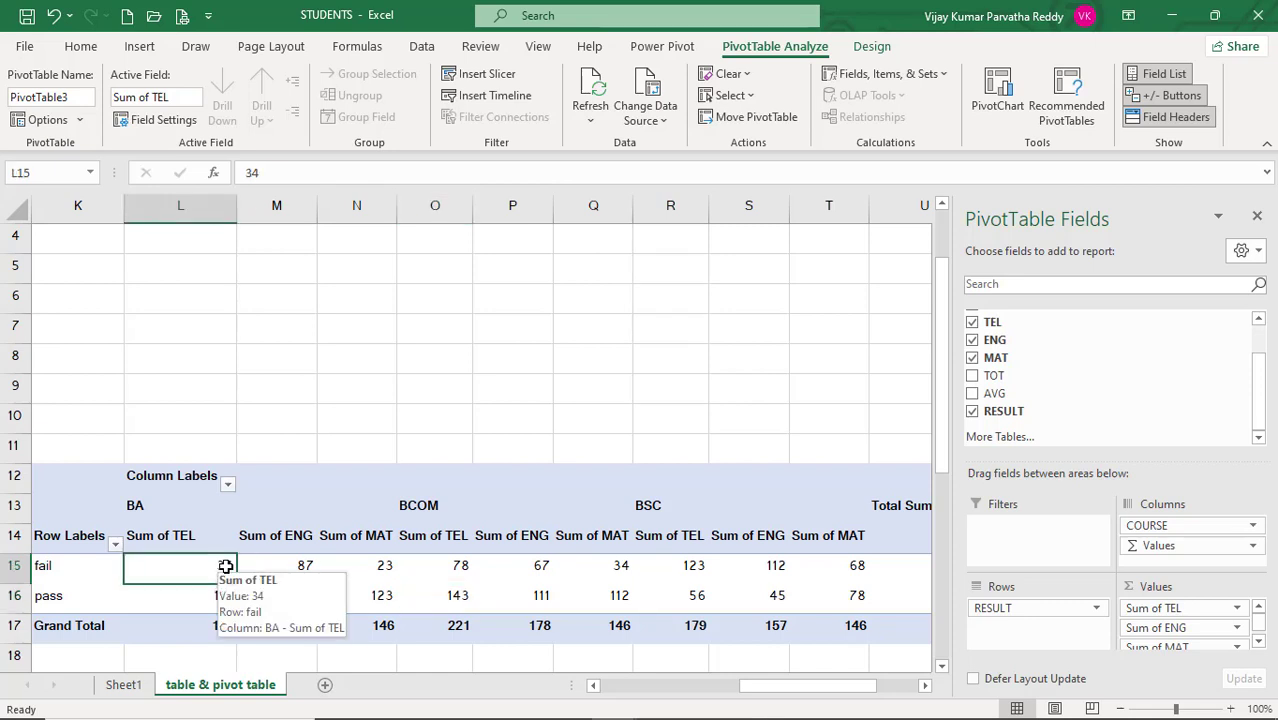
left_click(313, 567)
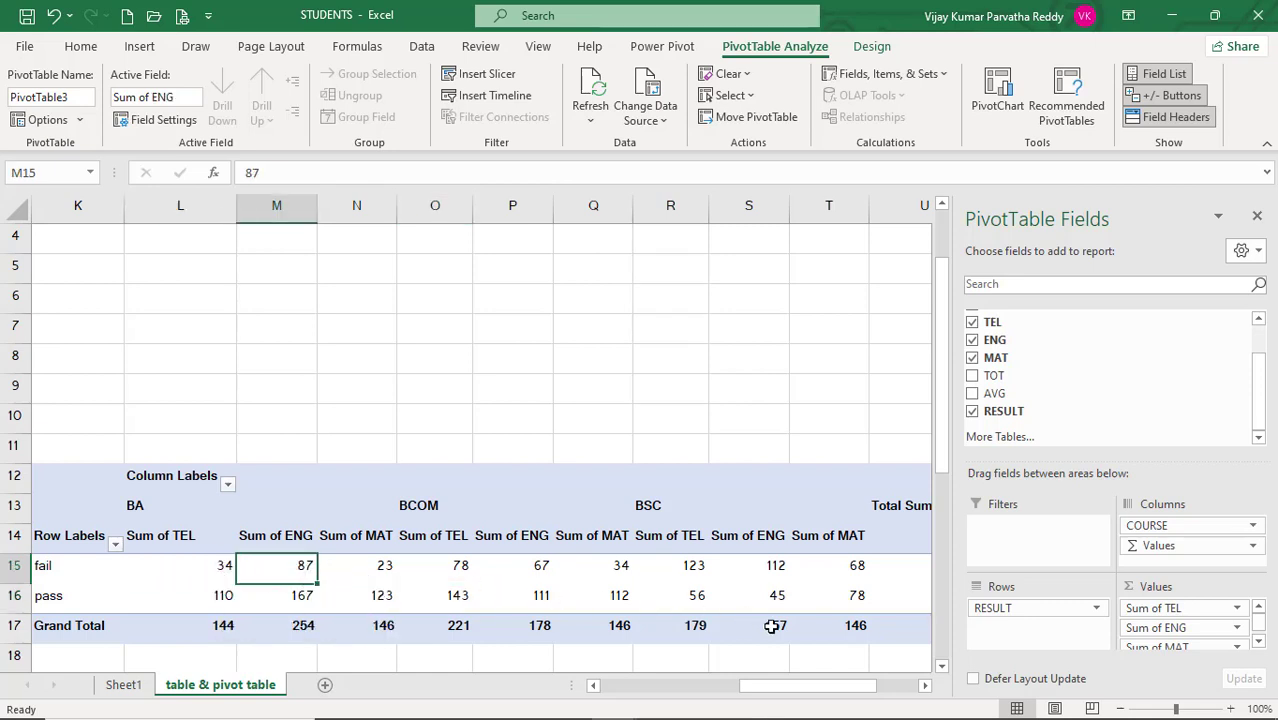
left_click(925, 686)
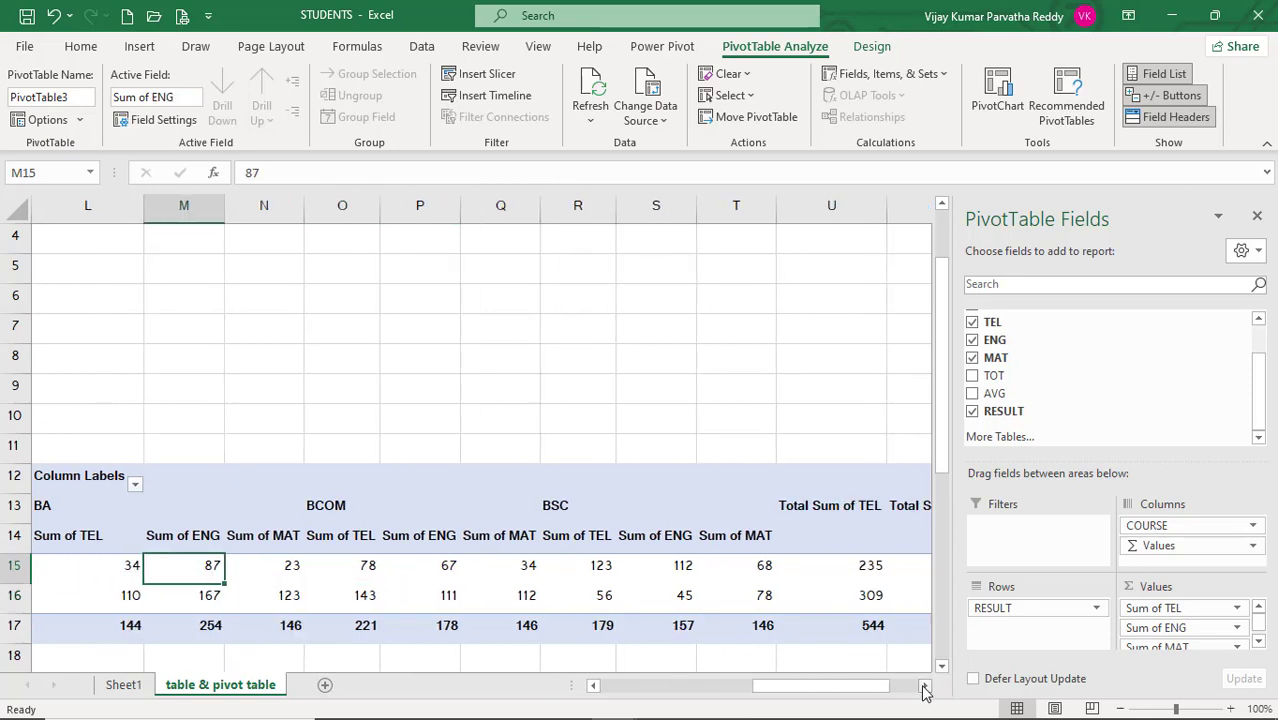
left_click(925, 686)
left_click(925, 686)
left_click(925, 686)
left_click(925, 686)
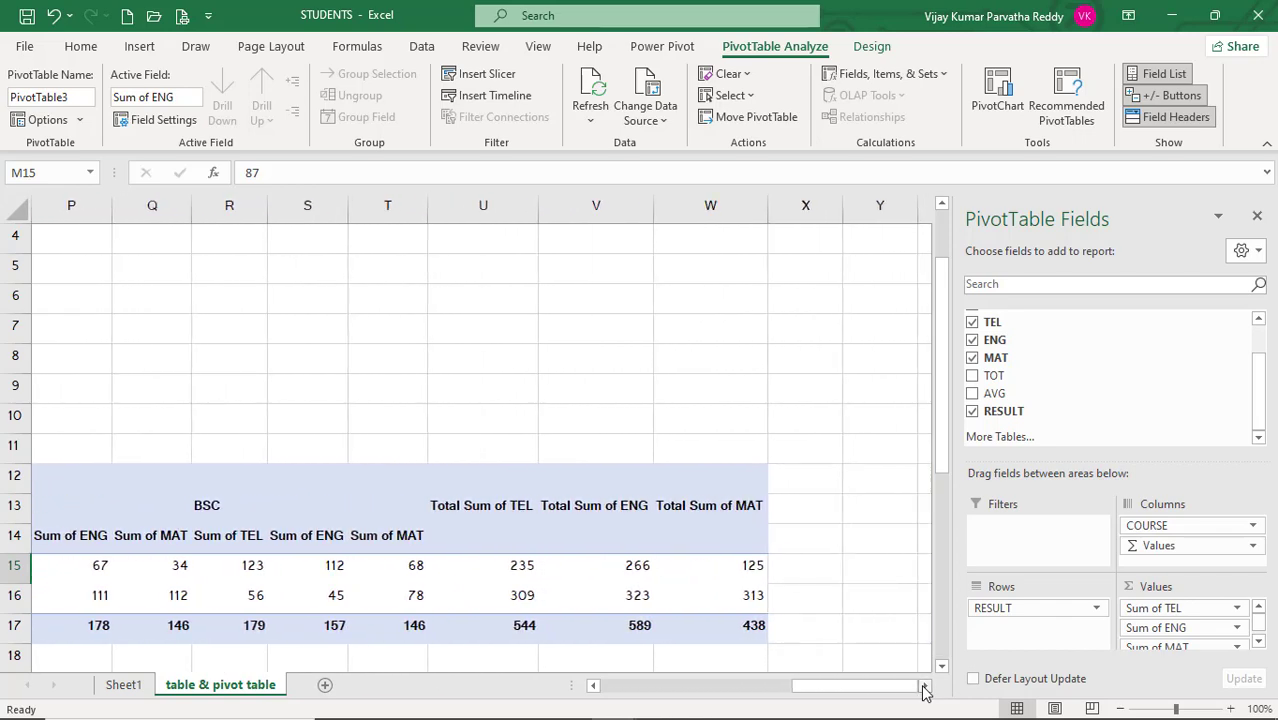
left_click(593, 686)
left_click(593, 686)
left_click(593, 686)
left_click_drag(593, 688, 593, 688)
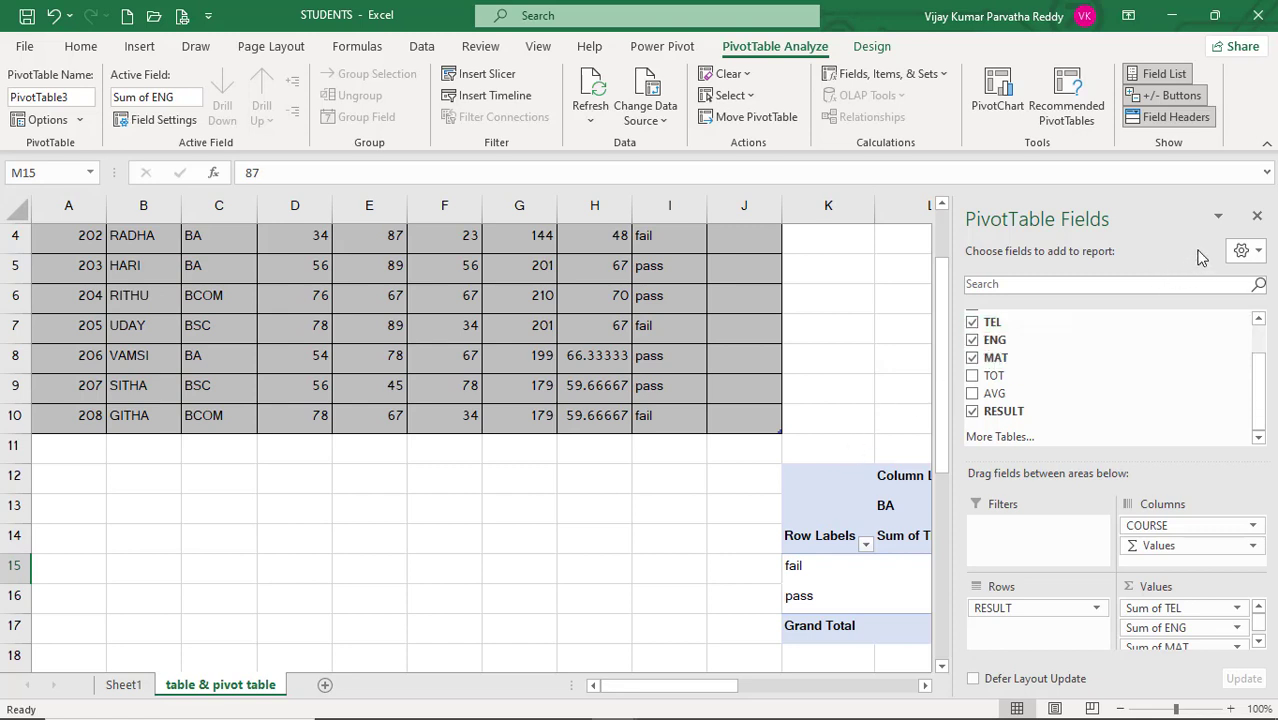
- Close the PivotTable field list without changing the field layout
left_click(1203, 545)
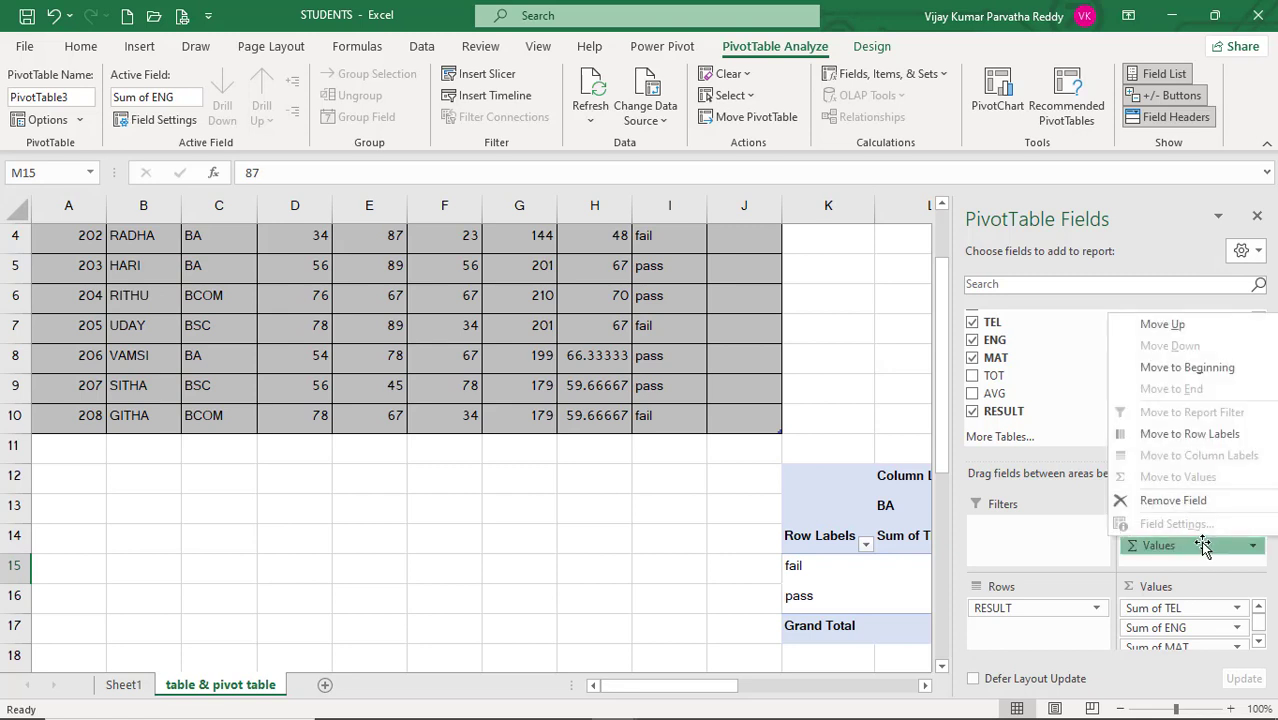
left_click(1257, 222)
left_click(1257, 222)
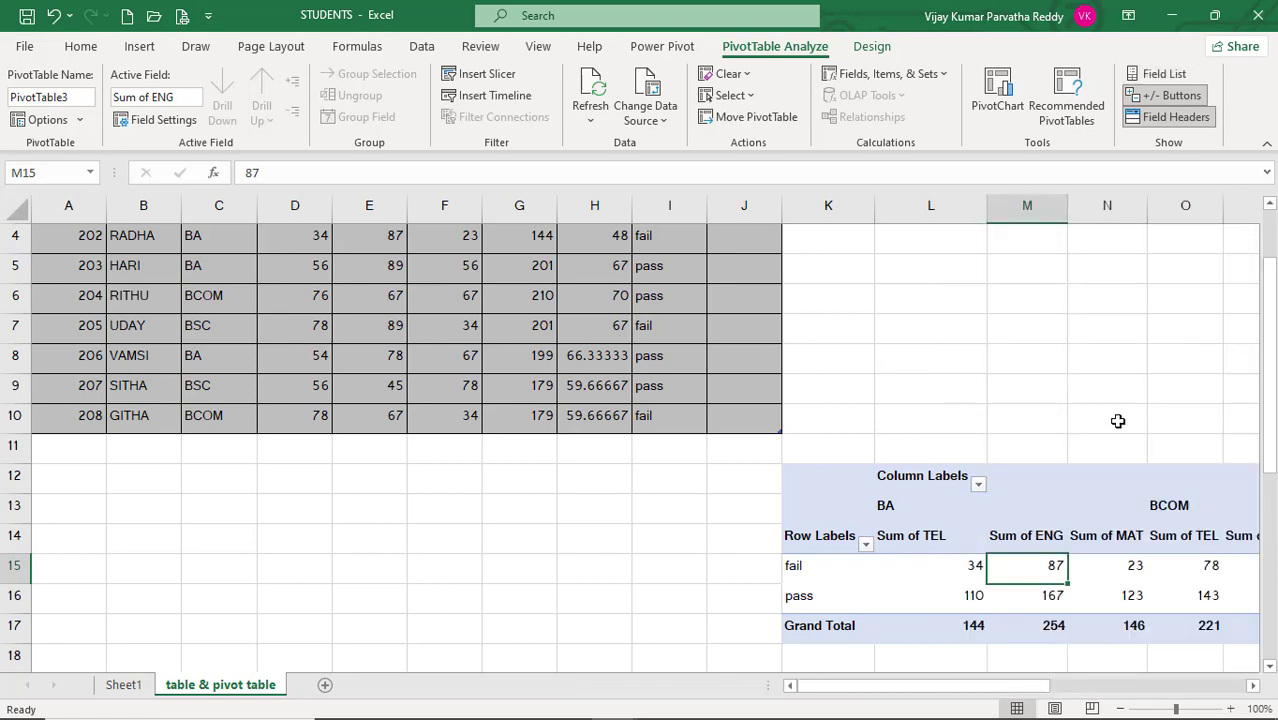
- Select the whole student PivotTable starting at cell K12 and clear it from the worksheet
left_click(1090, 483)
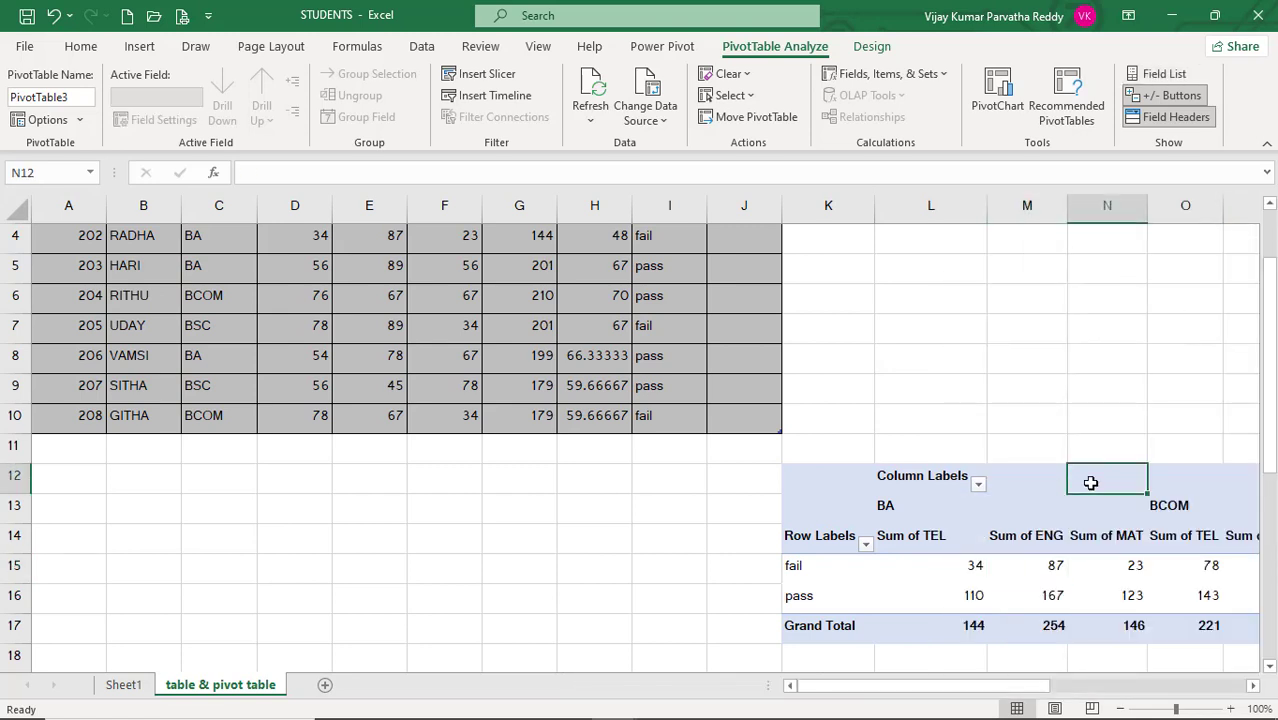
left_click(798, 471)
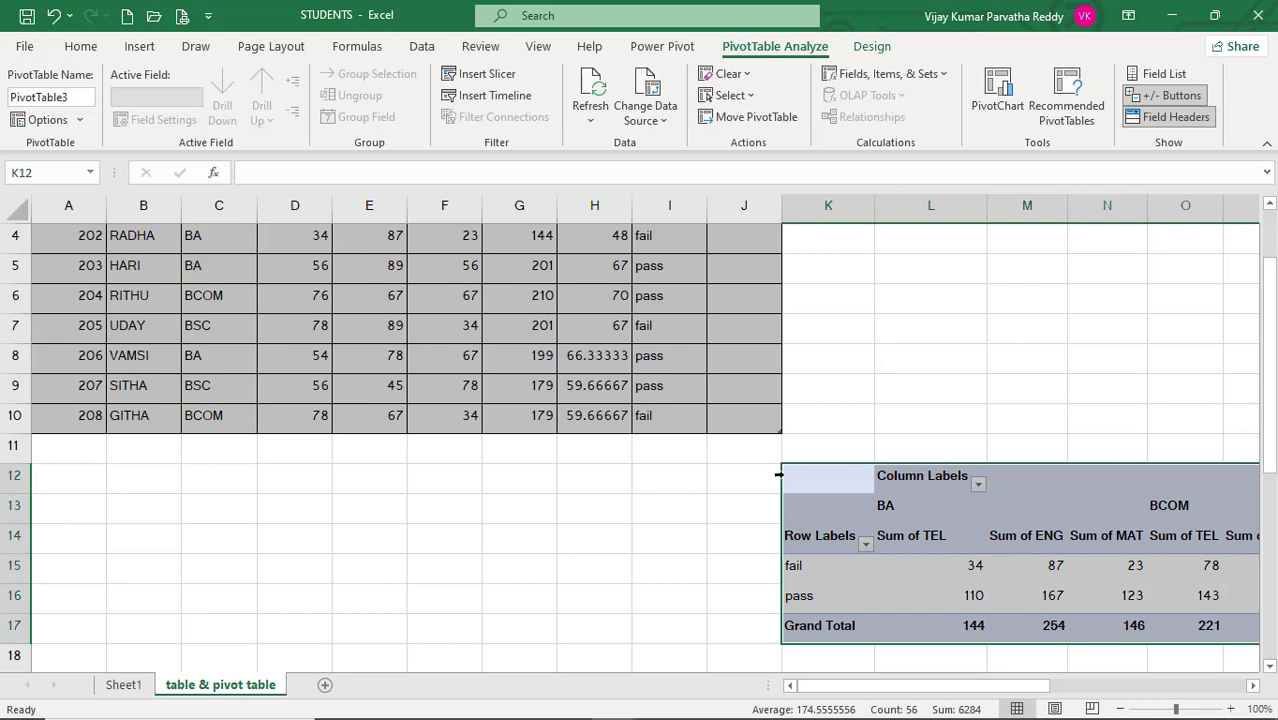
left_click(83, 47)
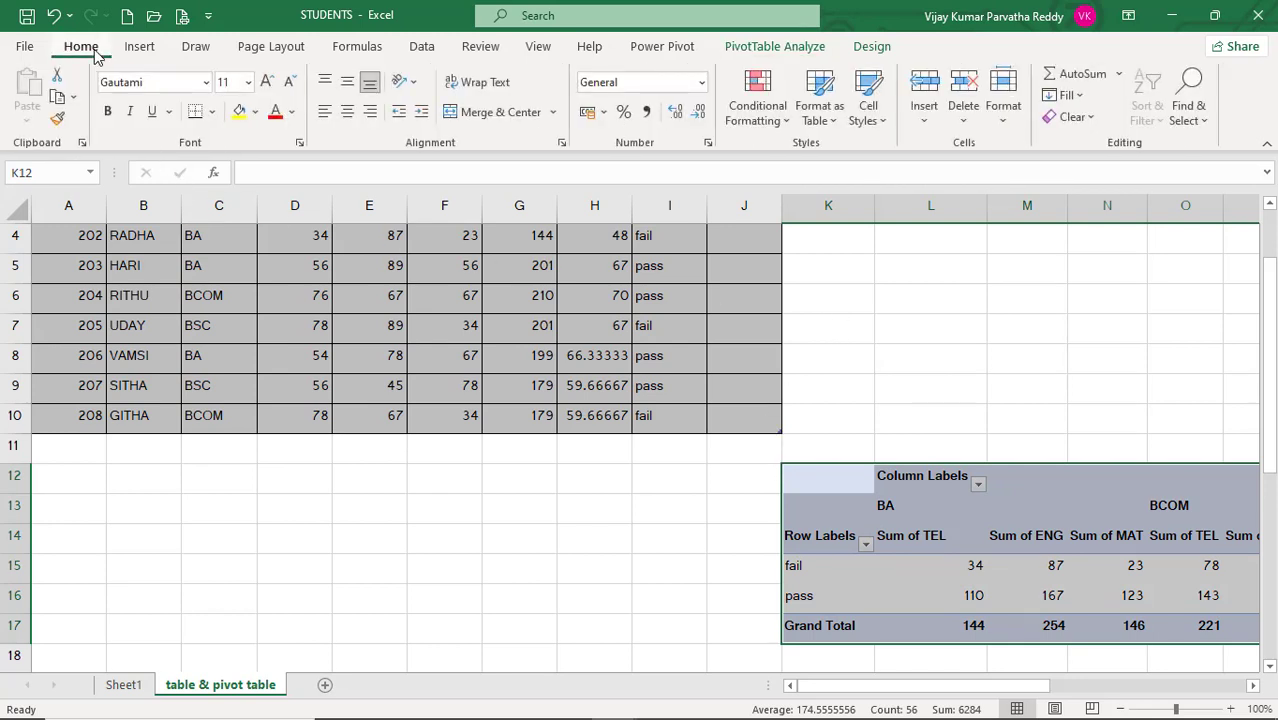
left_click(1070, 117)
left_click(1105, 140)
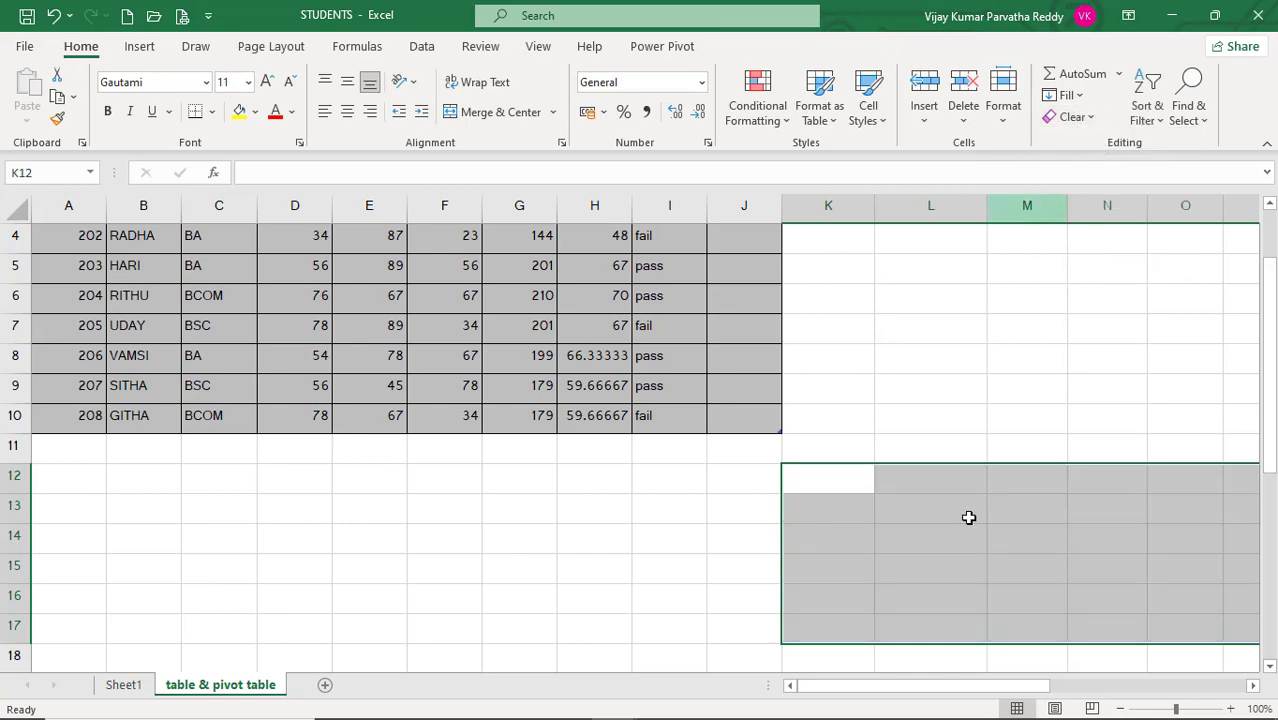
left_click(927, 528)
left_click(742, 560)
key("Left")
key("Left")
key("Left")
key("Left")
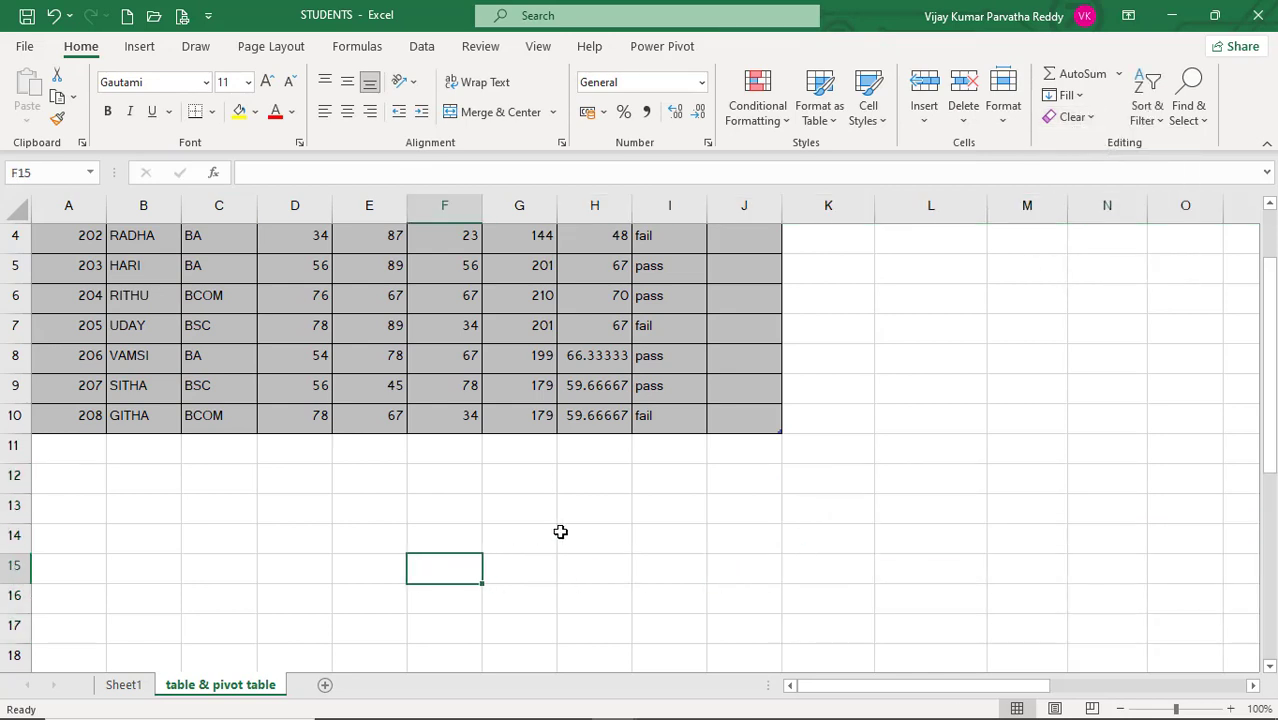
left_click(662, 532)
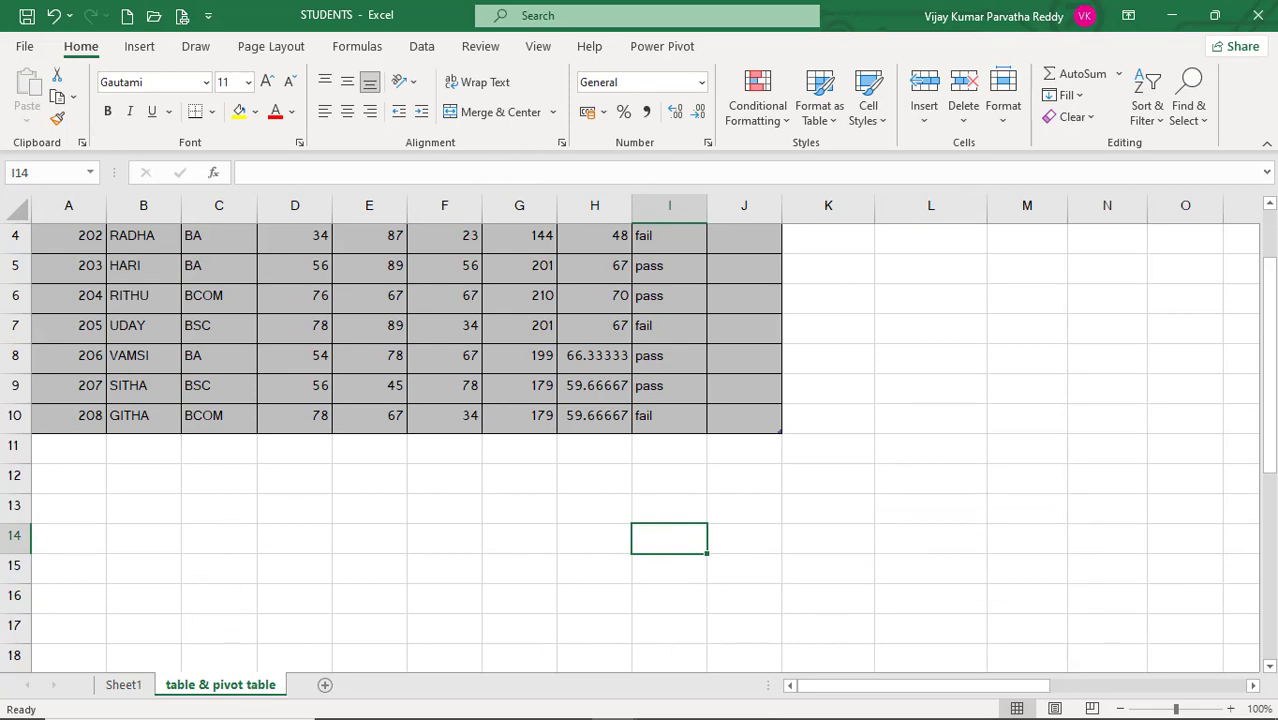
left_click(795, 524)
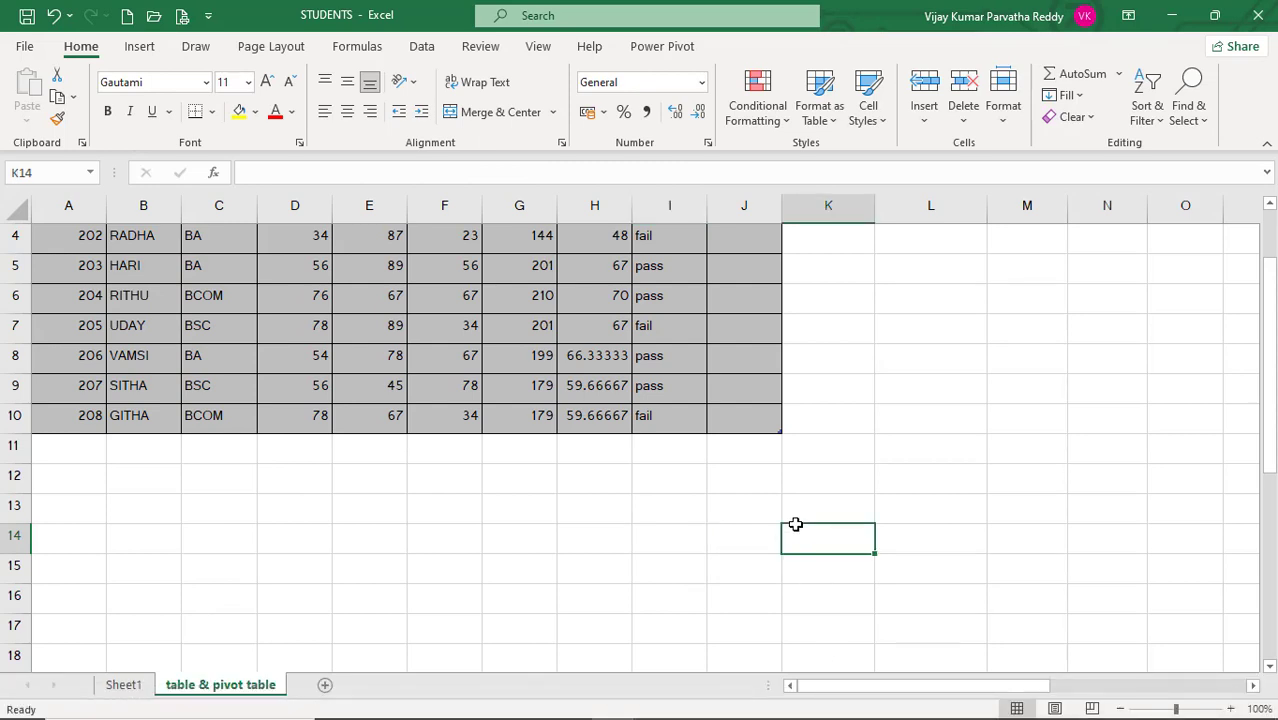
- Switch to the emp_sal workbook and examine the PivotTable's basic sal sums by dno and job
key("alt+Tab")
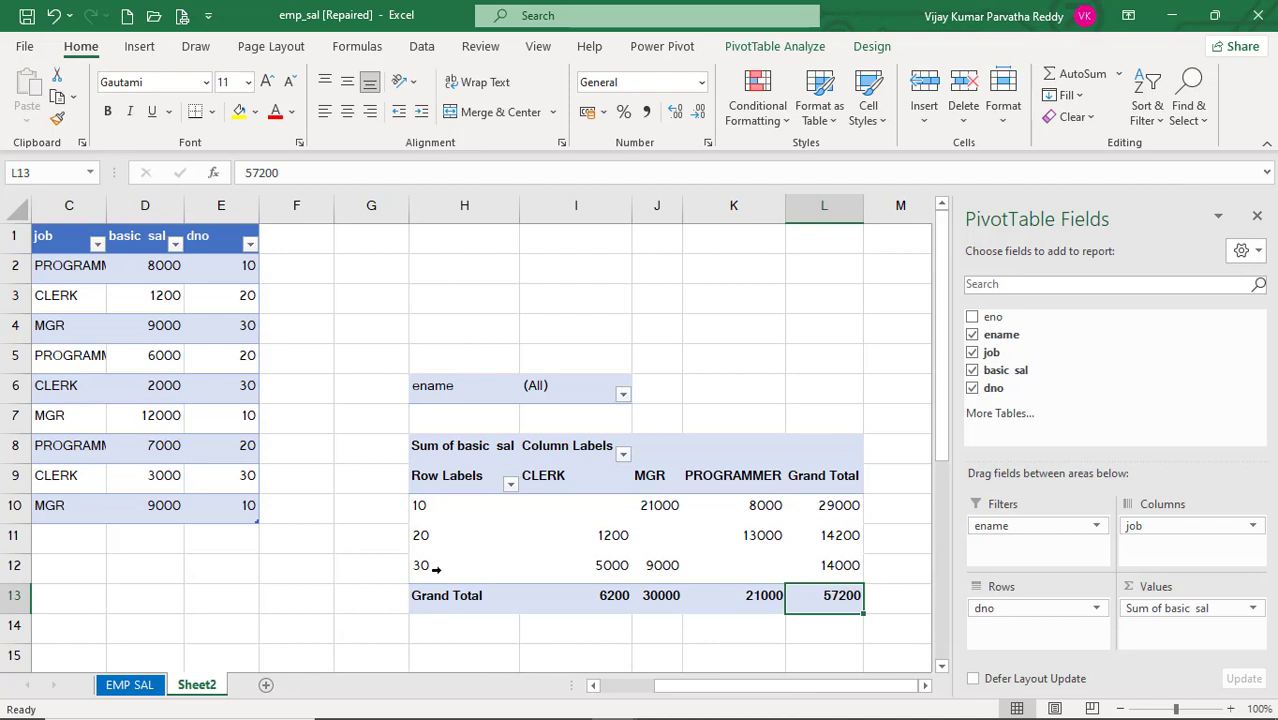
left_click(521, 542)
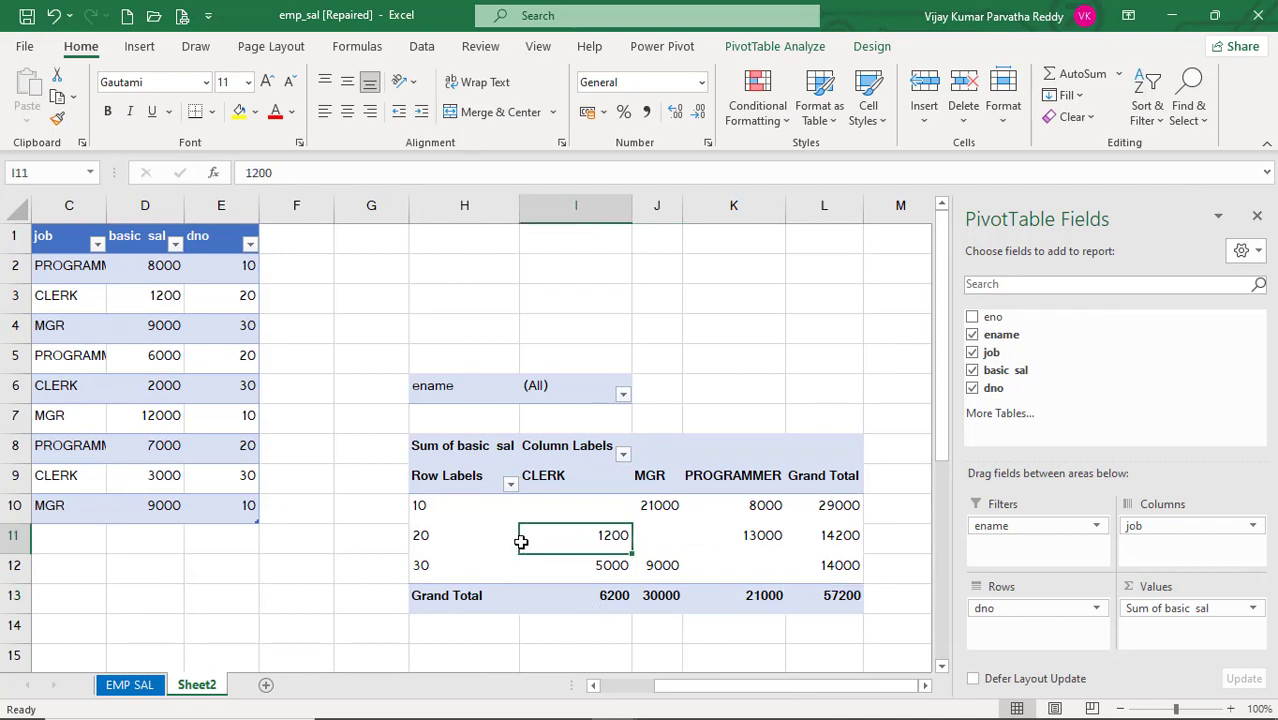
left_click(481, 537)
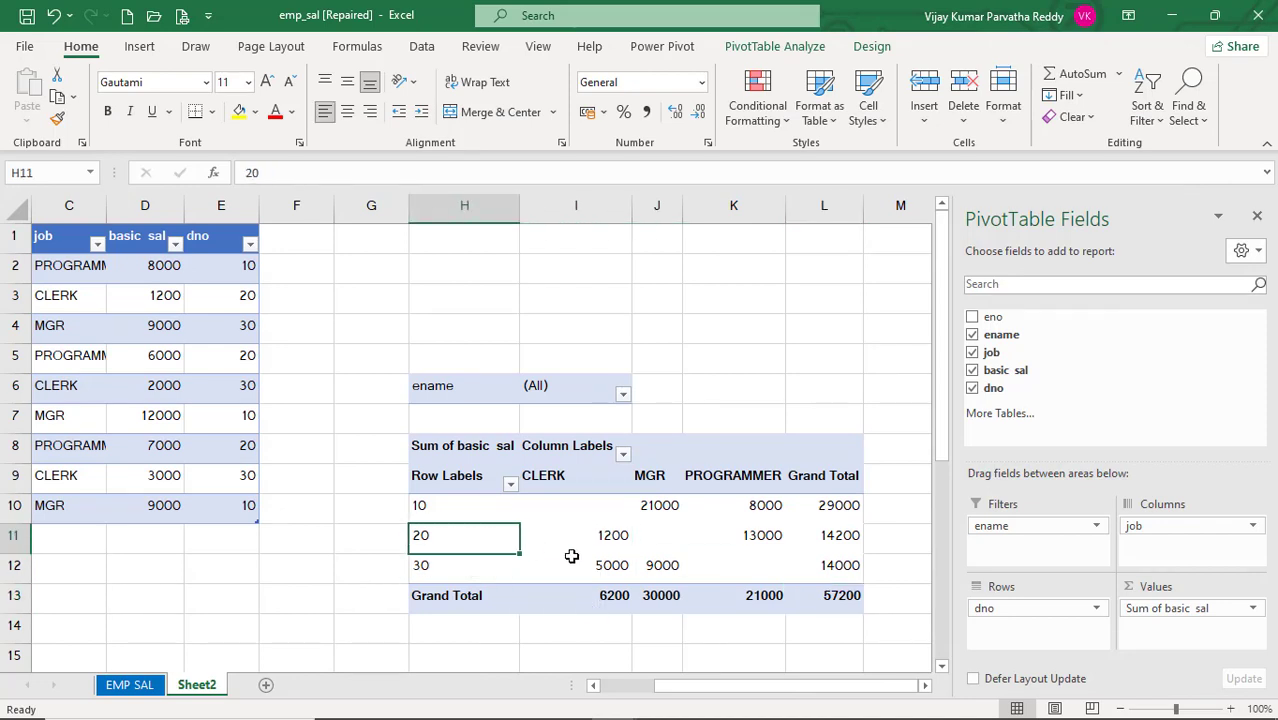
mouse_move(573, 613)
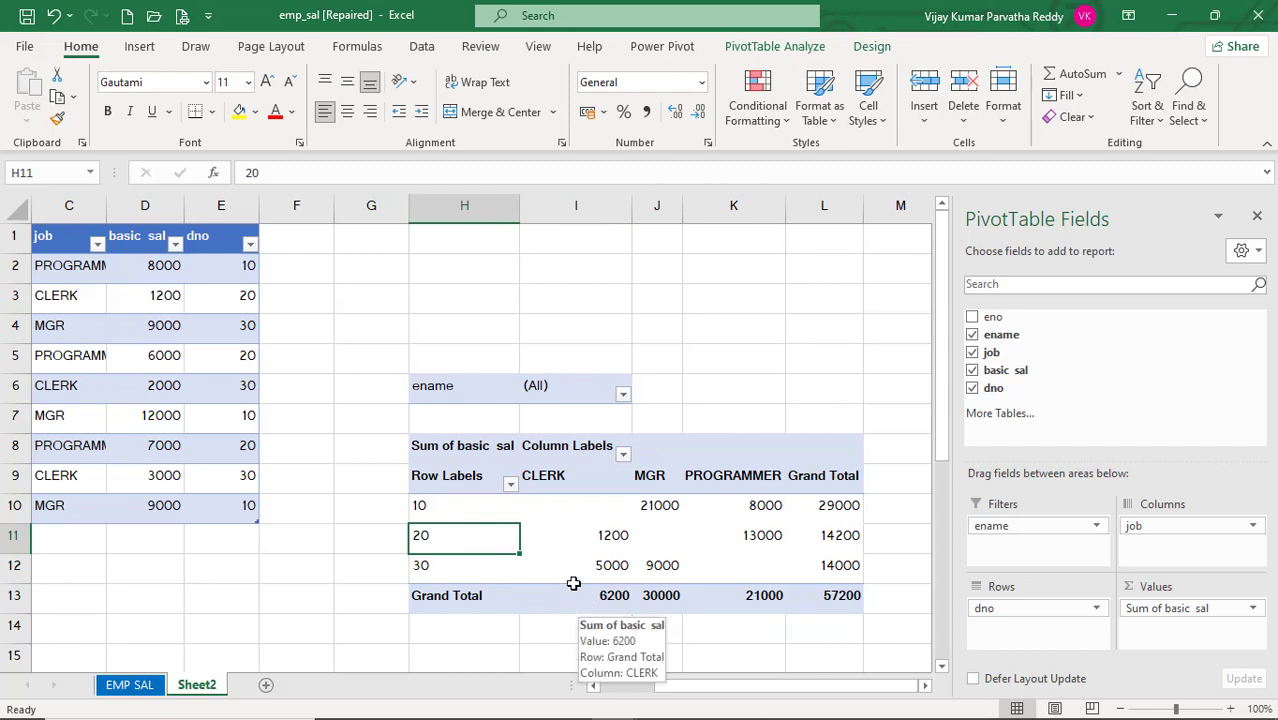
mouse_move(598, 565)
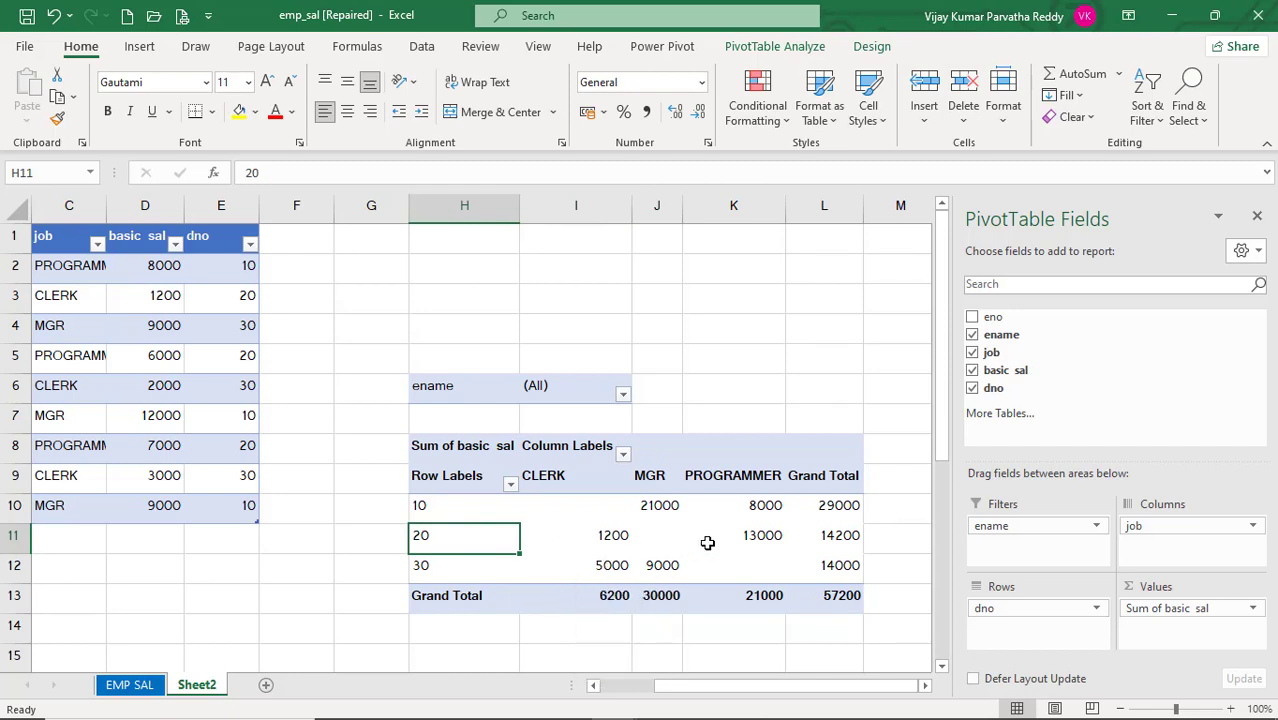
left_click(548, 516)
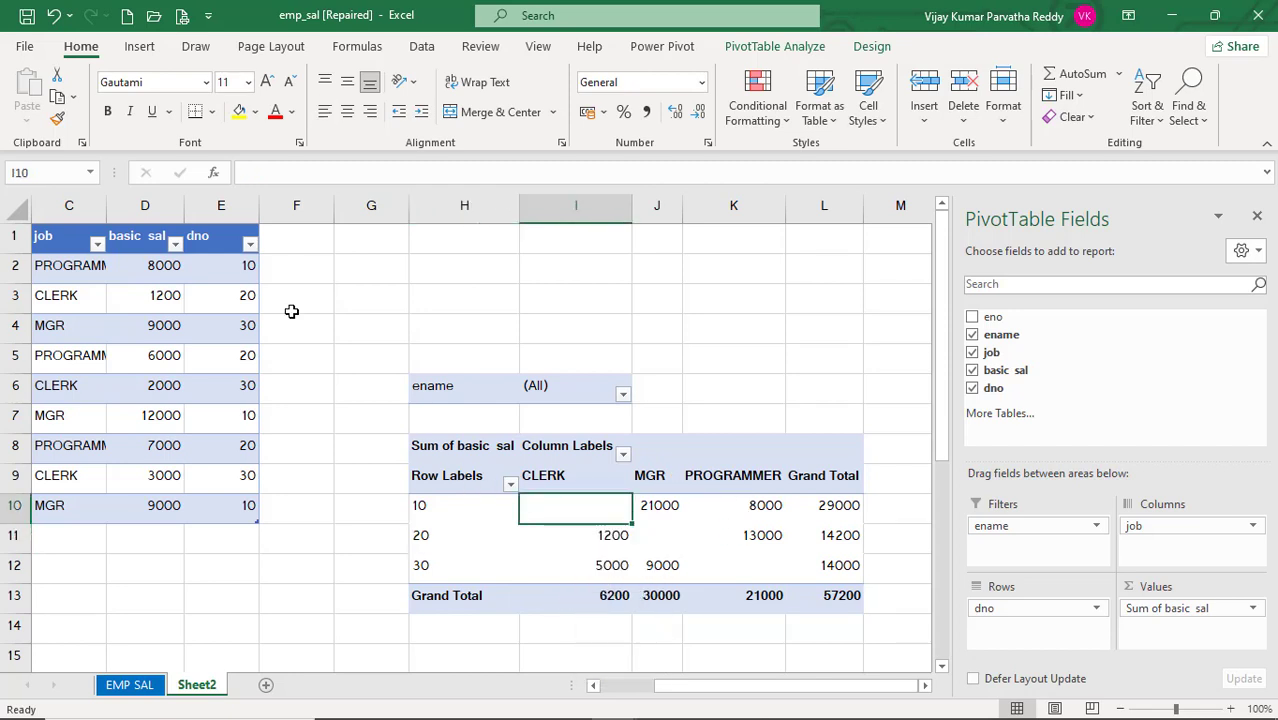
- Start creating a PivotChart without an additional PivotTable option, placed at cell H16 below the salary PivotTable
left_click(141, 50)
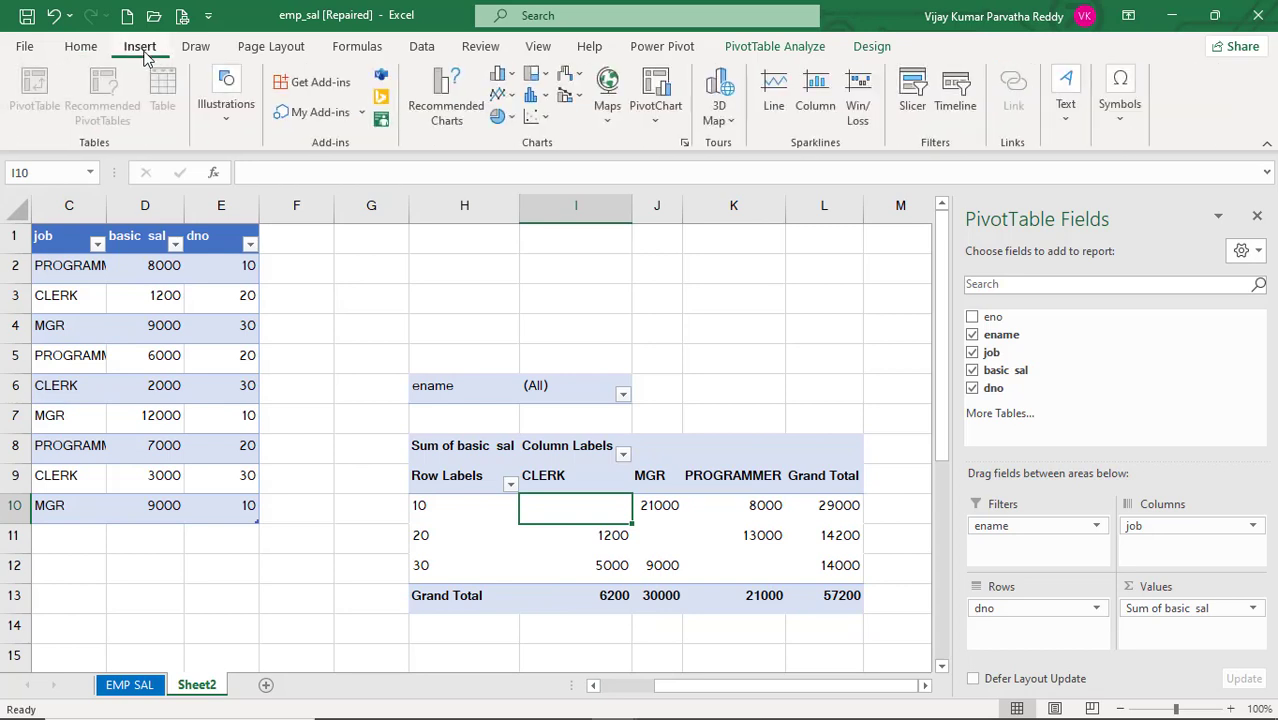
left_click(674, 541)
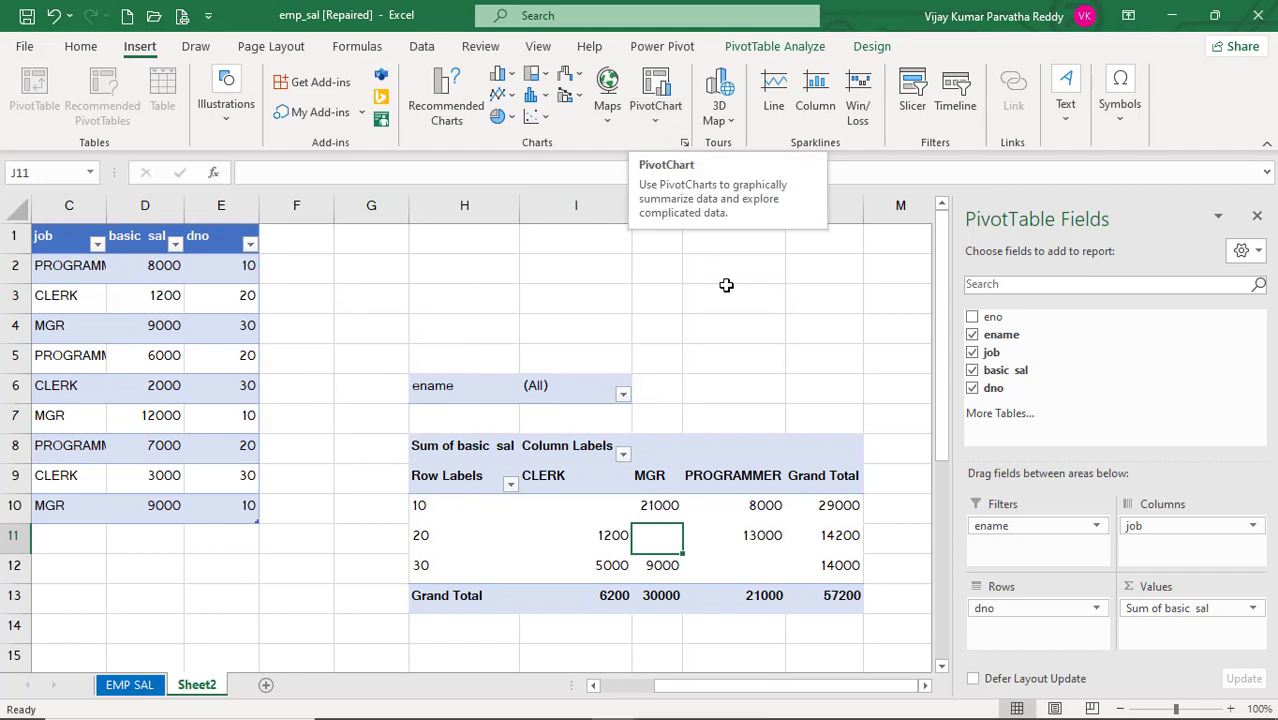
left_click_drag(942, 414, 941, 563)
left_click(456, 443)
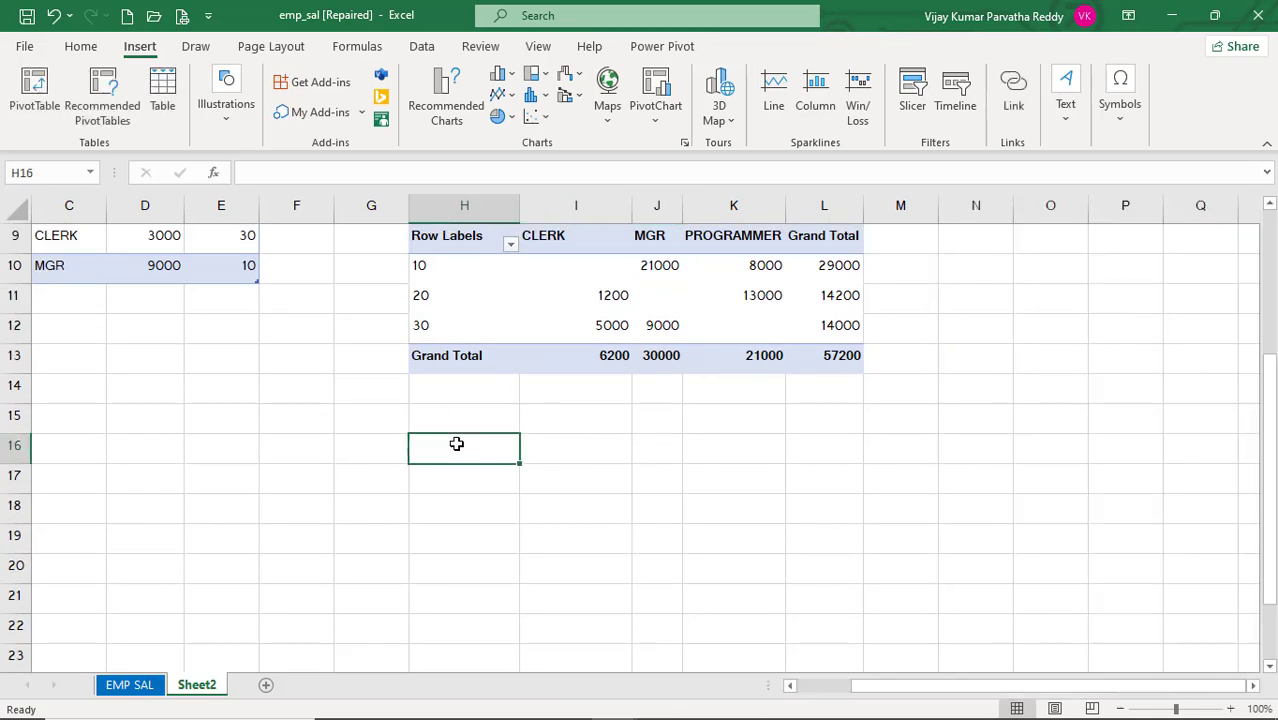
left_click(652, 125)
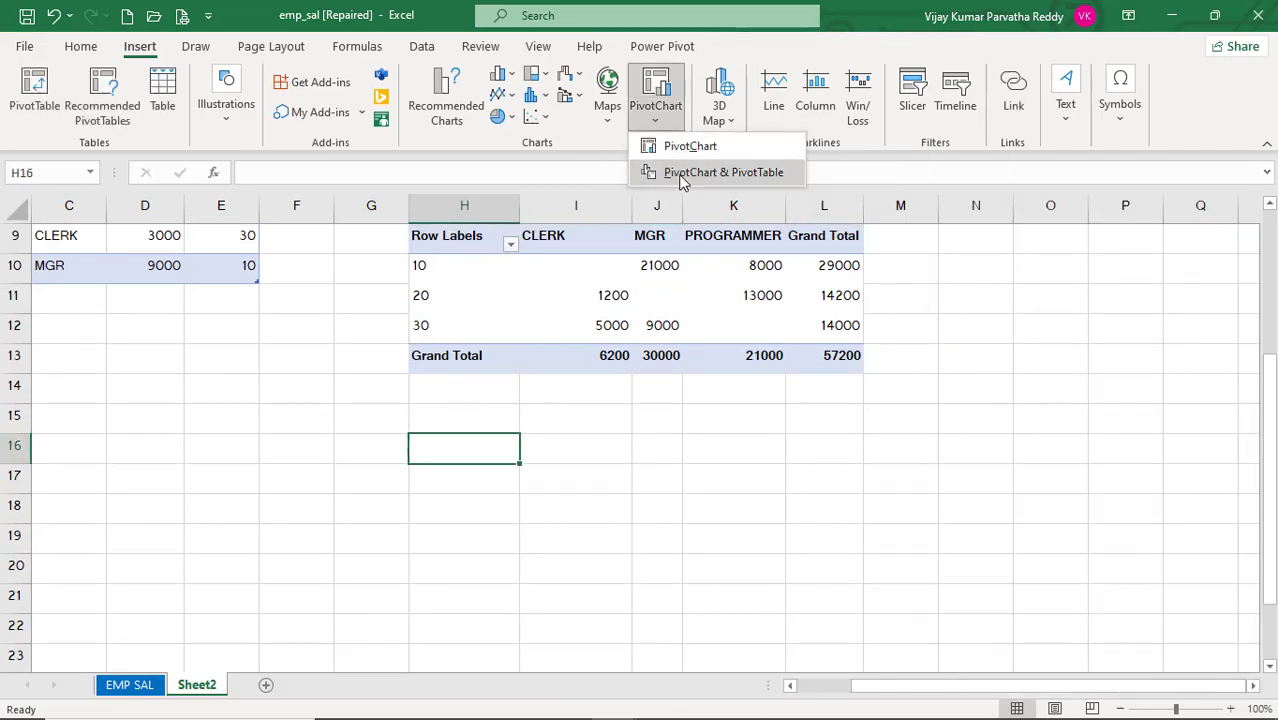
left_click(685, 148)
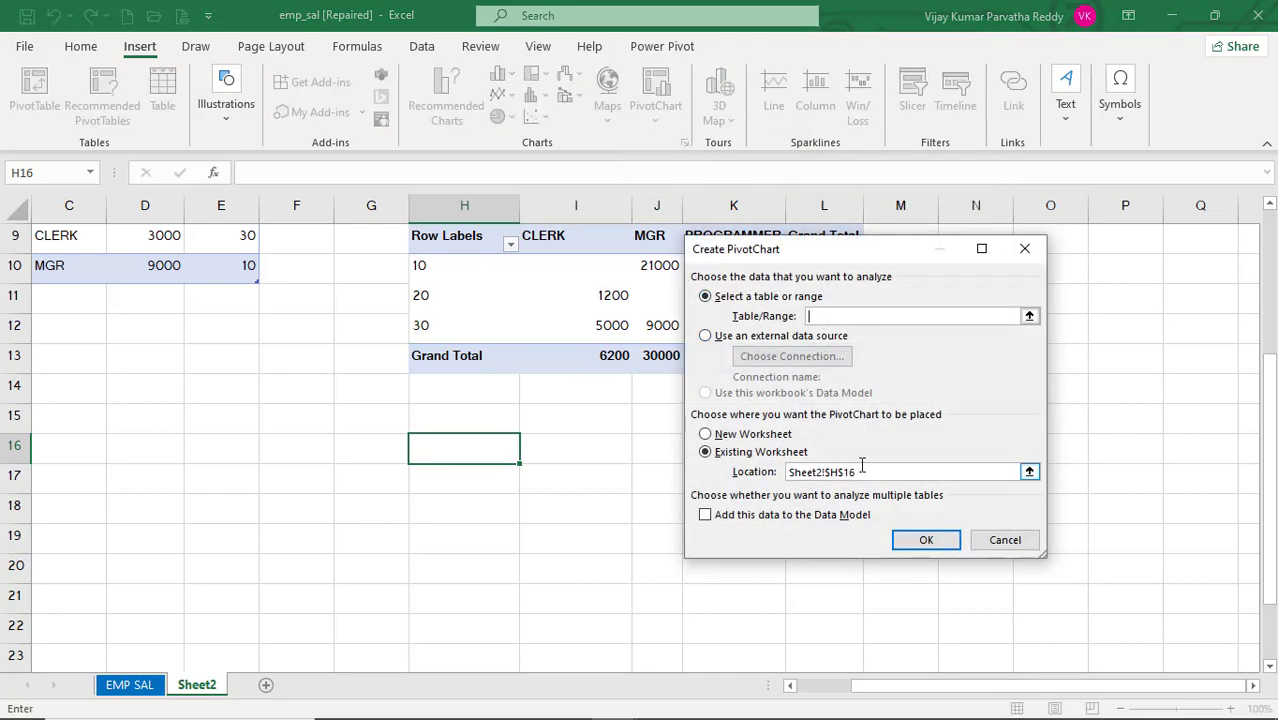
- Set the PivotChart's source data to the employee table Table1, covering eno through dno
scroll(214, 377, "up", 3)
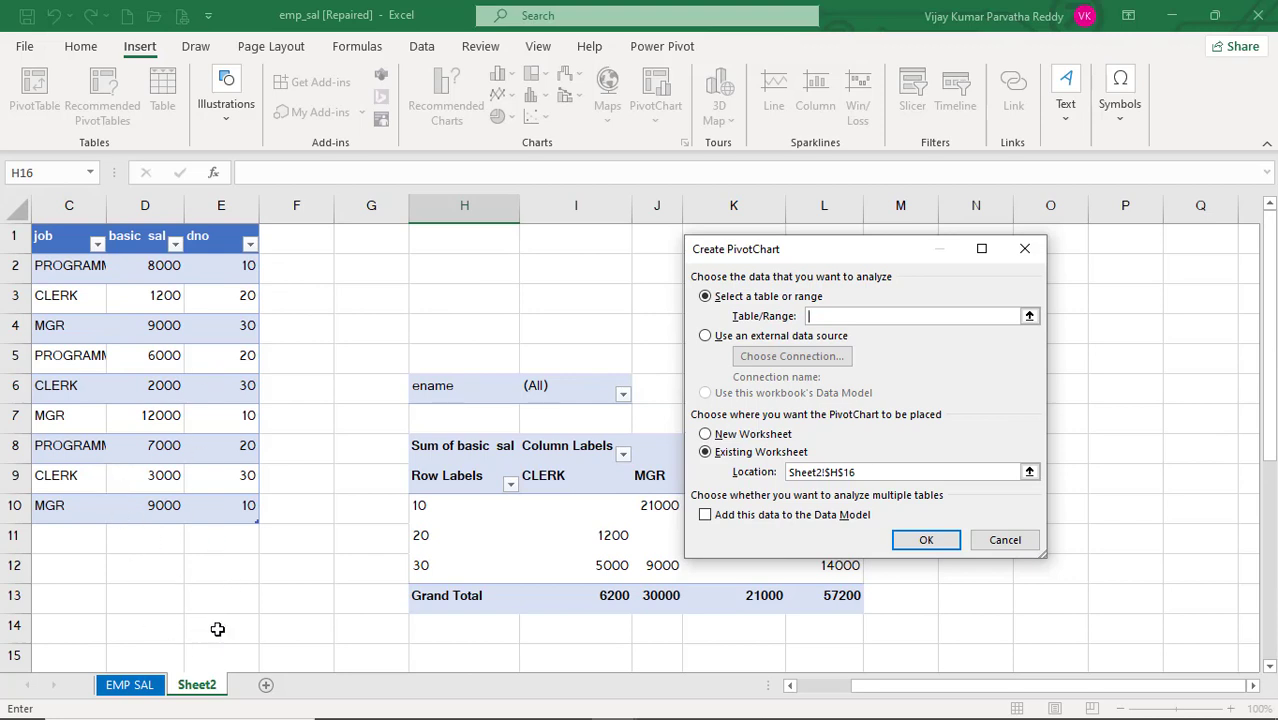
left_click(791, 686)
left_click(791, 686)
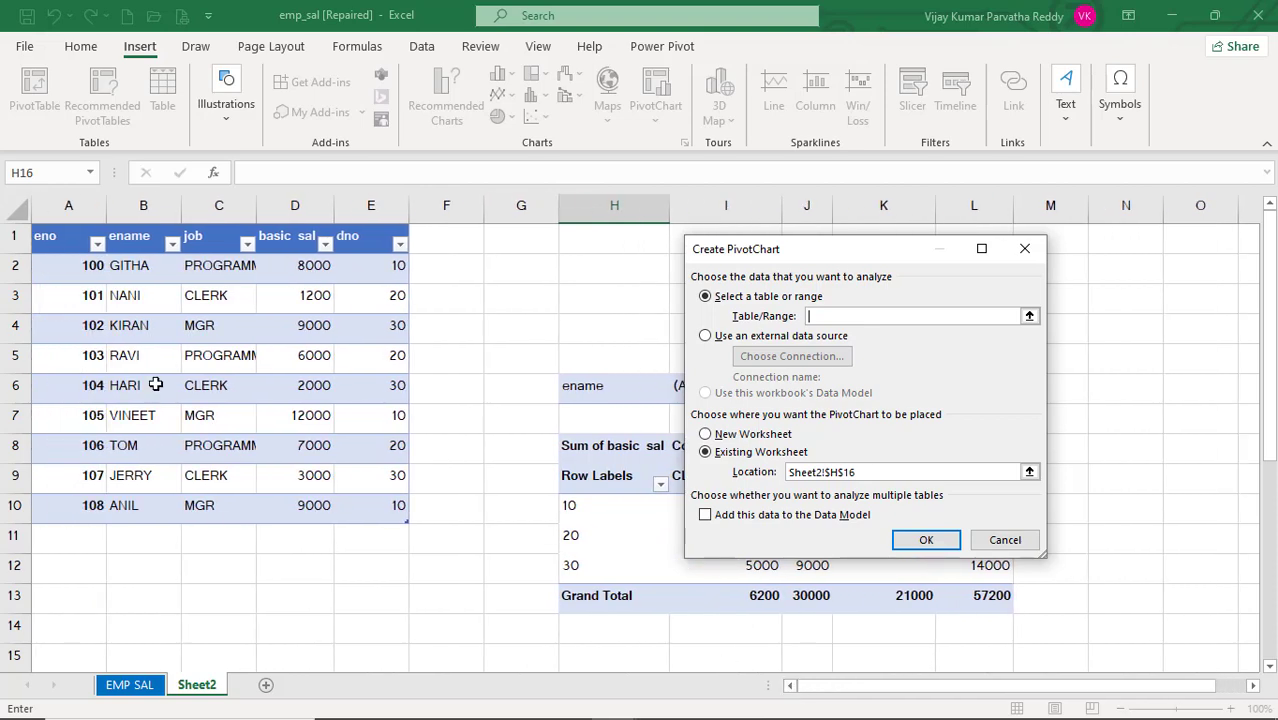
left_click_drag(70, 243, 365, 498)
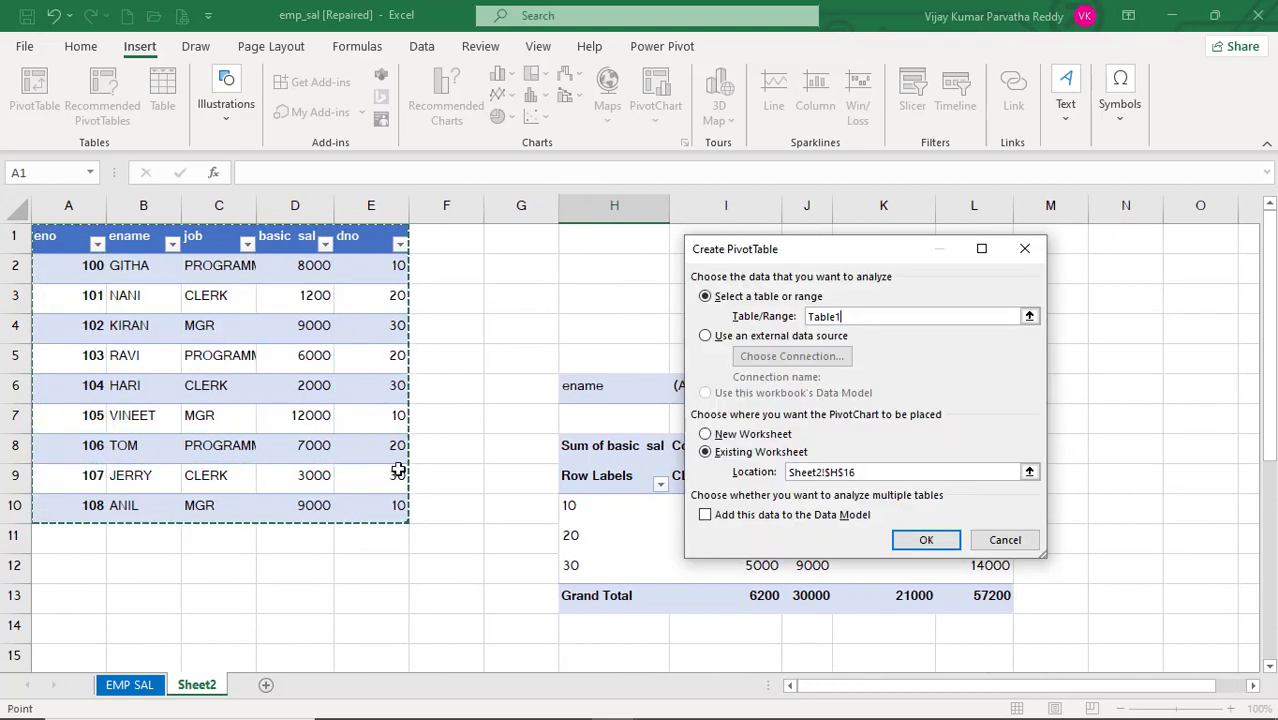
- Re-enter cell H16 on Sheet2 as the PivotChart location and create the chart from Table1
left_click(805, 468)
left_click(858, 474)
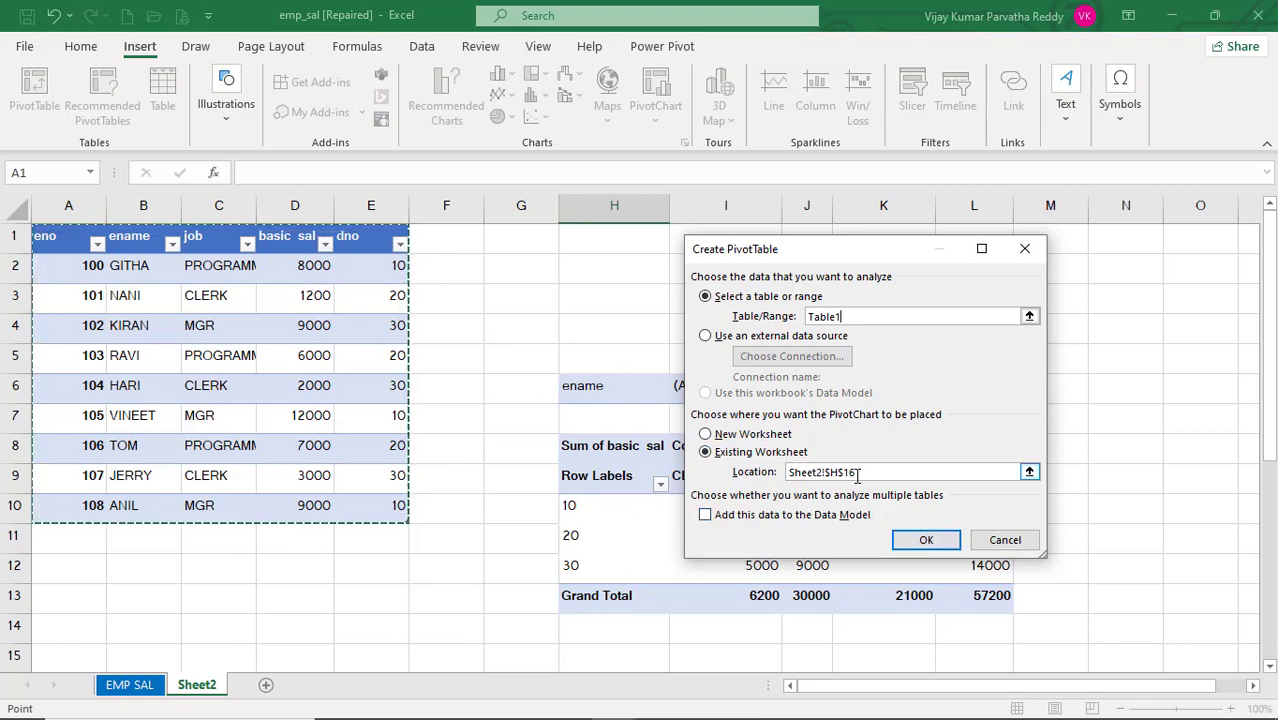
left_click_drag(1268, 452, 1268, 460)
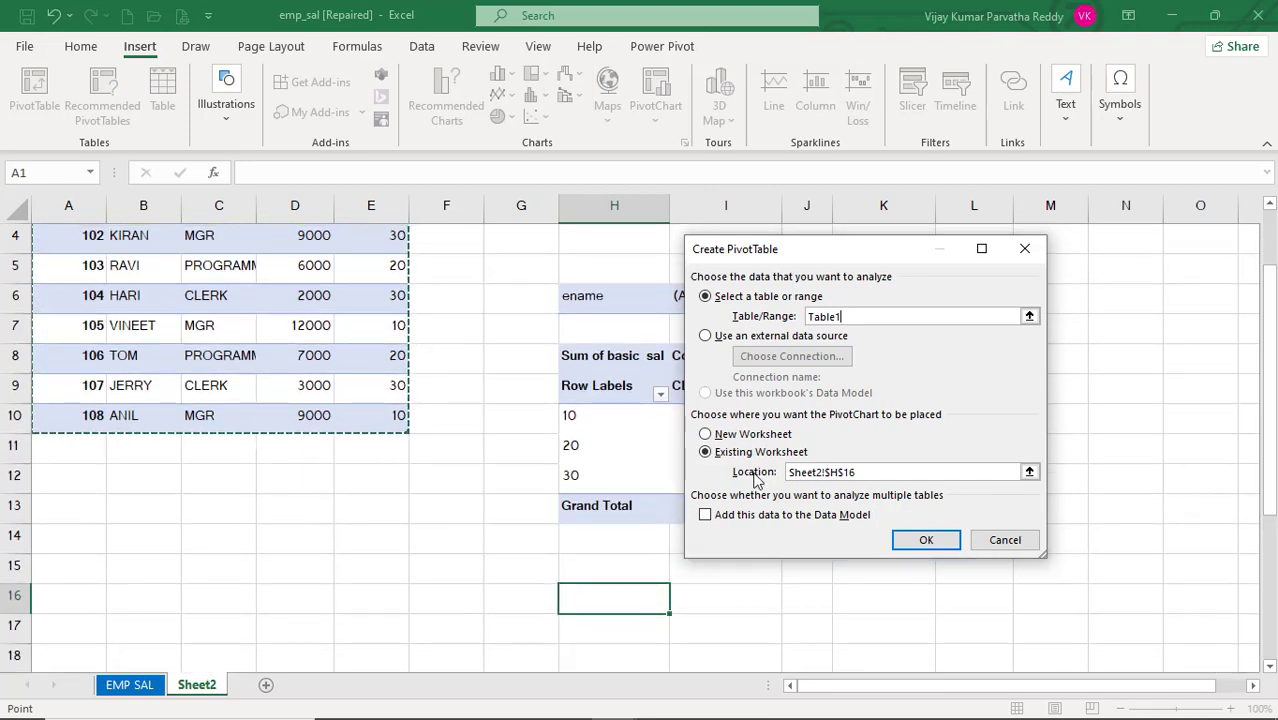
left_click(890, 470)
left_click(614, 598)
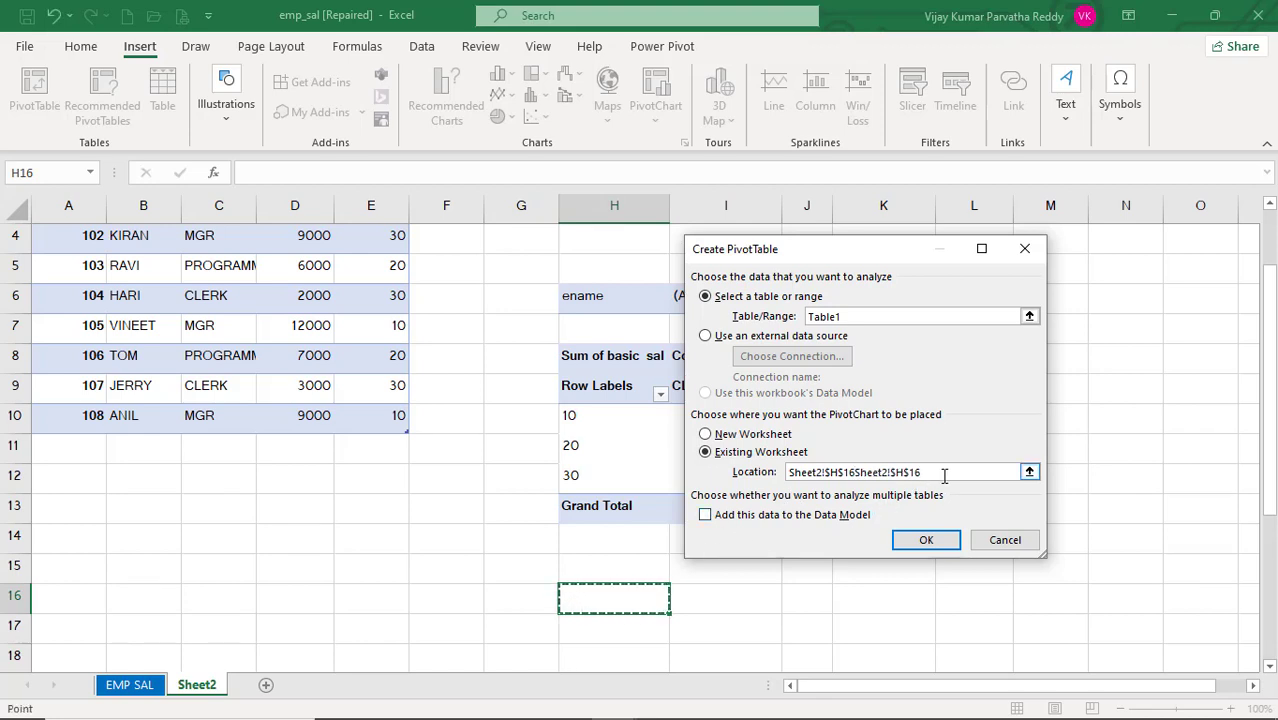
left_click_drag(944, 476, 779, 476)
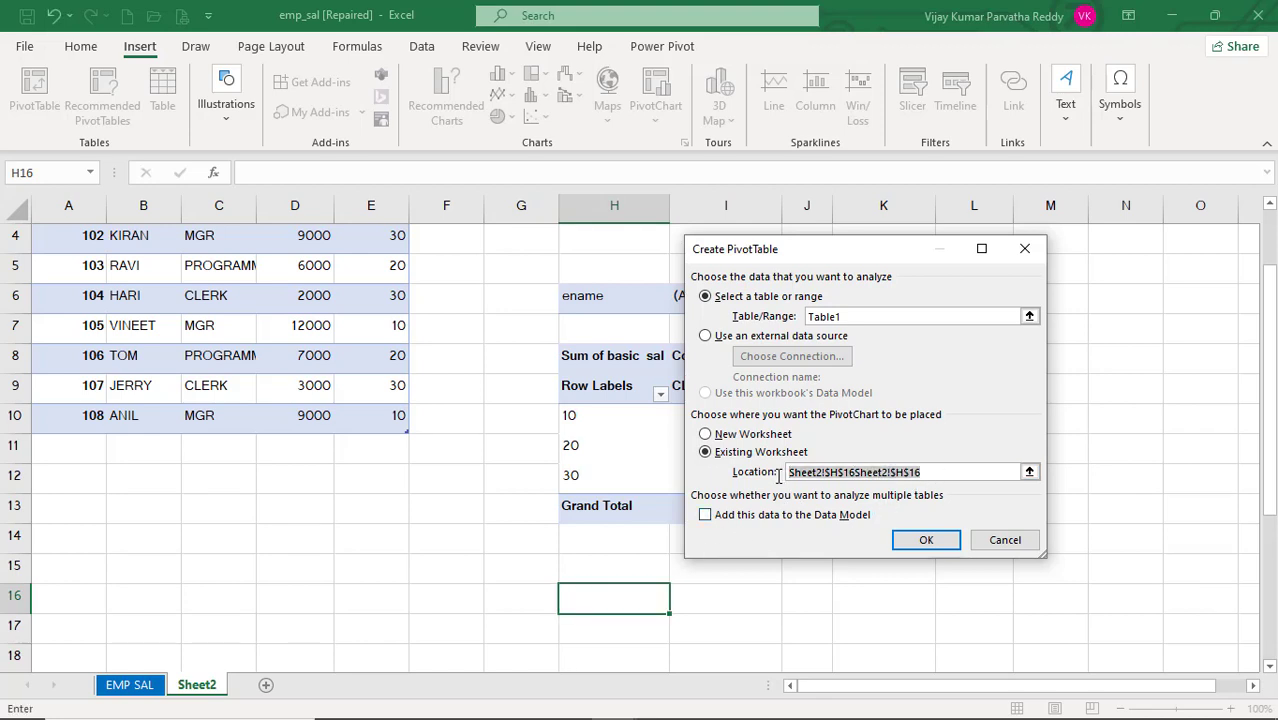
key("BackSpace")
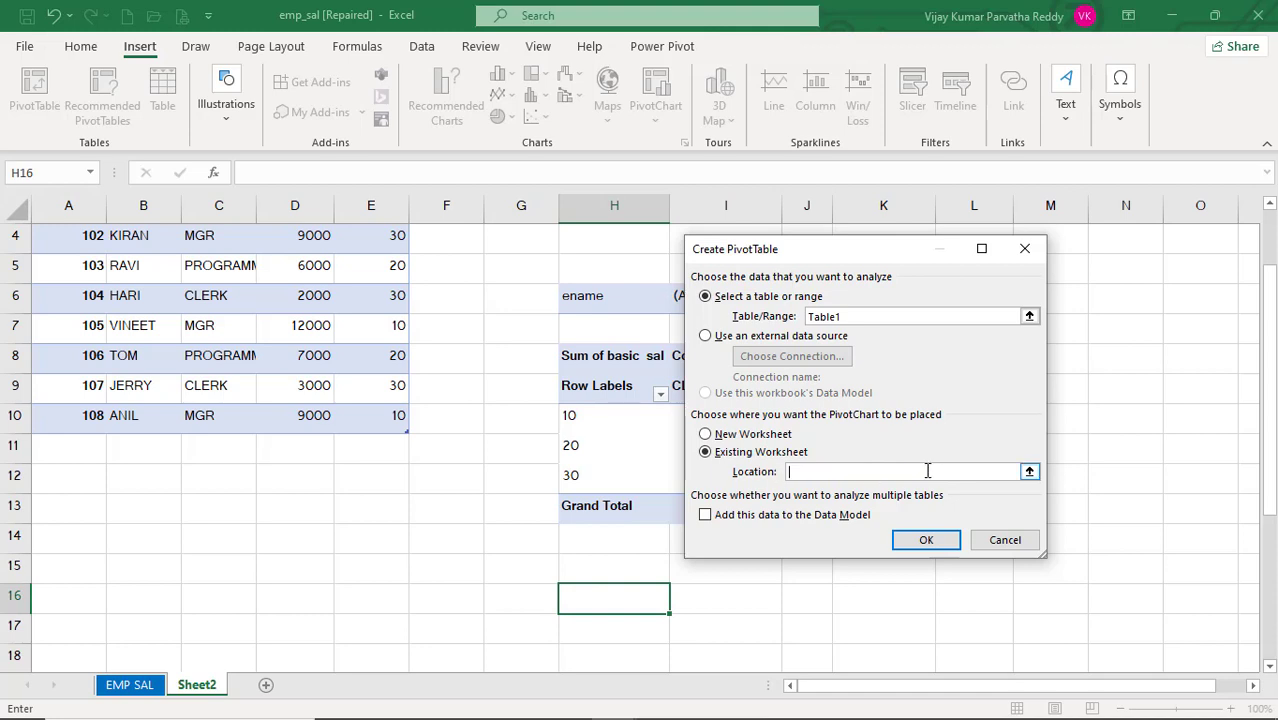
left_click(640, 600)
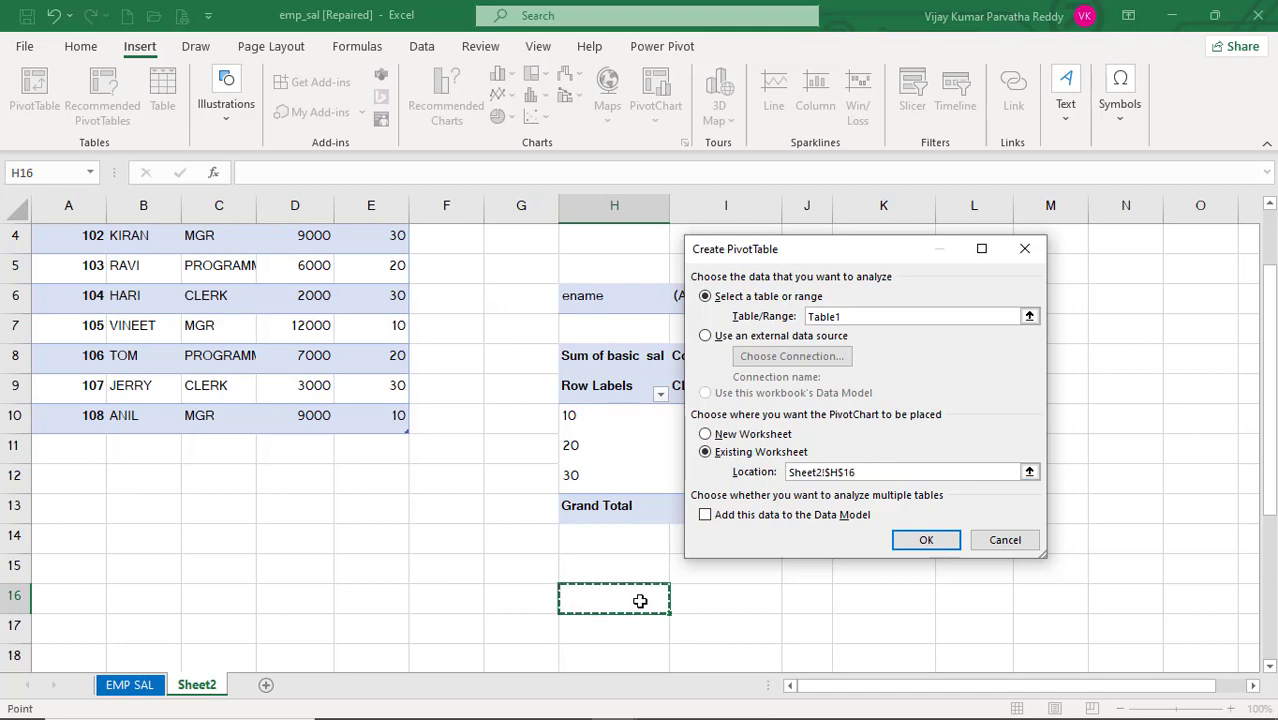
left_click(924, 541)
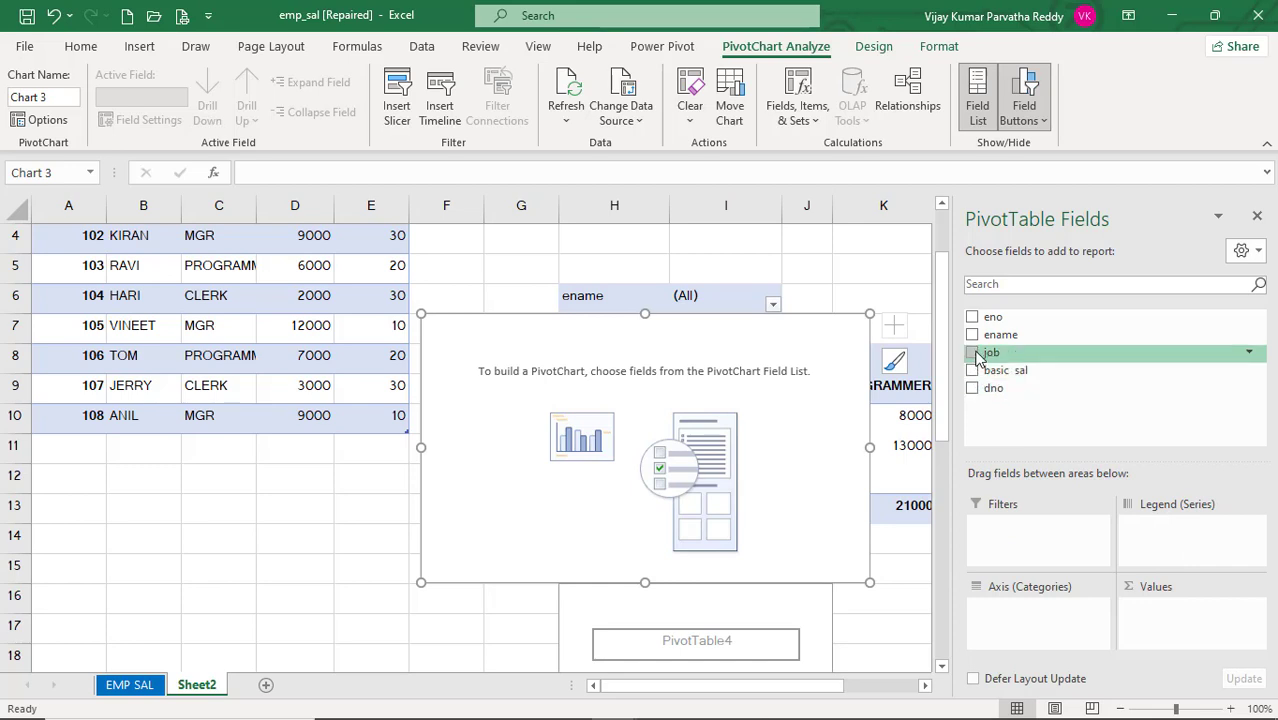
- Lay out the PivotChart with job on the axis, dno in the legend and the sum of basic sal as values
left_click_drag(982, 362, 1015, 612)
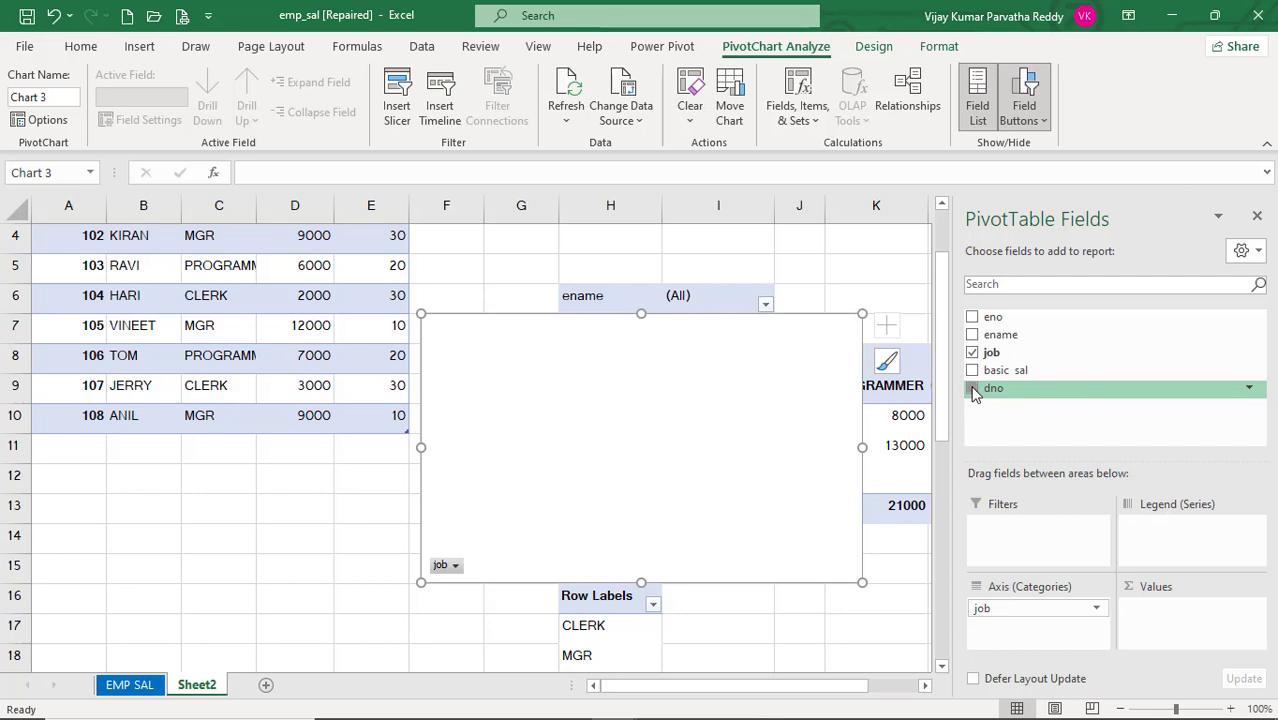
left_click_drag(975, 393, 1167, 525)
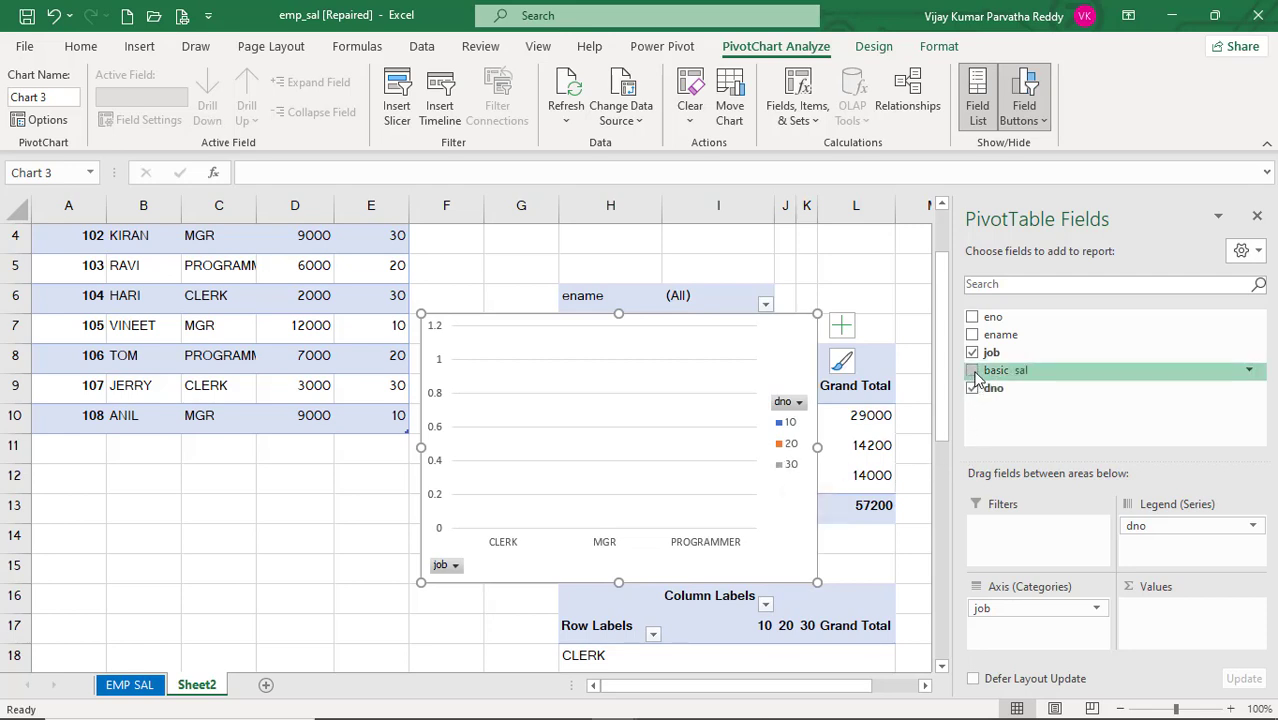
left_click_drag(977, 375, 1155, 617)
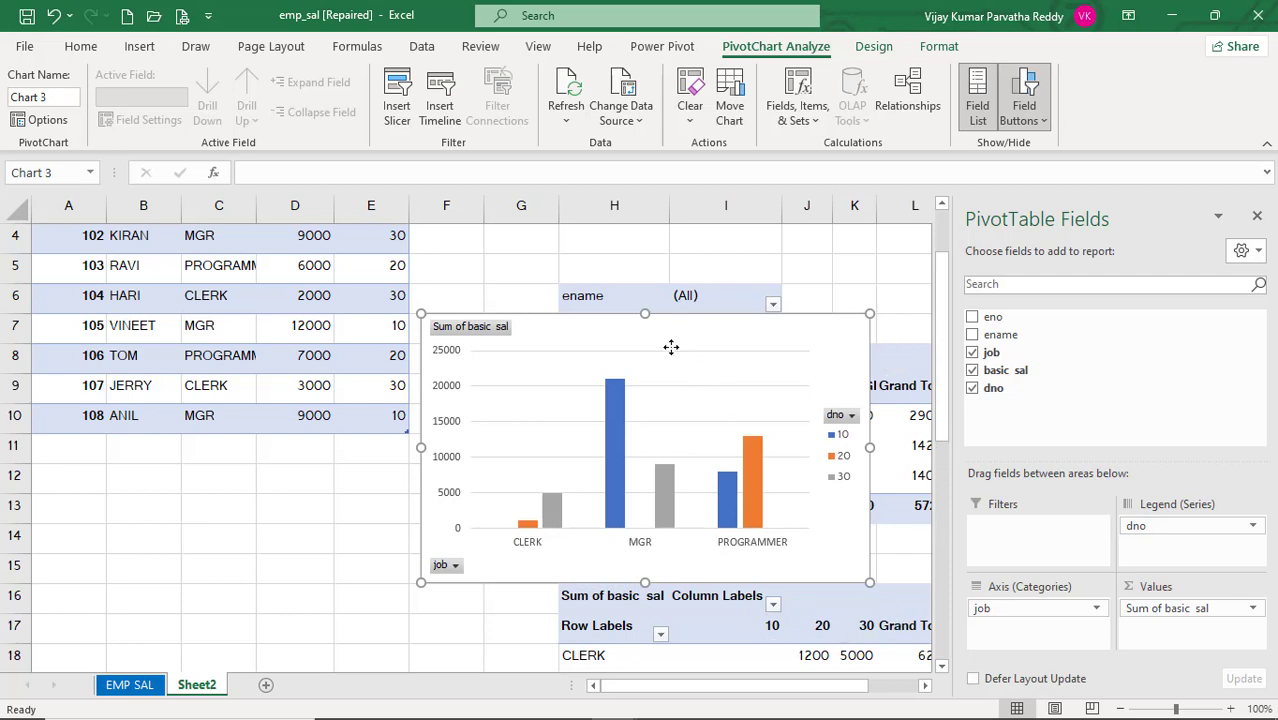
- Move the PivotChart off the PivotTables onto the employee data and compare it with the new PivotTable at H16
left_click_drag(668, 347, 381, 351)
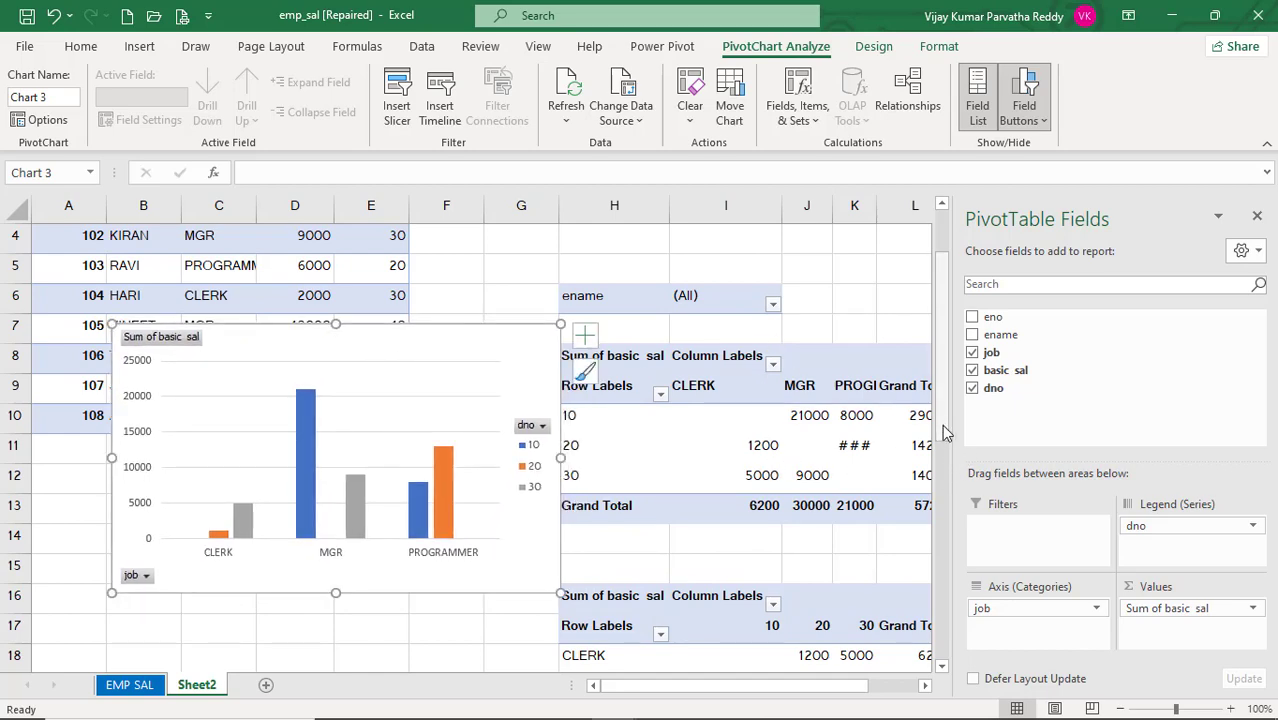
left_click_drag(946, 432, 955, 530)
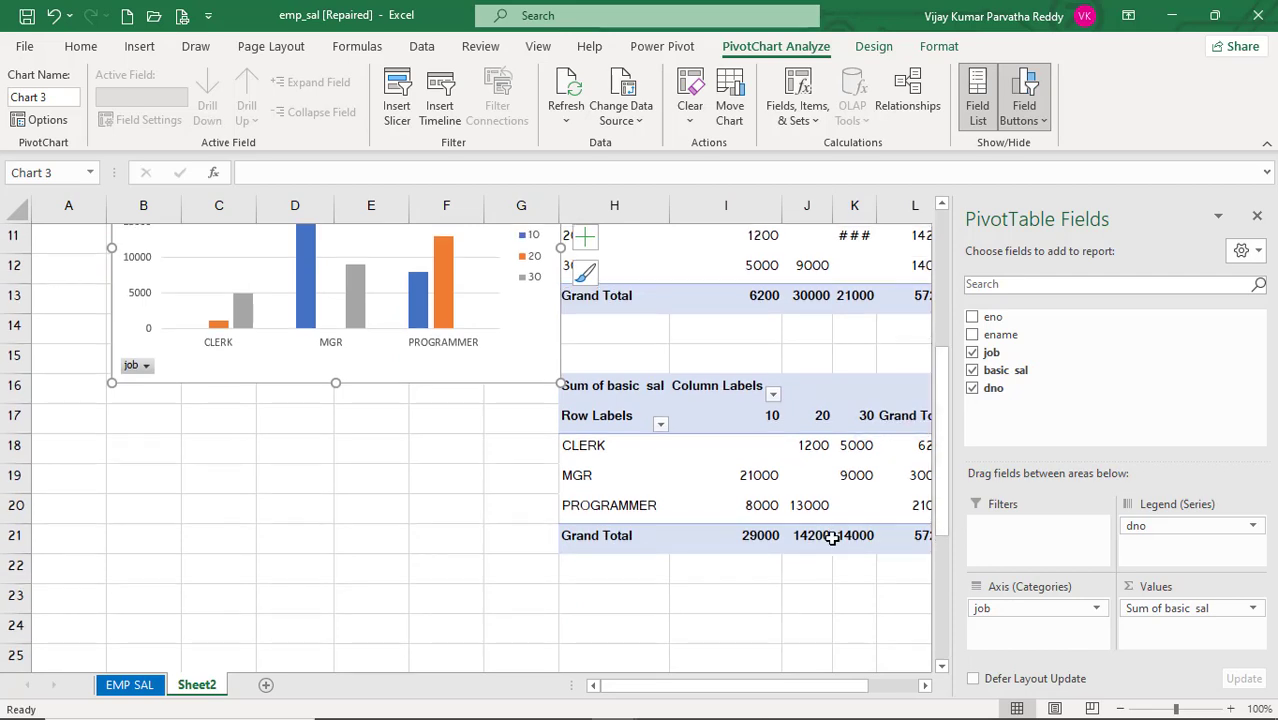
scroll(762, 553, "up", 1)
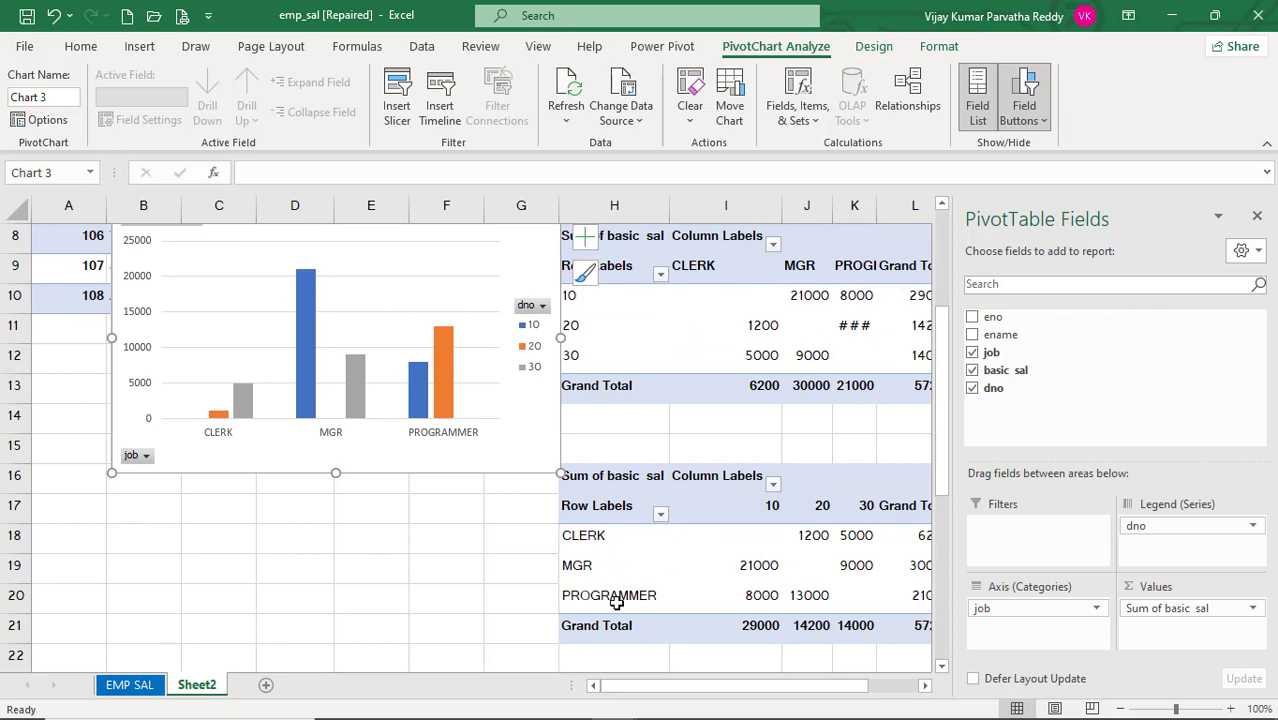
- Swap the PivotChart fields so dno is on the axis and job in the legend, and place the chart below the employee table
mouse_move(1018, 608)
left_mouse_down()
mouse_move(1177, 540)
mouse_move(1040, 620)
left_mouse_up()
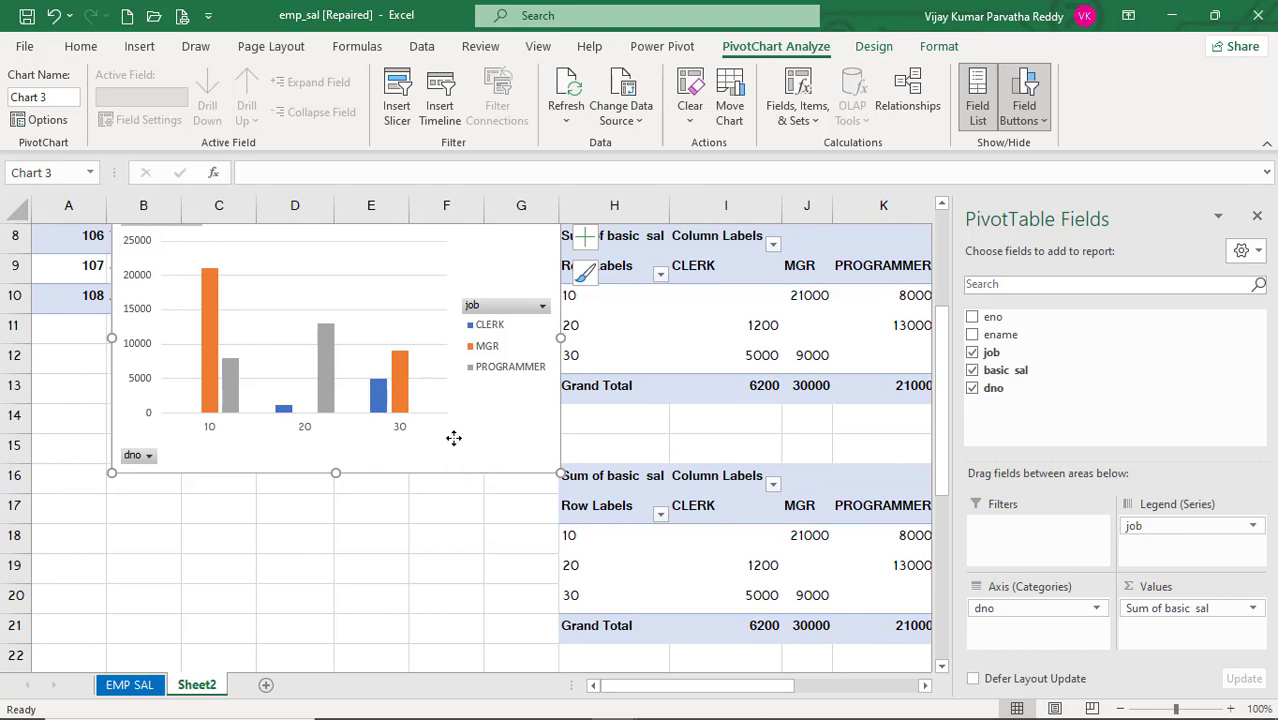
left_click_drag(453, 437, 403, 571)
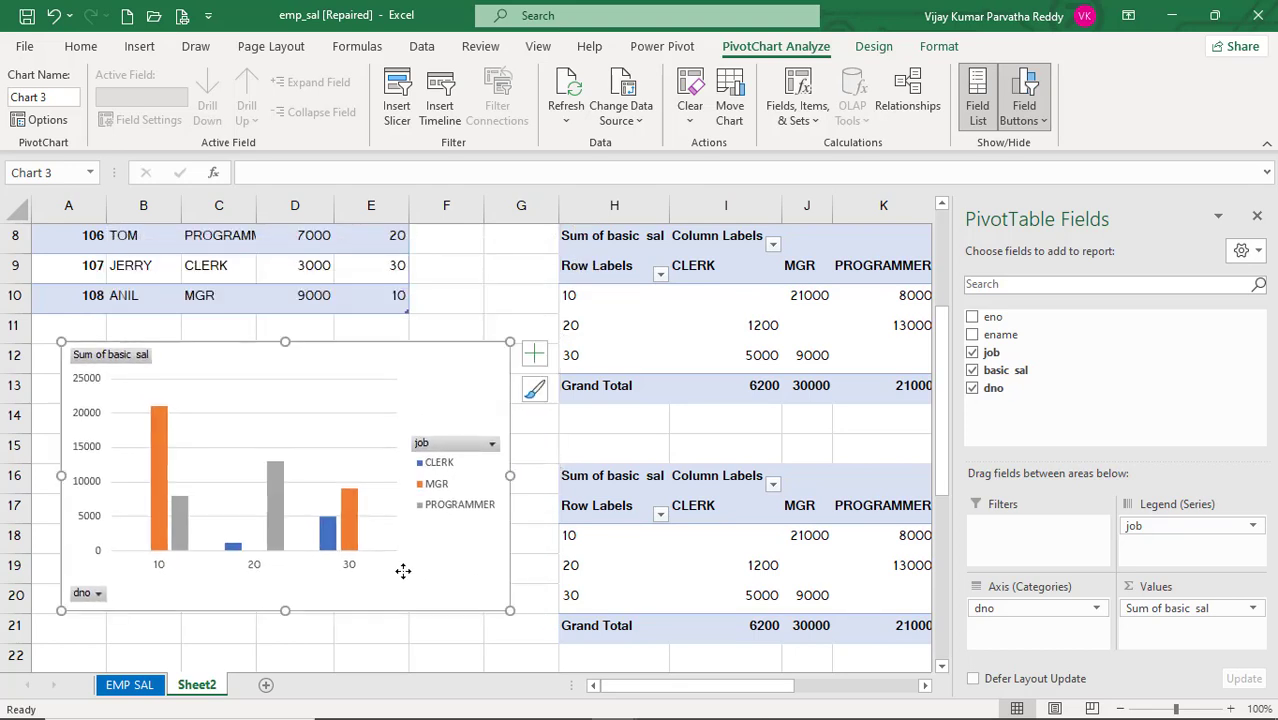
- Filter the PivotChart's dno field to show only department 10, excluding 20 and 30
left_click(99, 597)
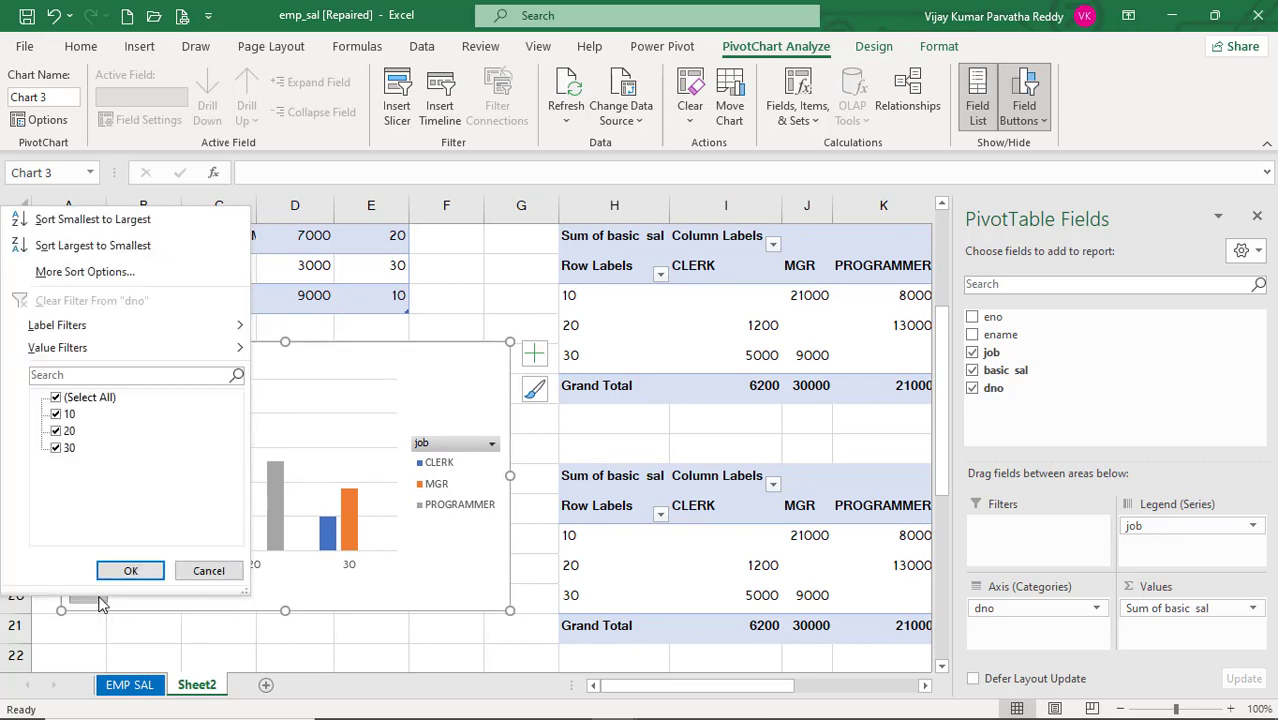
left_click(56, 448)
left_click(56, 431)
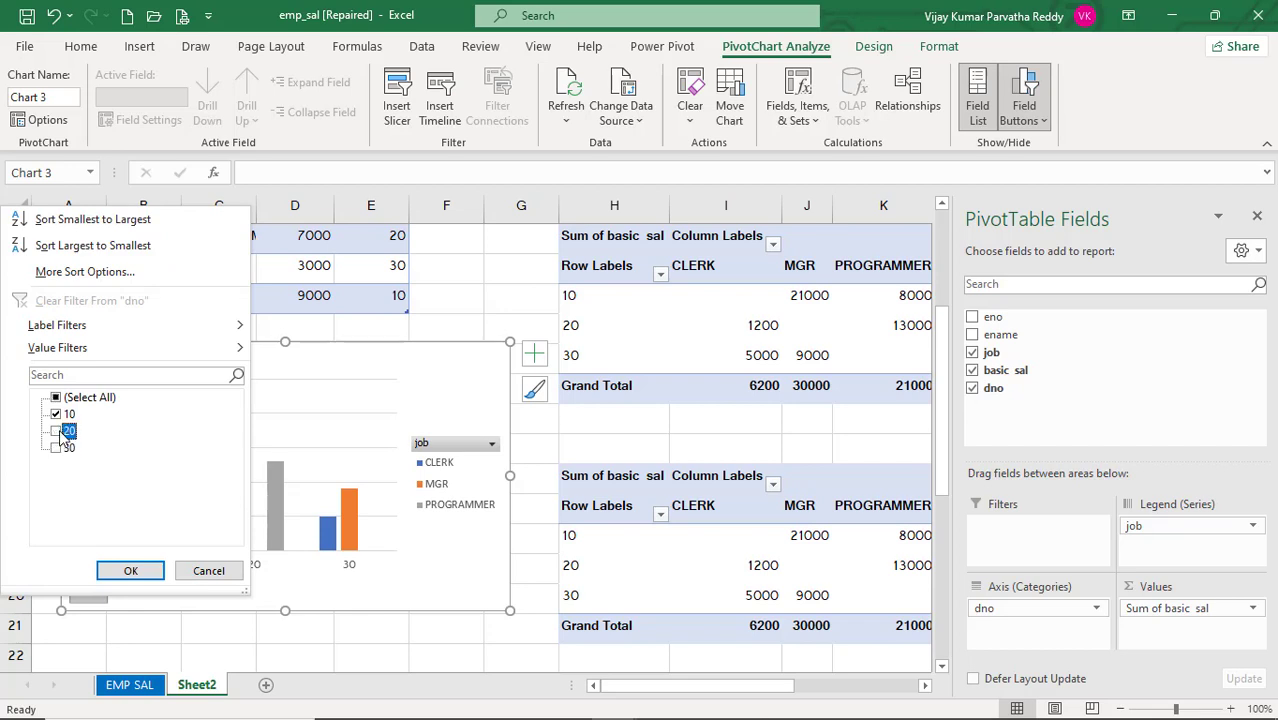
left_click(130, 571)
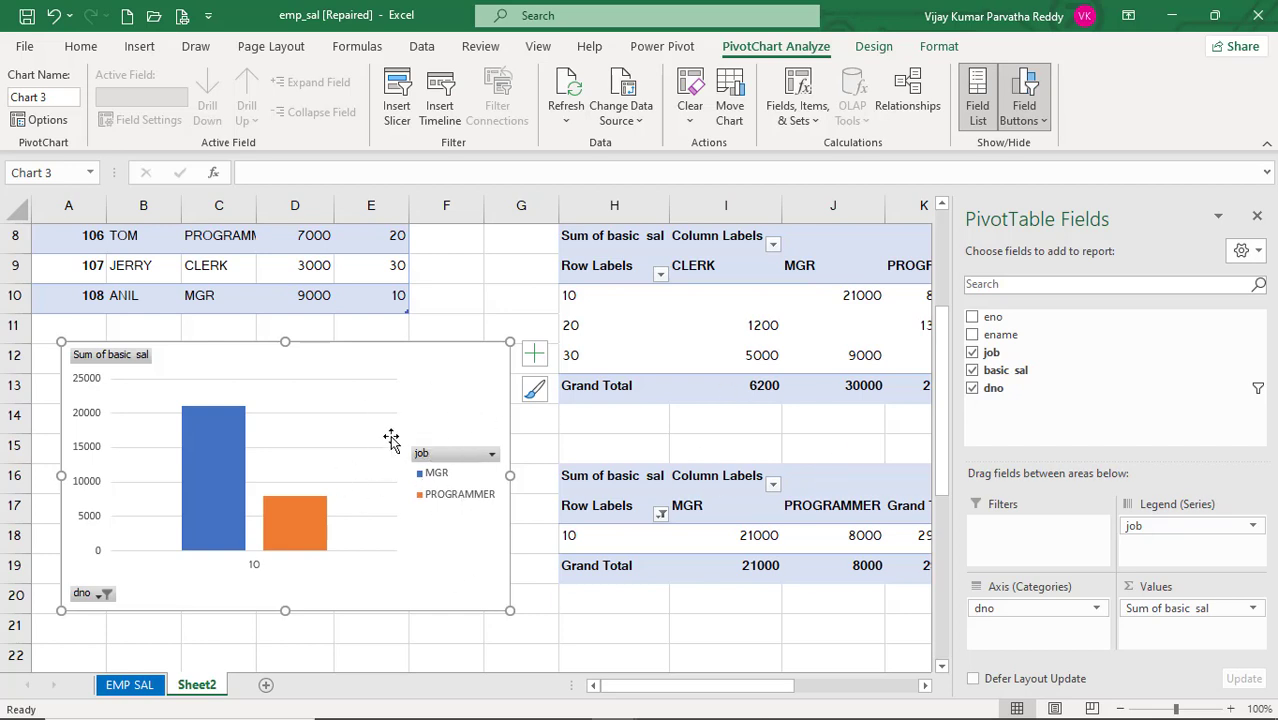
left_click(140, 48)
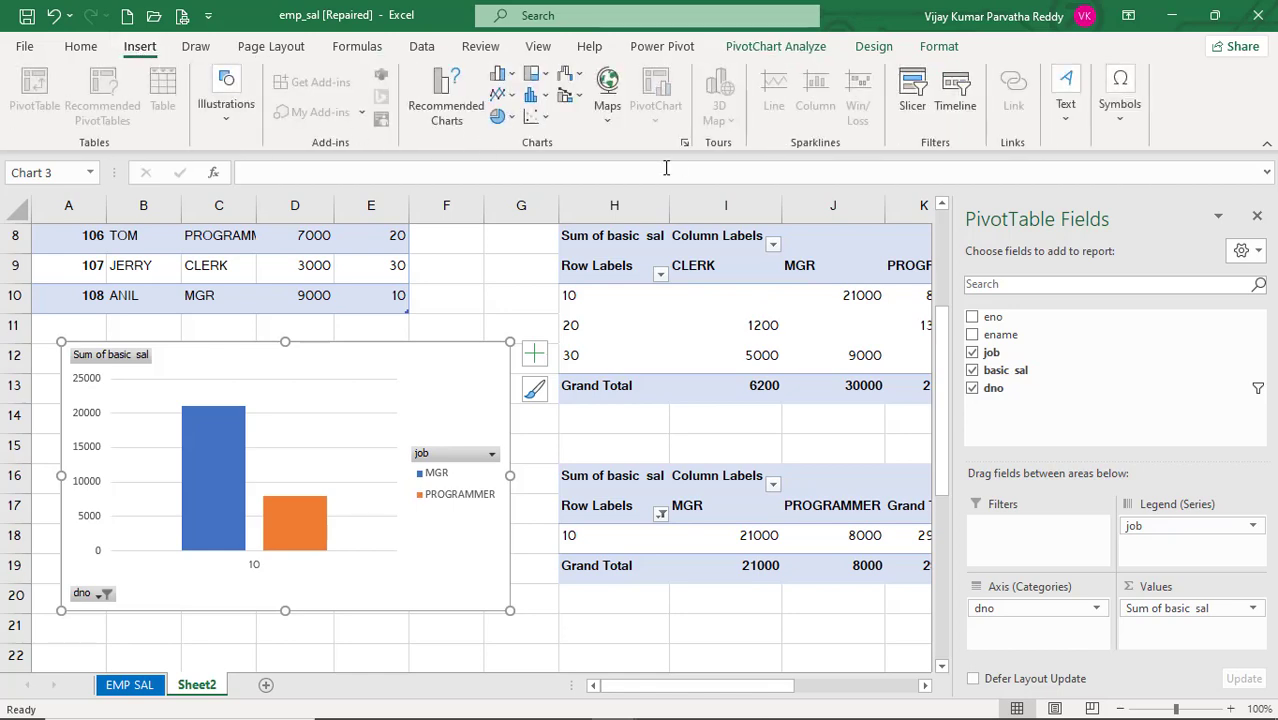
left_click(432, 638)
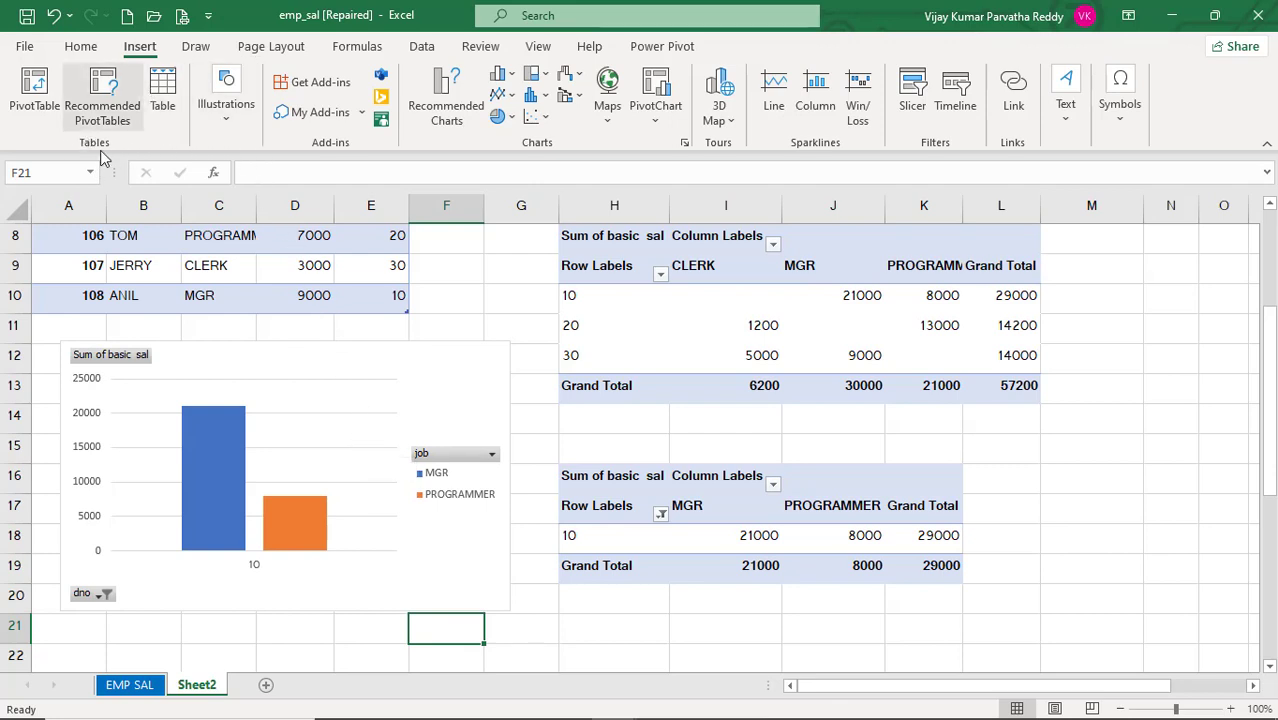
left_click(228, 125)
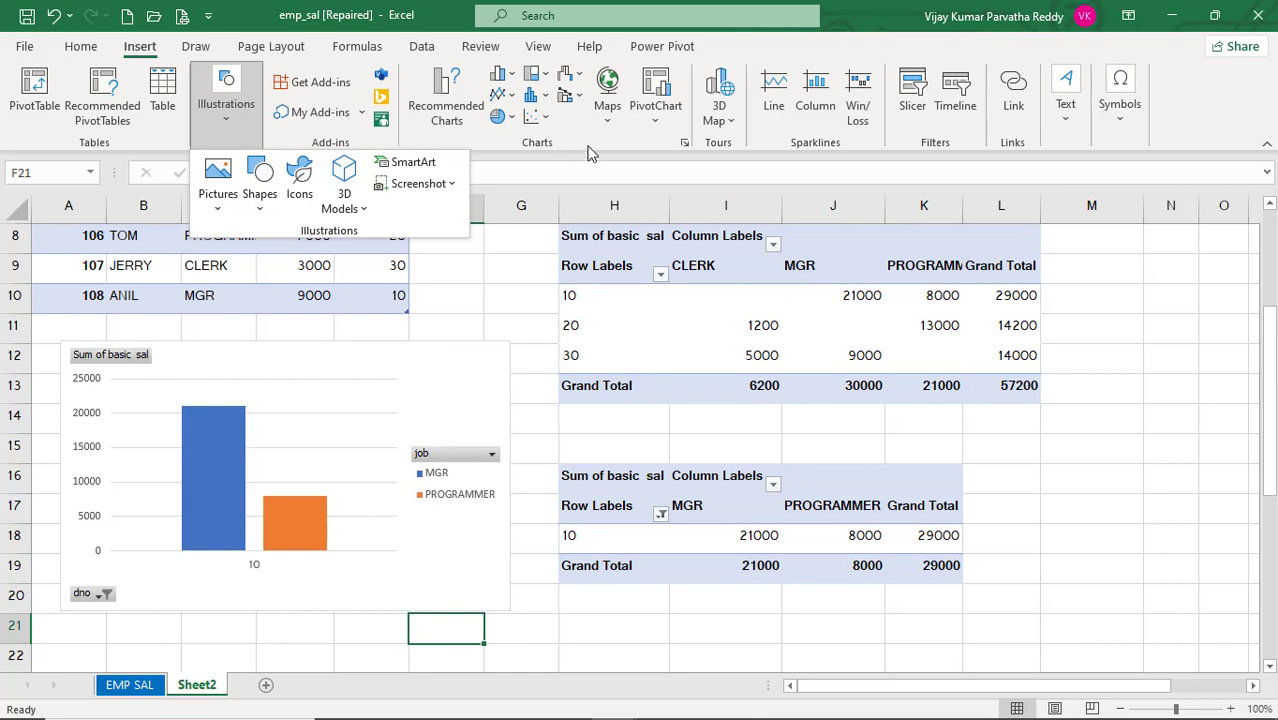
key("Escape")
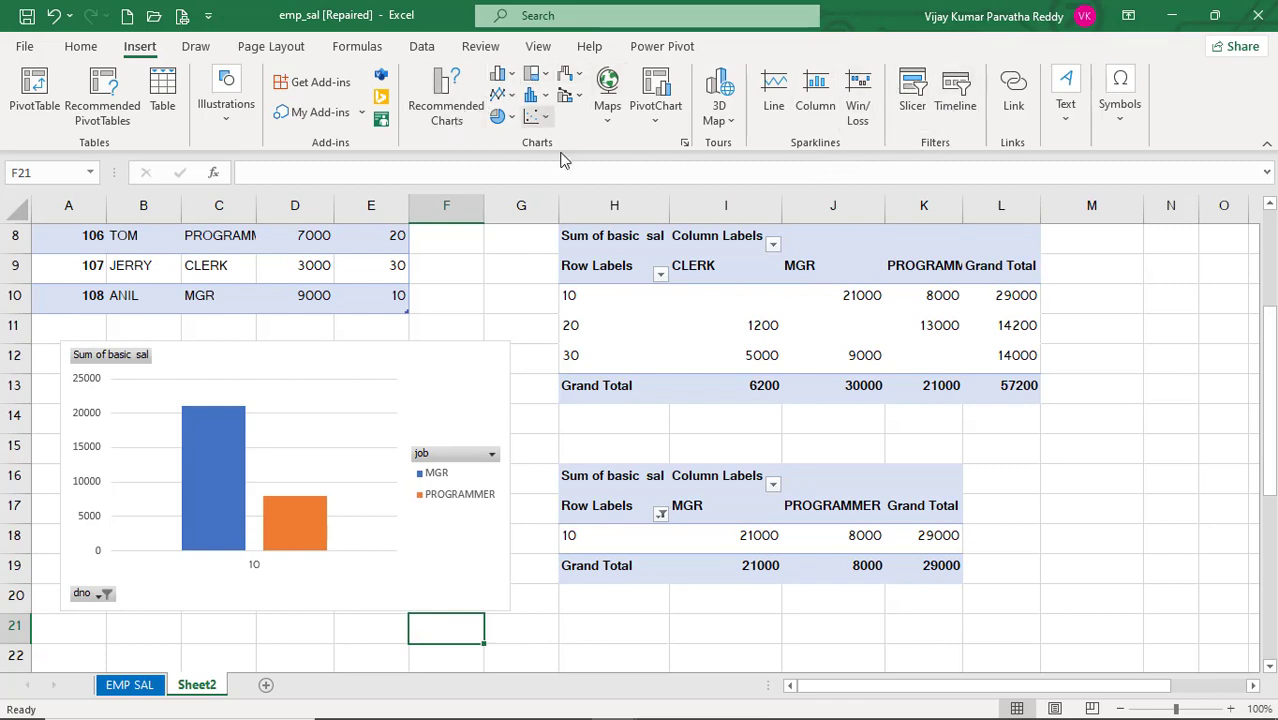
left_click(509, 631)
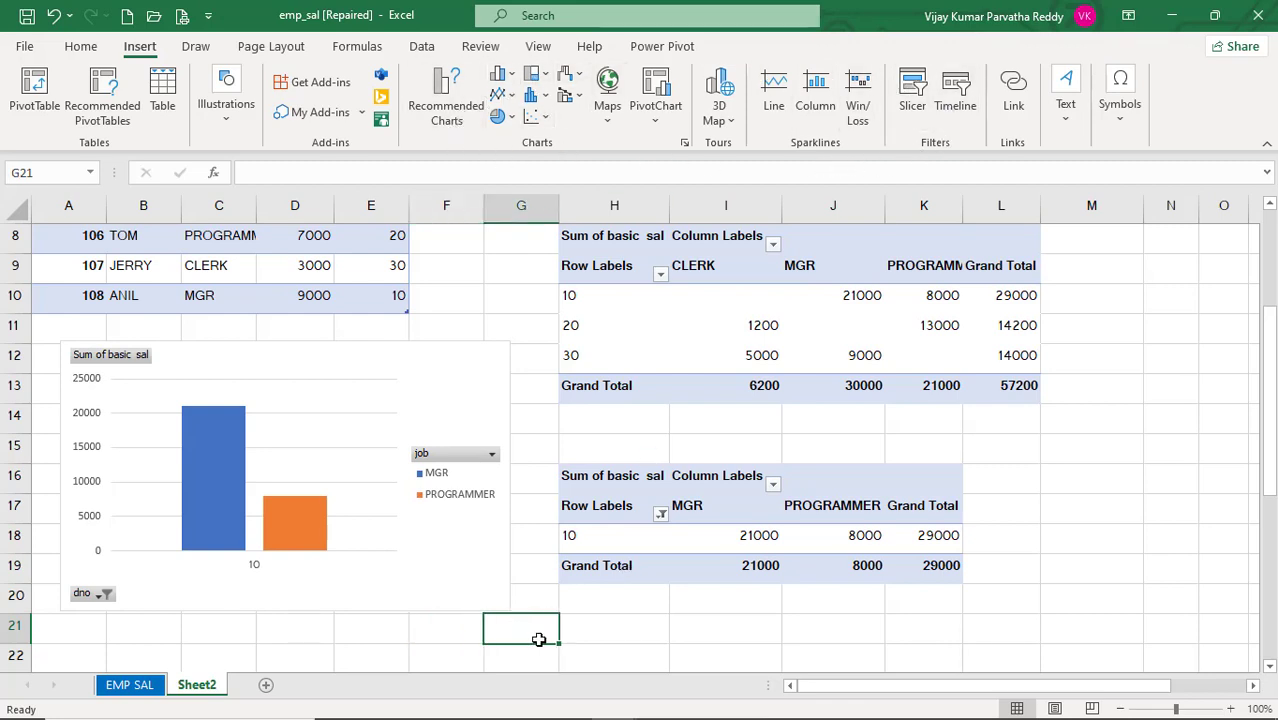
left_click(598, 627)
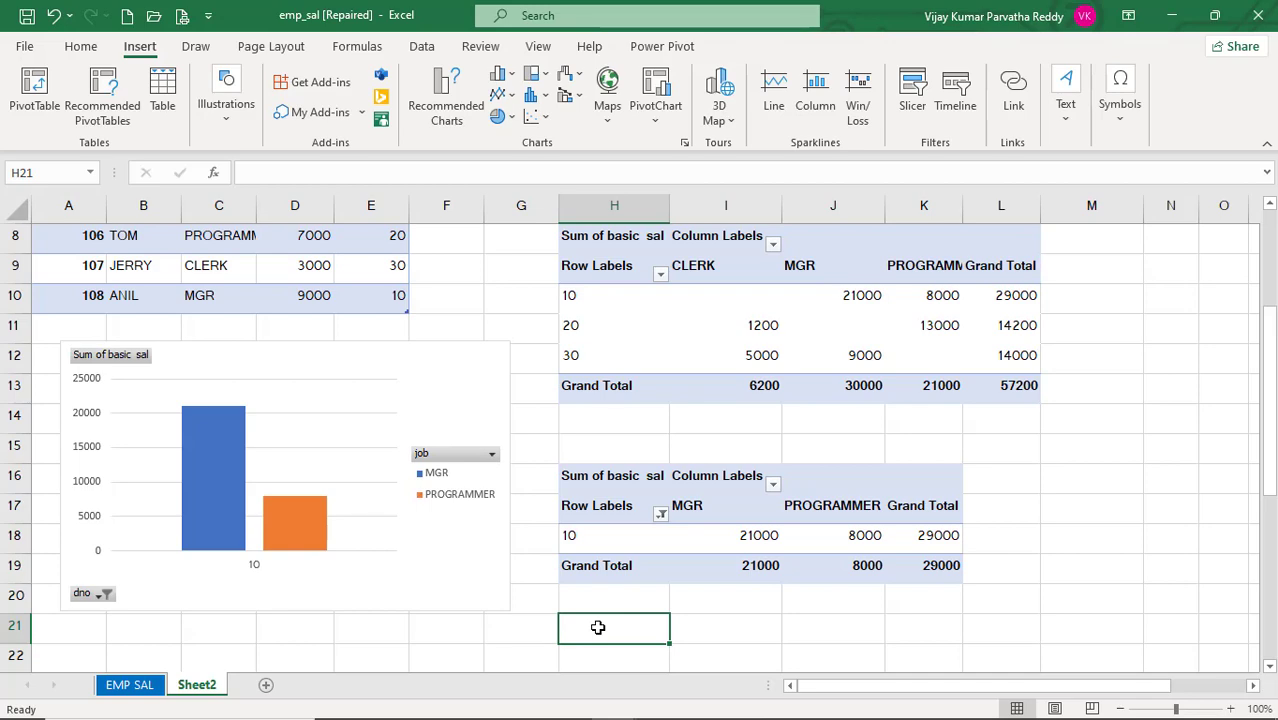